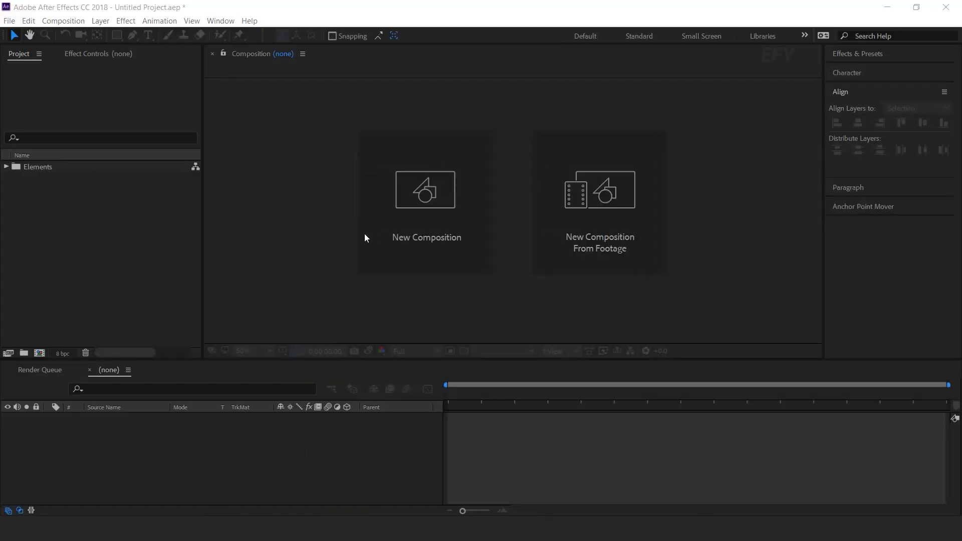
Create a new composition named "main comp"
{"action": "left_click", "coordinate": [428, 210]}
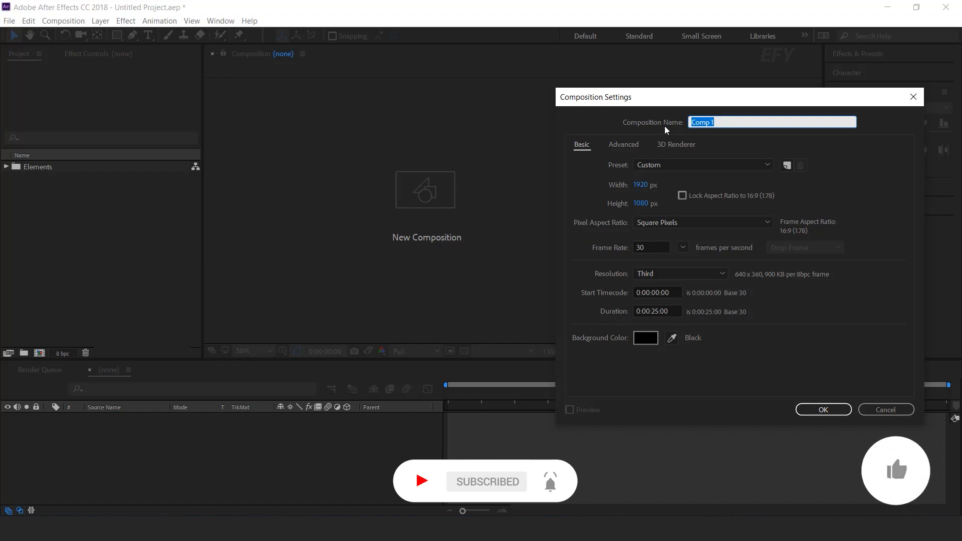
{"action": "type", "text": "main comp"}
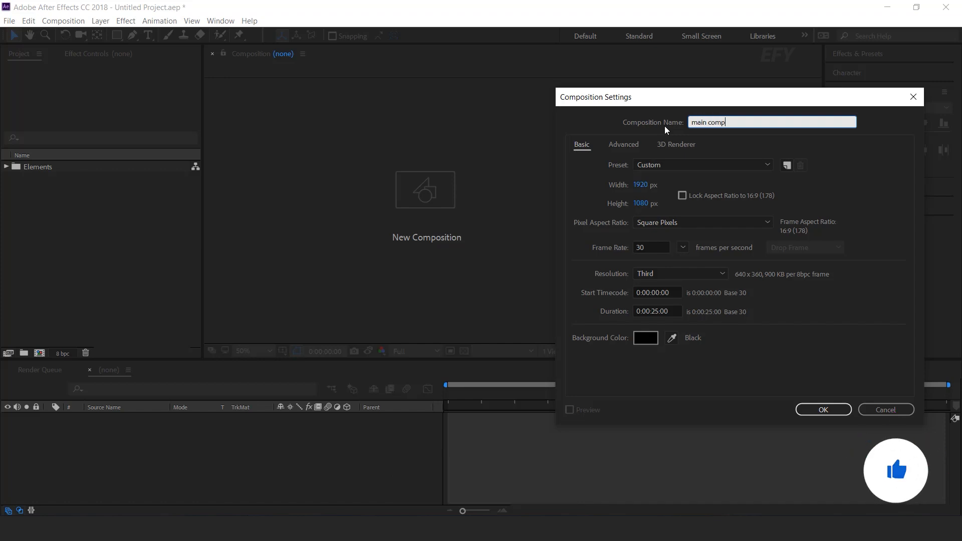
{"action": "key", "text": "Return"}
Create a second new composition named "BG texture"
{"action": "left_click", "coordinate": [39, 354]}
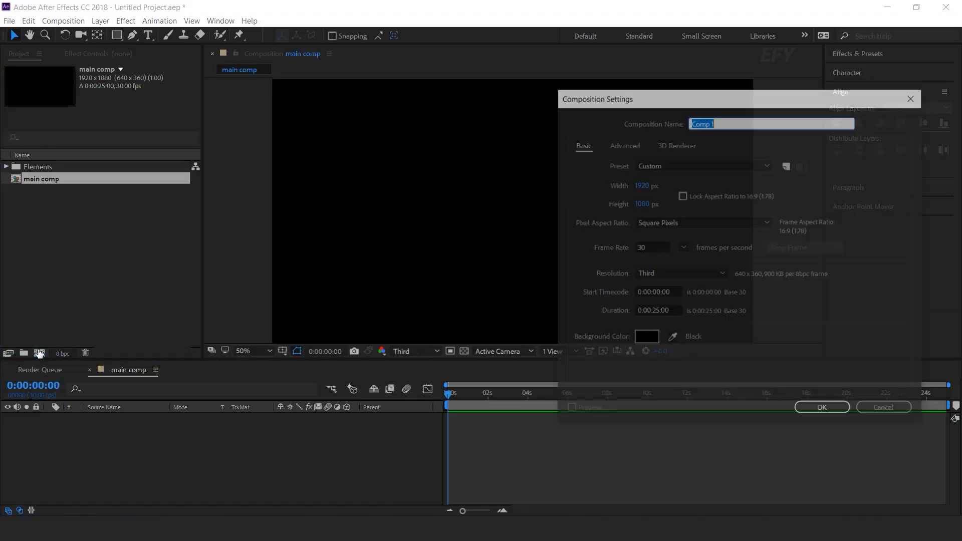
{"action": "type", "text": "BG texture"}
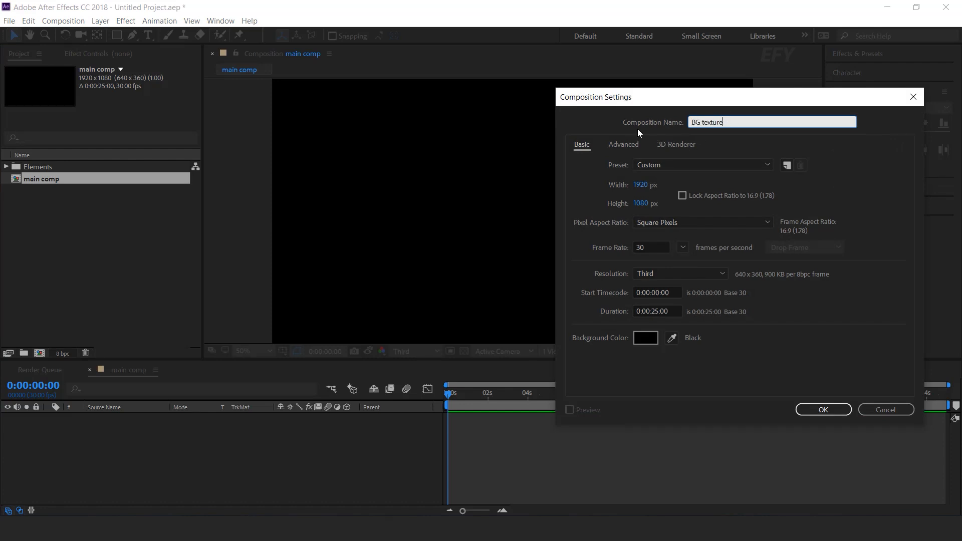
{"action": "key", "text": "Return"}
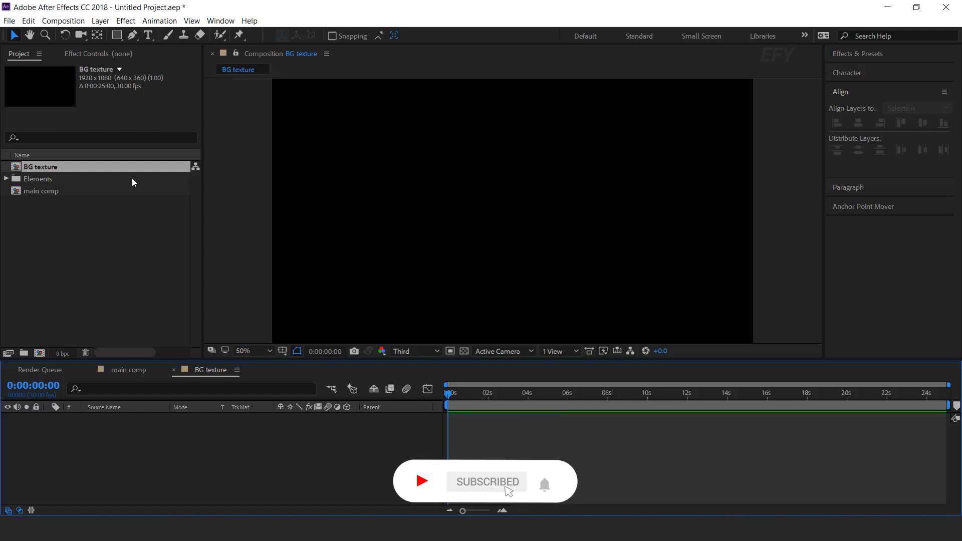
Add Old paper Texture.jpg from the Elements folder to the BG texture composition's timeline
{"action": "left_click", "coordinate": [38, 180]}
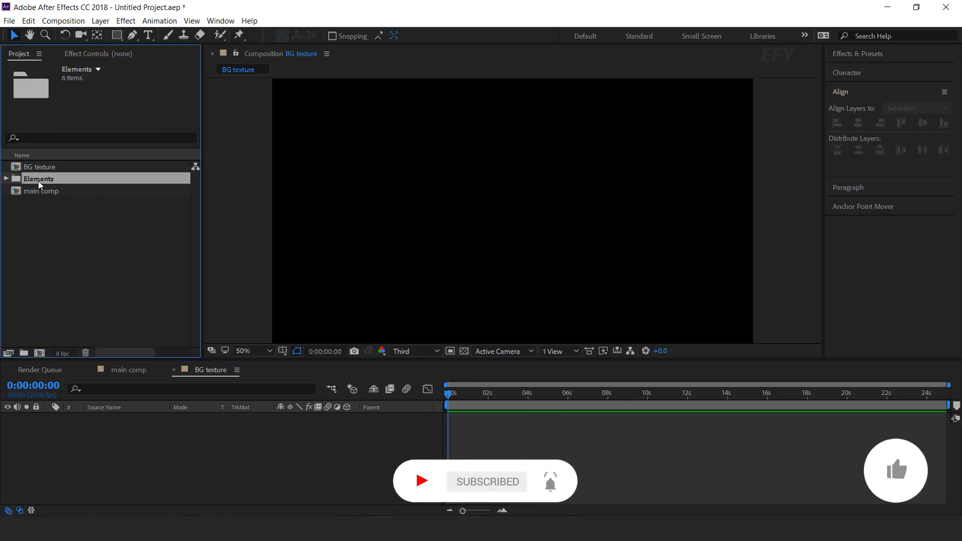
{"action": "left_click", "coordinate": [6, 179]}
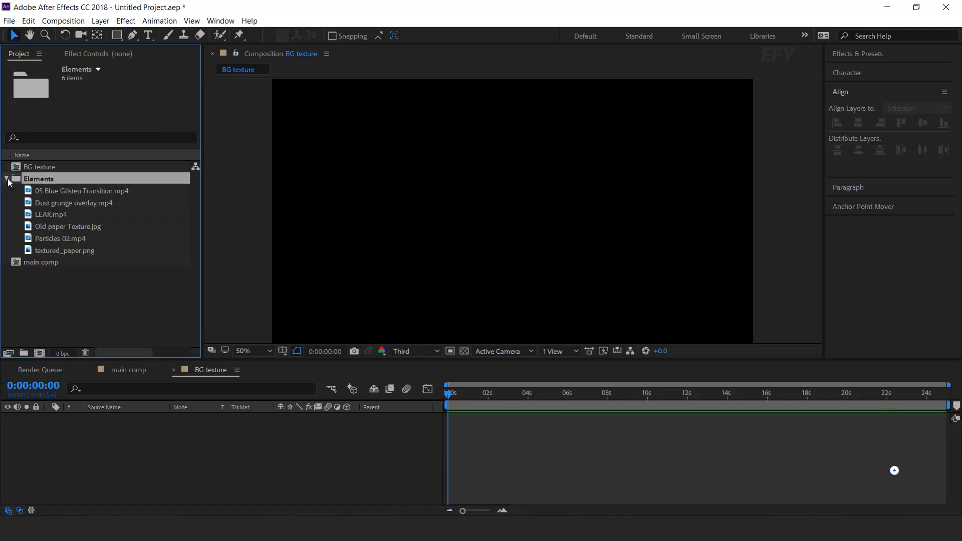
{"action": "left_click", "coordinate": [62, 226]}
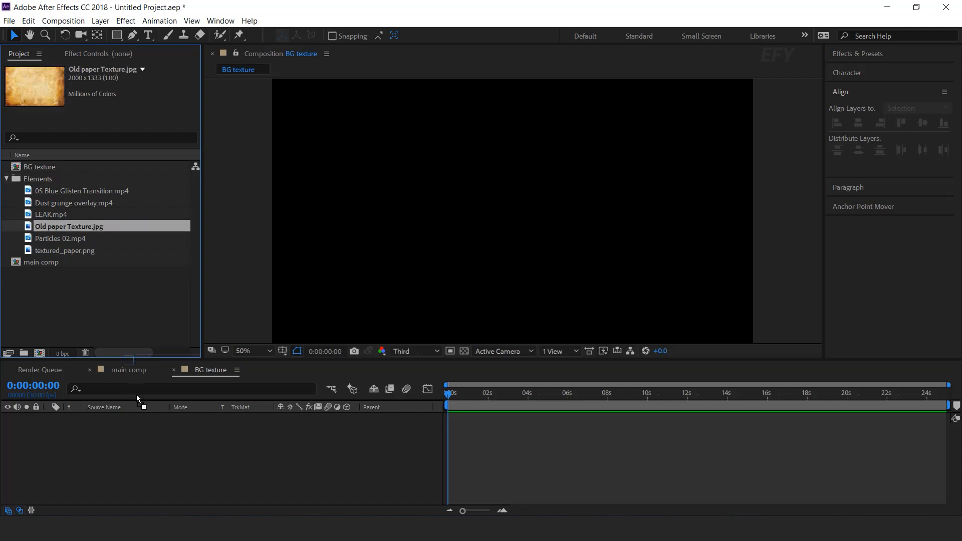
{"action": "left_click_drag", "start_coordinate": [61, 226], "coordinate": [149, 441]}
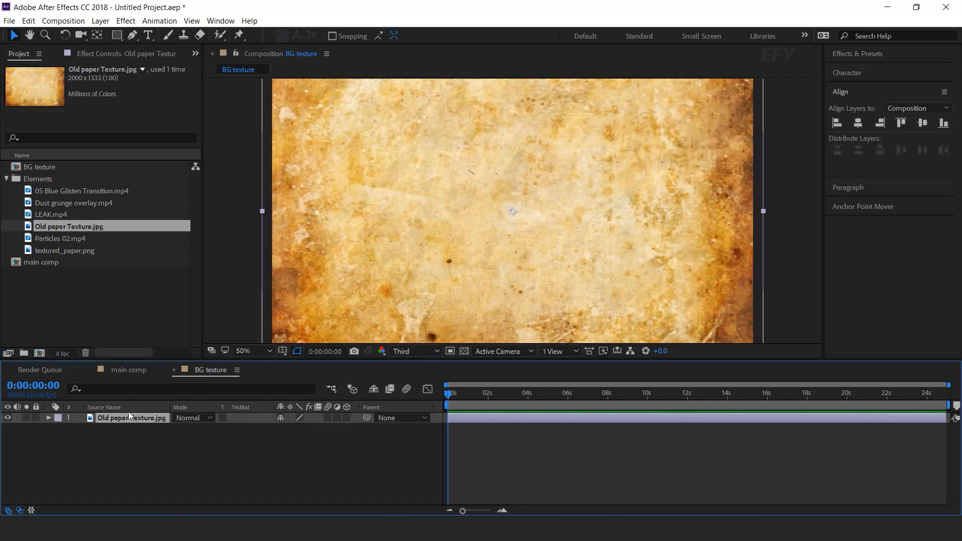
Close the BG texture composition and place it as a layer in main comp
{"action": "left_click", "coordinate": [173, 370]}
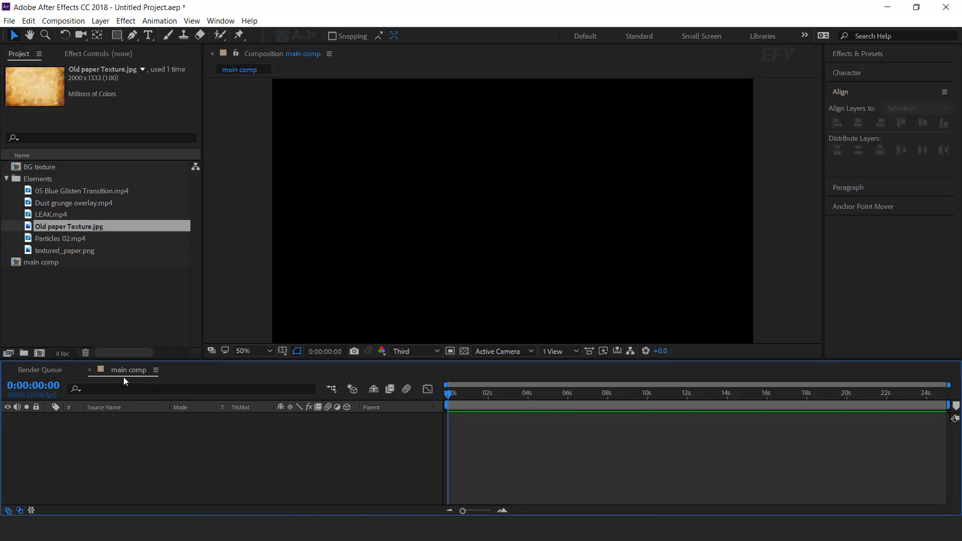
{"action": "left_click", "coordinate": [68, 308]}
{"action": "left_click_drag", "start_coordinate": [28, 167], "coordinate": [121, 422]}
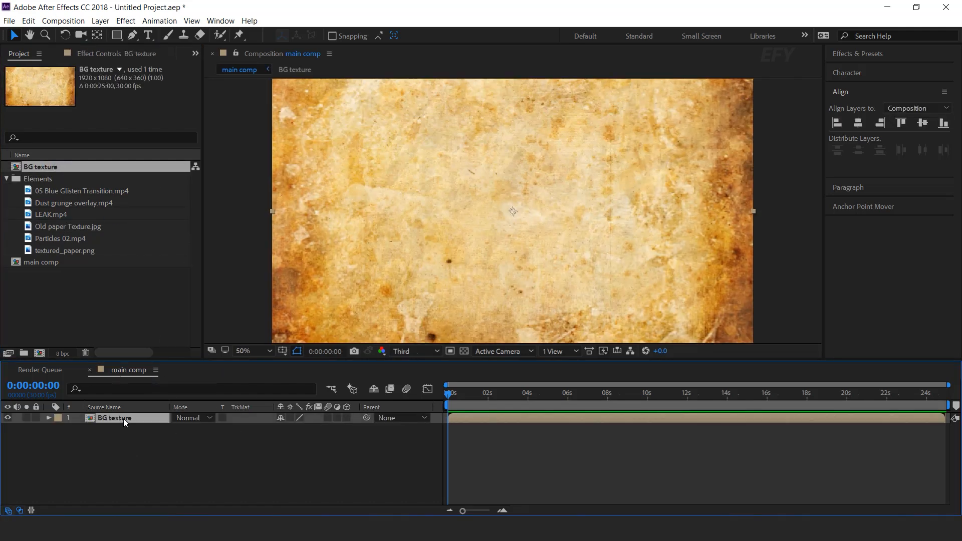
Make the BG texture layer 3D and apply the Motion Tile effect to it
{"action": "left_click", "coordinate": [347, 417]}
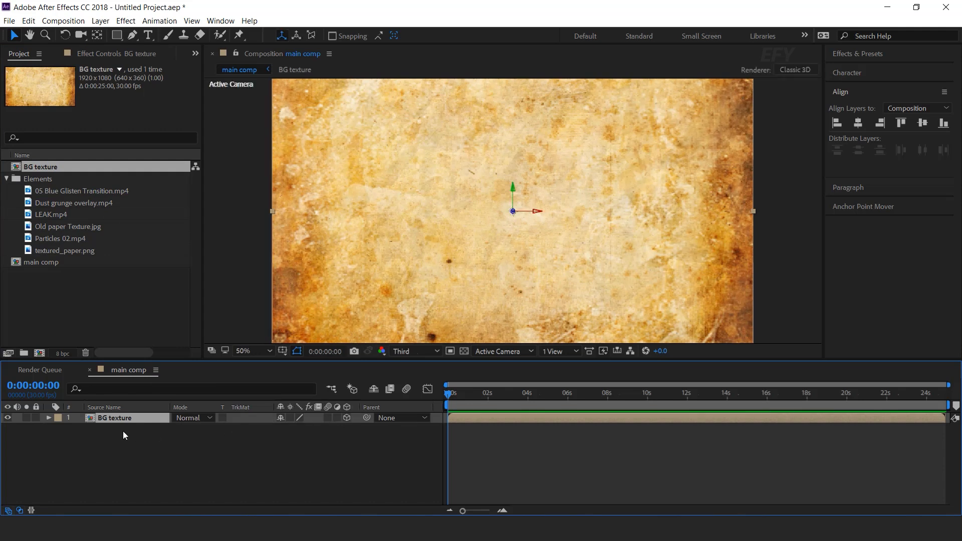
{"action": "key", "text": "ctrl+space"}
{"action": "type", "text": "motion"}
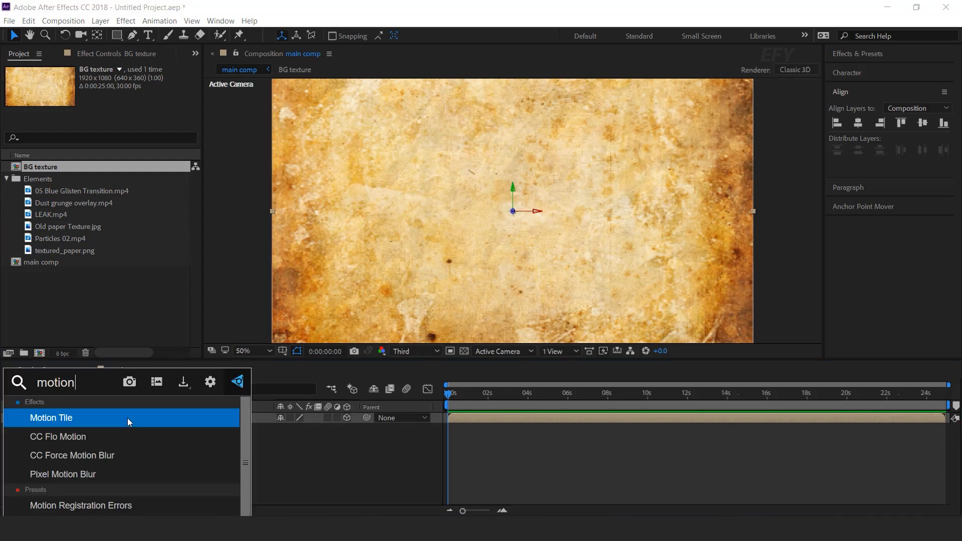
{"action": "left_click", "coordinate": [128, 417]}
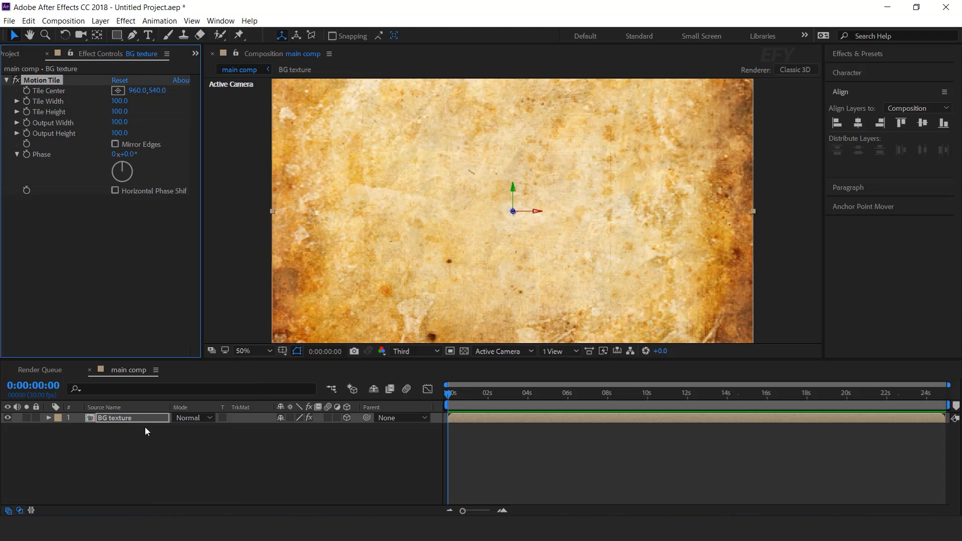
Set Motion Tile's Output Width and Output Height to 300 and enable Mirror Edges
{"action": "left_click", "coordinate": [114, 122]}
{"action": "type", "text": "300"}
{"action": "key", "text": "Tab"}
{"action": "type", "text": "300"}
{"action": "left_click", "coordinate": [115, 144]}
Set the BG texture layer's Z position to 500
{"action": "left_click", "coordinate": [119, 420]}
{"action": "key", "text": "p"}
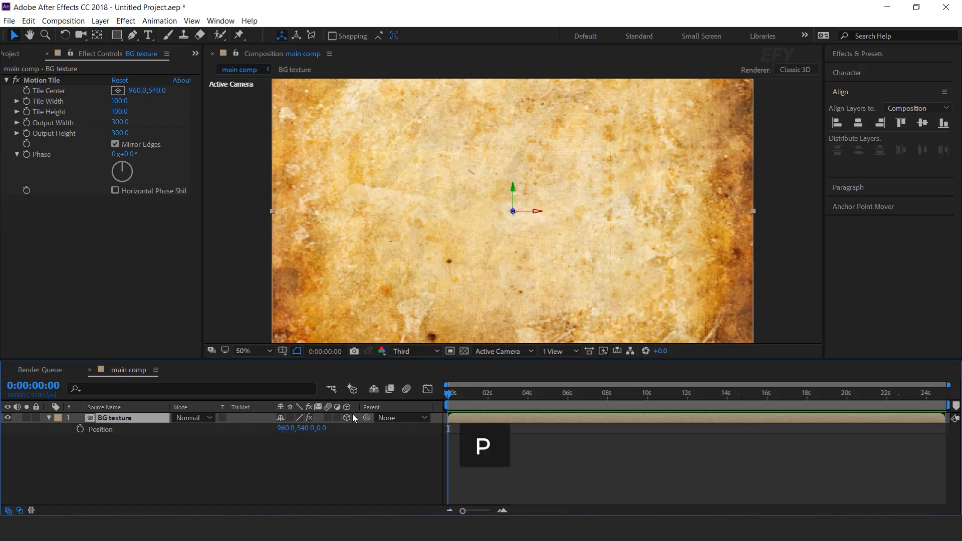
{"action": "left_click_drag", "start_coordinate": [322, 429], "coordinate": [328, 431]}
{"action": "left_click", "coordinate": [326, 429]}
{"action": "type", "text": "5"}
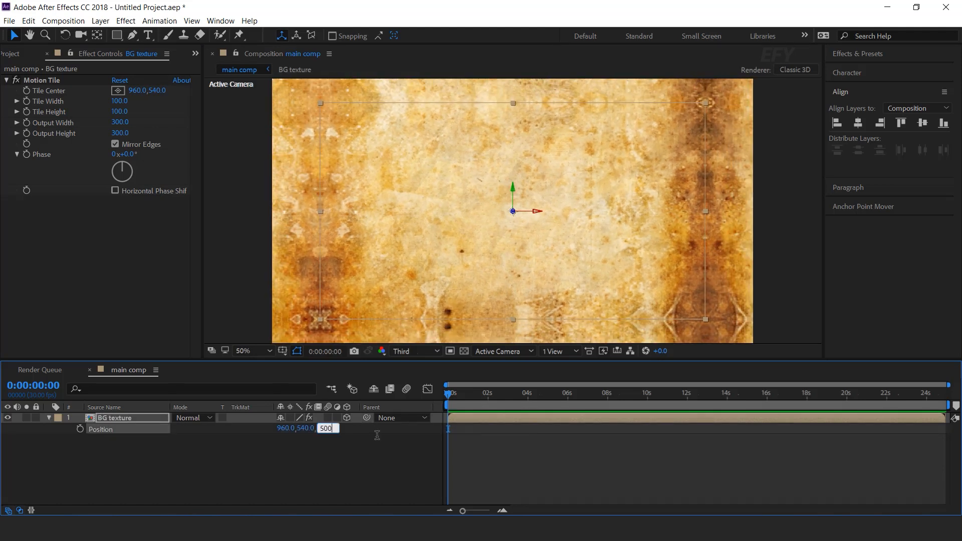
{"action": "type", "text": "00"}
{"action": "key", "text": "Return"}
{"action": "left_click", "coordinate": [380, 461]}
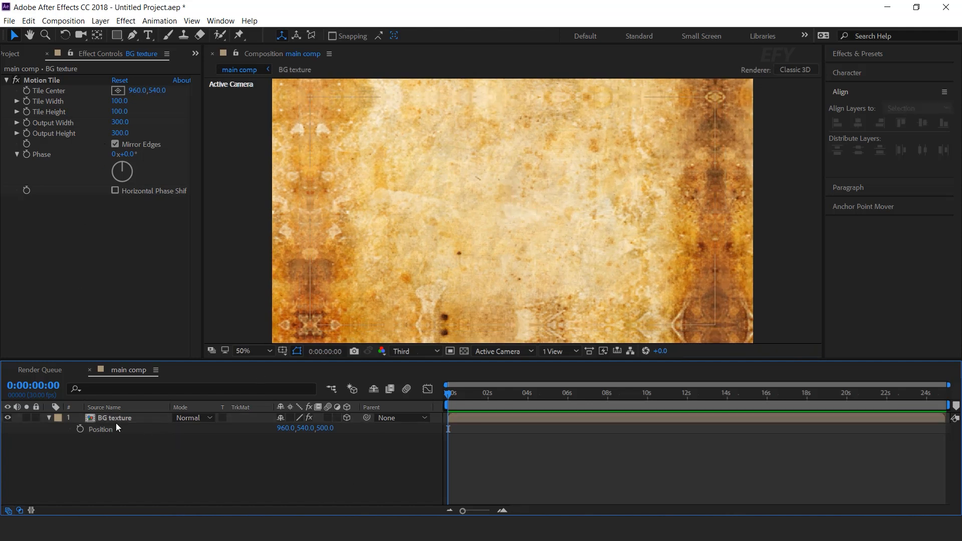
Apply the Tint and Gaussian Blur effects to the BG texture layer
{"action": "left_click", "coordinate": [136, 421]}
{"action": "key", "text": "ctrl+space"}
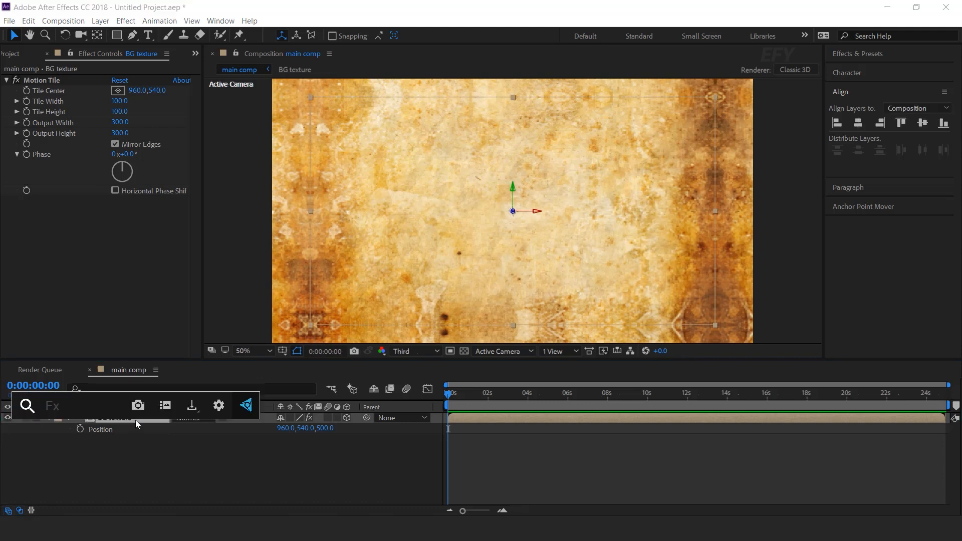
{"action": "type", "text": "tint"}
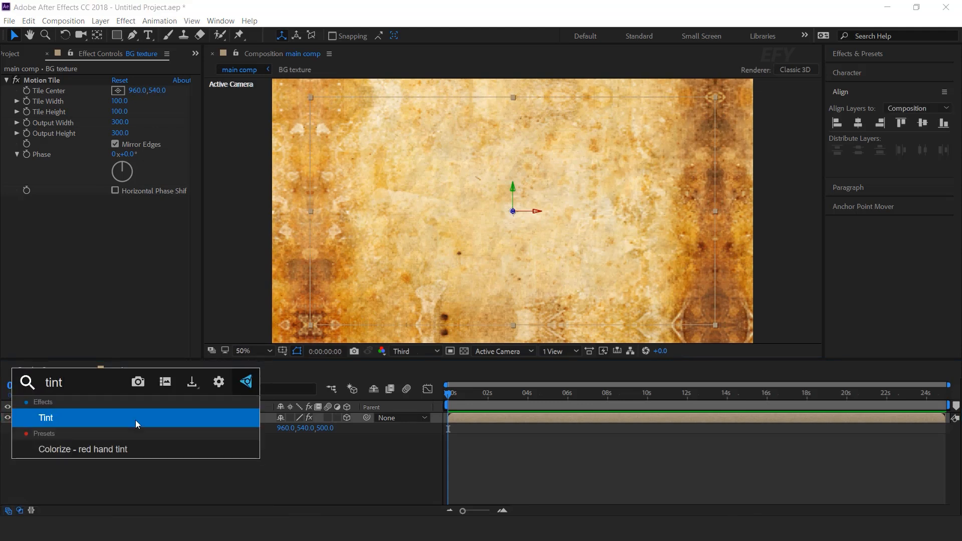
{"action": "key", "text": "Return"}
{"action": "key", "text": "ctrl+space"}
{"action": "type", "text": "gau"}
{"action": "key", "text": "Return"}
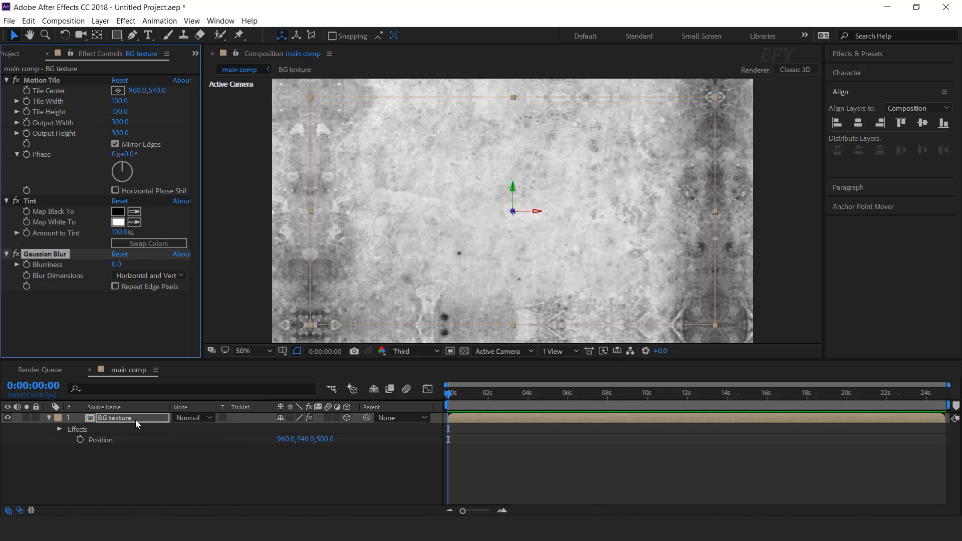
Set Gaussian Blur's Blurriness to 20 and enable Repeat Edge Pixels
{"action": "left_click", "coordinate": [119, 264]}
{"action": "type", "text": "20"}
{"action": "key", "text": "Return"}
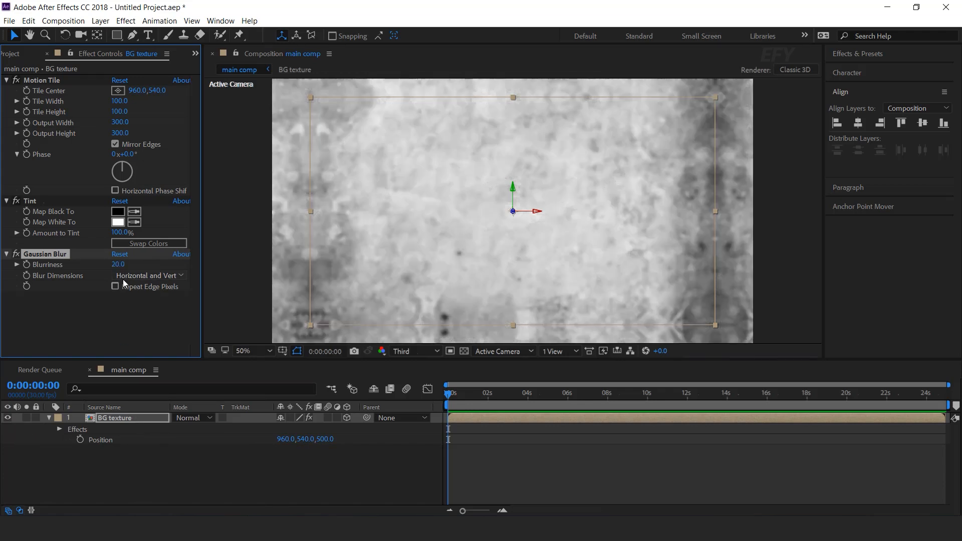
{"action": "left_click", "coordinate": [234, 477]}
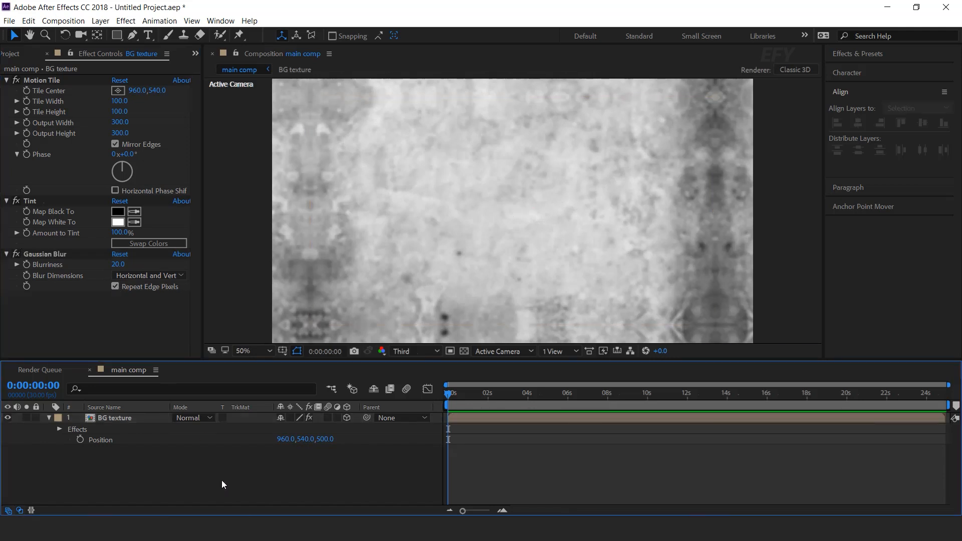
Scale the BG texture layer to 110%
{"action": "left_click", "coordinate": [148, 416]}
{"action": "key", "text": "s"}
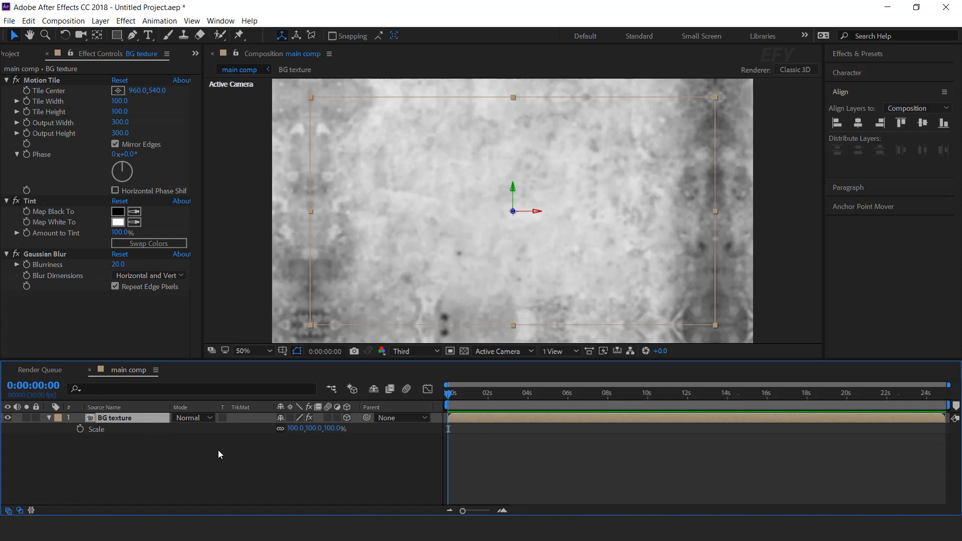
{"action": "left_click", "coordinate": [329, 429]}
{"action": "type", "text": "110"}
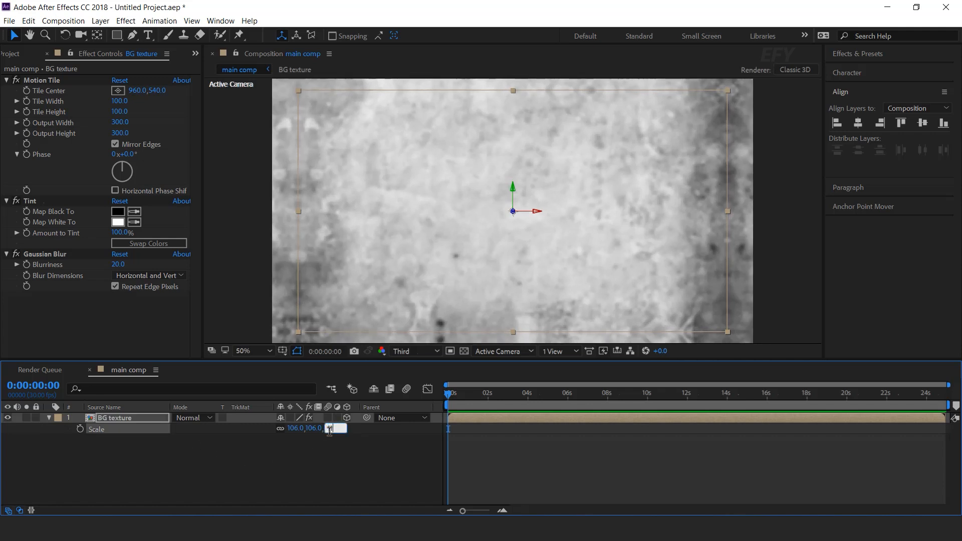
{"action": "key", "text": "Return"}
{"action": "left_click", "coordinate": [368, 492]}
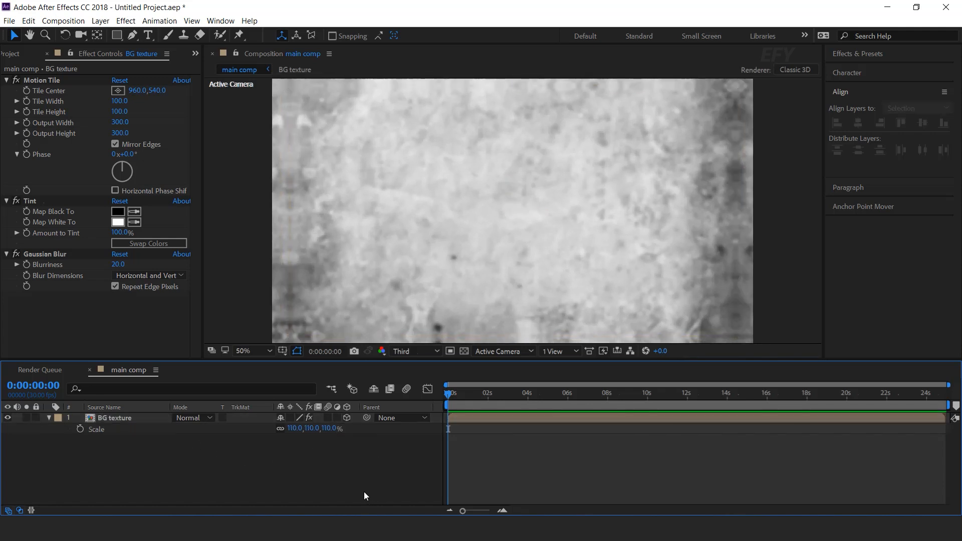
{"action": "key", "text": "s"}
Collapse the Elements folder and create a new composition named "Background Image 1"
{"action": "left_click", "coordinate": [13, 54]}
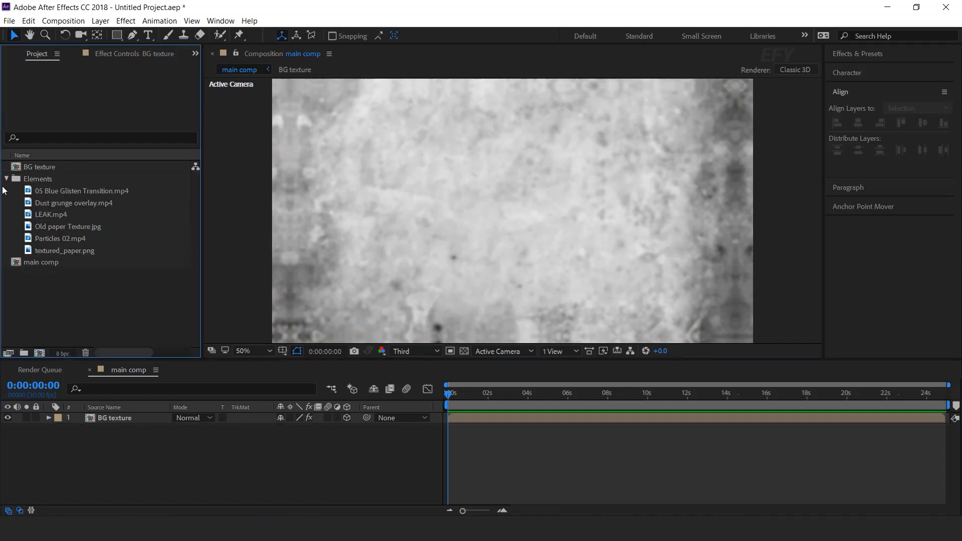
{"action": "left_click", "coordinate": [9, 179]}
{"action": "left_click", "coordinate": [39, 353]}
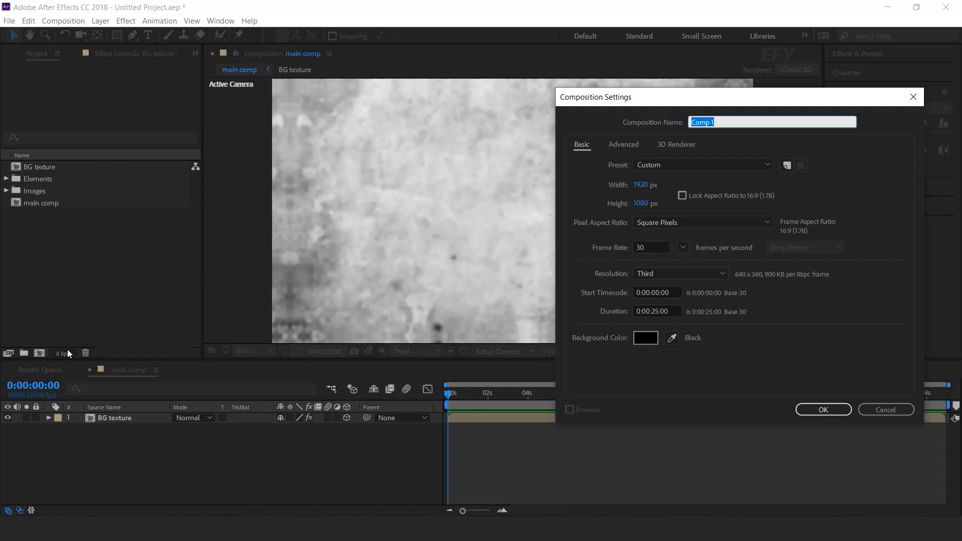
{"action": "type", "text": "Background Images 1"}
{"action": "key", "text": "Return"}
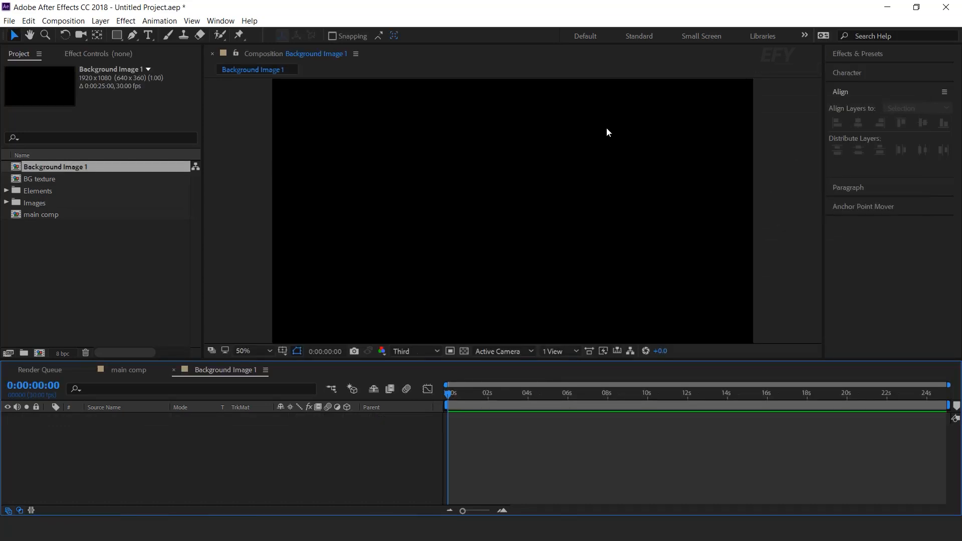
Add the first image from the Images folder to Background Image 1 and scale it down to about 32.6%
{"action": "left_click", "coordinate": [42, 203]}
{"action": "left_click", "coordinate": [6, 203]}
{"action": "left_click", "coordinate": [65, 214]}
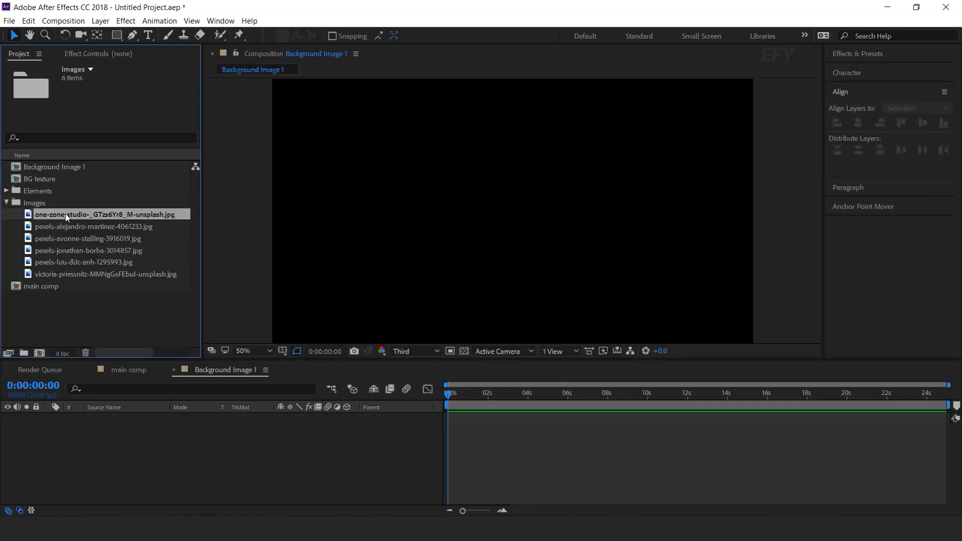
{"action": "left_click_drag", "start_coordinate": [68, 214], "coordinate": [147, 434]}
{"action": "key", "text": "s"}
{"action": "left_click_drag", "start_coordinate": [289, 430], "coordinate": [312, 438]}
{"action": "scroll", "coordinate": [569, 176], "scroll_direction": "down", "scroll_amount": 2}
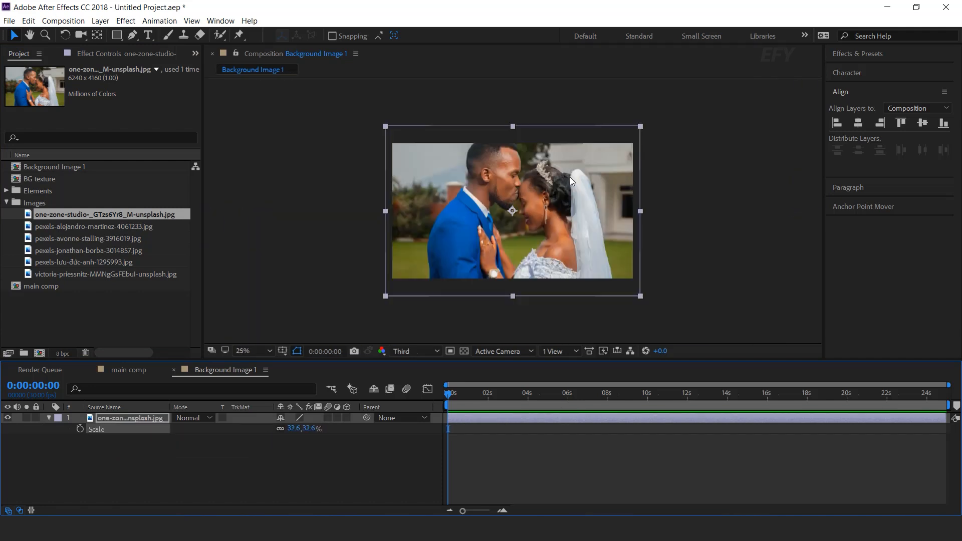
{"action": "left_click", "coordinate": [374, 427]}
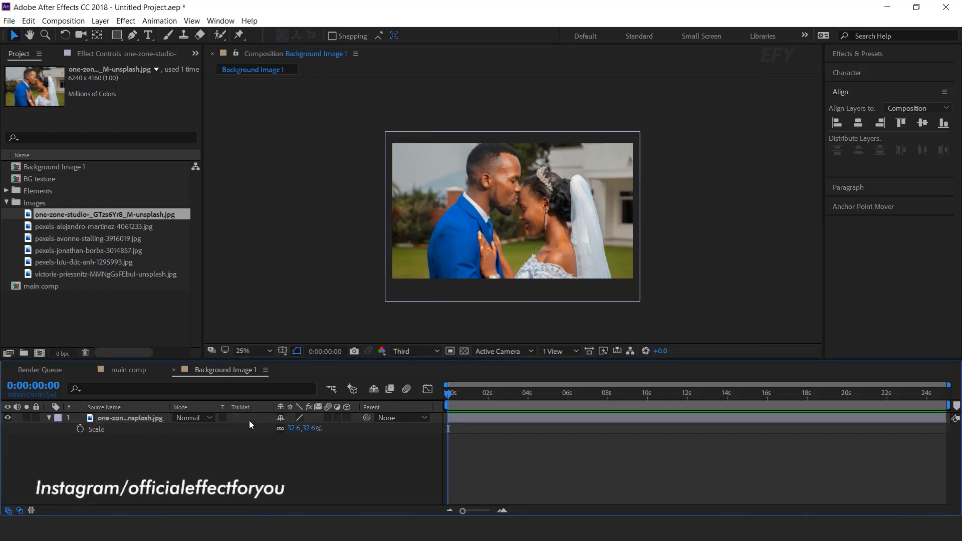
Return to main comp and place the Background Image 1 composition above BG texture
{"action": "left_click", "coordinate": [173, 370]}
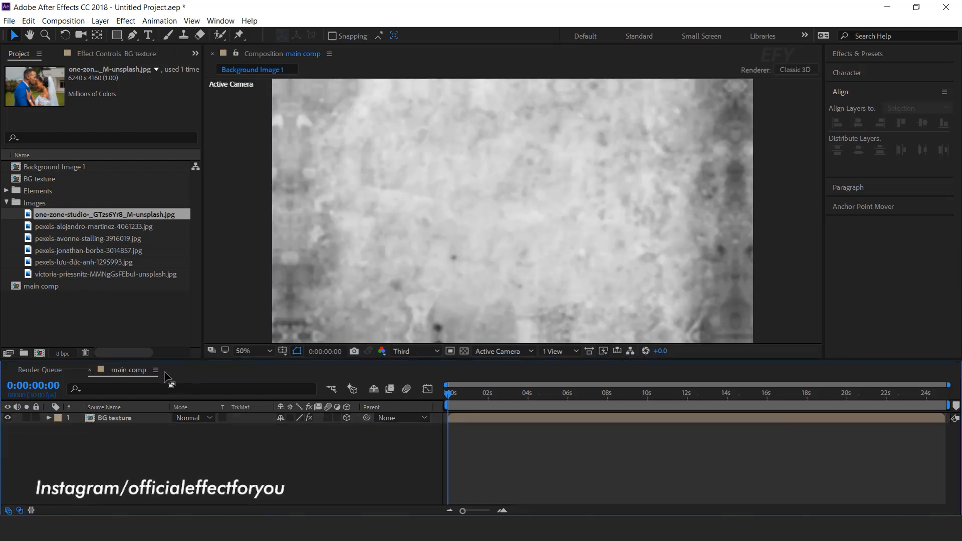
{"action": "left_click", "coordinate": [68, 335]}
{"action": "left_click_drag", "start_coordinate": [32, 167], "coordinate": [146, 416]}
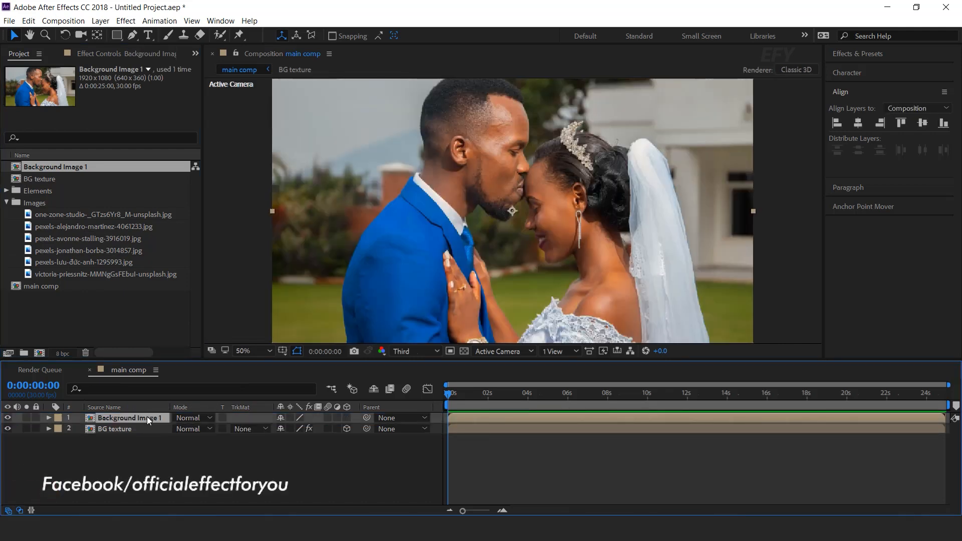
Make the Background Image 1 layer 3D and set its Z position to 500
{"action": "left_click", "coordinate": [347, 418]}
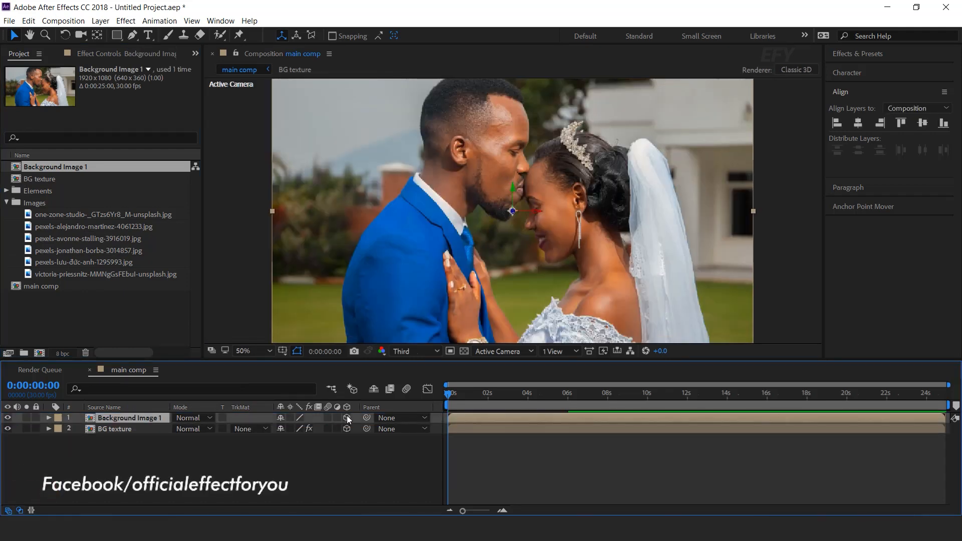
{"action": "key", "text": "p"}
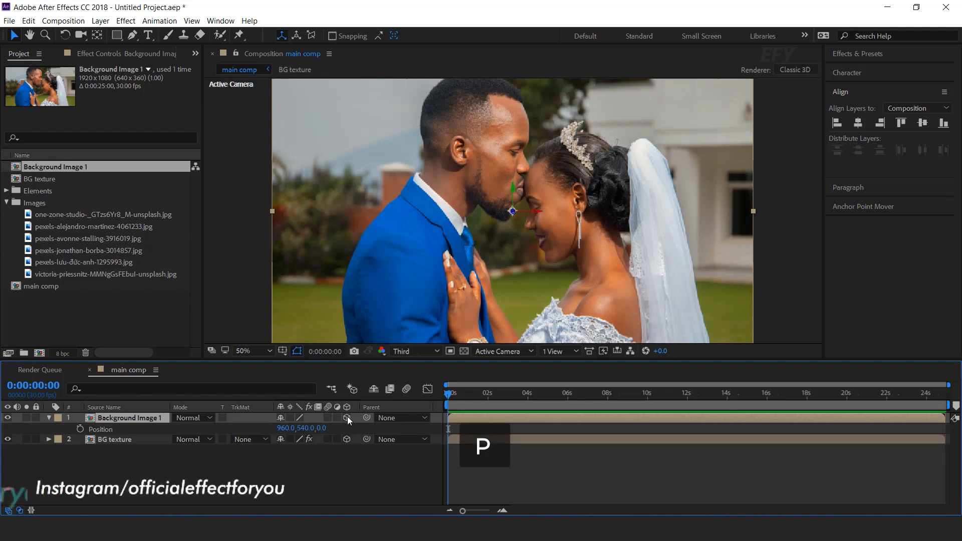
{"action": "left_click", "coordinate": [322, 429]}
{"action": "type", "text": "500"}
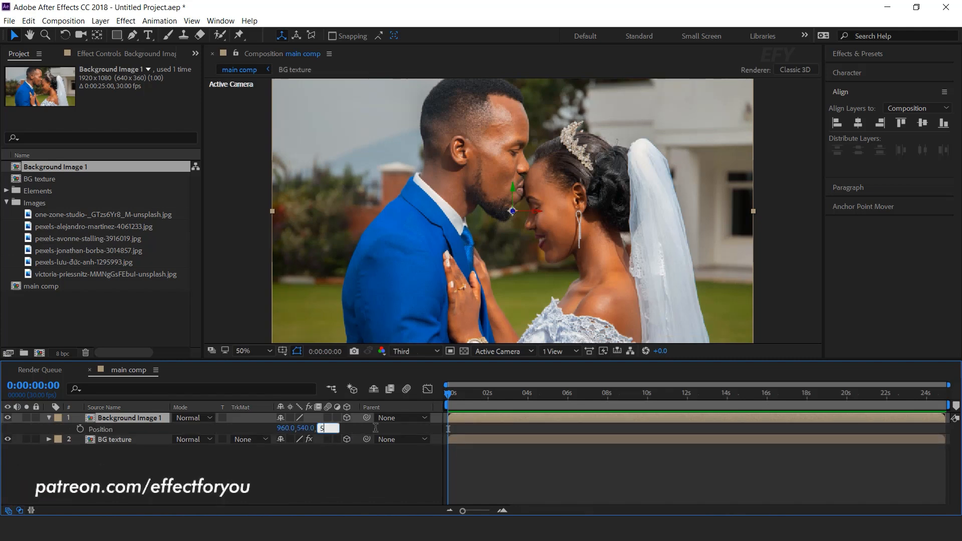
{"action": "key", "text": "Return"}
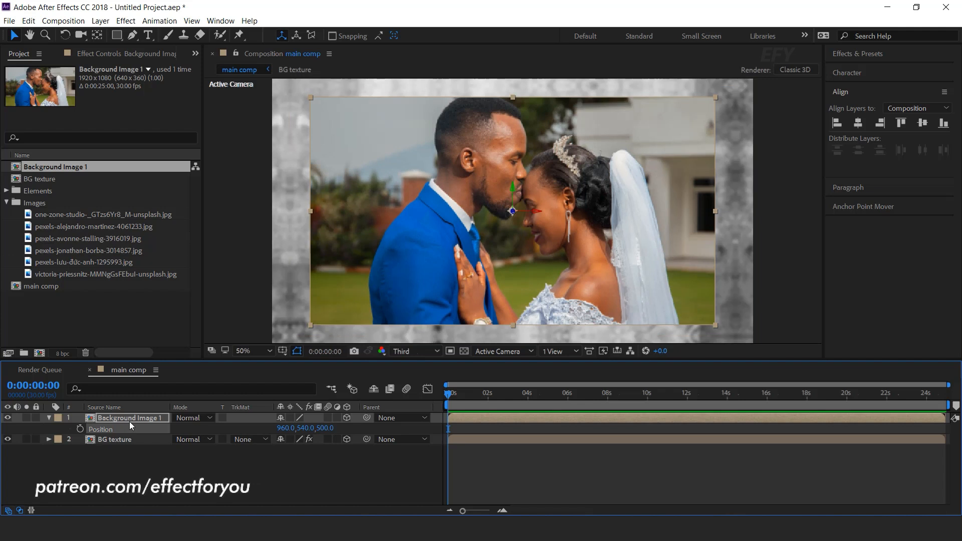
Set the Background Image 1 layer's scale to 120%
{"action": "key", "text": "s"}
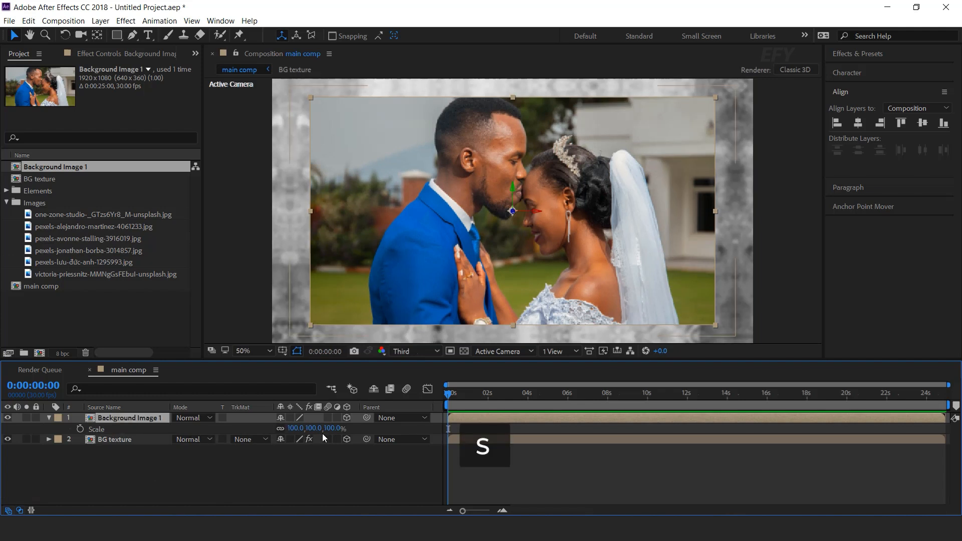
{"action": "left_click_drag", "start_coordinate": [330, 429], "coordinate": [347, 428]}
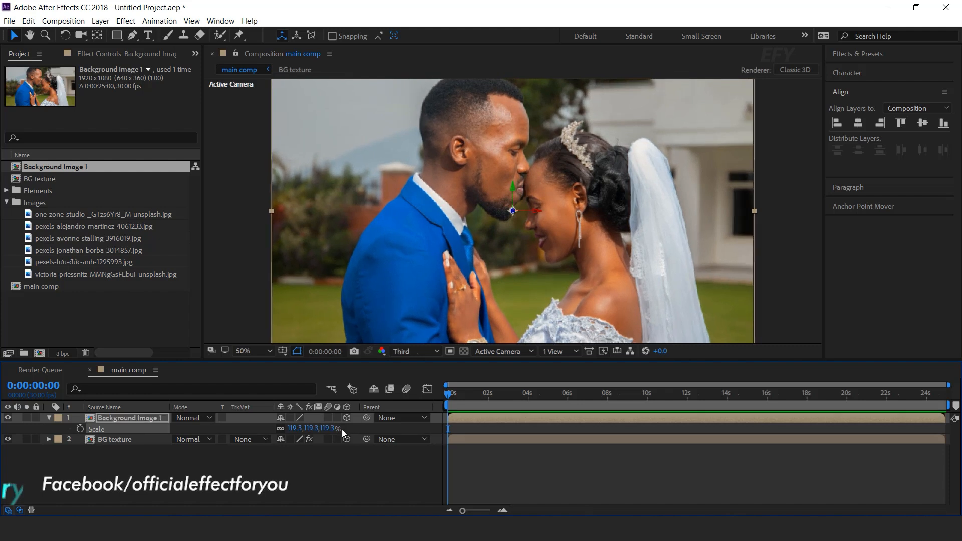
{"action": "left_click", "coordinate": [331, 428]}
{"action": "type", "text": "120"}
{"action": "key", "text": "Return"}
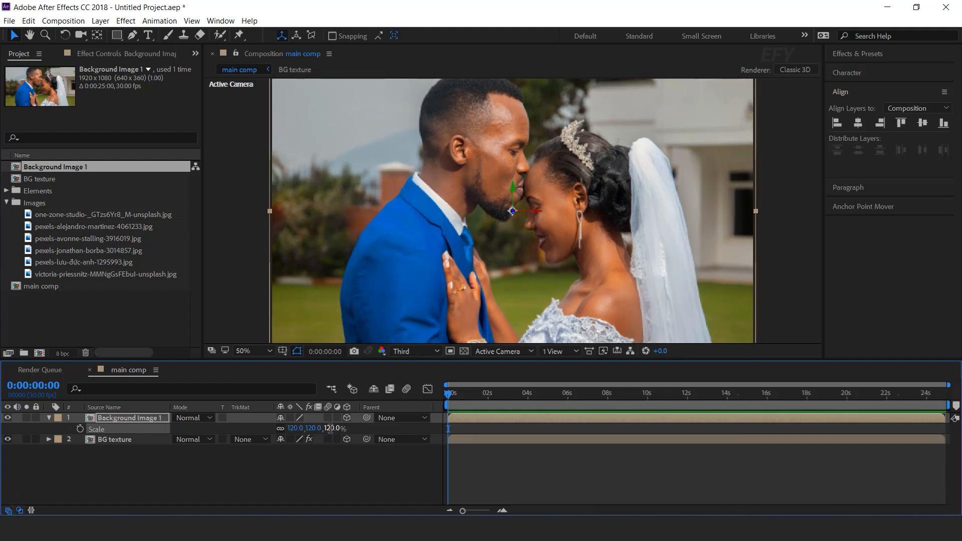
Set the Background Image 1 layer's opacity to 50%
{"action": "left_click", "coordinate": [49, 419]}
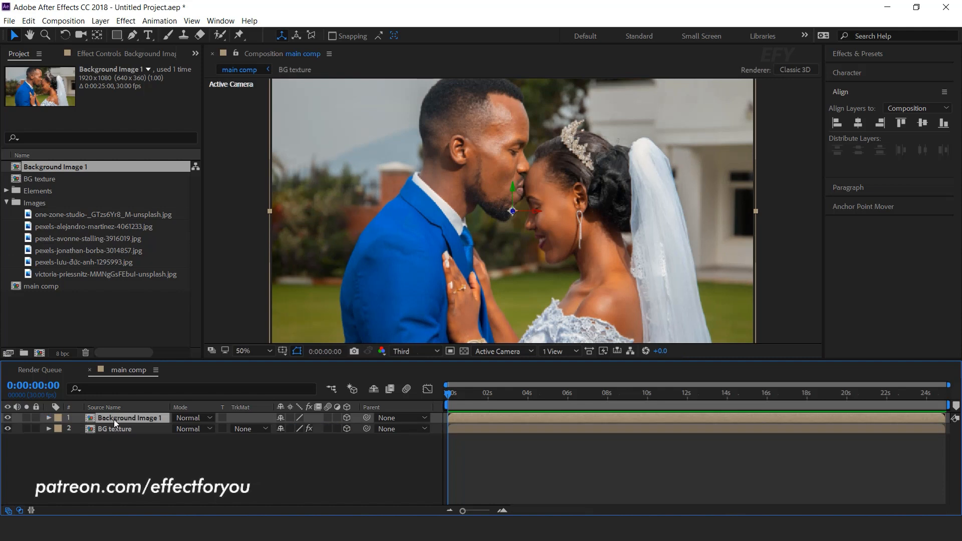
{"action": "key", "text": "t"}
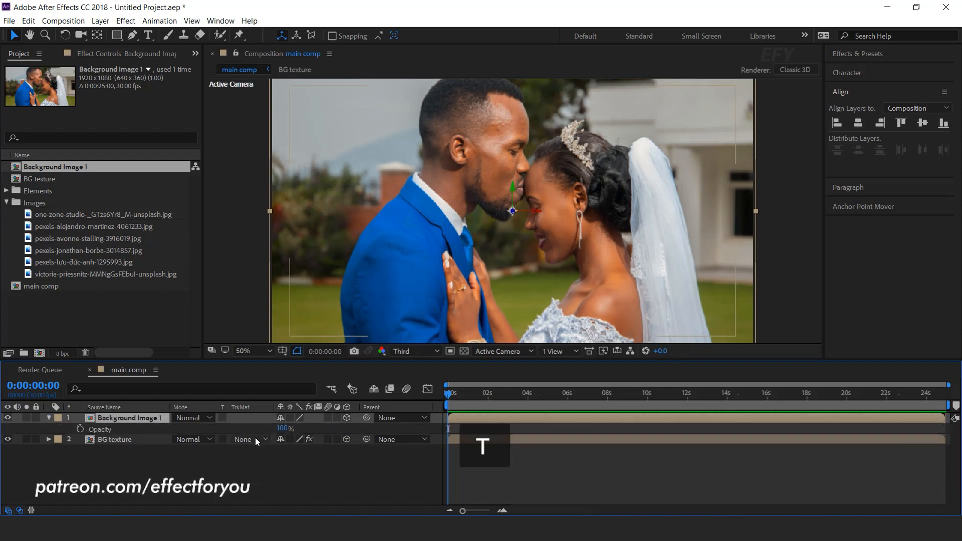
{"action": "left_click", "coordinate": [286, 429]}
{"action": "type", "text": "50"}
{"action": "key", "text": "Return"}
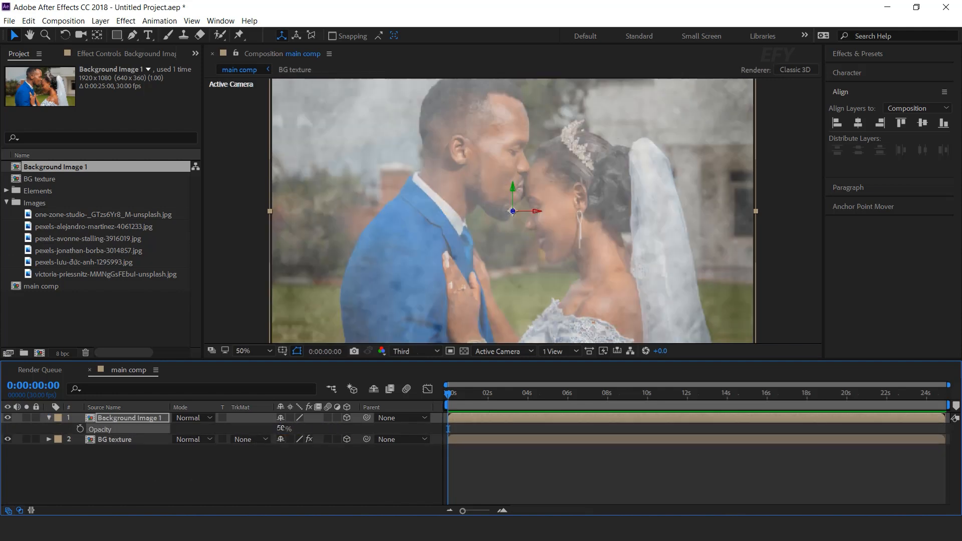
Add an ellipse mask fitting the full Background Image 1 layer
{"action": "left_click", "coordinate": [48, 418]}
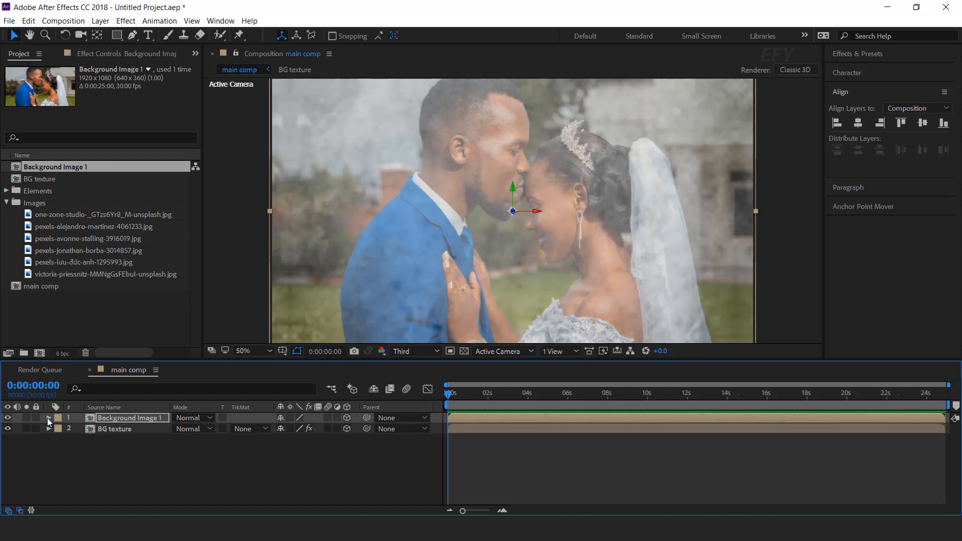
{"action": "left_click", "coordinate": [117, 419]}
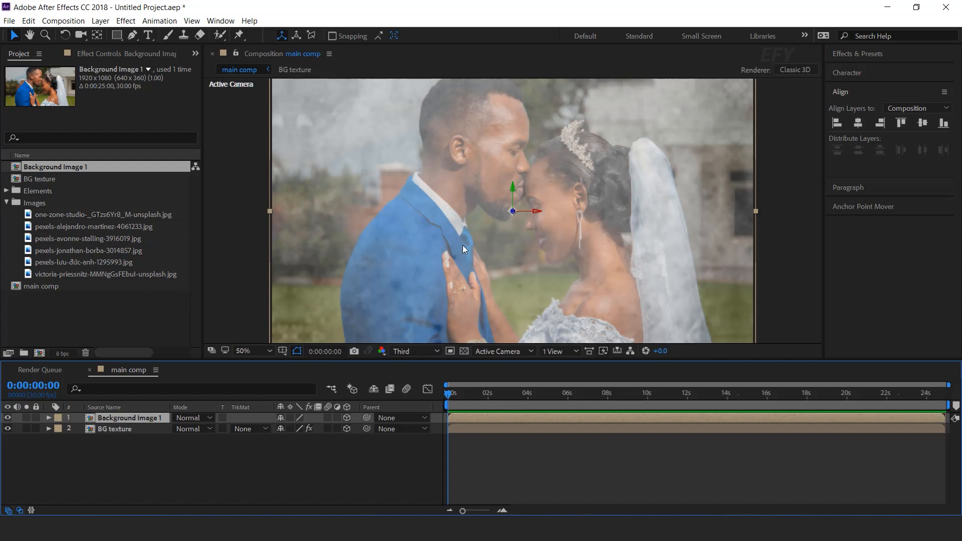
{"action": "left_click_drag", "start_coordinate": [116, 40], "coordinate": [179, 64]}
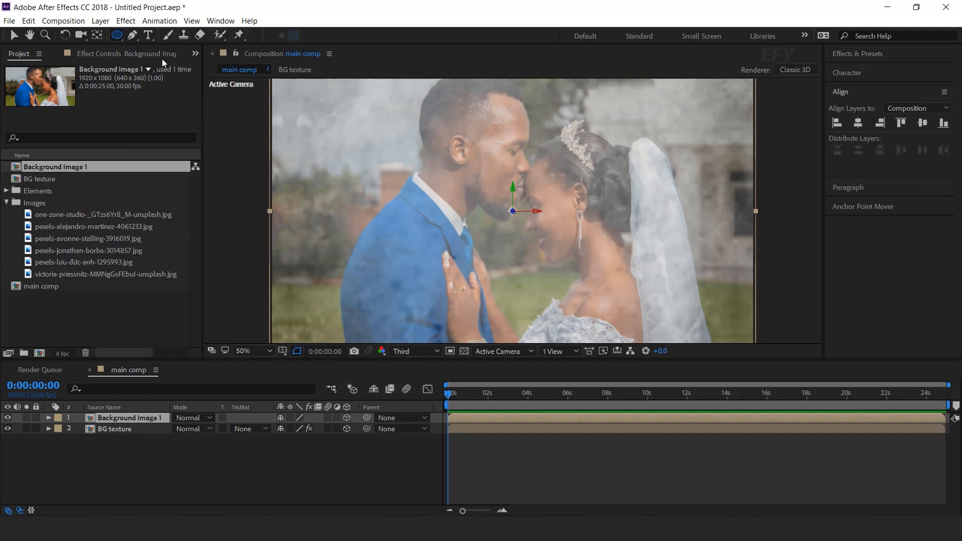
{"action": "double_click", "coordinate": [118, 35]}
{"action": "key", "text": "v"}
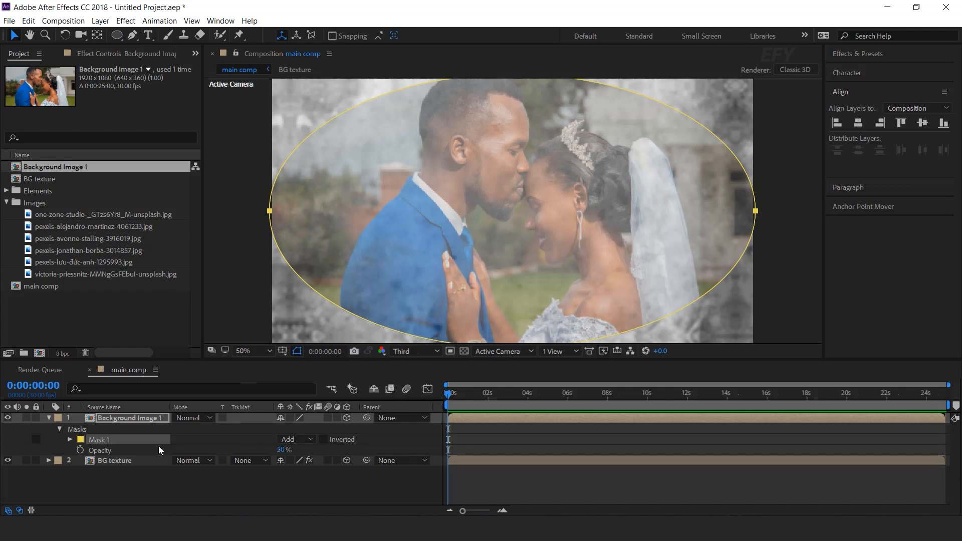
Set the ellipse mask's feather to 250 pixels
{"action": "left_click", "coordinate": [70, 439]}
{"action": "left_click_drag", "start_coordinate": [303, 461], "coordinate": [495, 459]}
{"action": "left_click", "coordinate": [514, 458]}
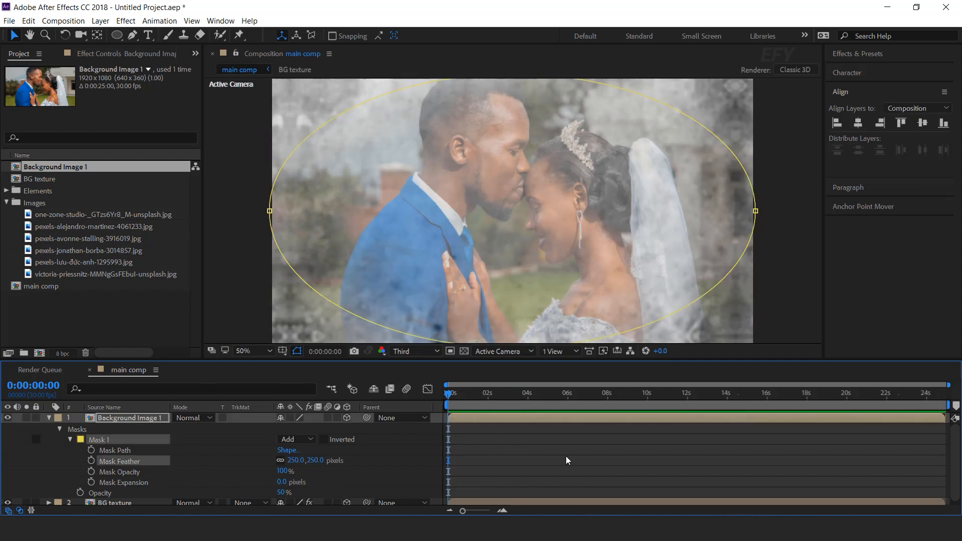
{"action": "left_click", "coordinate": [568, 460]}
{"action": "key", "text": "comma"}
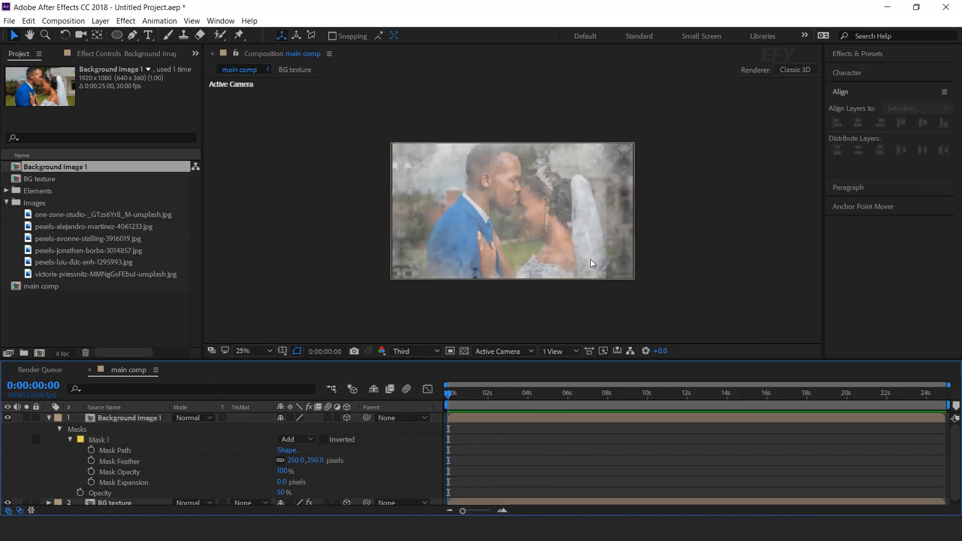
Set the BG texture layer's opacity to 50%
{"action": "left_click", "coordinate": [49, 418]}
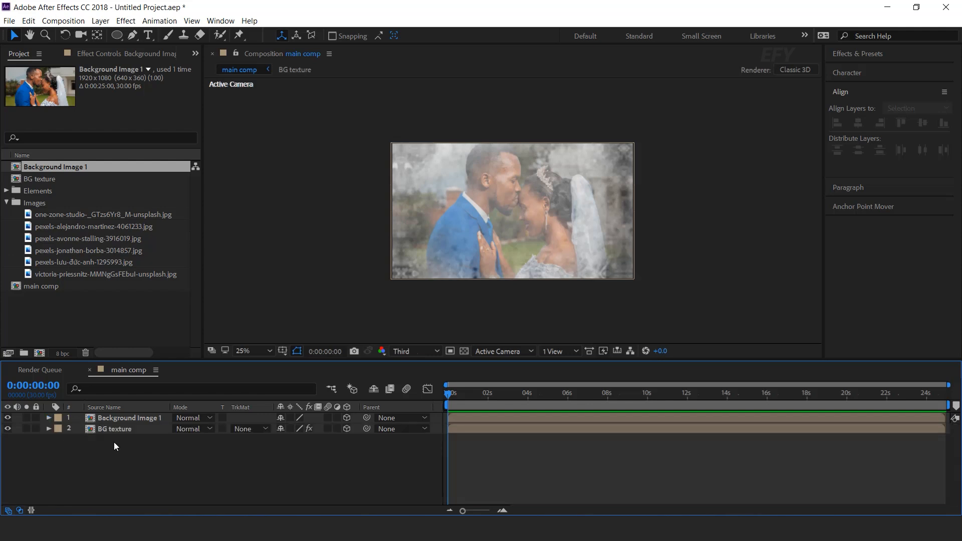
{"action": "left_click", "coordinate": [118, 430]}
{"action": "key", "text": "t"}
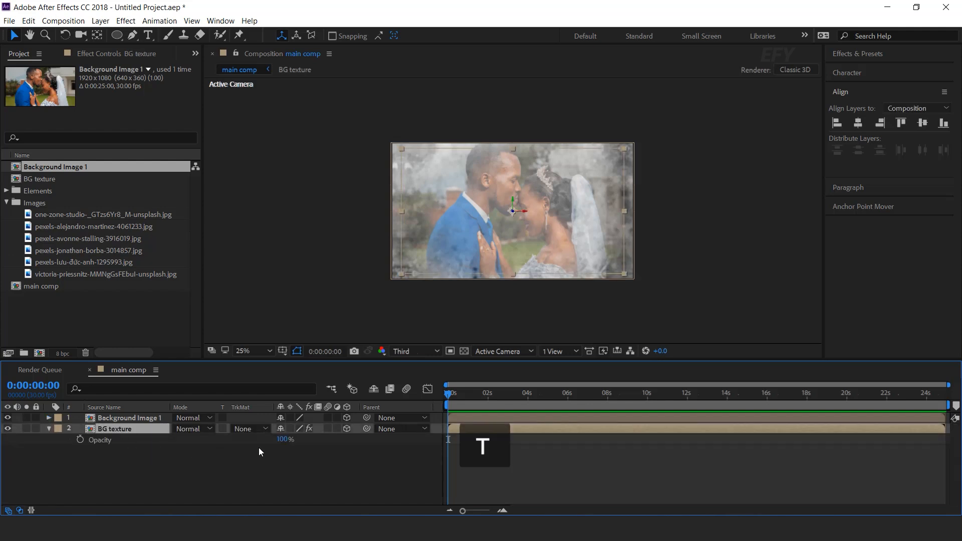
{"action": "left_click", "coordinate": [284, 439]}
{"action": "key", "text": "Return"}
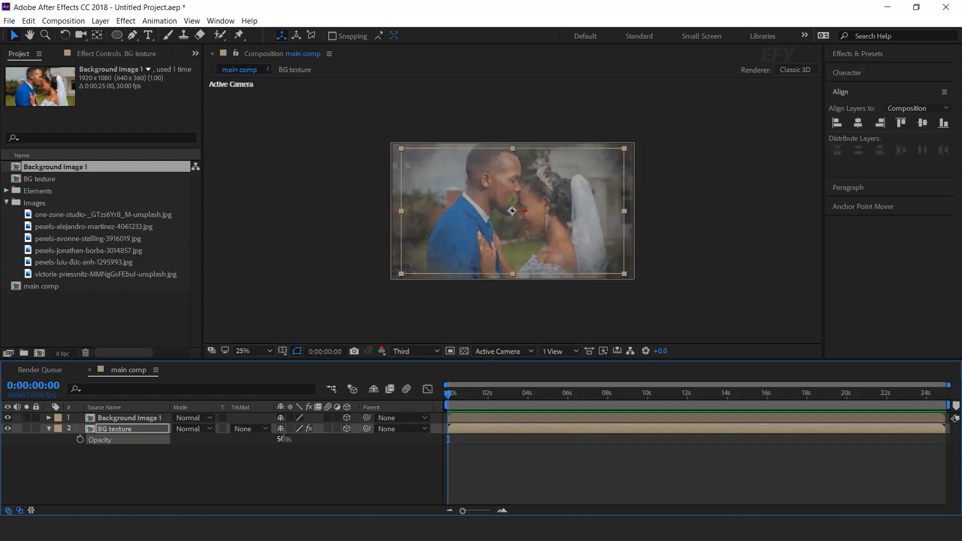
{"action": "scroll", "coordinate": [636, 236], "scroll_direction": "up", "scroll_amount": 1}
{"action": "scroll", "coordinate": [636, 236], "scroll_direction": "down", "scroll_amount": 1}
{"action": "left_click", "coordinate": [241, 476]}
{"action": "left_click", "coordinate": [49, 429]}
{"action": "left_click", "coordinate": [31, 310]}
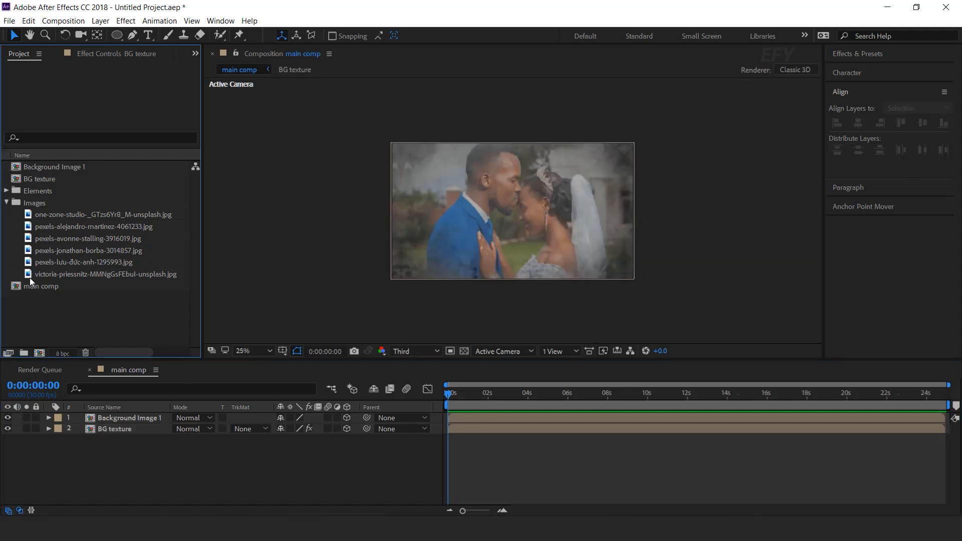
Add textured_paper.png from the Elements folder to the main comp as the top layer
{"action": "left_click", "coordinate": [6, 202]}
{"action": "left_click", "coordinate": [9, 191]}
{"action": "left_click", "coordinate": [6, 191]}
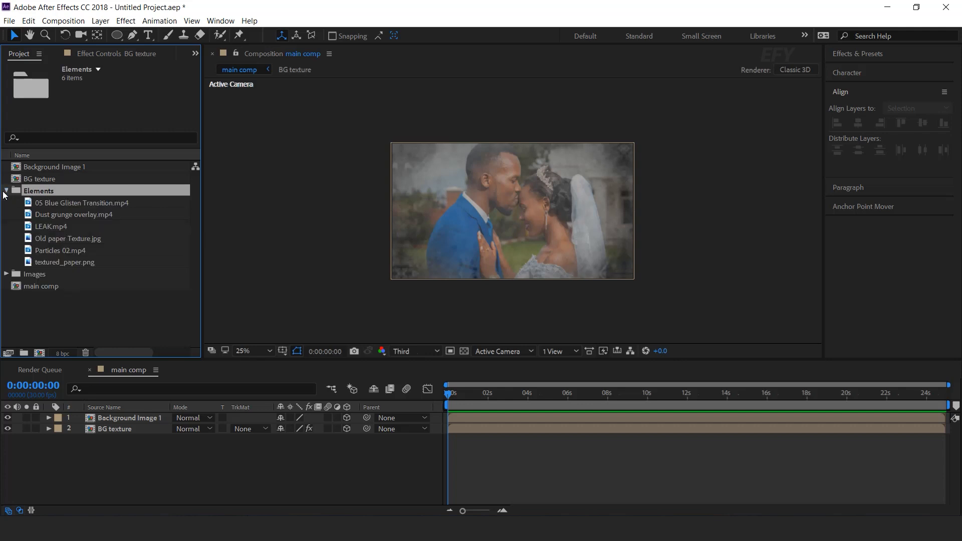
{"action": "left_click", "coordinate": [58, 263]}
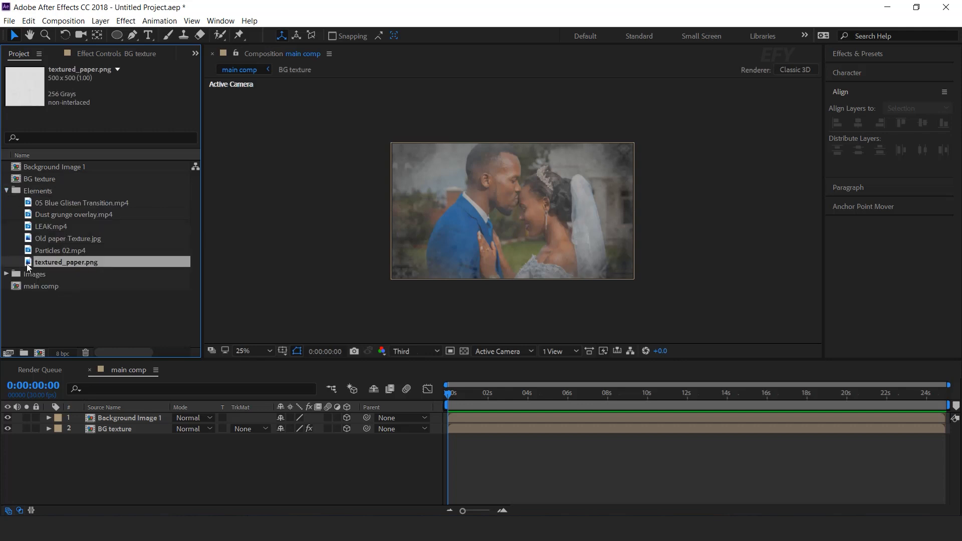
{"action": "left_click_drag", "start_coordinate": [101, 399], "coordinate": [119, 413]}
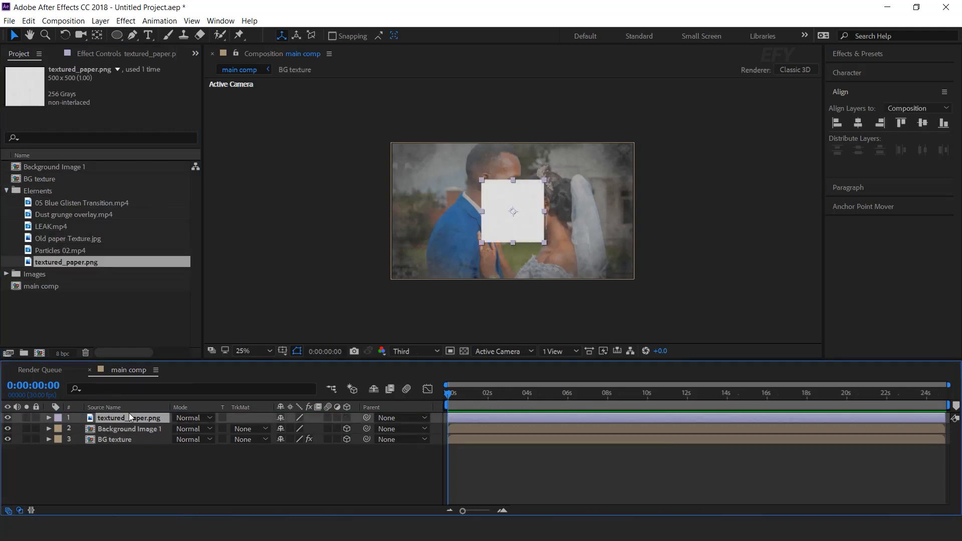
Make the textured_paper layer 3D and set its Z position to 500
{"action": "left_click", "coordinate": [347, 418]}
{"action": "key", "text": "p"}
{"action": "left_click", "coordinate": [329, 428]}
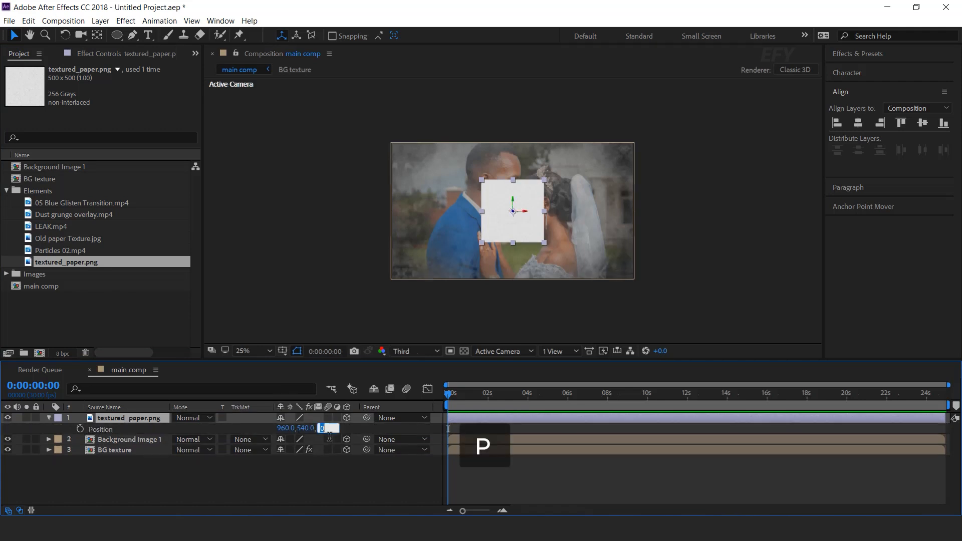
{"action": "type", "text": "500"}
{"action": "key", "text": "Return"}
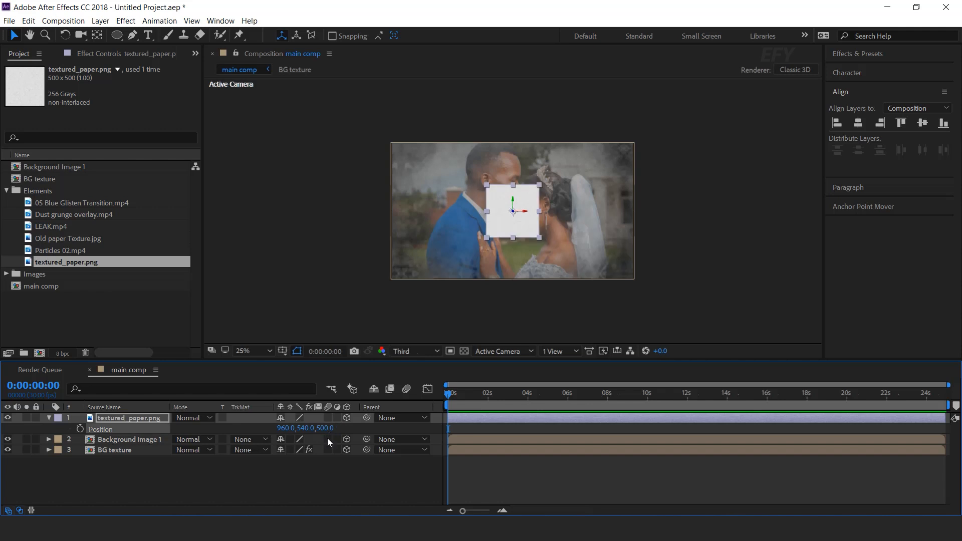
Set the textured_paper layer's opacity to 50%
{"action": "left_click", "coordinate": [135, 419]}
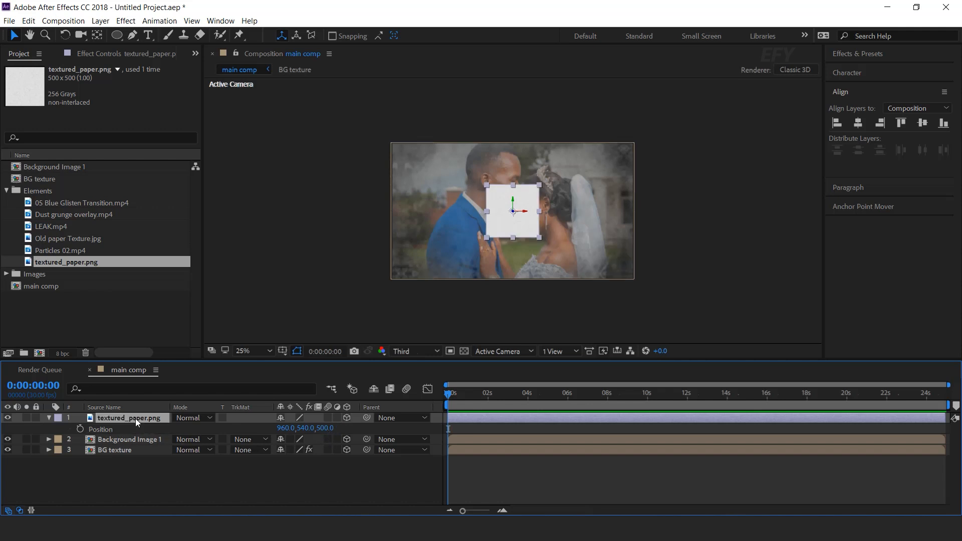
{"action": "key", "text": "t"}
{"action": "left_click", "coordinate": [284, 429]}
{"action": "type", "text": "50"}
{"action": "key", "text": "Return"}
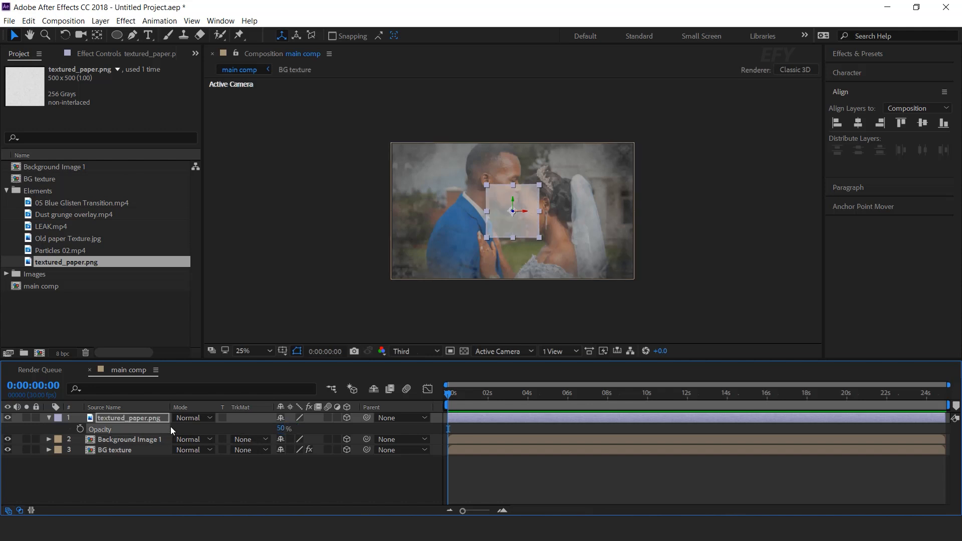
Apply Motion Tile to textured_paper with output width and height of 500 and Mirror Edges enabled
{"action": "left_click", "coordinate": [134, 420]}
{"action": "key", "text": "ctrl+space"}
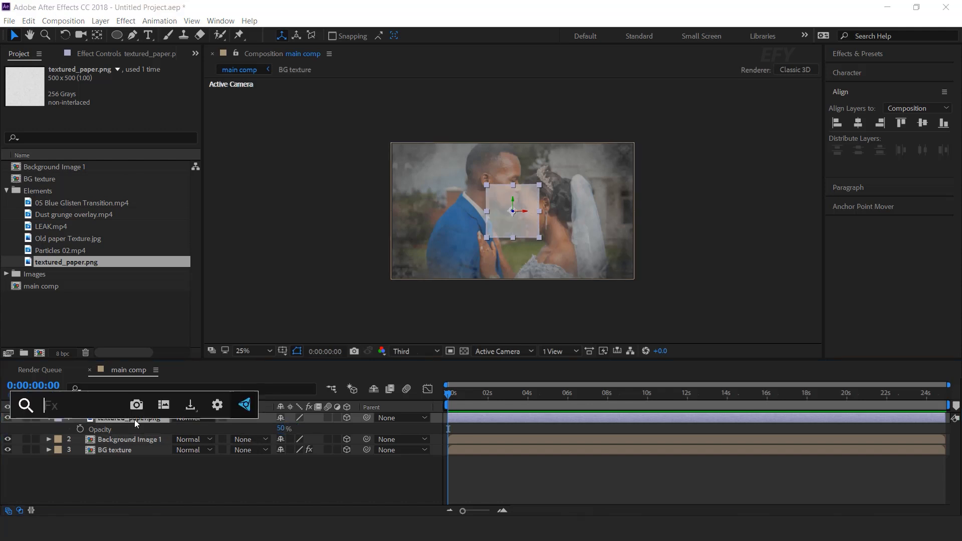
{"action": "type", "text": "motion"}
{"action": "key", "text": "Return"}
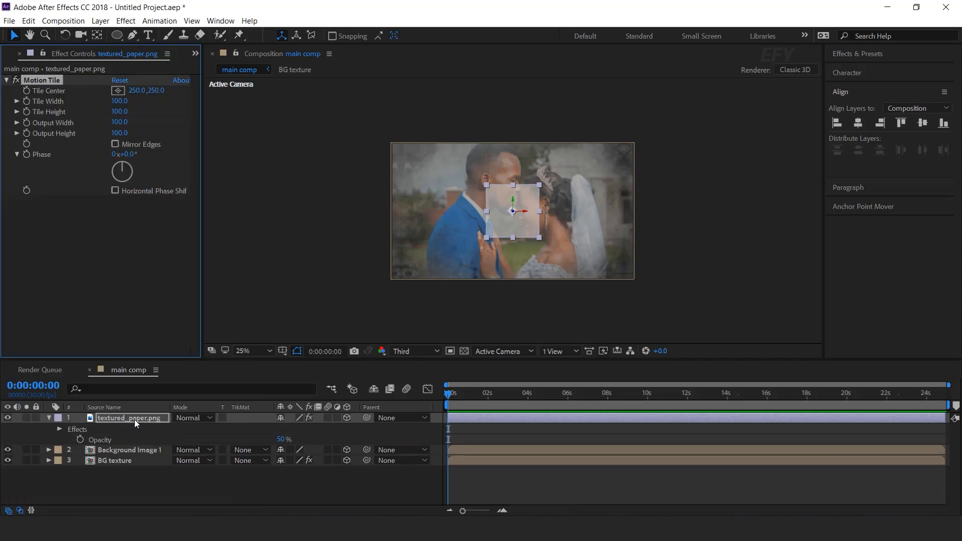
{"action": "left_click_drag", "start_coordinate": [120, 122], "coordinate": [122, 133]}
{"action": "left_click", "coordinate": [121, 122]}
{"action": "type", "text": "500"}
{"action": "key", "text": "Tab"}
{"action": "type", "text": "500"}
{"action": "key", "text": "Return"}
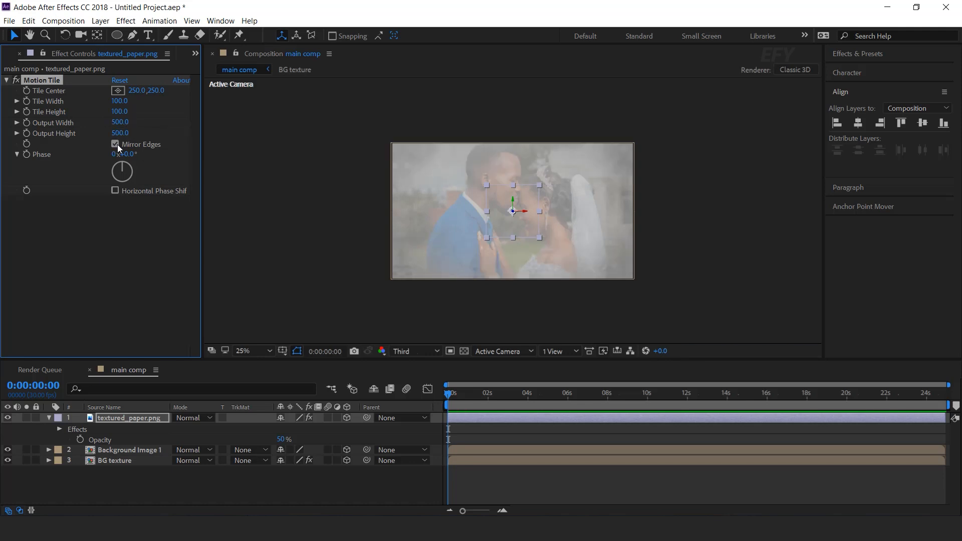
{"action": "left_click", "coordinate": [404, 489]}
{"action": "scroll", "coordinate": [552, 224], "scroll_direction": "up", "scroll_amount": 2}
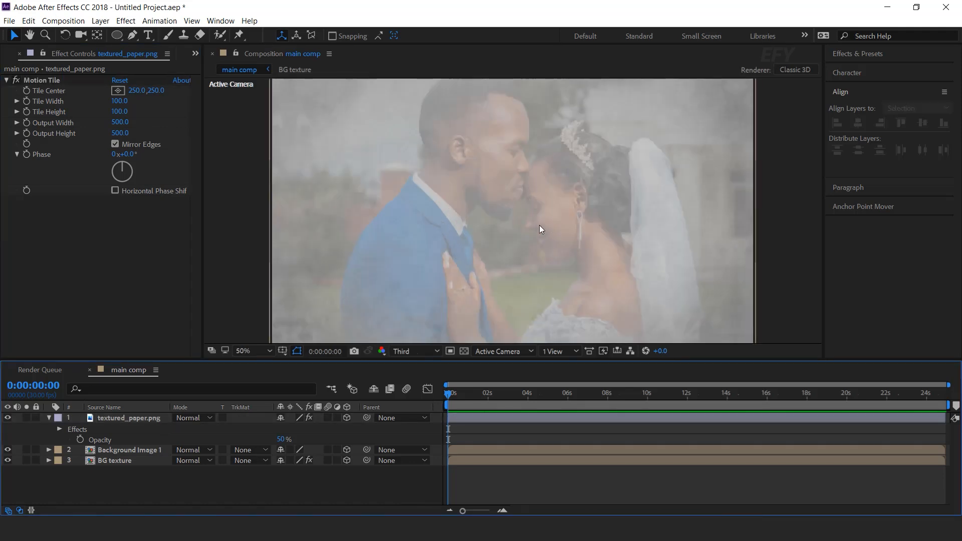
Apply Gaussian Blur to textured_paper with blurriness 20 and Repeat Edge Pixels enabled
{"action": "left_click", "coordinate": [49, 417]}
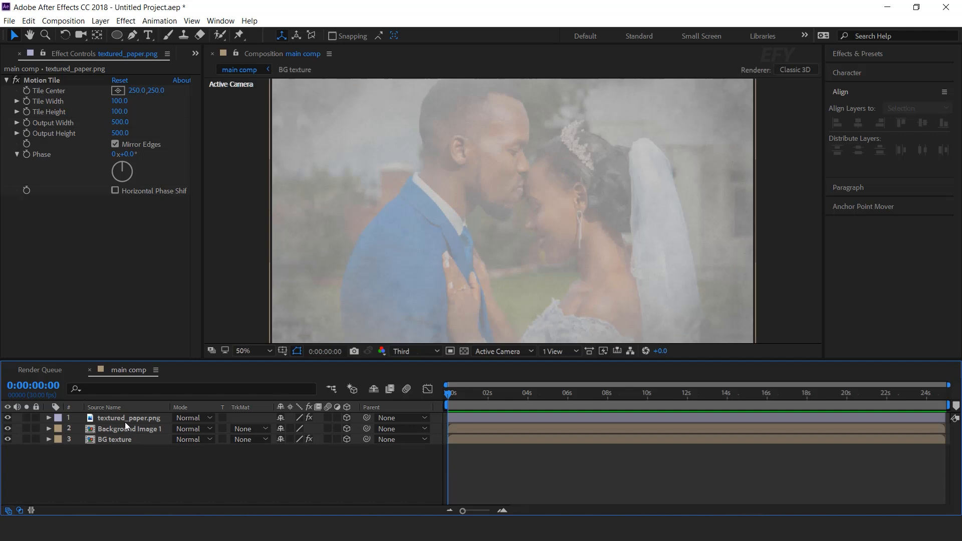
{"action": "left_click", "coordinate": [129, 420]}
{"action": "type", "text": "gaus"}
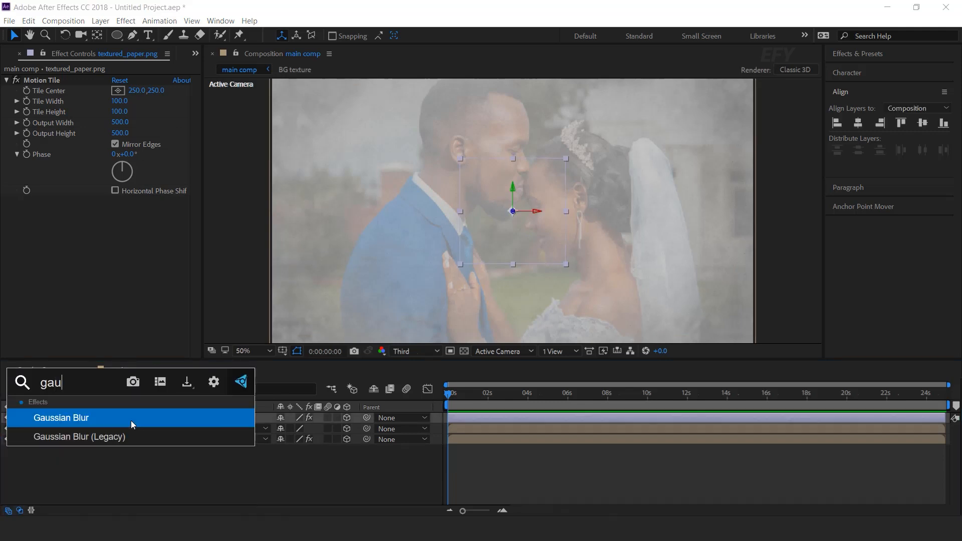
{"action": "key", "text": "Return"}
{"action": "left_click", "coordinate": [116, 211]}
{"action": "type", "text": "20"}
{"action": "key", "text": "Return"}
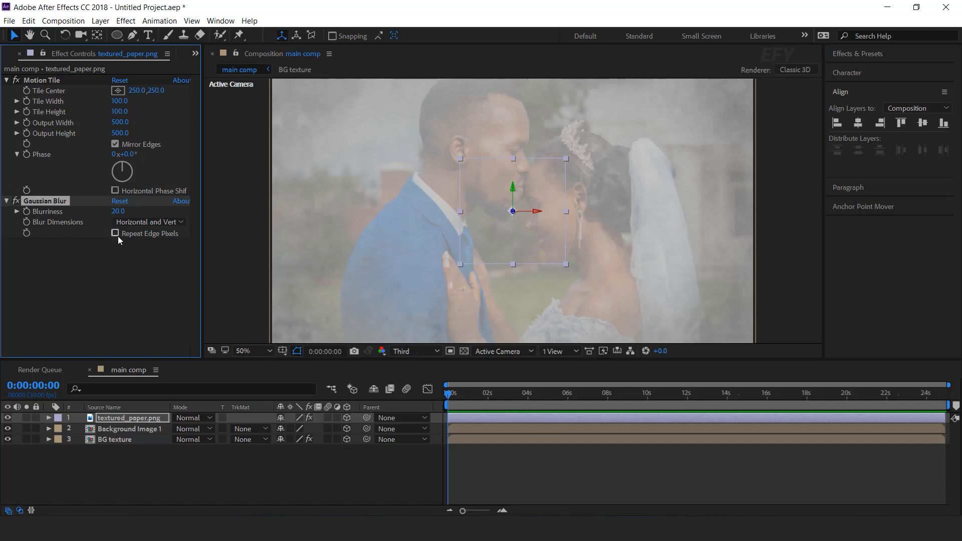
{"action": "left_click", "coordinate": [115, 234]}
{"action": "left_click", "coordinate": [296, 474]}
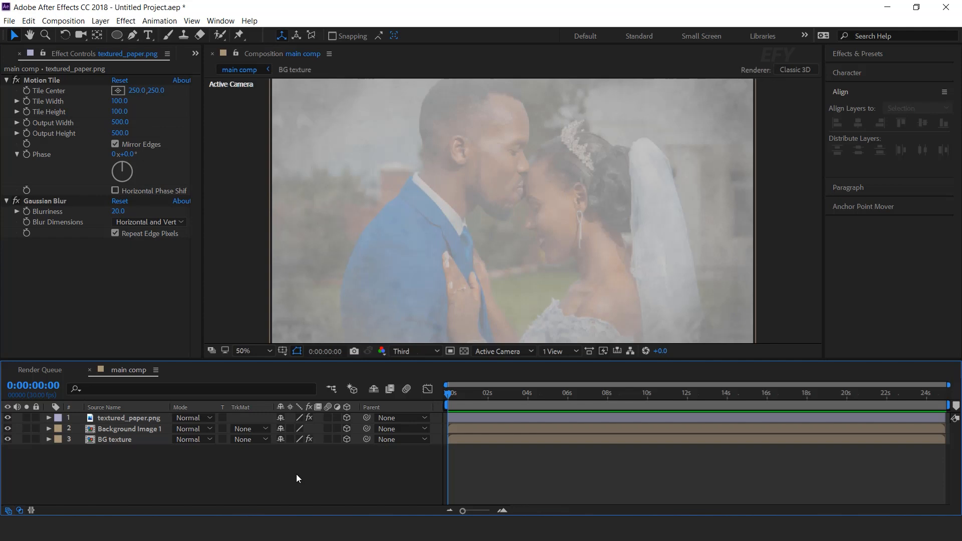
Set the textured_paper layer's blending mode to Overlay
{"action": "left_click", "coordinate": [109, 419]}
{"action": "left_click", "coordinate": [188, 418]}
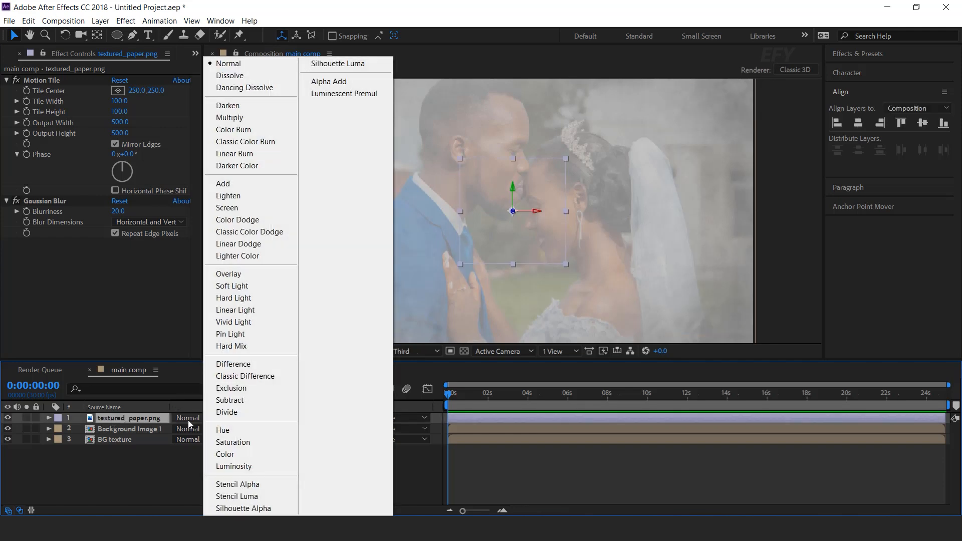
{"action": "left_click", "coordinate": [226, 274]}
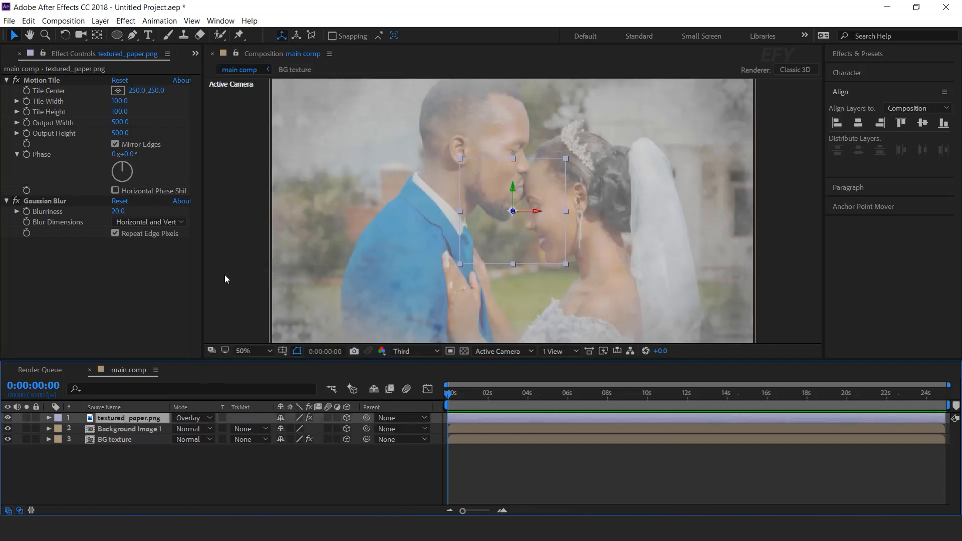
{"action": "left_click", "coordinate": [270, 468]}
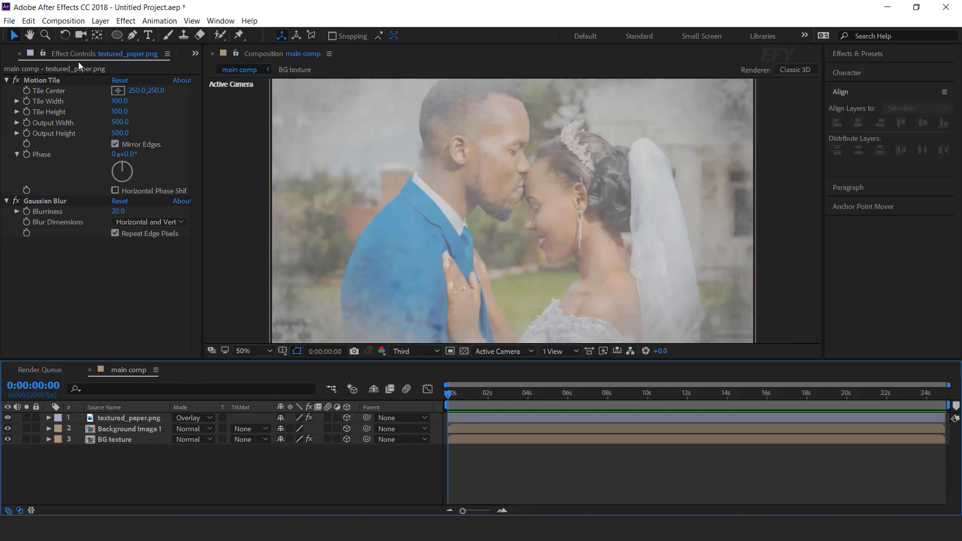
Create a new composition named placeholder 1 with width 1200 px and height 1400 px
{"action": "scroll", "coordinate": [78, 54], "scroll_direction": "up", "scroll_amount": 1}
{"action": "left_click", "coordinate": [83, 330]}
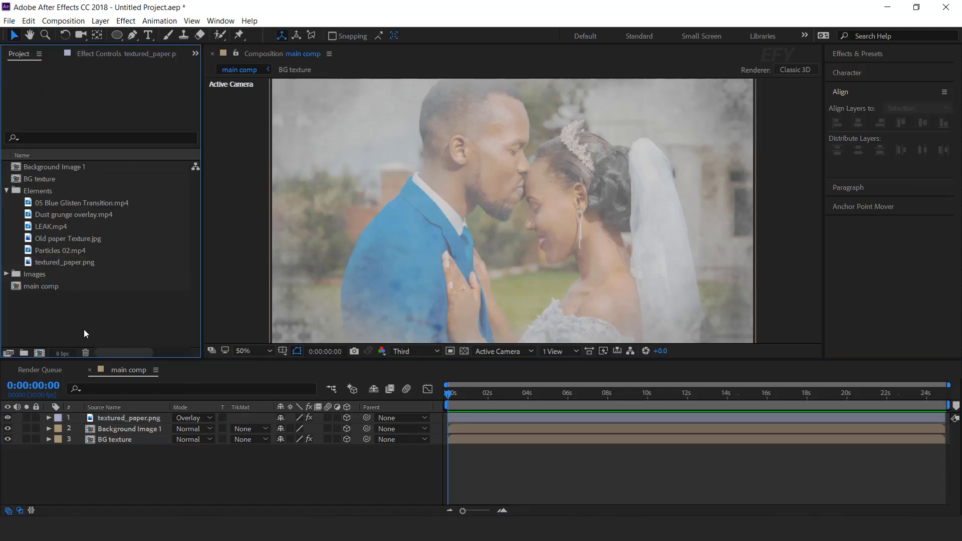
{"action": "left_click", "coordinate": [39, 353]}
{"action": "left_click", "coordinate": [643, 185]}
{"action": "type", "text": "1200"}
{"action": "key", "text": "Tab"}
{"action": "type", "text": "1400"}
{"action": "left_click", "coordinate": [690, 123]}
{"action": "type", "text": "placeholder 1"}
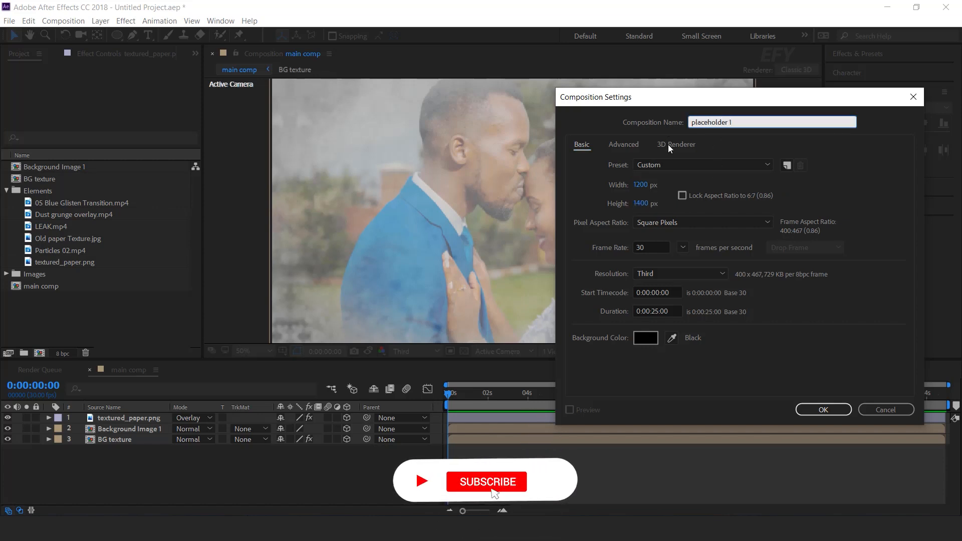
{"action": "left_click", "coordinate": [823, 409]}
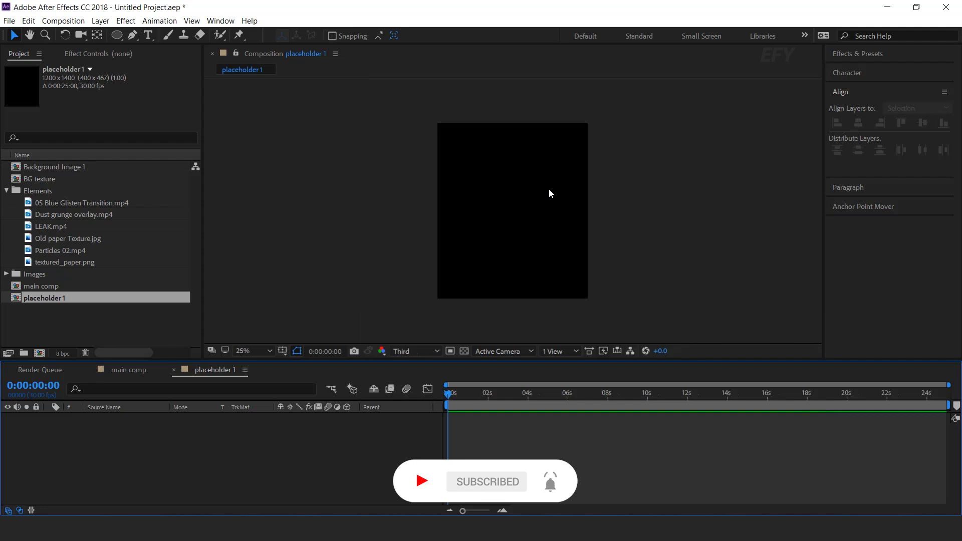
Add the one-zone-studio wedding photo from the Images folder to placeholder 1 and scale it to 36%
{"action": "left_click", "coordinate": [52, 321]}
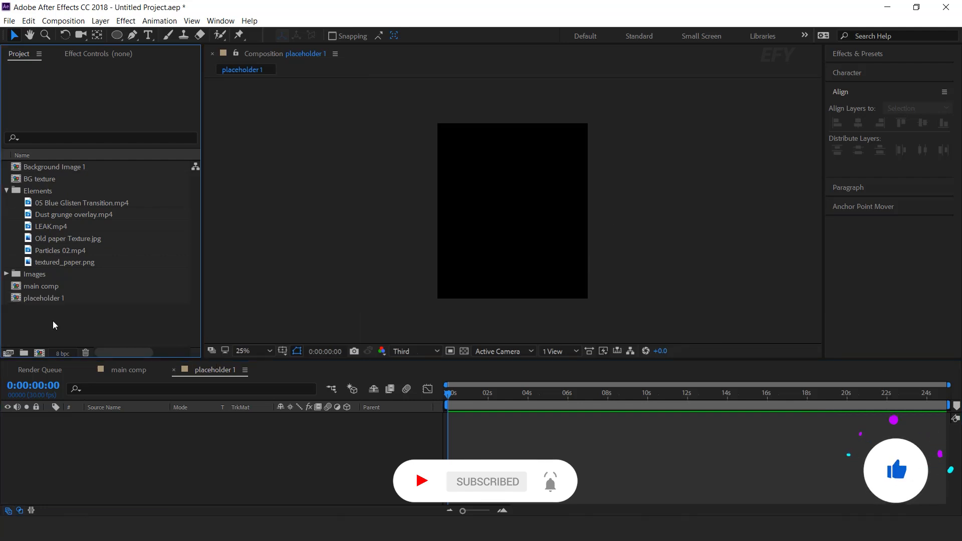
{"action": "left_click", "coordinate": [7, 275]}
{"action": "left_click", "coordinate": [94, 275]}
{"action": "left_click_drag", "start_coordinate": [50, 275], "coordinate": [173, 456]}
{"action": "key", "text": "s"}
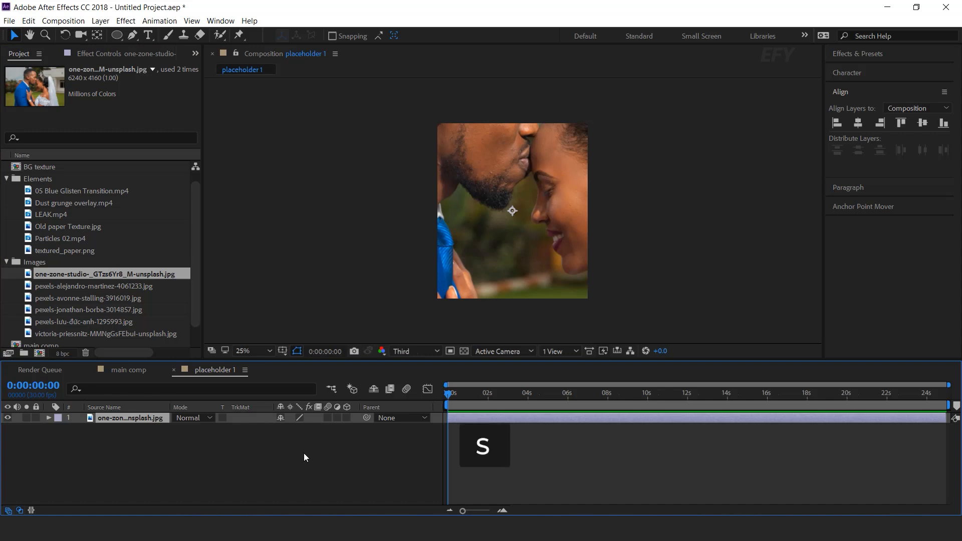
{"action": "mouse_move", "coordinate": [294, 428]}
{"action": "left_mouse_down"}
{"action": "mouse_move", "coordinate": [262, 432]}
{"action": "mouse_move", "coordinate": [278, 435]}
{"action": "left_mouse_up"}
{"action": "left_click", "coordinate": [278, 436]}
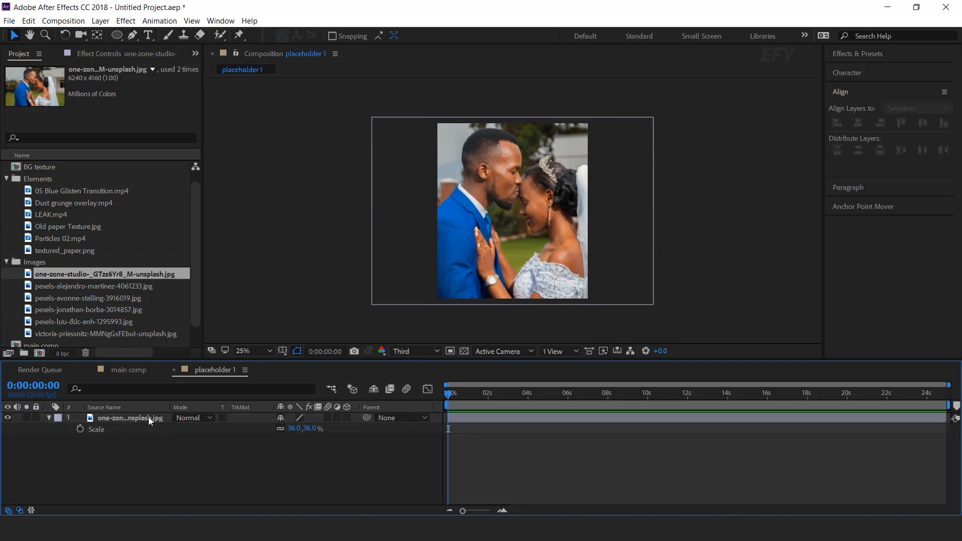
Close placeholder 1 and add the placeholder 1 composition to the top of main comp's layers
{"action": "left_click", "coordinate": [175, 370]}
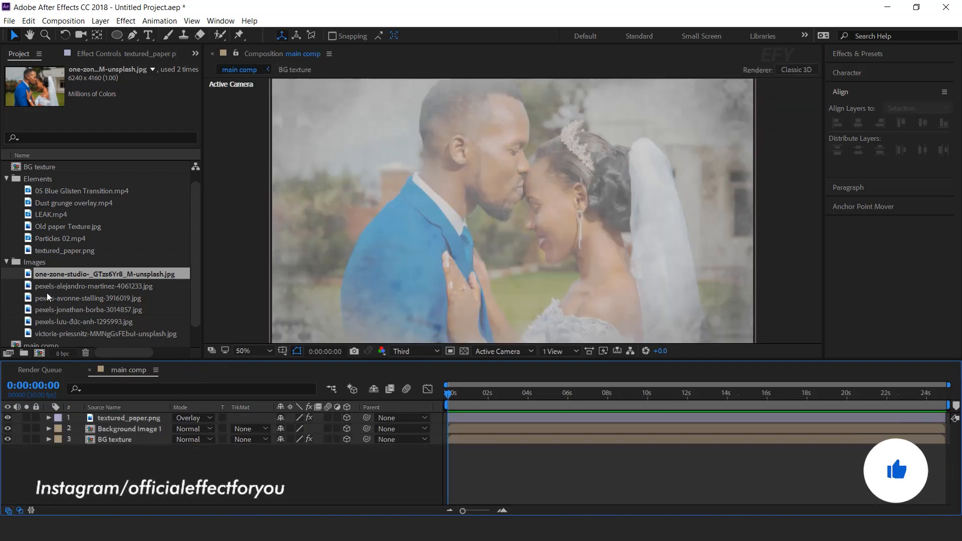
{"action": "left_click", "coordinate": [6, 262]}
{"action": "left_click", "coordinate": [117, 300]}
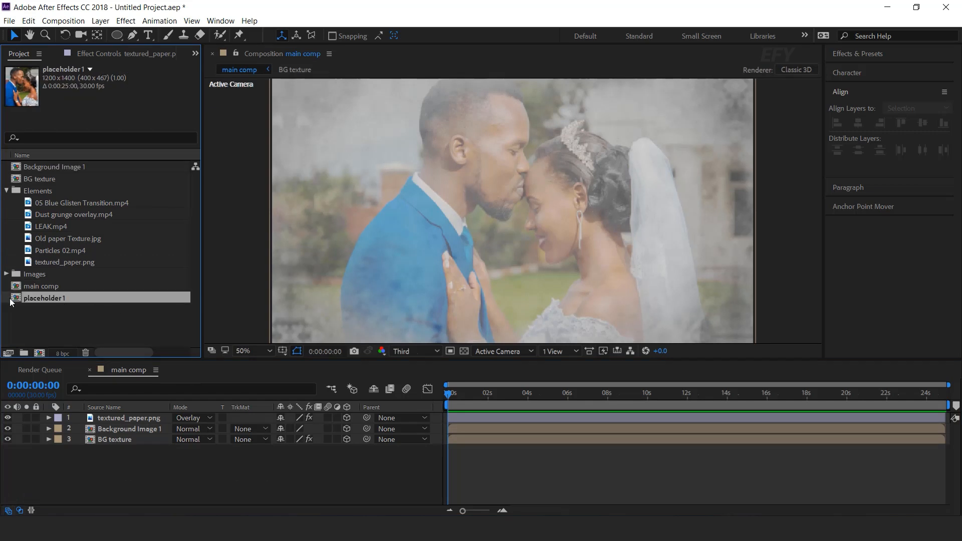
{"action": "left_click_drag", "start_coordinate": [19, 304], "coordinate": [137, 419]}
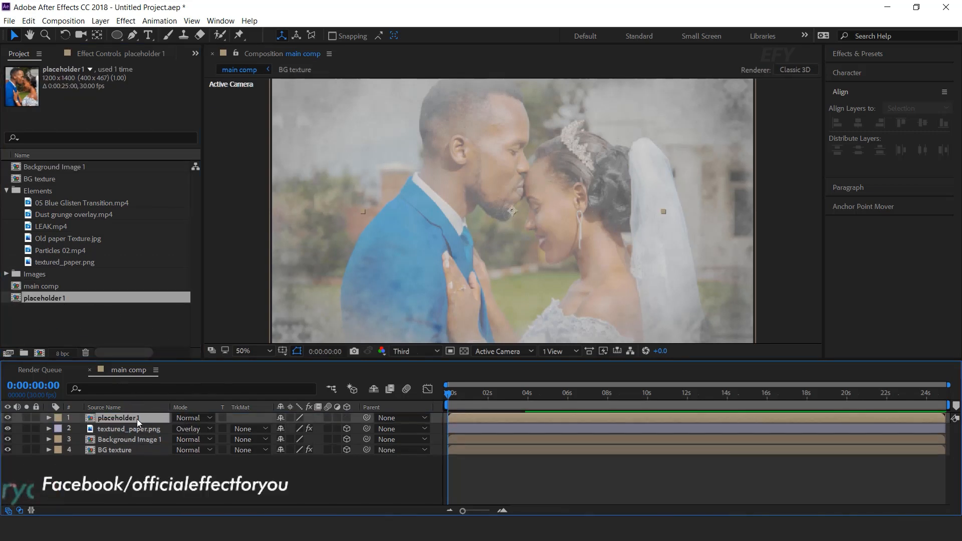
Scale the placeholder 1 layer in main comp to 50%
{"action": "key", "text": "comma"}
{"action": "left_click", "coordinate": [346, 418]}
{"action": "key", "text": "s"}
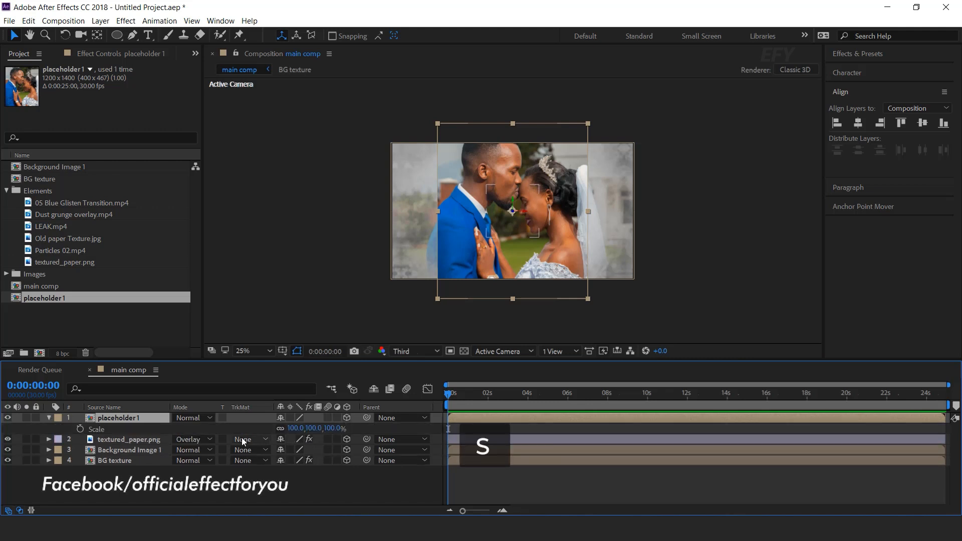
{"action": "left_click", "coordinate": [332, 428]}
{"action": "type", "text": "50"}
{"action": "key", "text": "Return"}
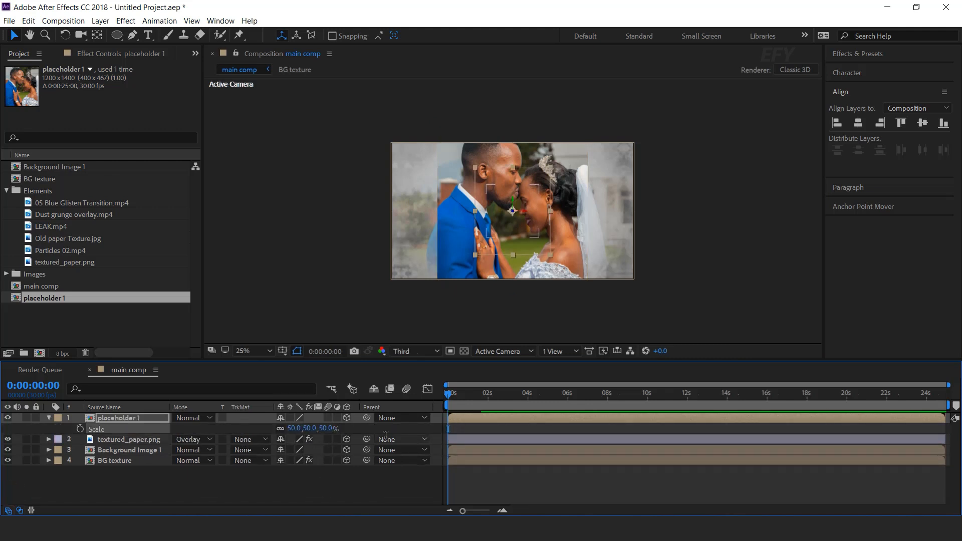
{"action": "key", "text": "period"}
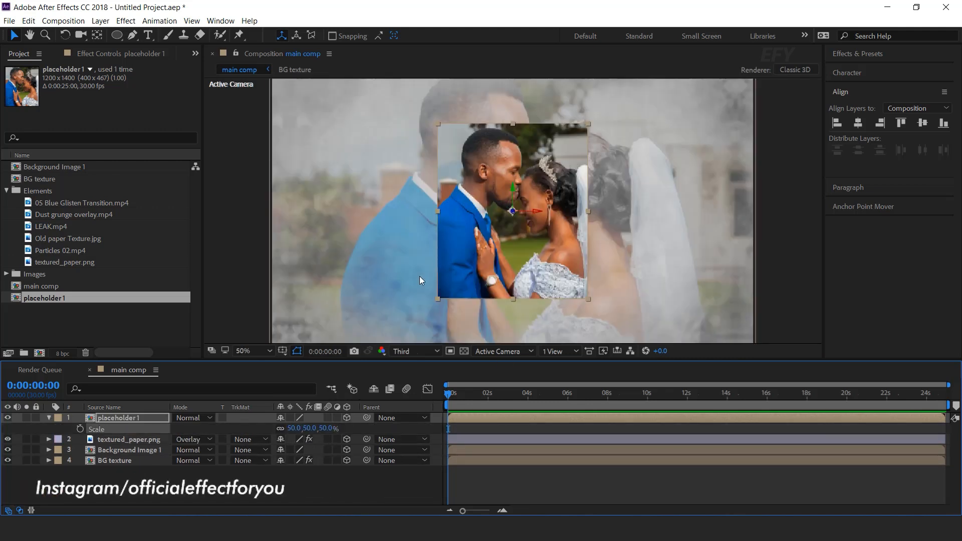
Add a rectangle mask covering the whole placeholder 1 layer with the Rectangle tool
{"action": "left_click", "coordinate": [48, 418]}
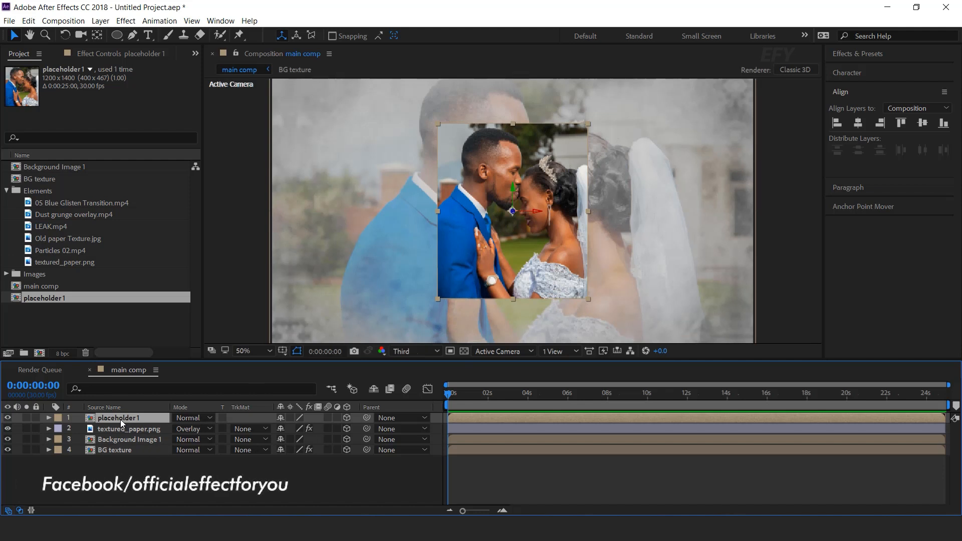
{"action": "left_click", "coordinate": [120, 35]}
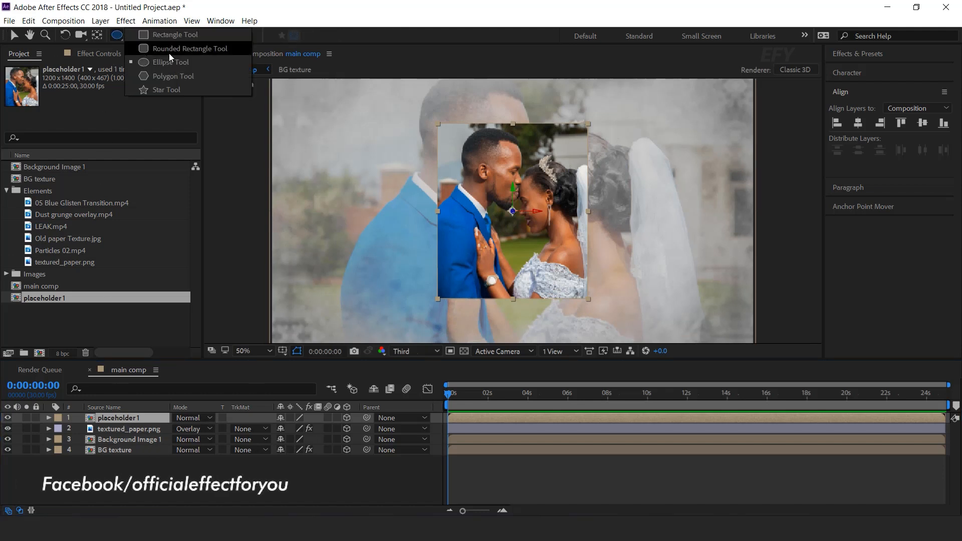
{"action": "left_click", "coordinate": [181, 37]}
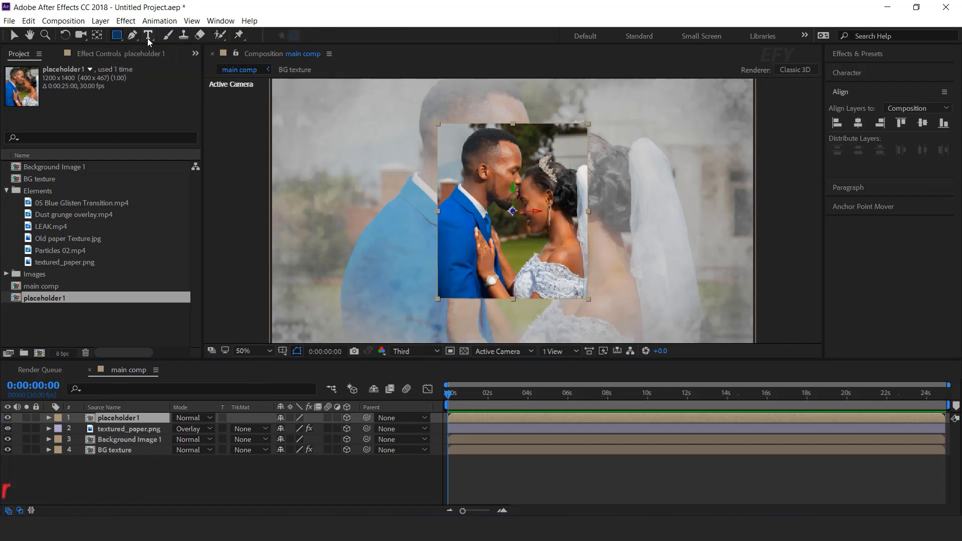
{"action": "double_click", "coordinate": [117, 35]}
{"action": "key", "text": "v"}
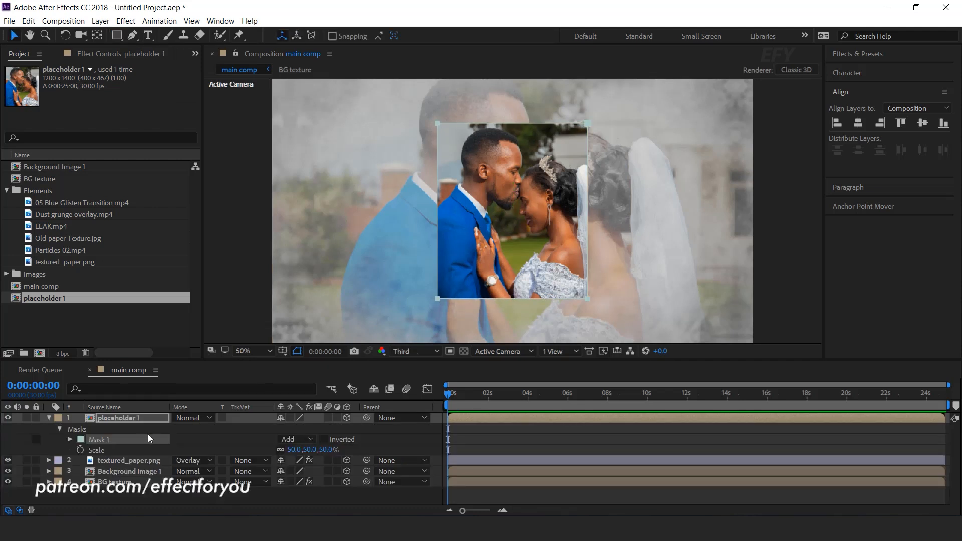
Apply the Stroke effect to placeholder 1 and set its brush size to 50
{"action": "left_click", "coordinate": [109, 418]}
{"action": "key", "text": "ctrl+space"}
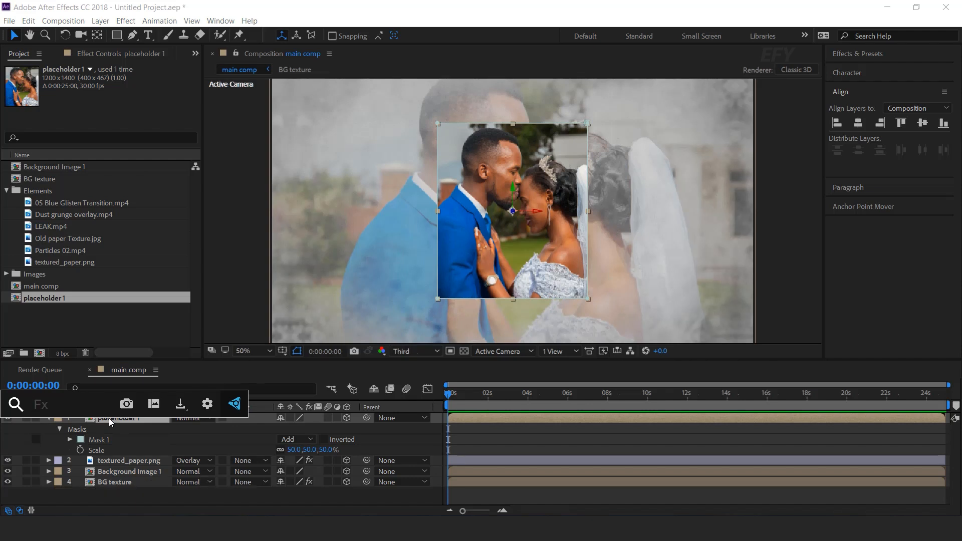
{"action": "type", "text": "stro"}
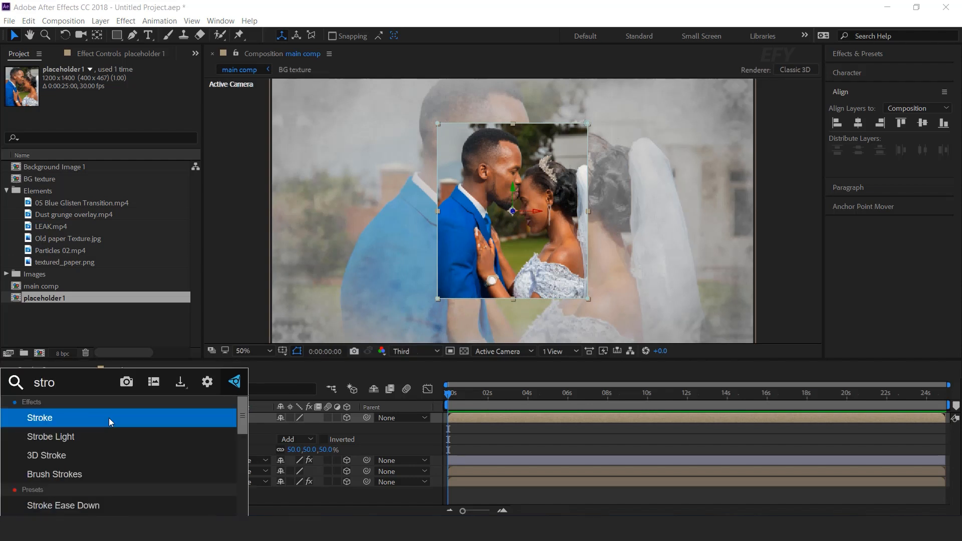
{"action": "key", "text": "Return"}
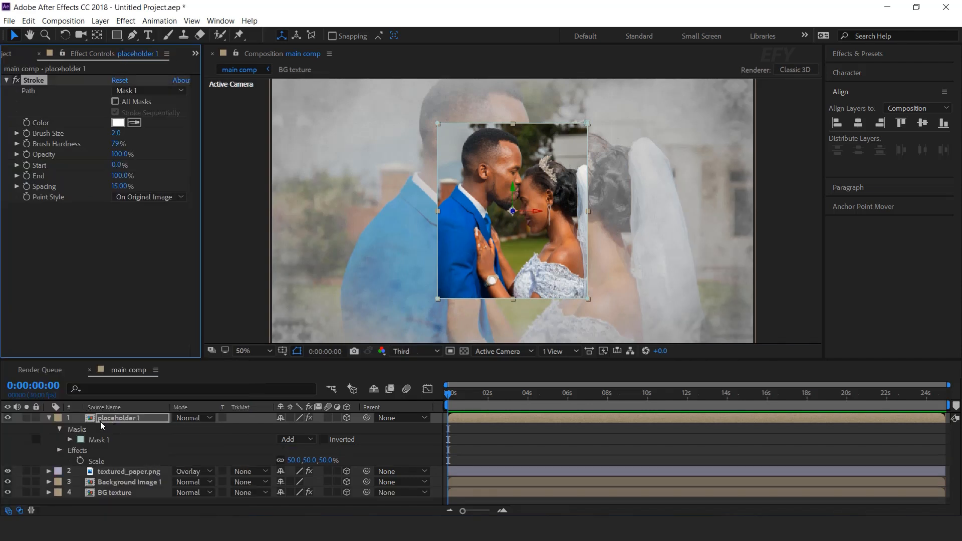
{"action": "left_click", "coordinate": [116, 134]}
{"action": "type", "text": "50"}
{"action": "key", "text": "Return"}
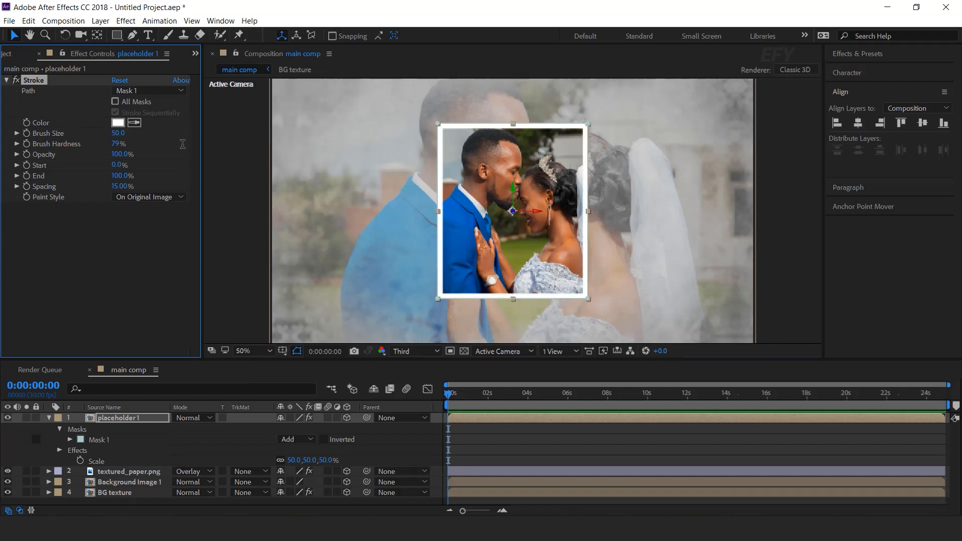
{"action": "left_click", "coordinate": [518, 450]}
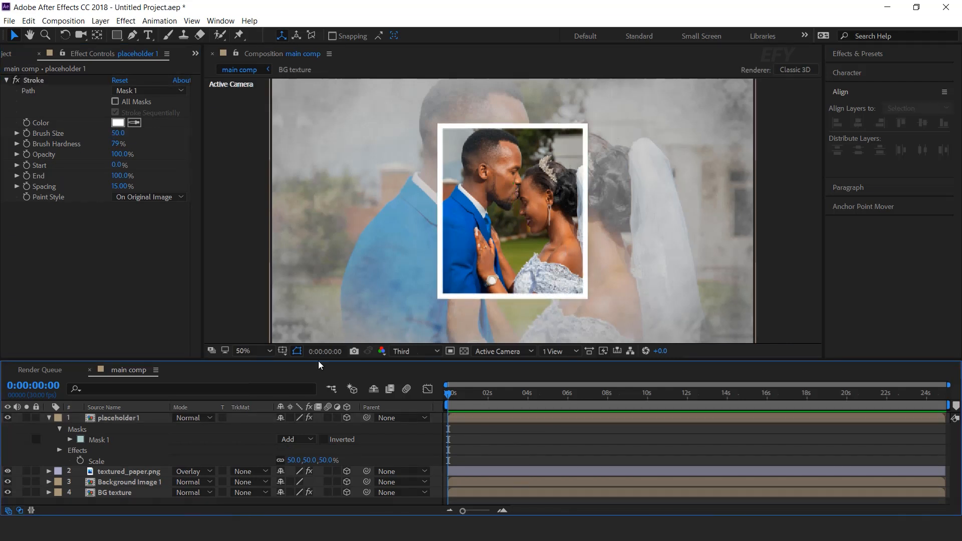
Apply Drop Shadow to placeholder 1 with distance 50, softness 100 and opacity 20%
{"action": "left_click", "coordinate": [48, 418]}
{"action": "left_click", "coordinate": [127, 418]}
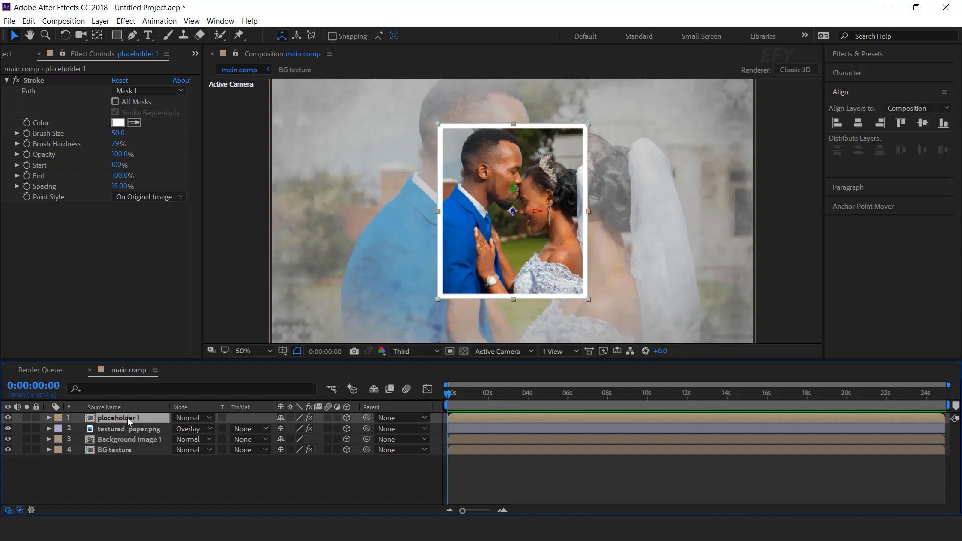
{"action": "key", "text": "ctrl+space"}
{"action": "type", "text": "drop"}
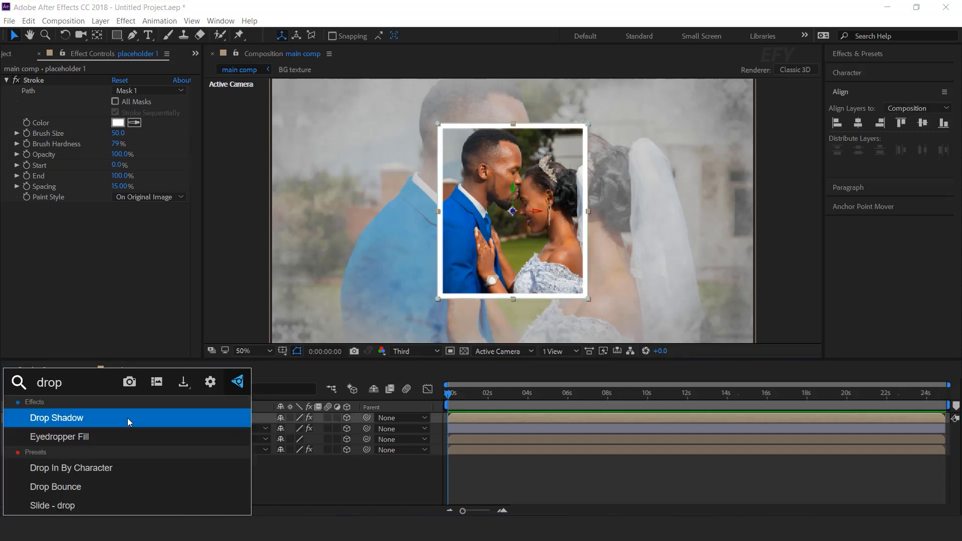
{"action": "key", "text": "Return"}
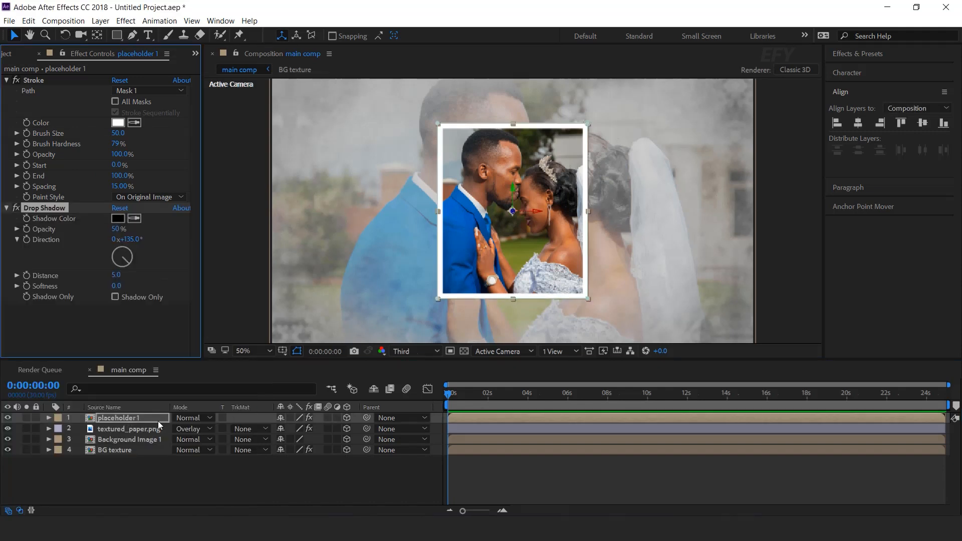
{"action": "left_click", "coordinate": [113, 275]}
{"action": "key", "text": "Return"}
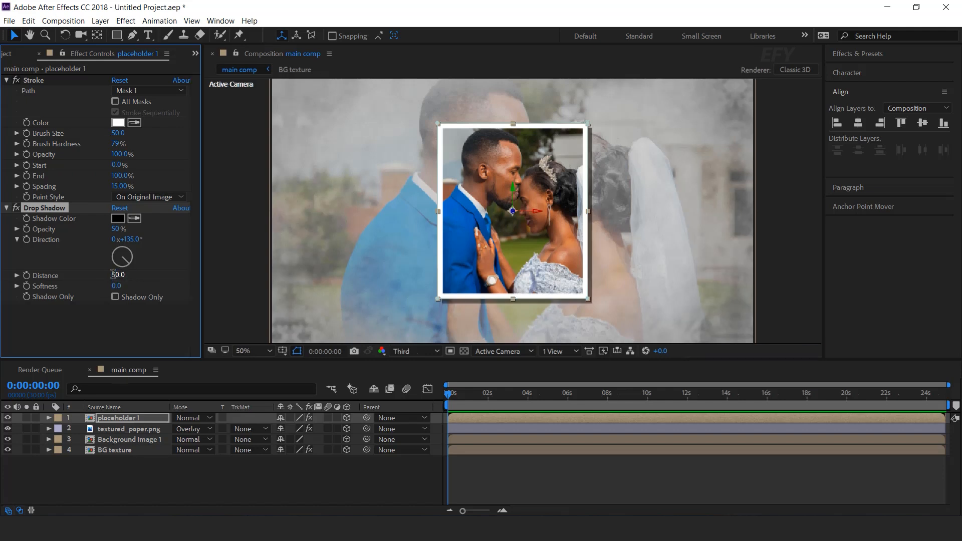
{"action": "left_click", "coordinate": [116, 286]}
{"action": "type", "text": "100"}
{"action": "key", "text": "Return"}
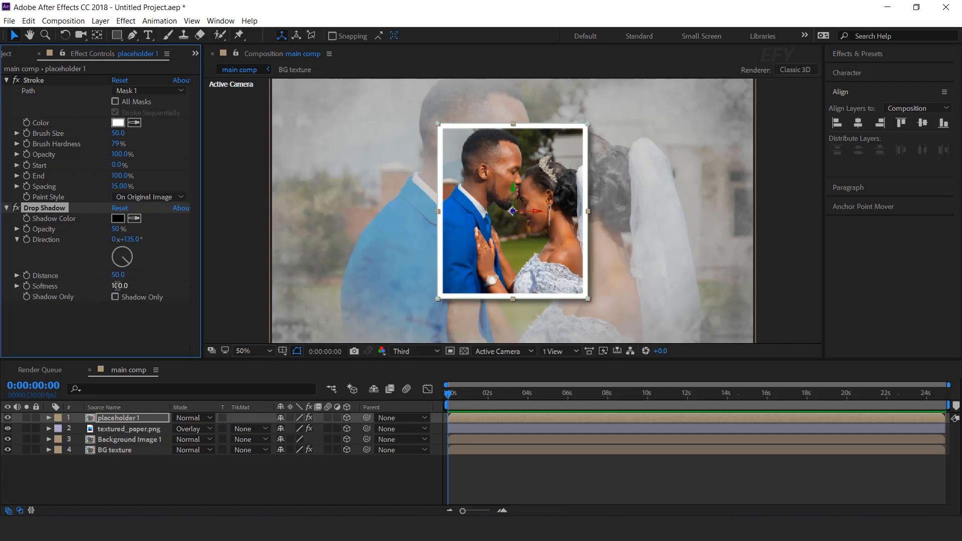
{"action": "left_click", "coordinate": [116, 229]}
{"action": "type", "text": "20"}
{"action": "key", "text": "Return"}
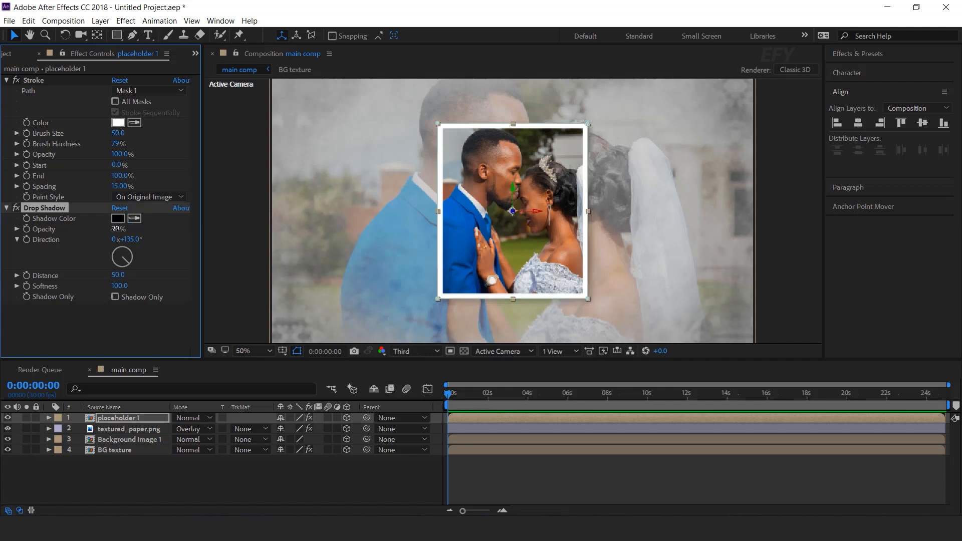
{"action": "left_click", "coordinate": [280, 468]}
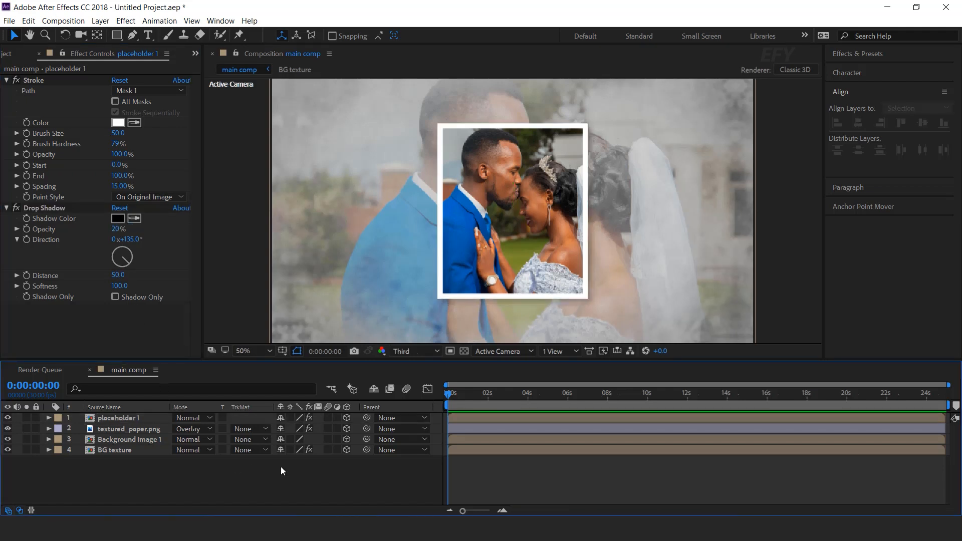
Set the drop shadow's distance to 30
{"action": "left_click", "coordinate": [118, 275]}
{"action": "type", "text": "30"}
{"action": "key", "text": "Return"}
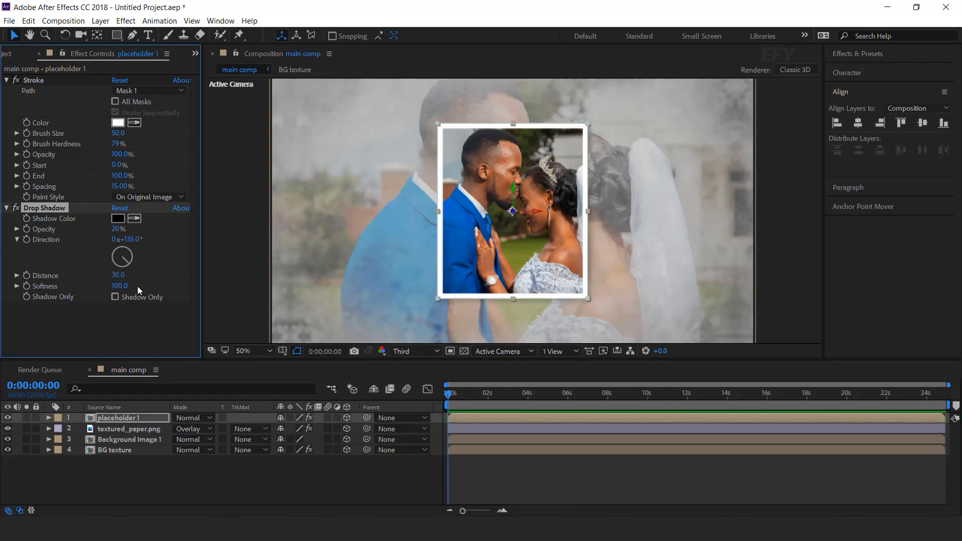
{"action": "left_click", "coordinate": [287, 478]}
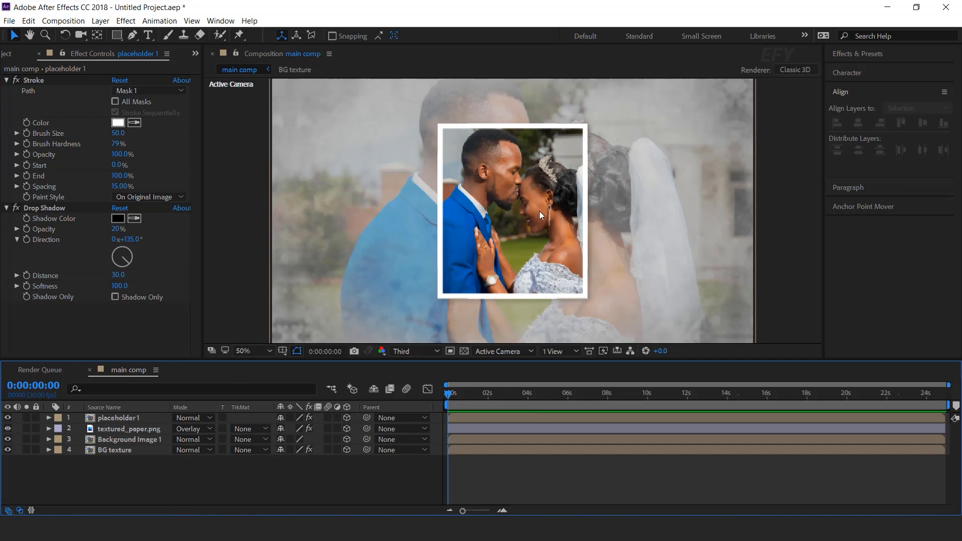
Switch the viewer to a two-view layout and select the placeholder 1 layer in the top view
{"action": "left_click", "coordinate": [556, 352]}
{"action": "left_click", "coordinate": [584, 377]}
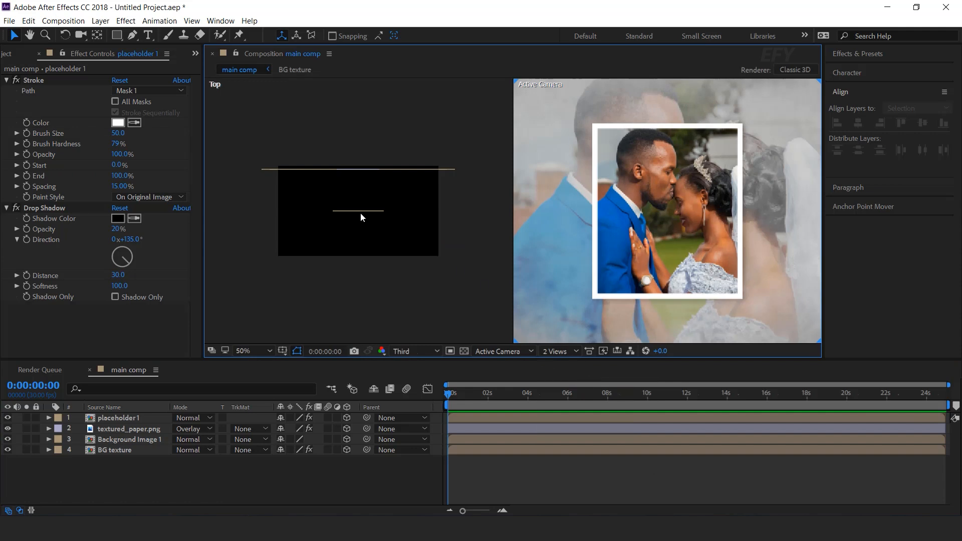
{"action": "left_click", "coordinate": [360, 213]}
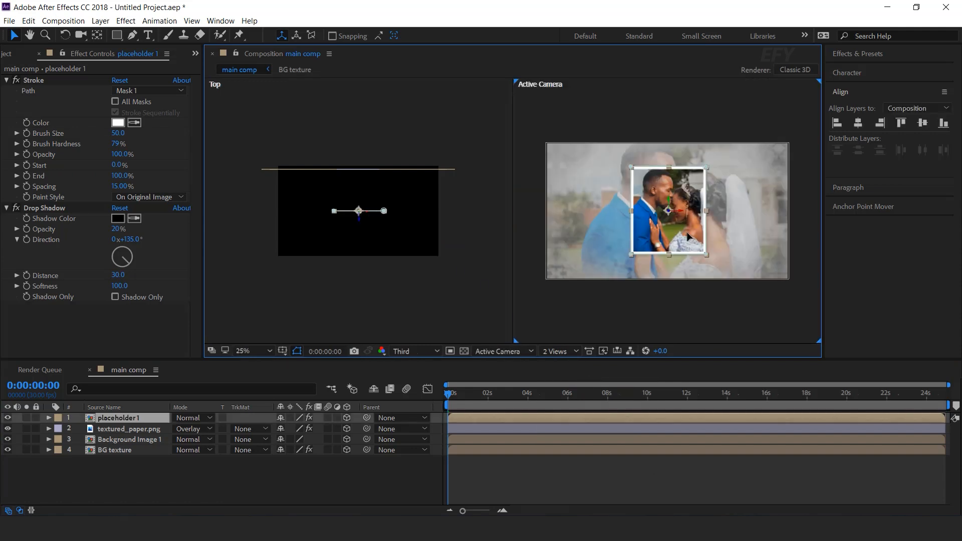
Tilt placeholder 1 in 3D to about -2° X, -5.3° Y and 0.9° Z rotation
{"action": "left_click", "coordinate": [119, 418]}
{"action": "key", "text": "p"}
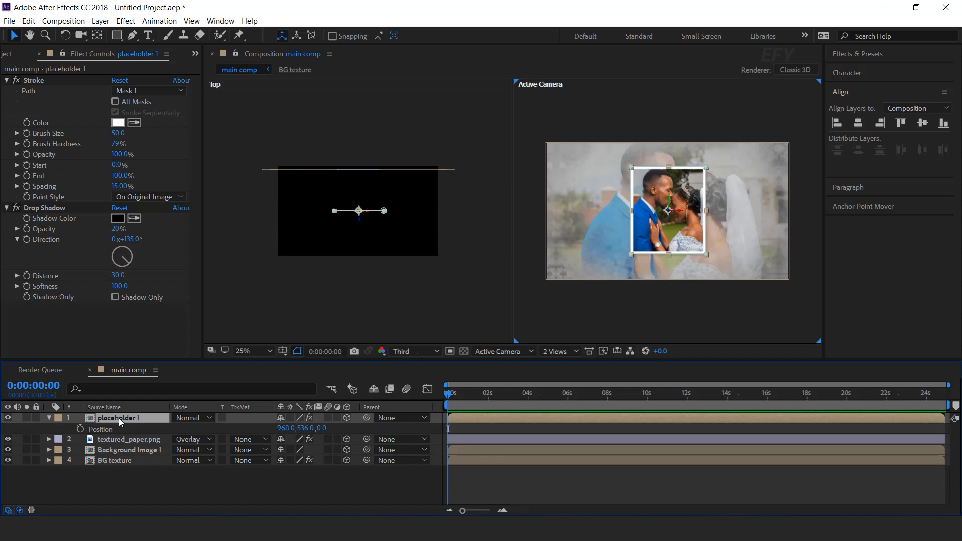
{"action": "key", "text": "shift+r"}
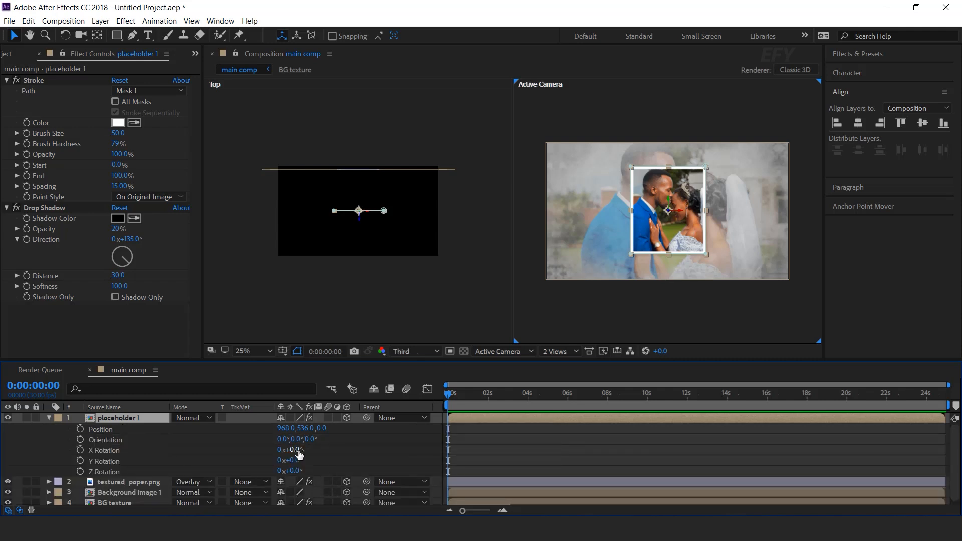
{"action": "left_click_drag", "start_coordinate": [297, 451], "coordinate": [305, 460]}
{"action": "left_click_drag", "start_coordinate": [298, 471], "coordinate": [306, 470]}
{"action": "key", "text": "ctrl+z"}
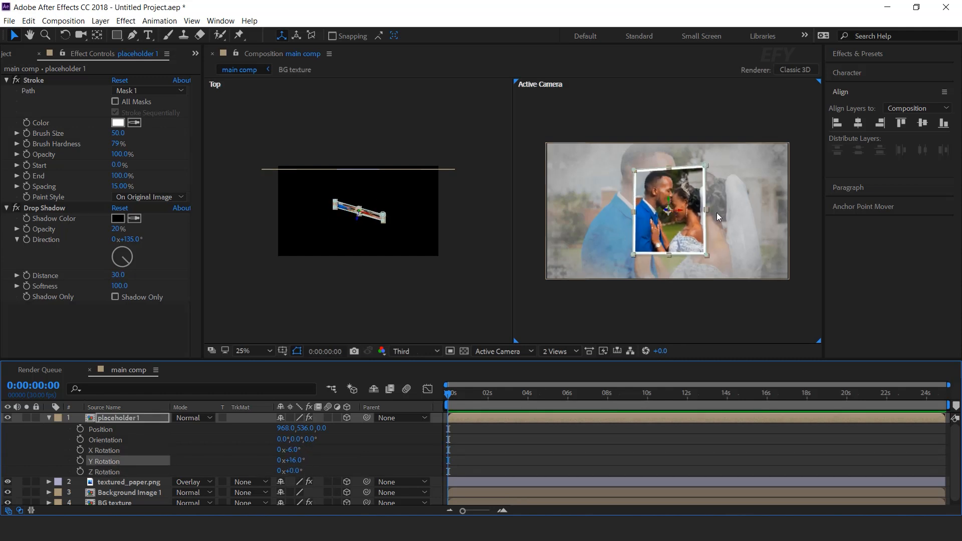
{"action": "left_click_drag", "start_coordinate": [292, 471], "coordinate": [526, 446]}
{"action": "key", "text": "period"}
{"action": "key", "text": "period"}
{"action": "key", "text": "comma"}
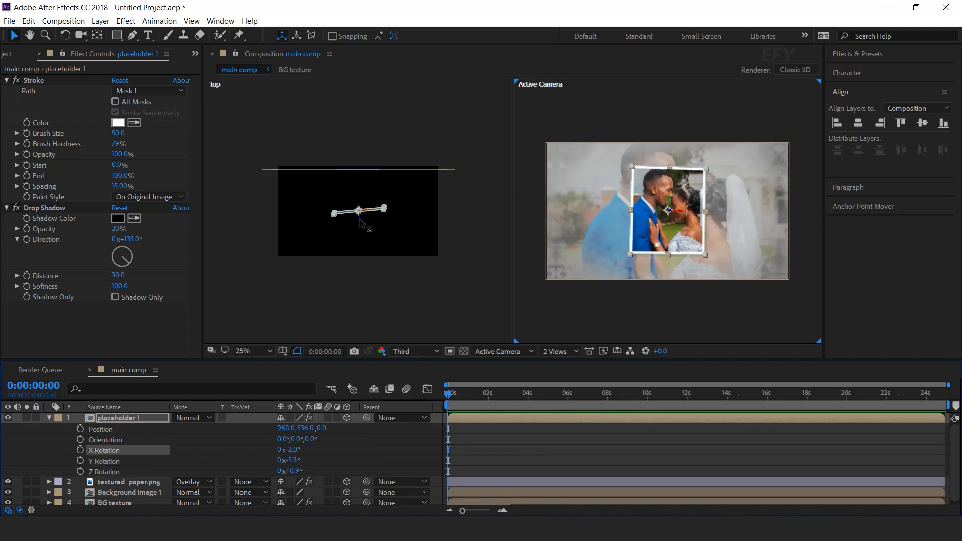
Push placeholder 1 back in depth, setting its Z position to -120
{"action": "left_click_drag", "start_coordinate": [361, 224], "coordinate": [362, 234]}
{"action": "left_click", "coordinate": [325, 428]}
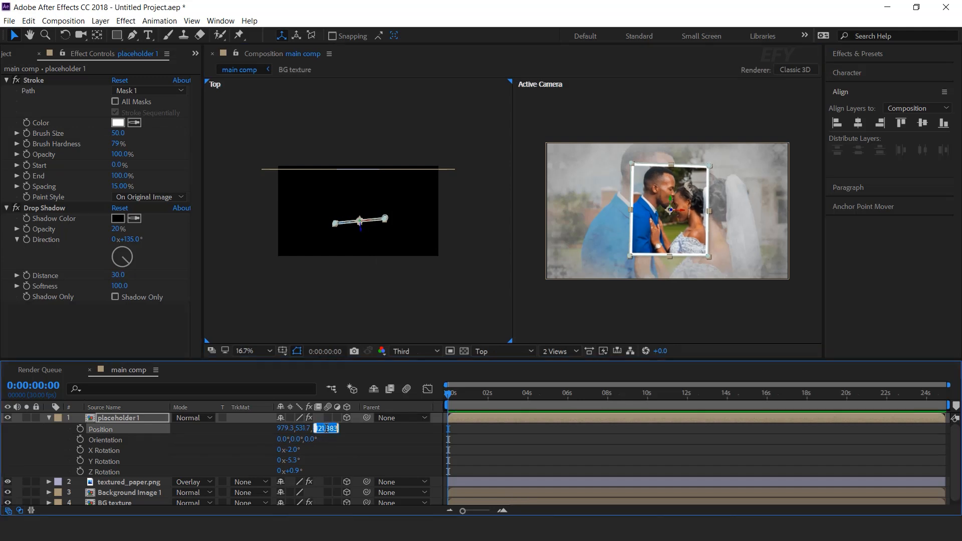
{"action": "key", "text": "Return"}
{"action": "left_click", "coordinate": [554, 445]}
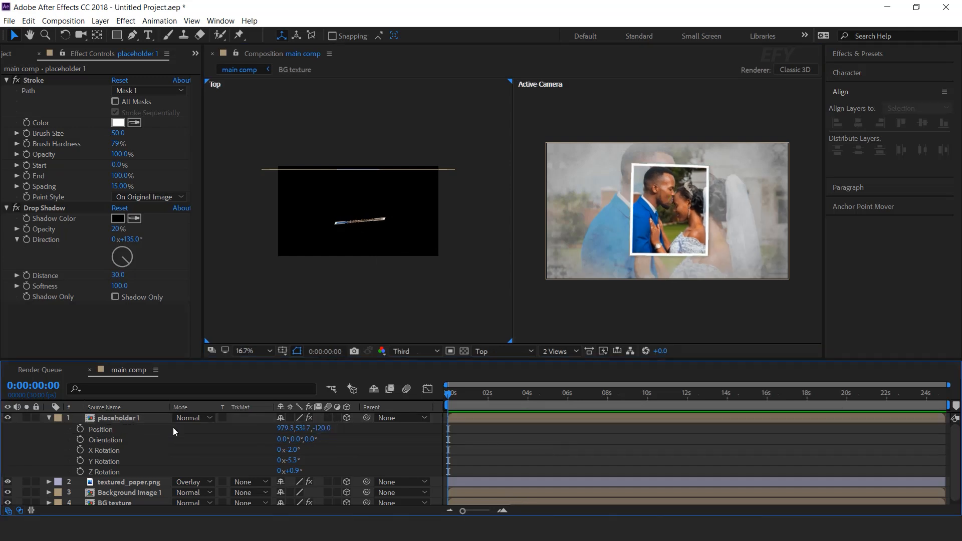
Duplicate the placeholder 1 layer and scale the copy to 40%
{"action": "left_click", "coordinate": [131, 419]}
{"action": "left_click", "coordinate": [48, 417]}
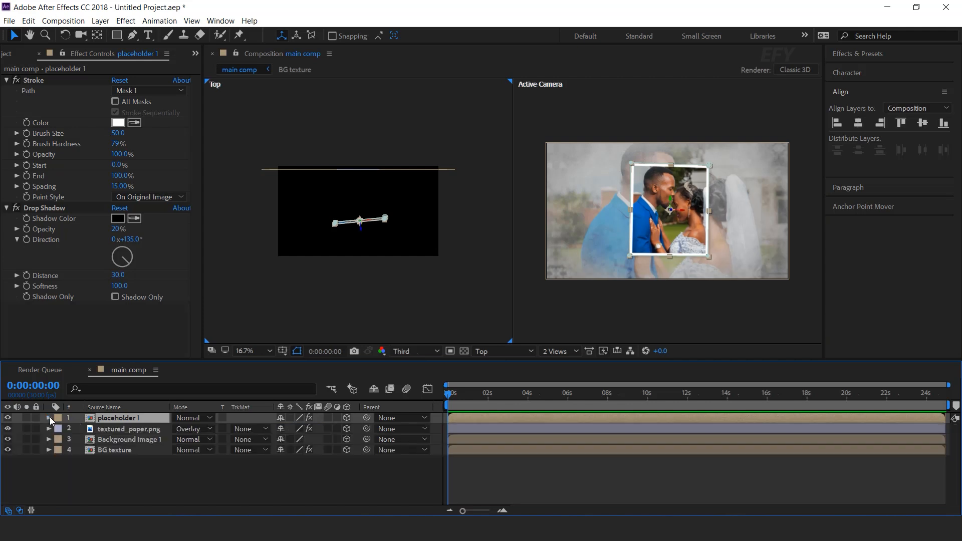
{"action": "key", "text": "ctrl+d"}
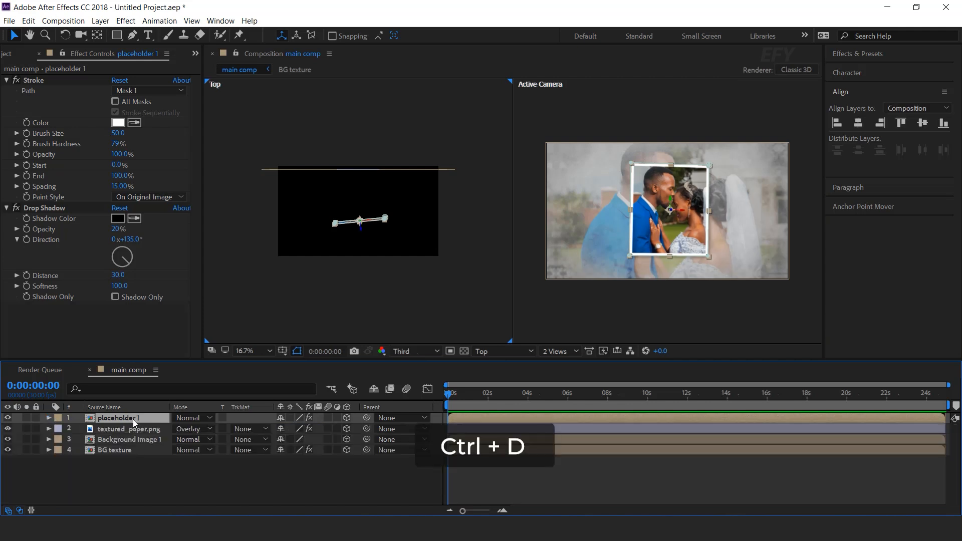
{"action": "key", "text": "s"}
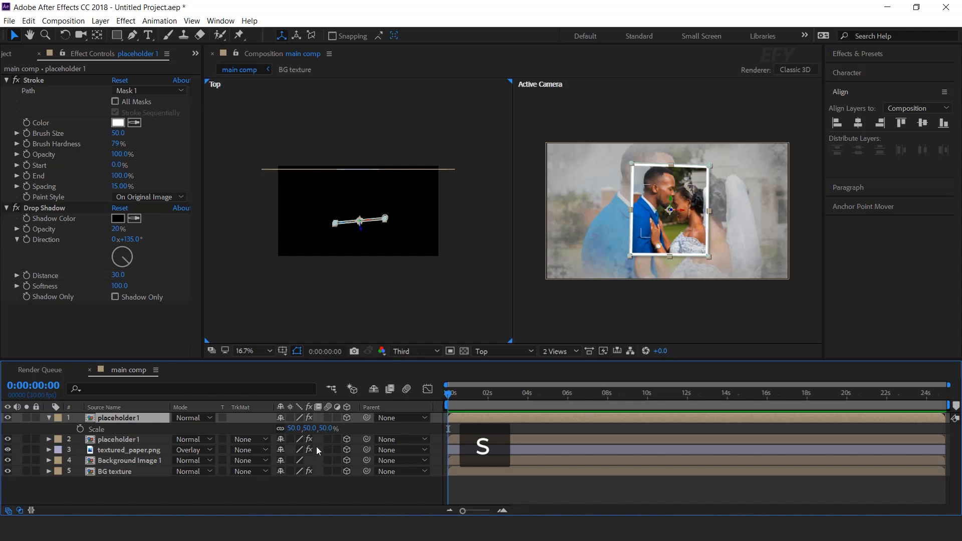
{"action": "left_click", "coordinate": [327, 428]}
{"action": "type", "text": "40"}
{"action": "key", "text": "Return"}
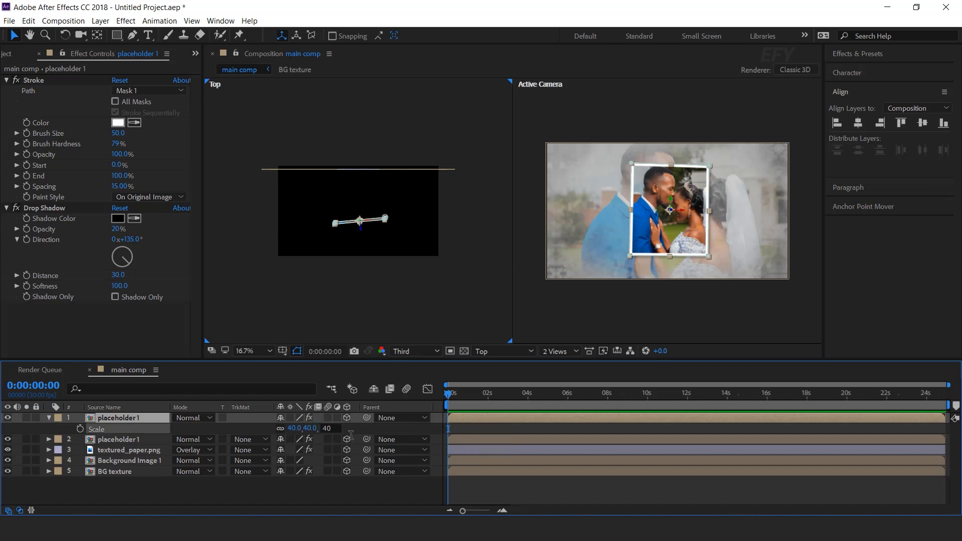
Move the copy to the left of the main photo and forward in depth, then set its scale to 45%
{"action": "left_click_drag", "start_coordinate": [683, 215], "coordinate": [607, 215]}
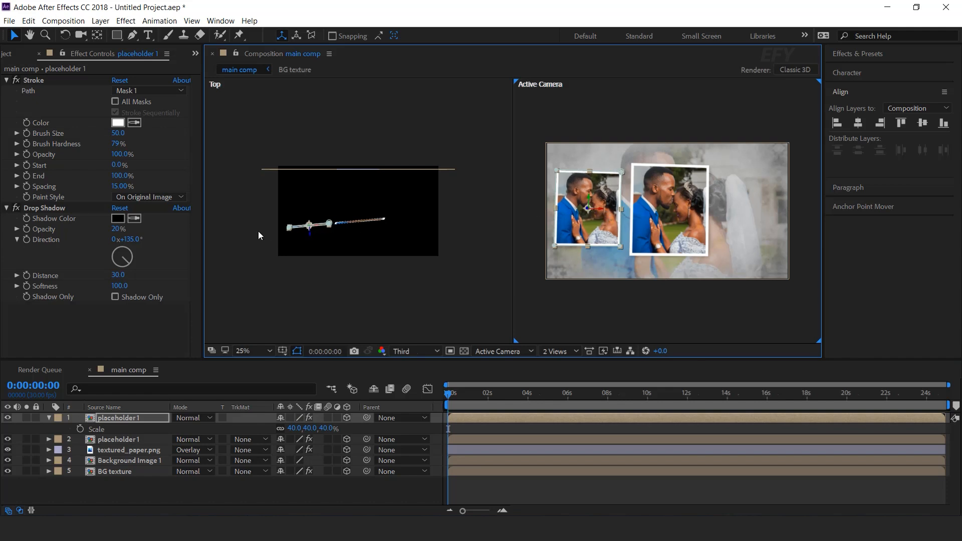
{"action": "left_click_drag", "start_coordinate": [310, 235], "coordinate": [308, 214]}
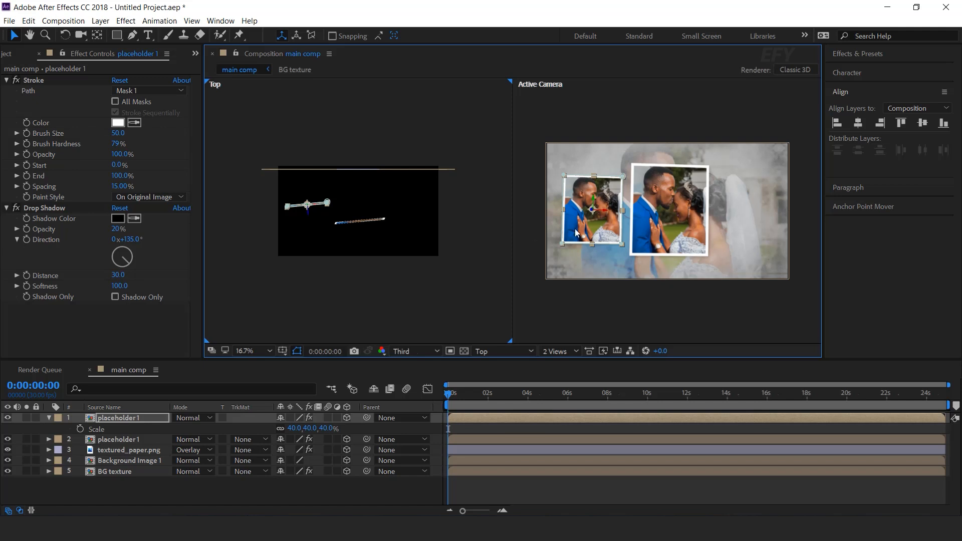
{"action": "key", "text": "h"}
{"action": "left_click_drag", "start_coordinate": [677, 228], "coordinate": [691, 227]}
{"action": "key", "text": "v"}
{"action": "left_click", "coordinate": [326, 428]}
{"action": "type", "text": "45"}
{"action": "key", "text": "Return"}
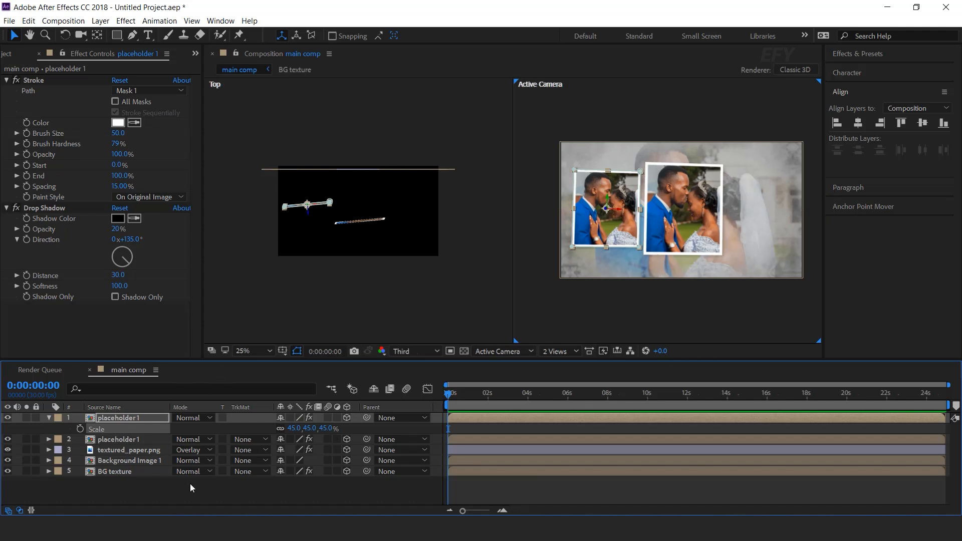
Rotate the left copy to about 8.3° X and -32.2° Y
{"action": "left_click", "coordinate": [111, 419]}
{"action": "key", "text": "shift+r"}
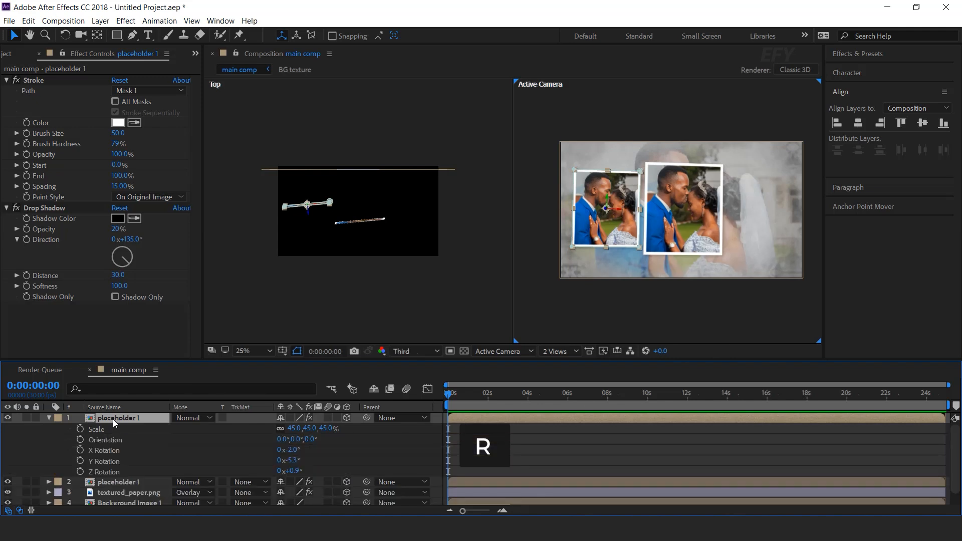
{"action": "mouse_move", "coordinate": [294, 454]}
{"action": "left_mouse_down"}
{"action": "mouse_move", "coordinate": [286, 460]}
{"action": "mouse_move", "coordinate": [302, 471]}
{"action": "mouse_move", "coordinate": [298, 453]}
{"action": "mouse_move", "coordinate": [307, 458]}
{"action": "mouse_move", "coordinate": [289, 461]}
{"action": "mouse_move", "coordinate": [293, 472]}
{"action": "mouse_move", "coordinate": [292, 451]}
{"action": "left_mouse_up"}
{"action": "left_click", "coordinate": [563, 464]}
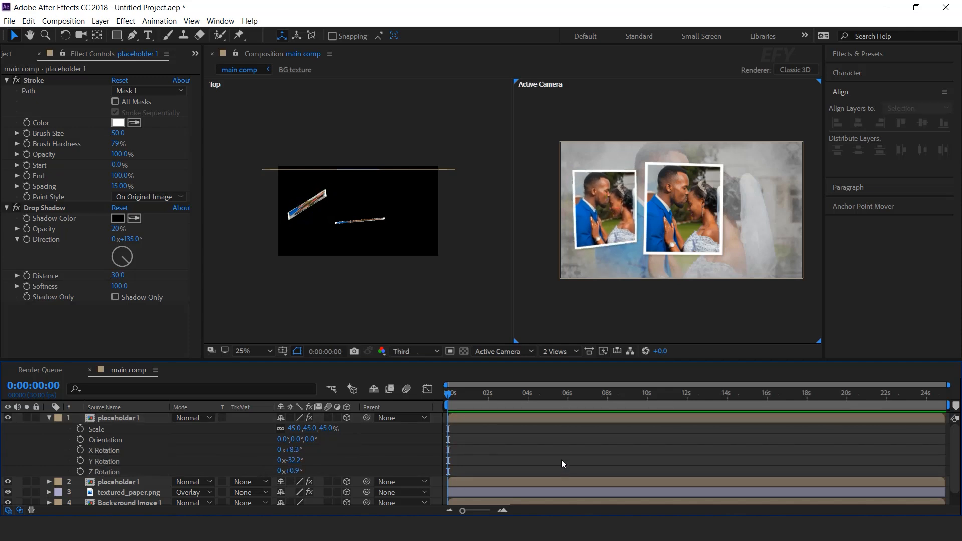
Duplicate the left photo layer and move the new copy to the right side of the frame
{"action": "left_click", "coordinate": [130, 419]}
{"action": "key", "text": "ctrl+d"}
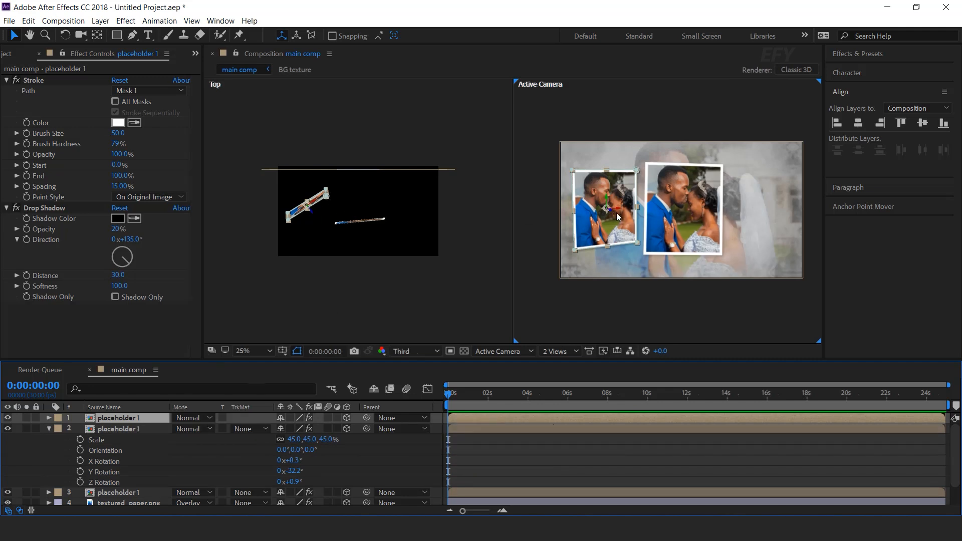
{"action": "left_click_drag", "start_coordinate": [622, 213], "coordinate": [814, 213]}
{"action": "key", "text": "space"}
{"action": "left_click_drag", "start_coordinate": [413, 150], "coordinate": [425, 210]}
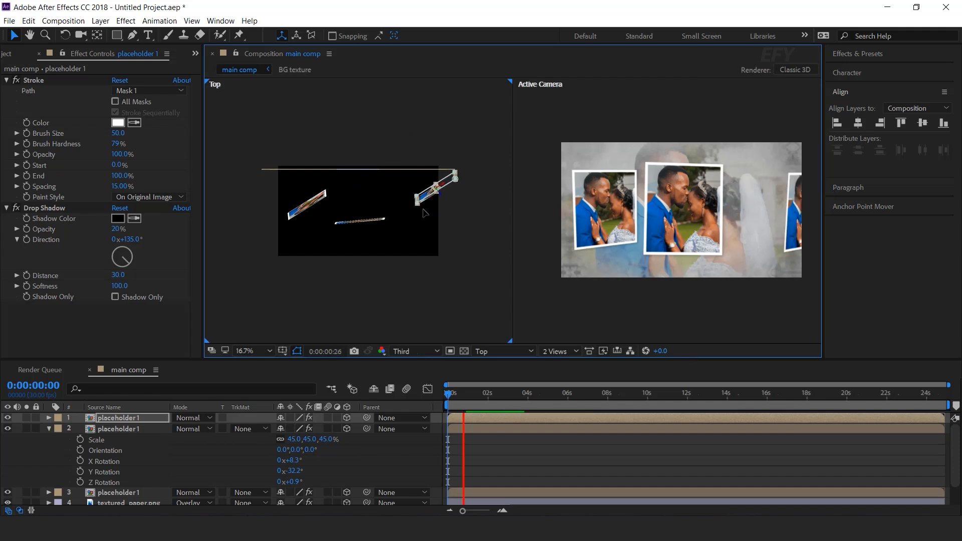
{"action": "key", "text": "space"}
{"action": "left_click", "coordinate": [564, 375]}
{"action": "left_click_drag", "start_coordinate": [710, 298], "coordinate": [701, 300]}
{"action": "left_click_drag", "start_coordinate": [786, 213], "coordinate": [747, 215]}
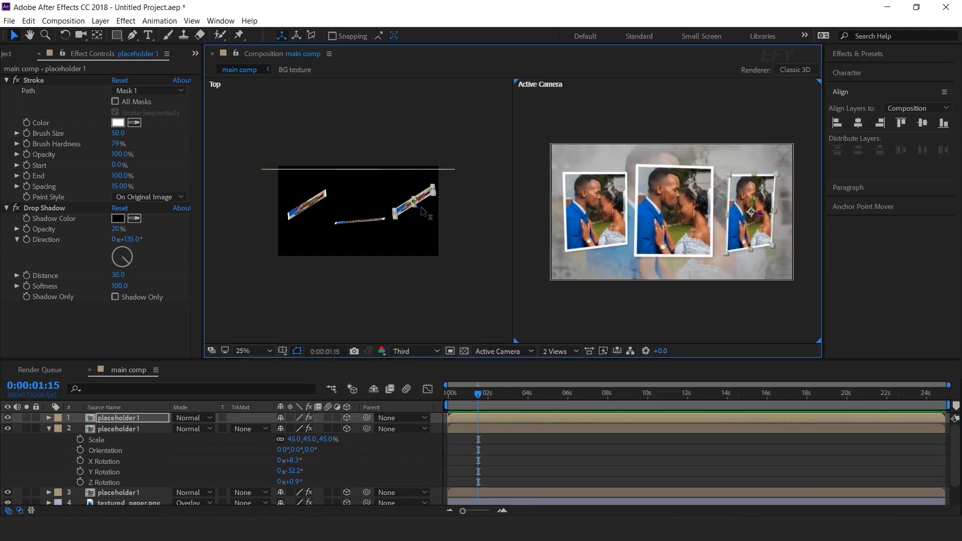
{"action": "left_click_drag", "start_coordinate": [419, 207], "coordinate": [413, 198]}
Set the right copy's rotation to about 4.4° X, -0.9° Y and 5.9° Z
{"action": "left_click", "coordinate": [122, 419]}
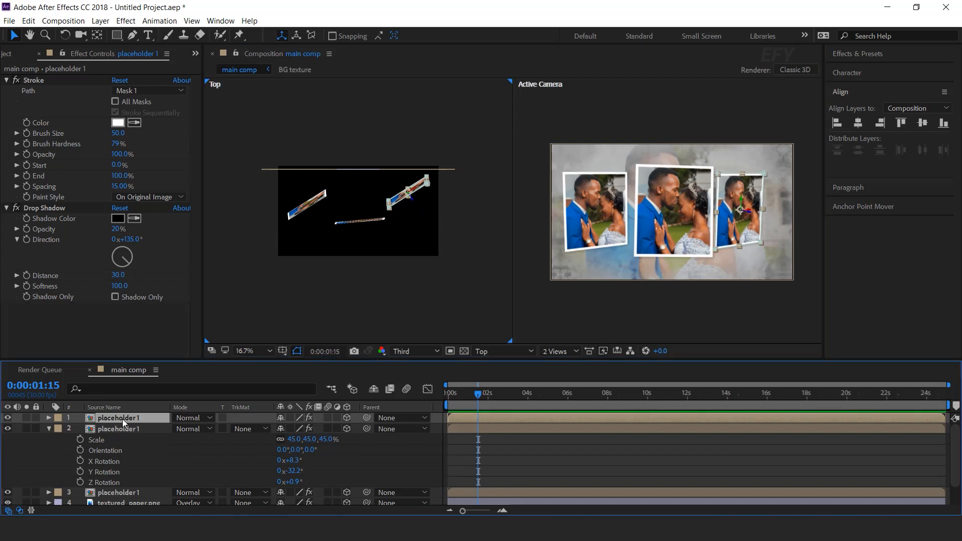
{"action": "key", "text": "r"}
{"action": "left_click_drag", "start_coordinate": [301, 439], "coordinate": [272, 445]}
{"action": "left_click_drag", "start_coordinate": [294, 439], "coordinate": [197, 441]}
{"action": "left_click", "coordinate": [749, 222]}
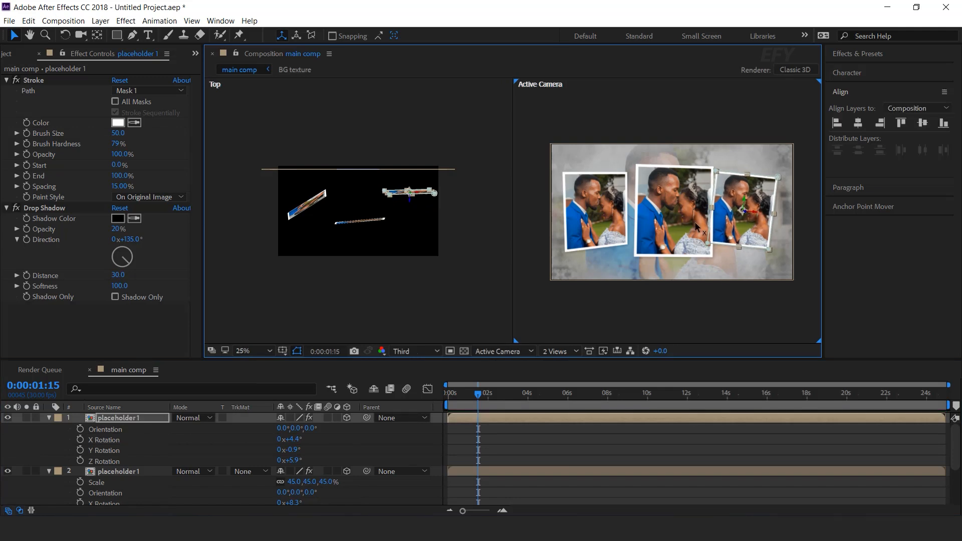
Select each of the three photo layers in the viewer to check their arrangement
{"action": "left_click", "coordinate": [627, 218]}
{"action": "left_click_drag", "start_coordinate": [610, 210], "coordinate": [612, 209]}
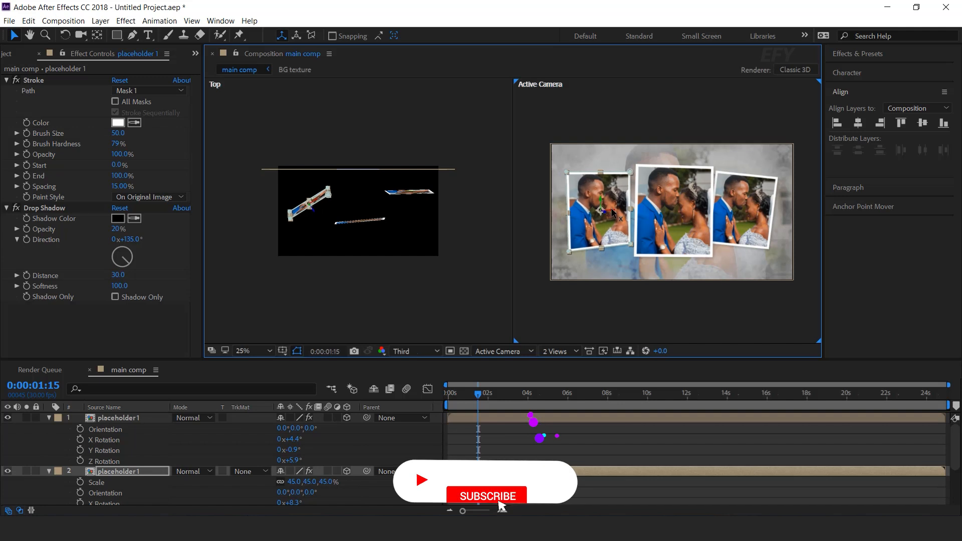
{"action": "left_click", "coordinate": [682, 213]}
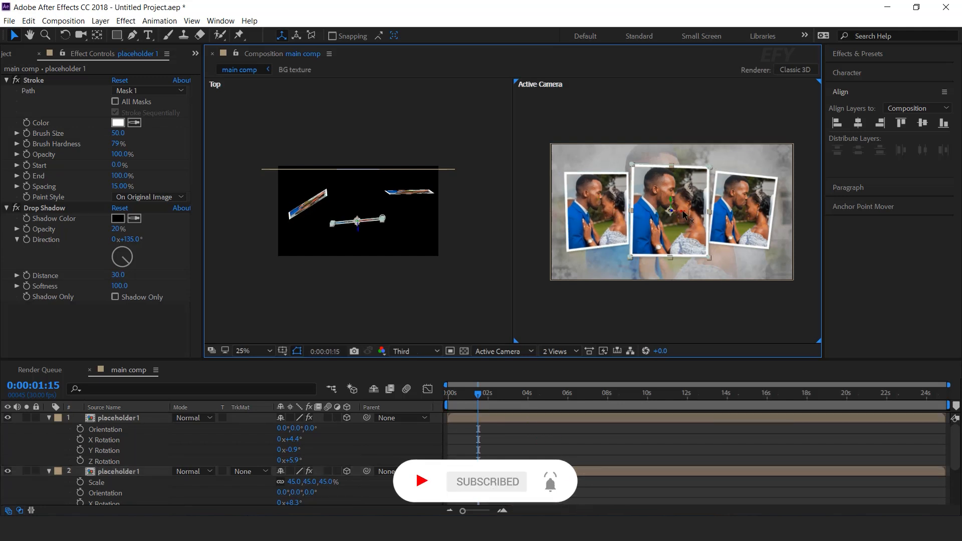
{"action": "left_click", "coordinate": [751, 224]}
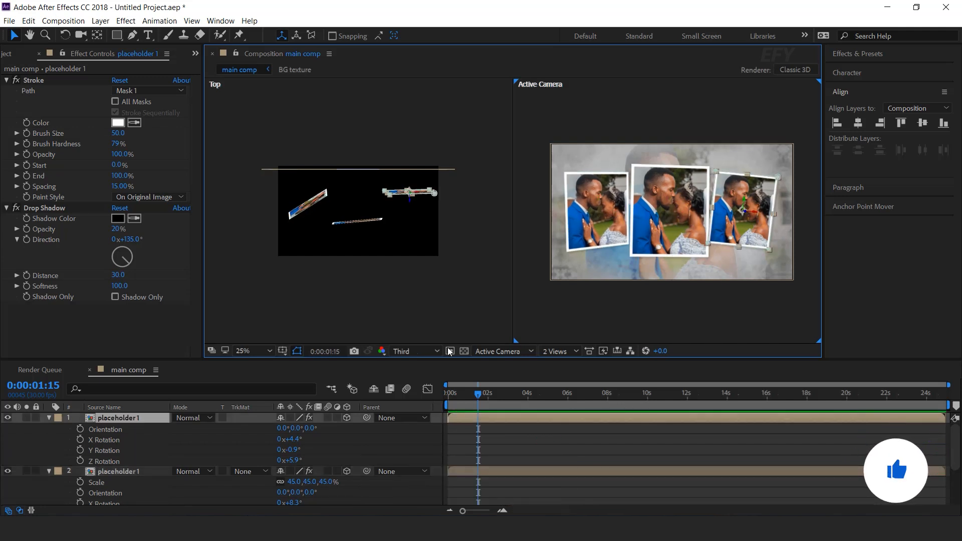
{"action": "left_click", "coordinate": [517, 443]}
{"action": "left_click", "coordinate": [49, 471]}
{"action": "left_click", "coordinate": [48, 417]}
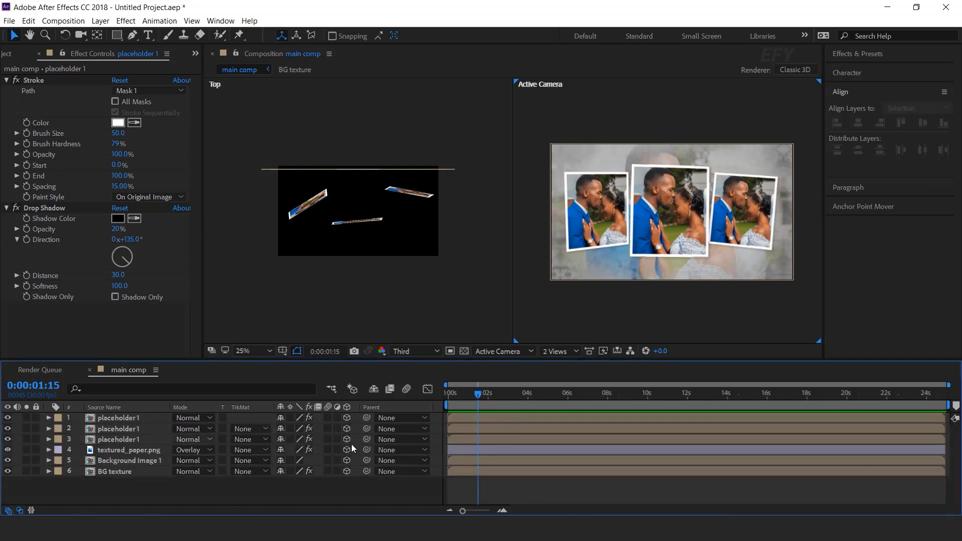
{"action": "left_click", "coordinate": [741, 207]}
{"action": "left_click", "coordinate": [604, 210]}
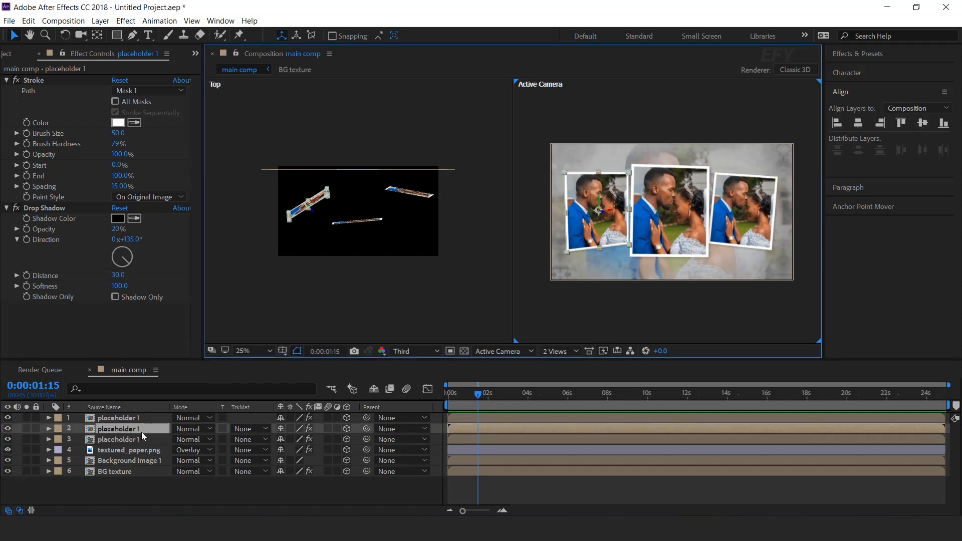
Duplicate the placeholder 1 composition as placeholder 2 and swap it in for the left photo layer
{"action": "left_click", "coordinate": [16, 55]}
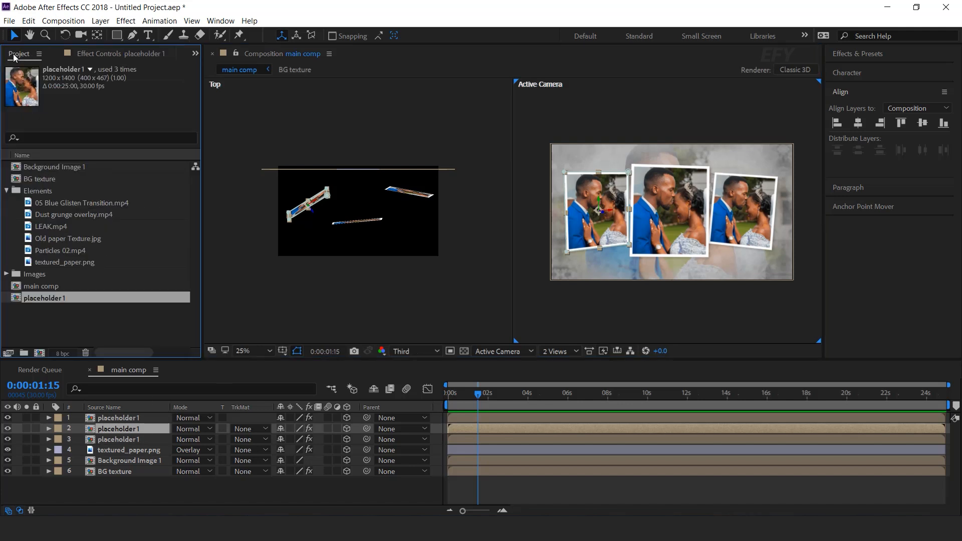
{"action": "left_click", "coordinate": [59, 318]}
{"action": "left_click", "coordinate": [52, 302]}
{"action": "key", "text": "ctrl+d"}
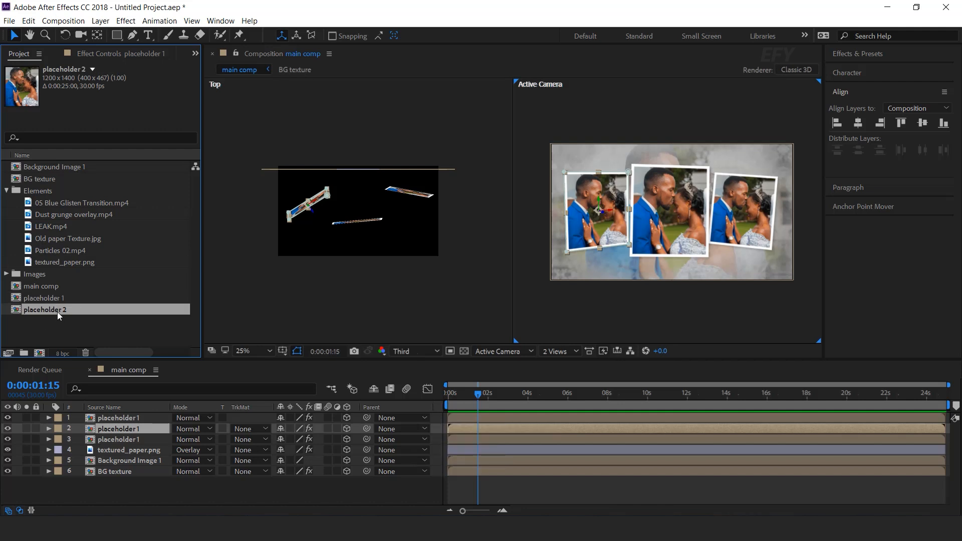
{"action": "left_click_drag", "start_coordinate": [52, 309], "coordinate": [133, 429]}
Inside placeholder 2, replace the photo with pexels-alejandro-martinez-4061233.jpg and resize it to fill the frame
{"action": "double_click", "coordinate": [133, 429]}
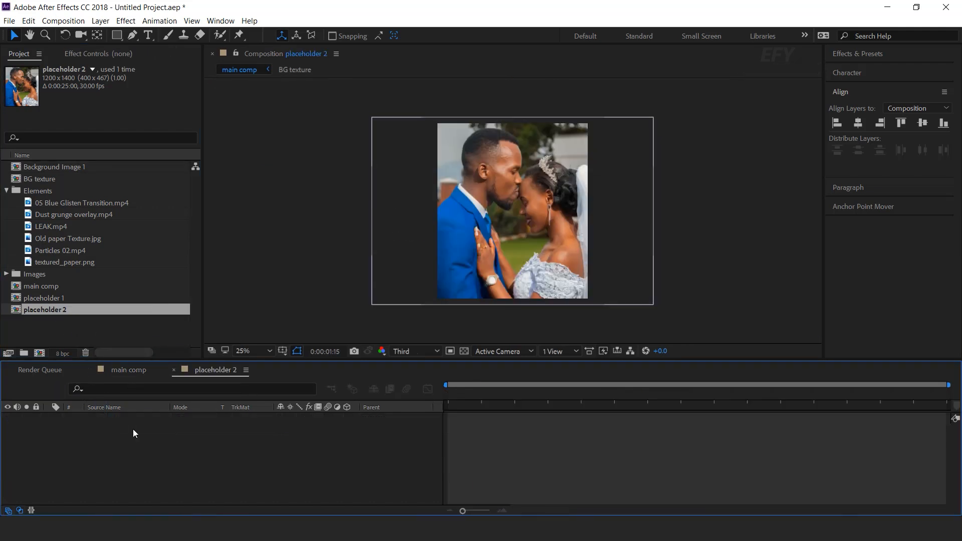
{"action": "left_click", "coordinate": [150, 417]}
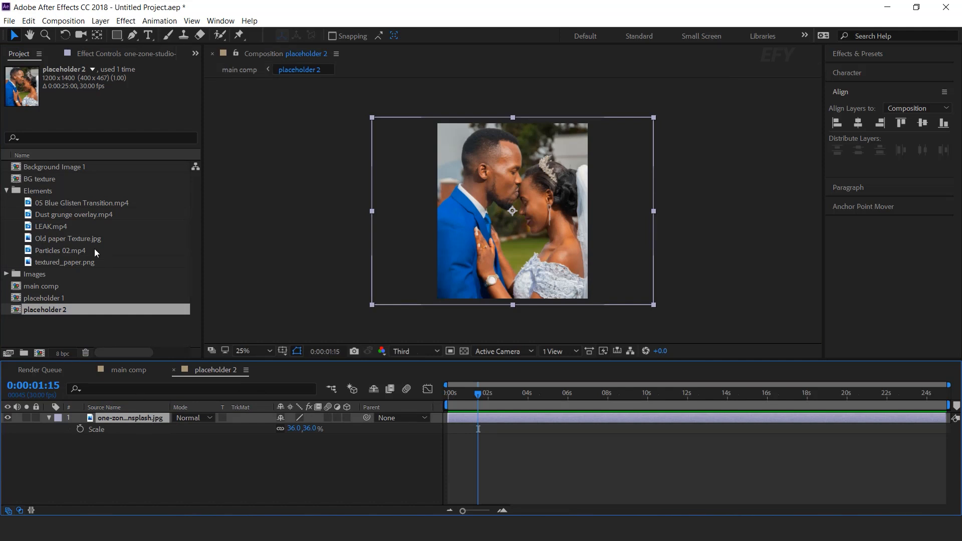
{"action": "left_click", "coordinate": [8, 276]}
{"action": "left_click_drag", "start_coordinate": [73, 284], "coordinate": [161, 424]}
{"action": "left_click_drag", "start_coordinate": [631, 290], "coordinate": [662, 304]}
{"action": "left_click", "coordinate": [174, 370]}
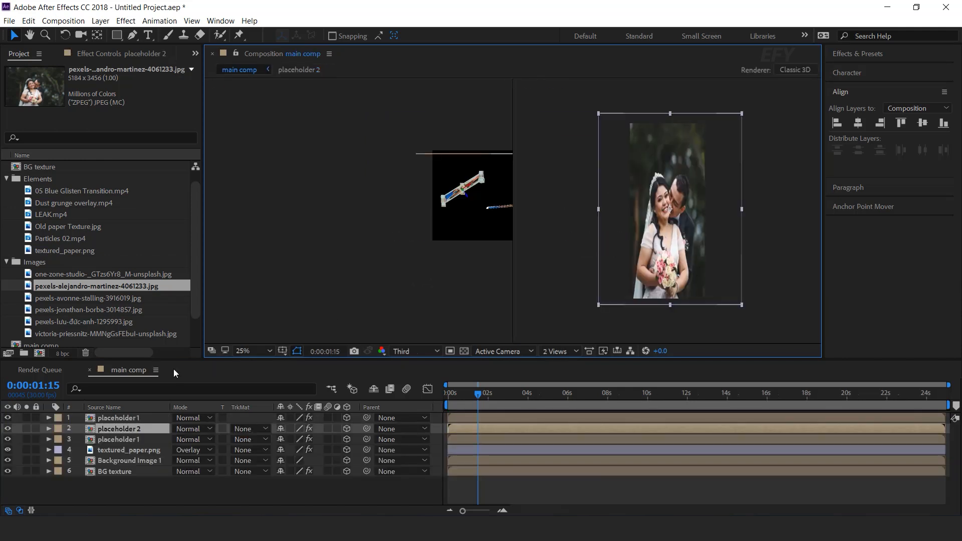
Duplicate placeholder 2 as placeholder 3 and swap it in for the right photo layer
{"action": "left_click", "coordinate": [747, 220]}
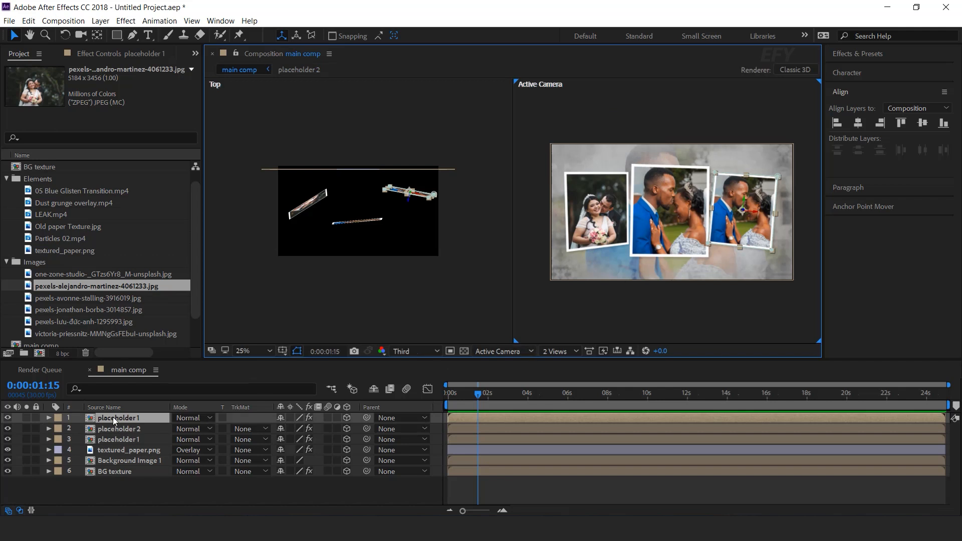
{"action": "left_click", "coordinate": [6, 262]}
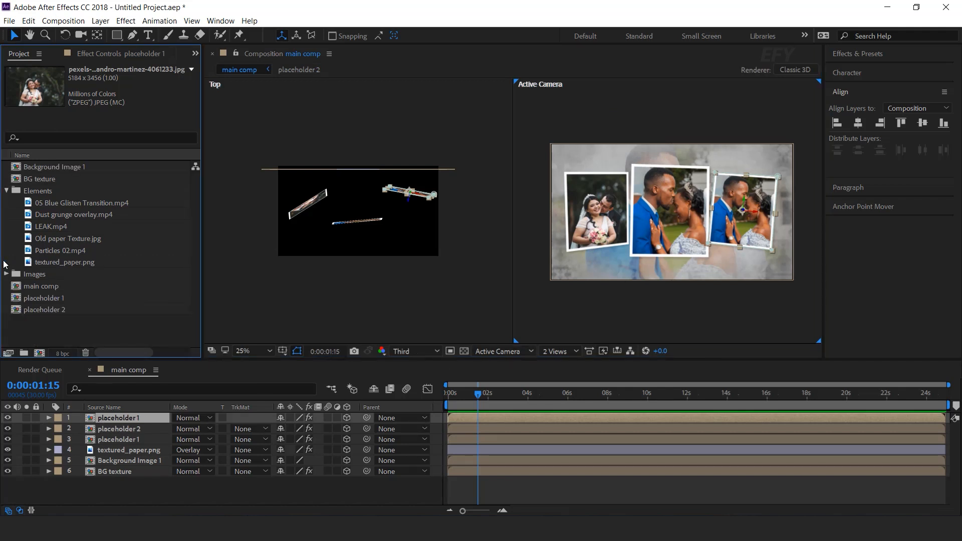
{"action": "left_click", "coordinate": [54, 310]}
{"action": "key", "text": "ctrl+d"}
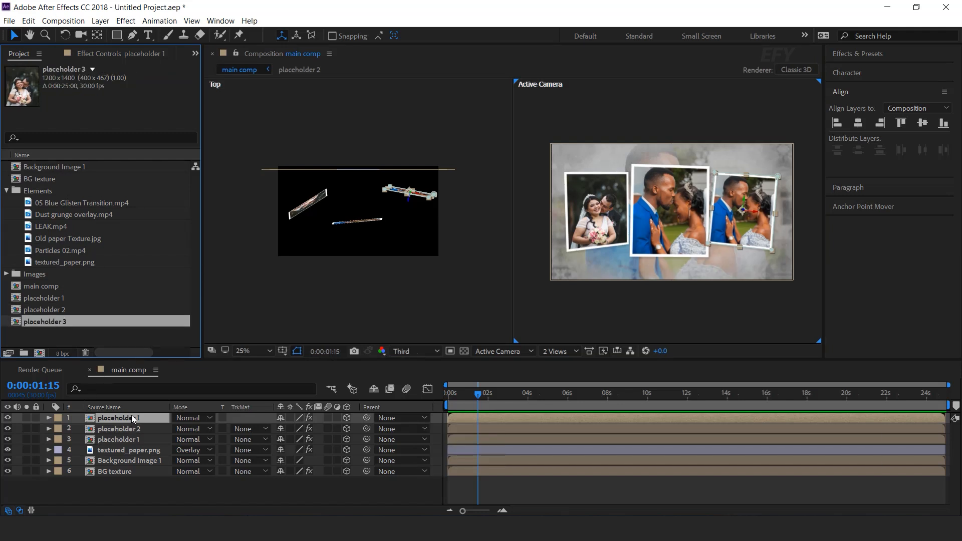
{"action": "left_click_drag", "start_coordinate": [42, 321], "coordinate": [127, 421]}
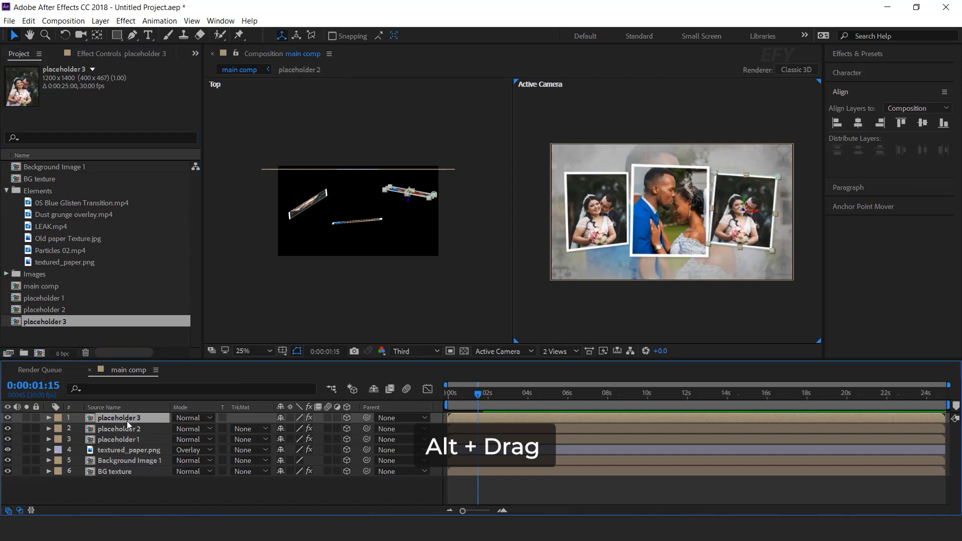
Inside placeholder 3, replace the photo with pexels-avonne-stalling-3916019.jpg, resize it to fill the frame, and return to main comp
{"action": "double_click", "coordinate": [133, 417]}
{"action": "left_click", "coordinate": [145, 416]}
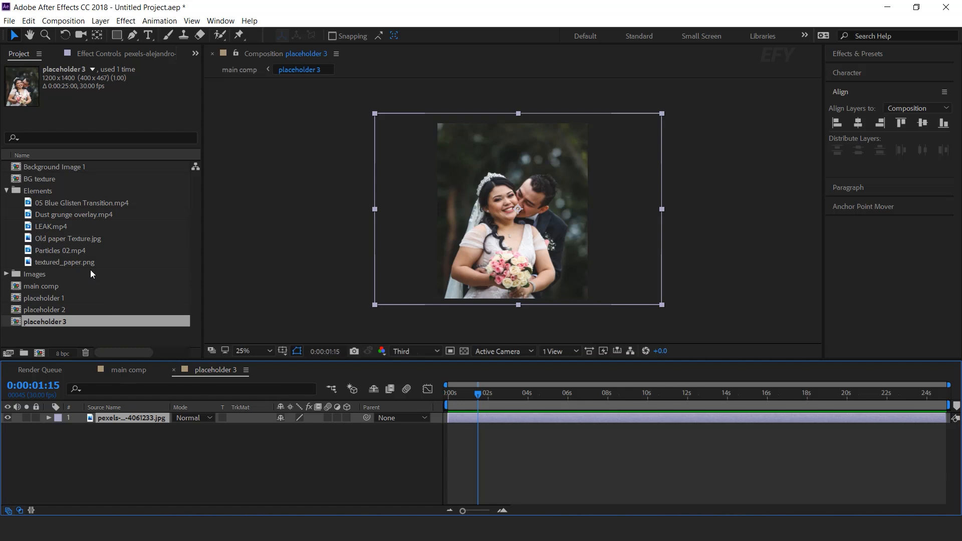
{"action": "left_click", "coordinate": [6, 275]}
{"action": "left_click_drag", "start_coordinate": [92, 297], "coordinate": [150, 421]}
{"action": "left_click_drag", "start_coordinate": [642, 209], "coordinate": [610, 208]}
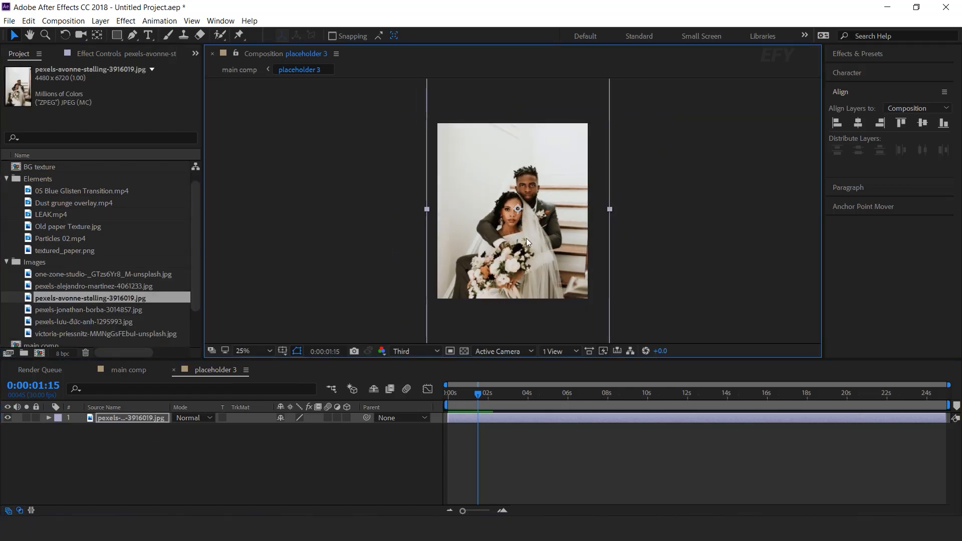
{"action": "left_click_drag", "start_coordinate": [526, 238], "coordinate": [527, 221]}
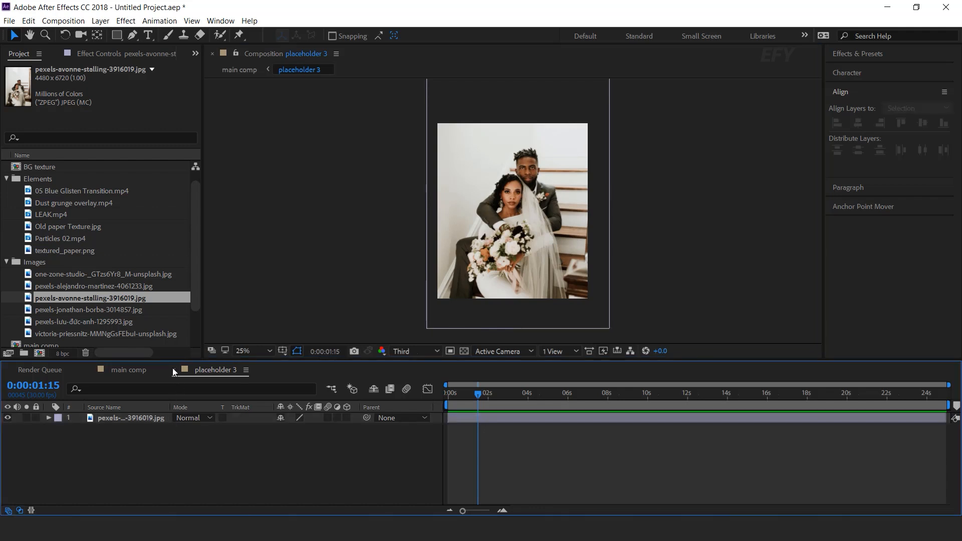
{"action": "left_click", "coordinate": [173, 368]}
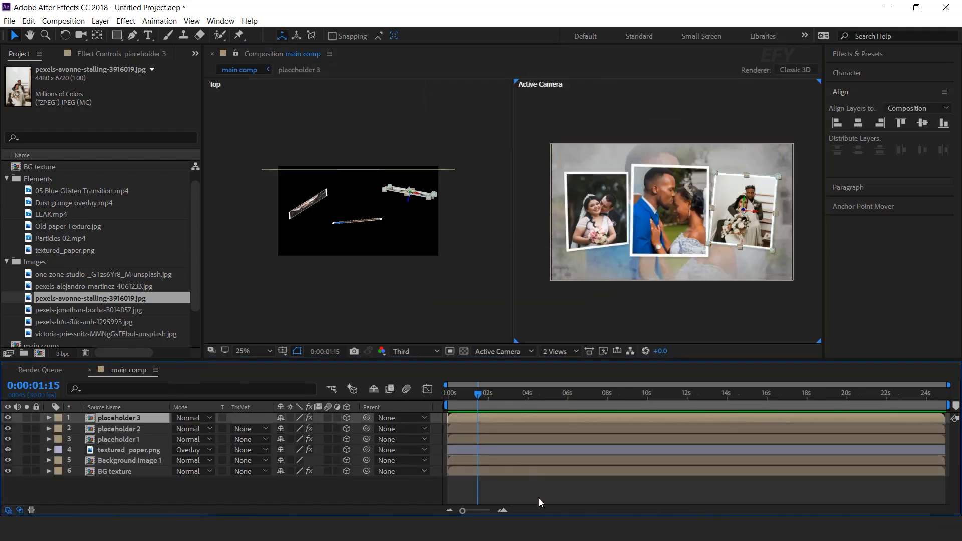
Add the expression wiggle(.2,8) to the X Rotation of the placeholder 1 layer
{"action": "left_click", "coordinate": [539, 498]}
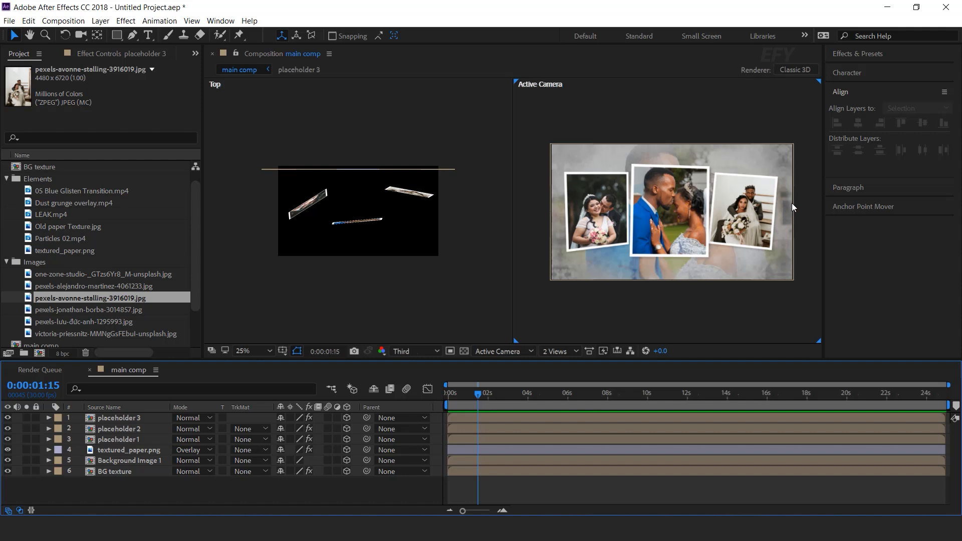
{"action": "left_click", "coordinate": [117, 422]}
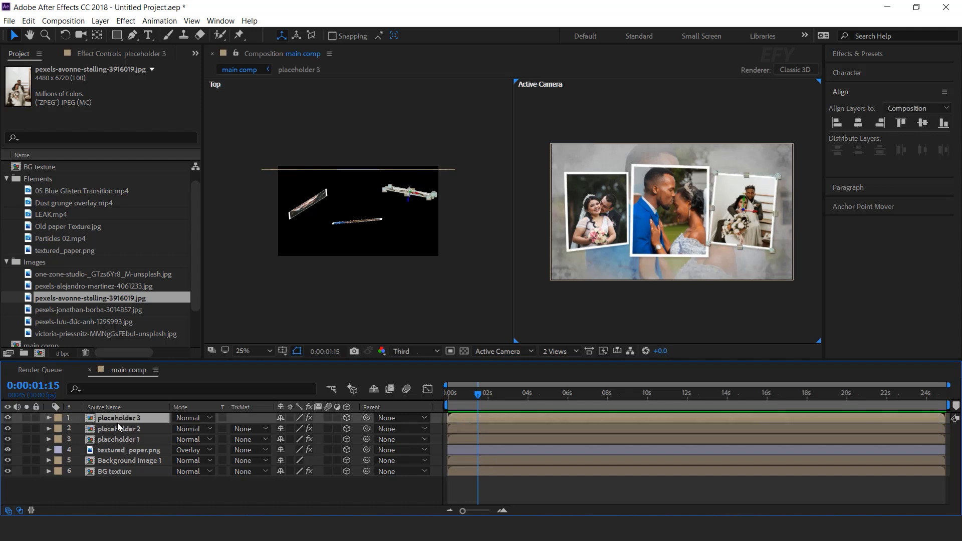
{"action": "left_click", "coordinate": [124, 438]}
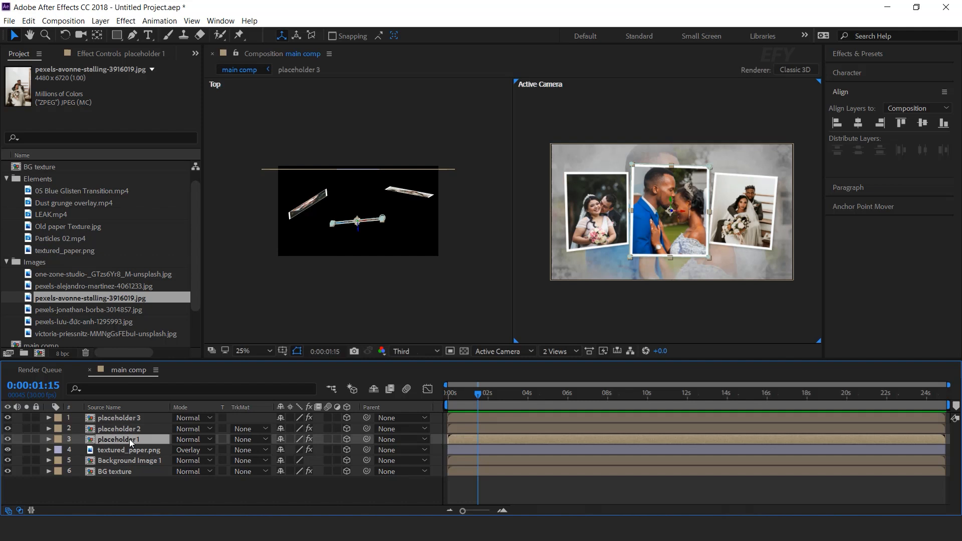
{"action": "key", "text": "r"}
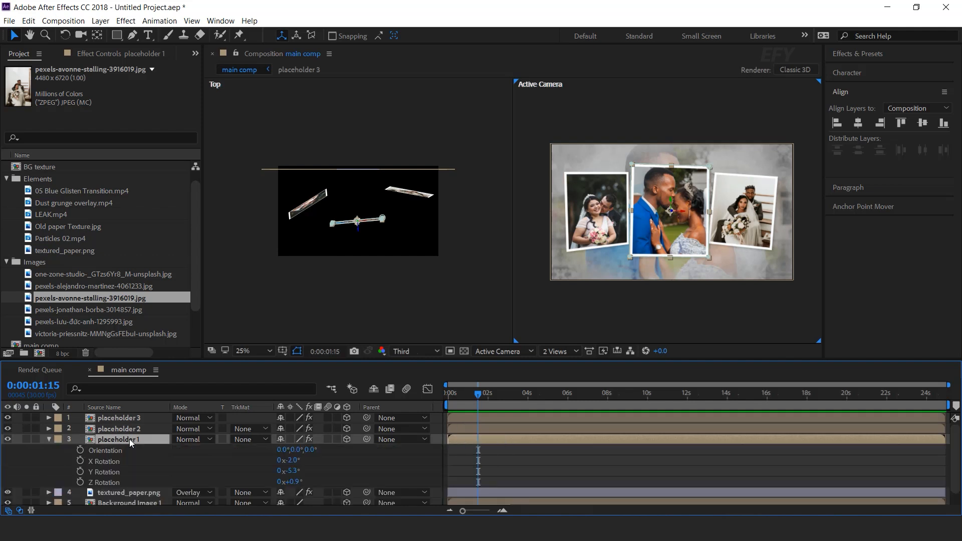
{"action": "left_click", "coordinate": [81, 461], "text": "alt"}
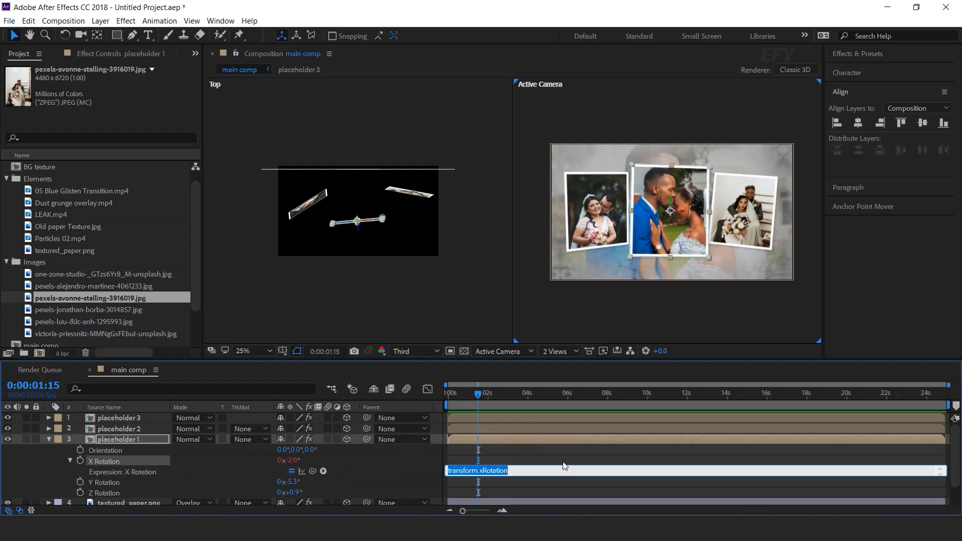
{"action": "type", "text": "wiggle(.2,8"}
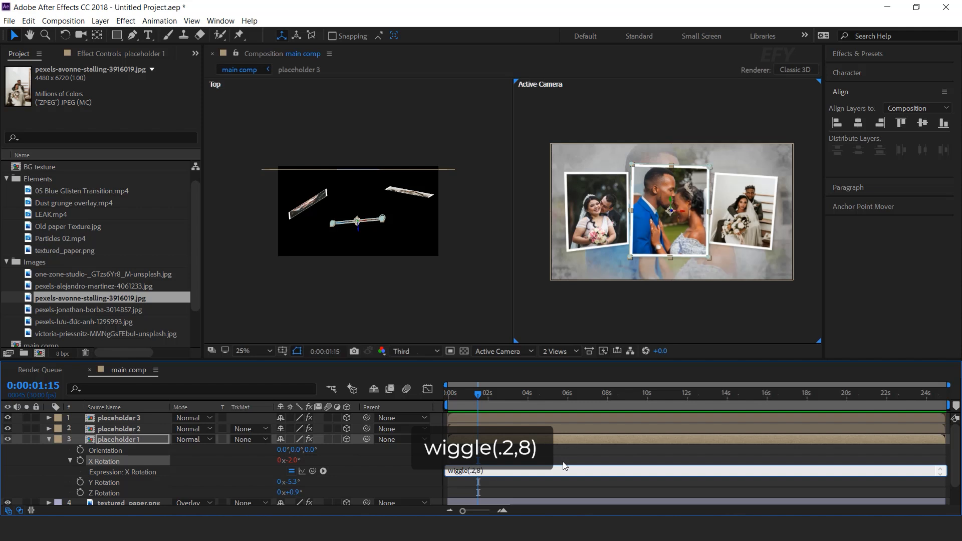
{"action": "left_click_drag", "start_coordinate": [494, 470], "coordinate": [427, 470]}
{"action": "key", "text": "ctrl+c"}
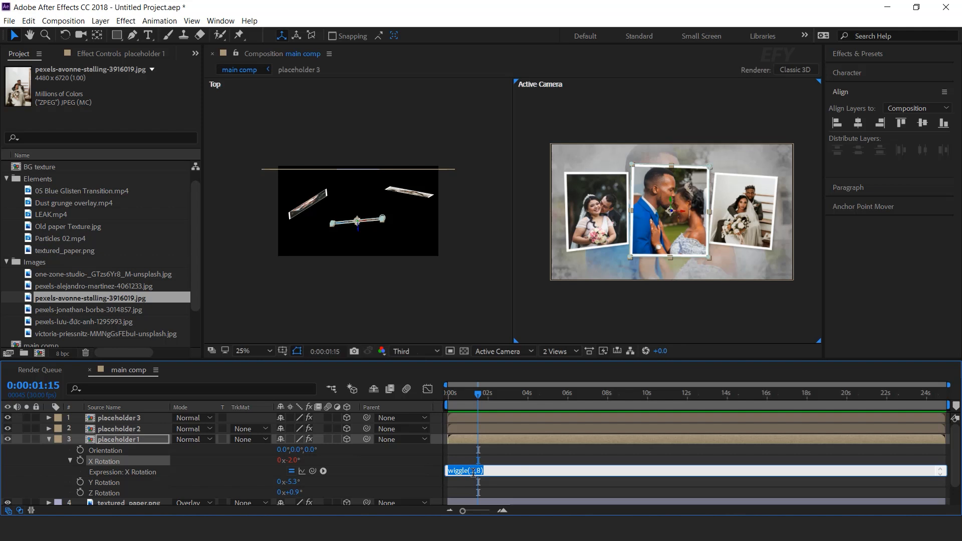
{"action": "left_click", "coordinate": [483, 438]}
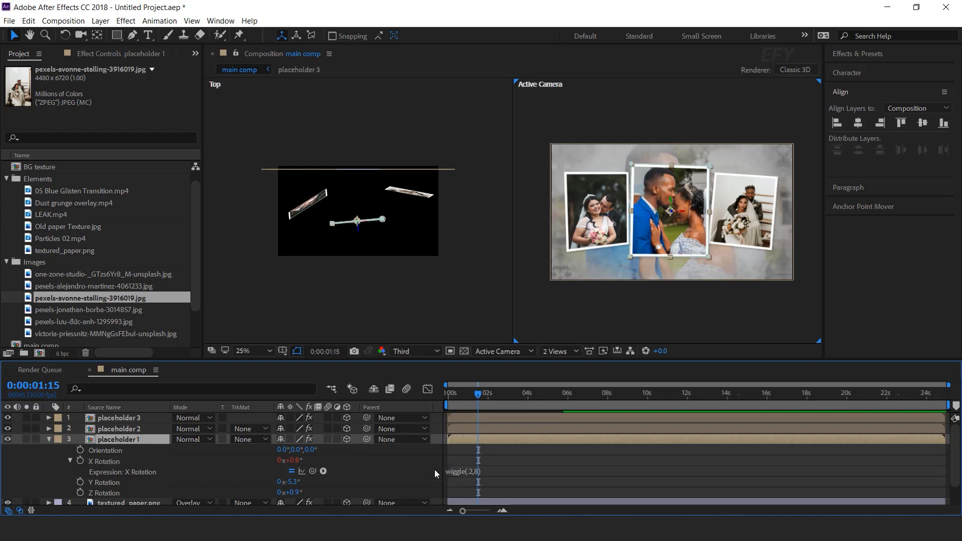
Paste the wiggle expression onto placeholder 1's Y Rotation and add wiggle(.2,4) to its Z Rotation
{"action": "left_click", "coordinate": [81, 483], "text": "alt"}
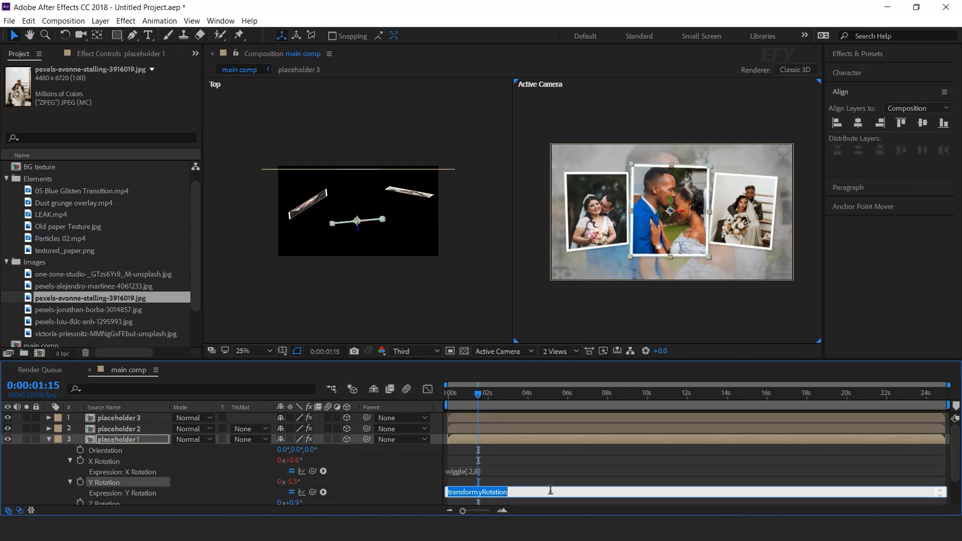
{"action": "key", "text": "ctrl+v"}
{"action": "left_click", "coordinate": [524, 471]}
{"action": "left_click", "coordinate": [404, 471]}
{"action": "scroll", "coordinate": [150, 481], "scroll_direction": "down", "scroll_amount": 2}
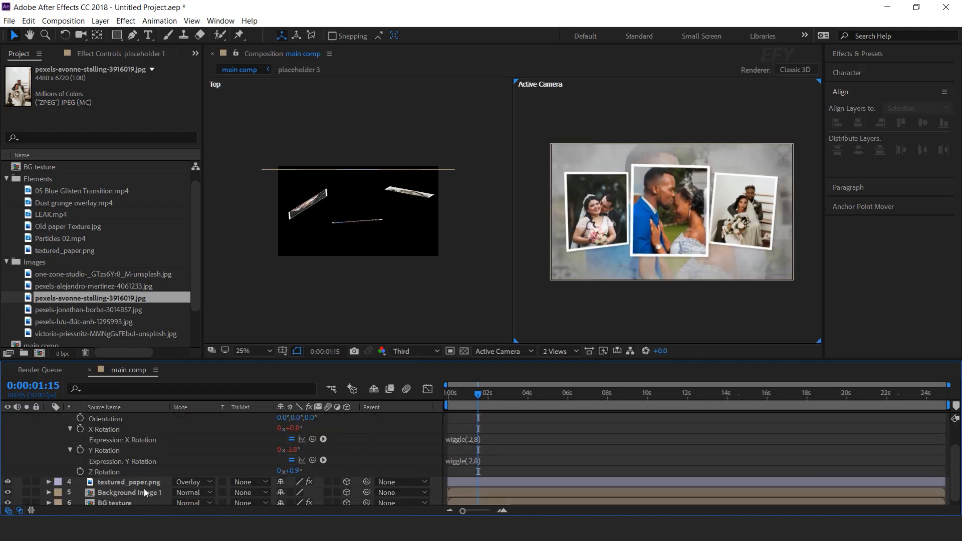
{"action": "left_click", "coordinate": [80, 473], "text": "alt"}
{"action": "key", "text": "ctrl+v"}
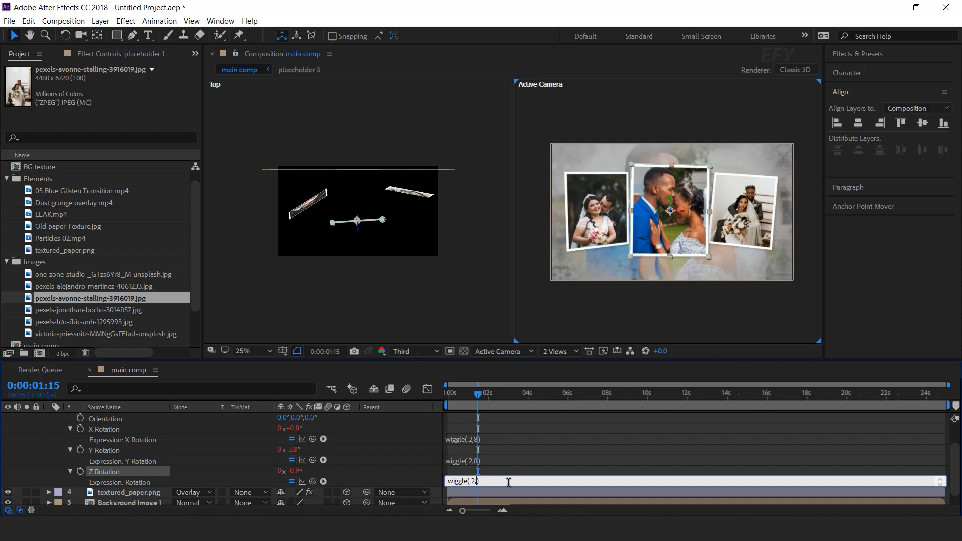
{"action": "left_click", "coordinate": [434, 453]}
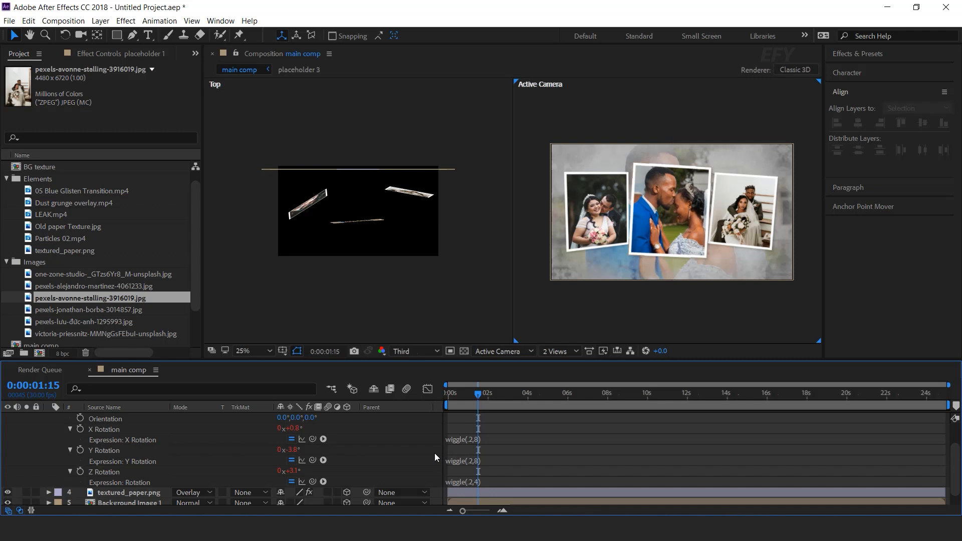
Preview the wiggling rotation animation of the photo frames in main comp
{"action": "scroll", "coordinate": [434, 453], "scroll_direction": "up", "scroll_amount": 2}
{"action": "left_click_drag", "start_coordinate": [464, 394], "coordinate": [447, 396]}
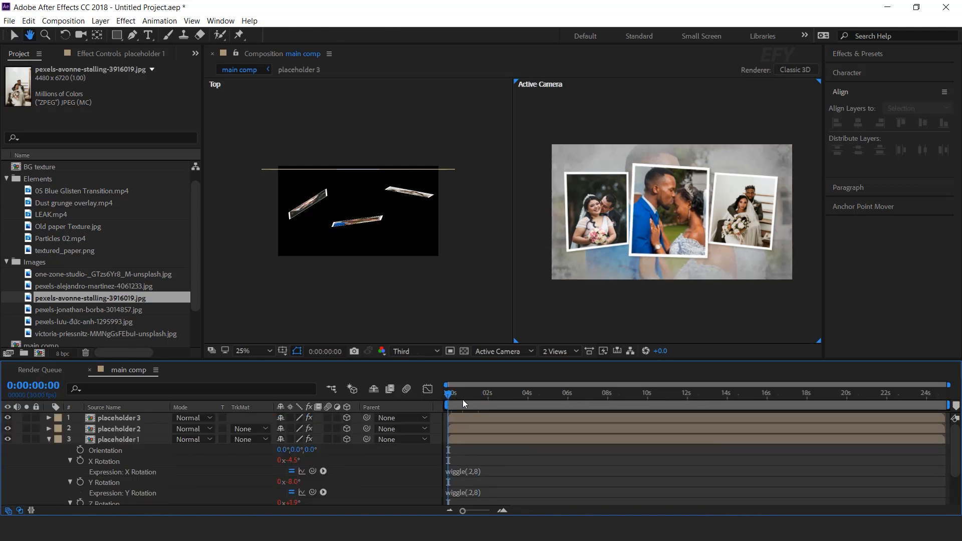
{"action": "key", "text": "space"}
{"action": "key", "text": "space"}
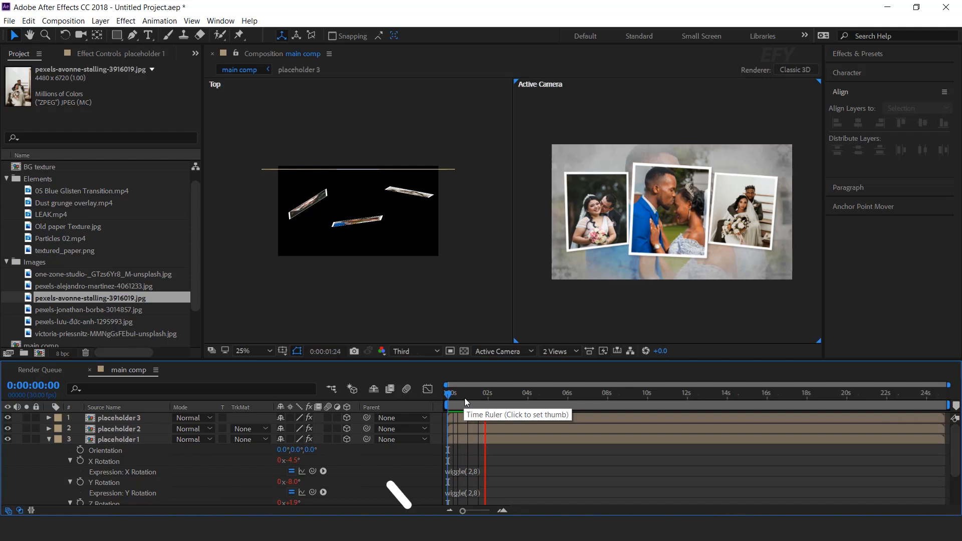
{"action": "left_click", "coordinate": [474, 397]}
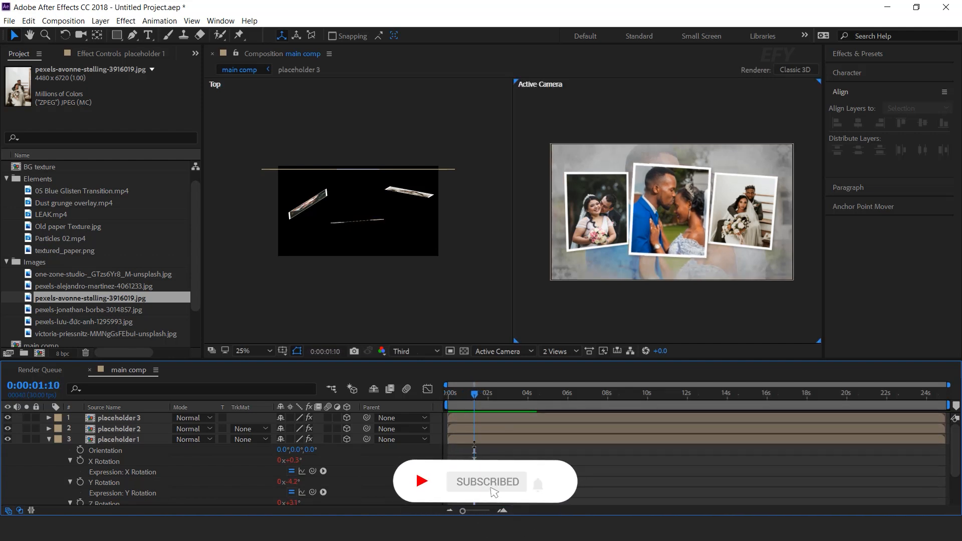
{"action": "left_click", "coordinate": [483, 438]}
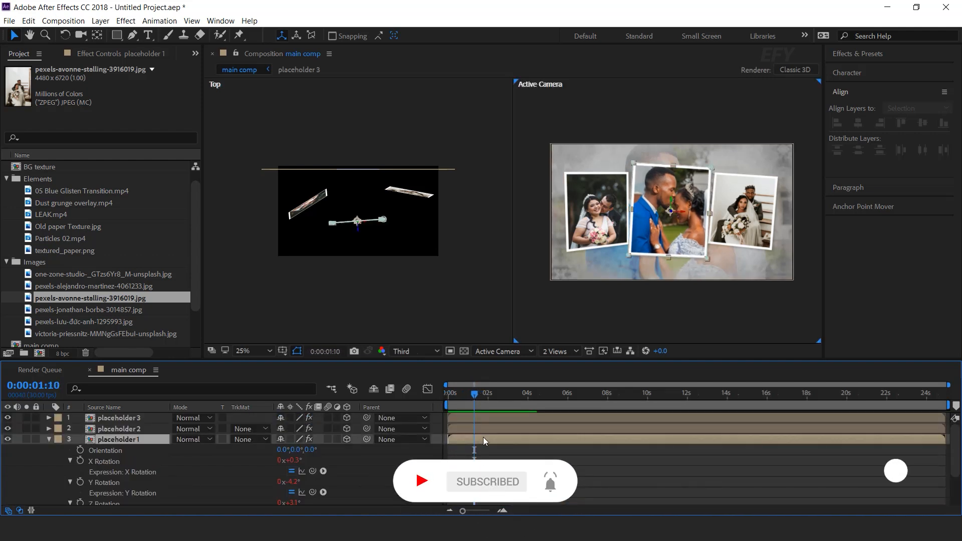
Copy only the expressions of placeholder 1's three rotation properties and paste them onto placeholder 2 and placeholder 3
{"action": "scroll", "coordinate": [485, 440], "scroll_direction": "down", "scroll_amount": 2}
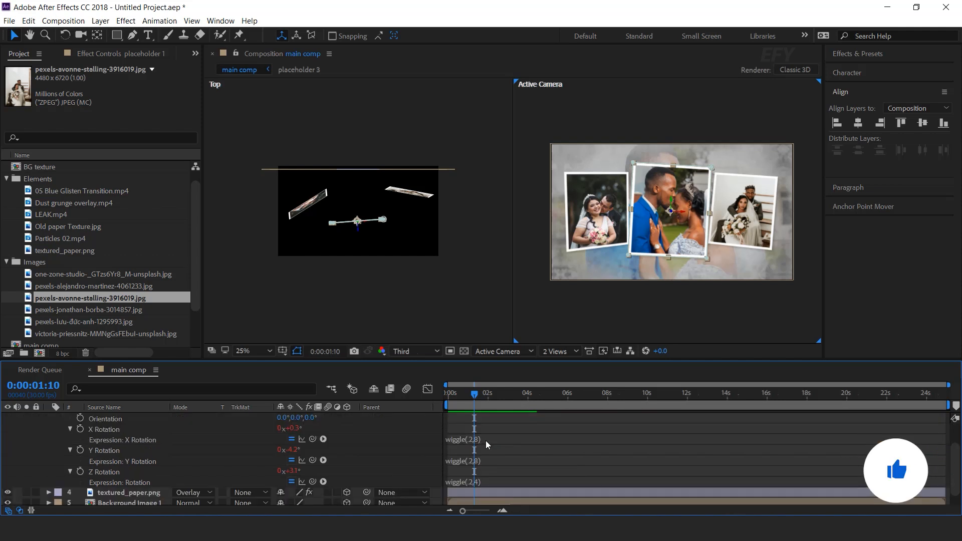
{"action": "scroll", "coordinate": [485, 440], "scroll_direction": "up", "scroll_amount": 2}
{"action": "left_click", "coordinate": [113, 462]}
{"action": "left_click", "coordinate": [109, 483], "text": "shift"}
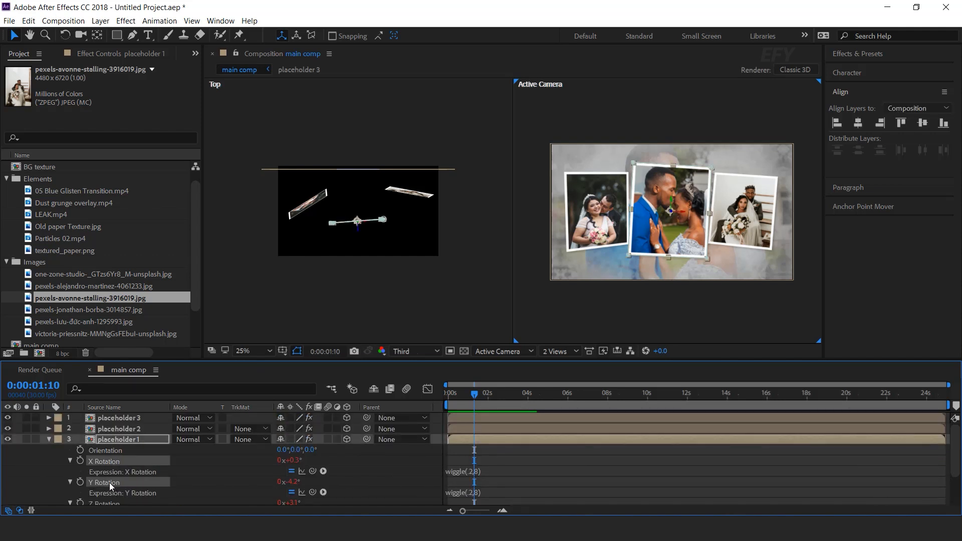
{"action": "scroll", "coordinate": [109, 483], "scroll_direction": "down", "scroll_amount": 2}
{"action": "left_click", "coordinate": [108, 472], "text": "shift"}
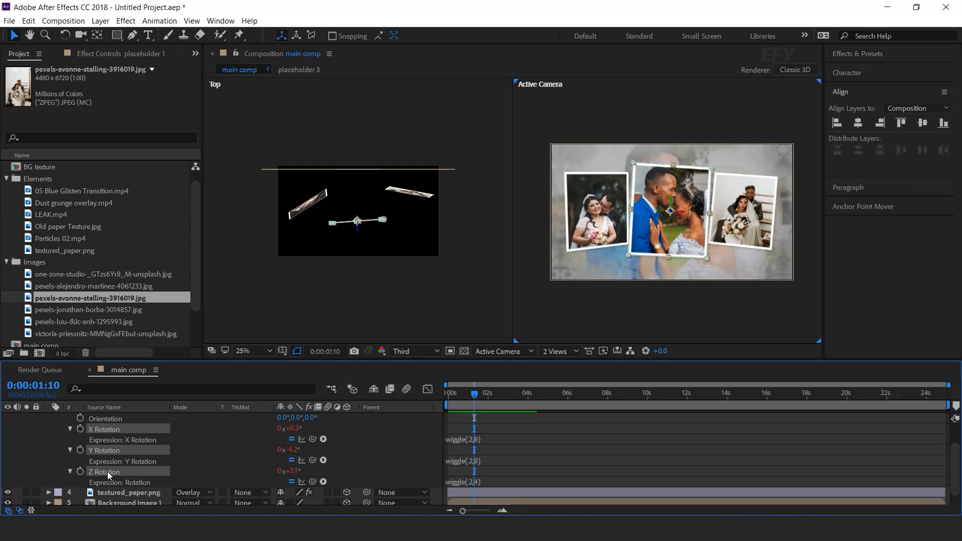
{"action": "right_click", "coordinate": [107, 471]}
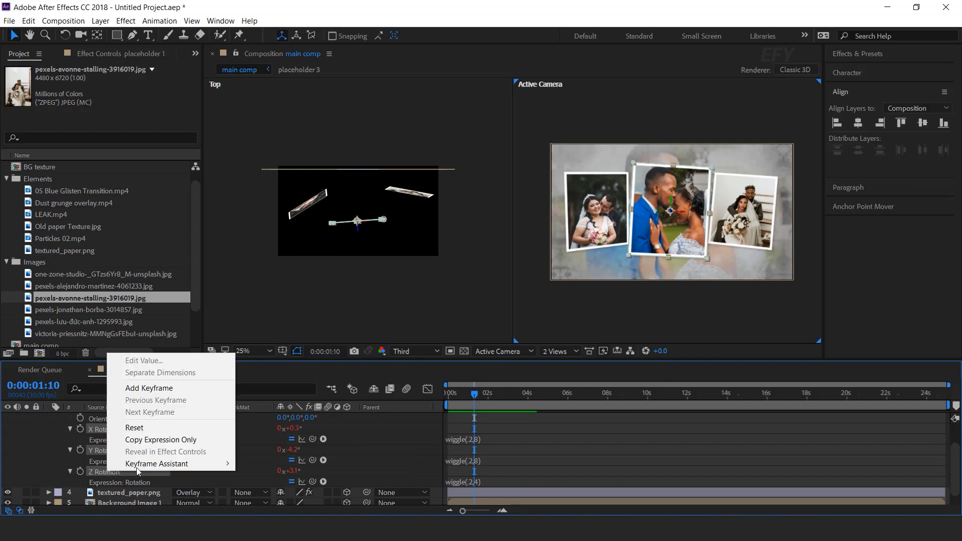
{"action": "left_click", "coordinate": [156, 441]}
{"action": "scroll", "coordinate": [161, 446], "scroll_direction": "up", "scroll_amount": 2}
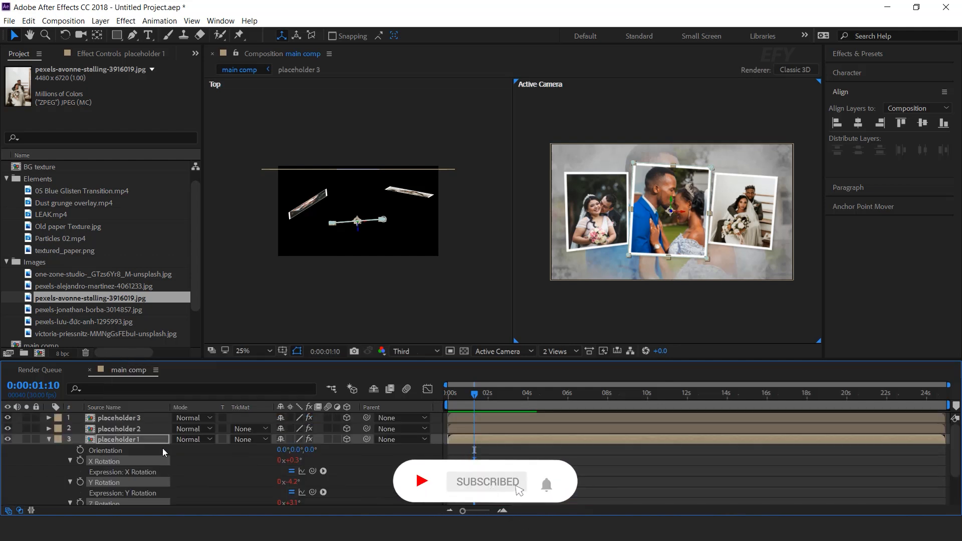
{"action": "left_click", "coordinate": [130, 427]}
{"action": "left_click", "coordinate": [130, 417], "text": "shift"}
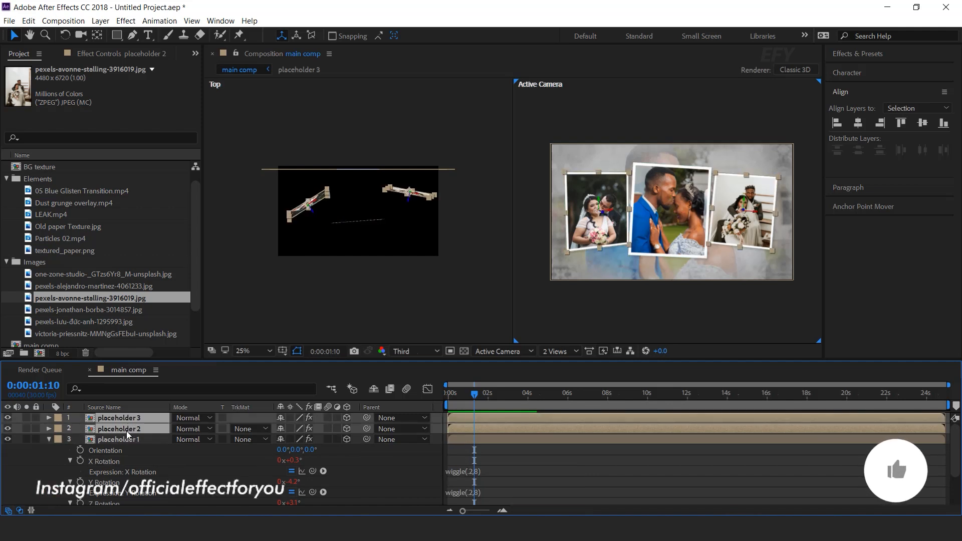
{"action": "key", "text": "ctrl+v"}
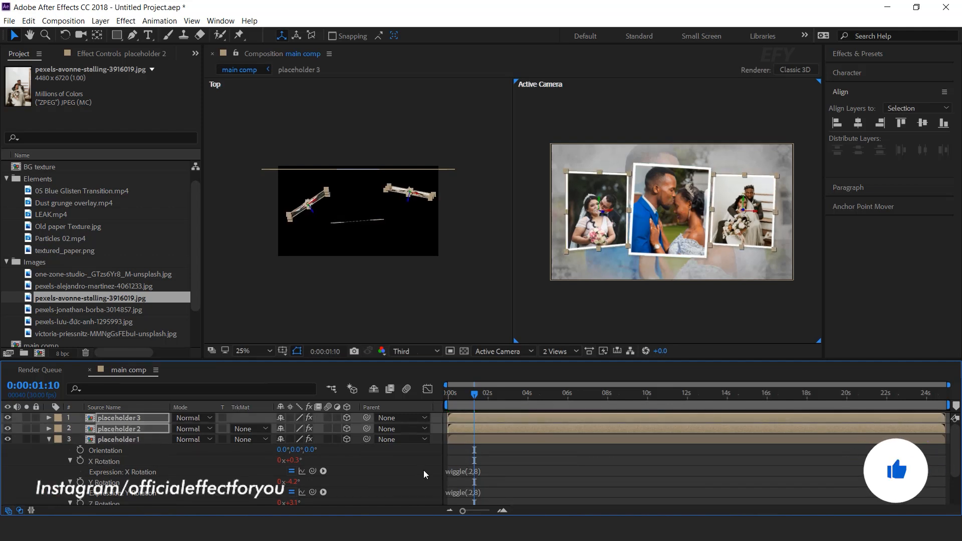
Review the pasted rotation expressions on the placeholder layers and preview the animation
{"action": "key", "text": "e"}
{"action": "key", "text": "e"}
{"action": "key", "text": "e"}
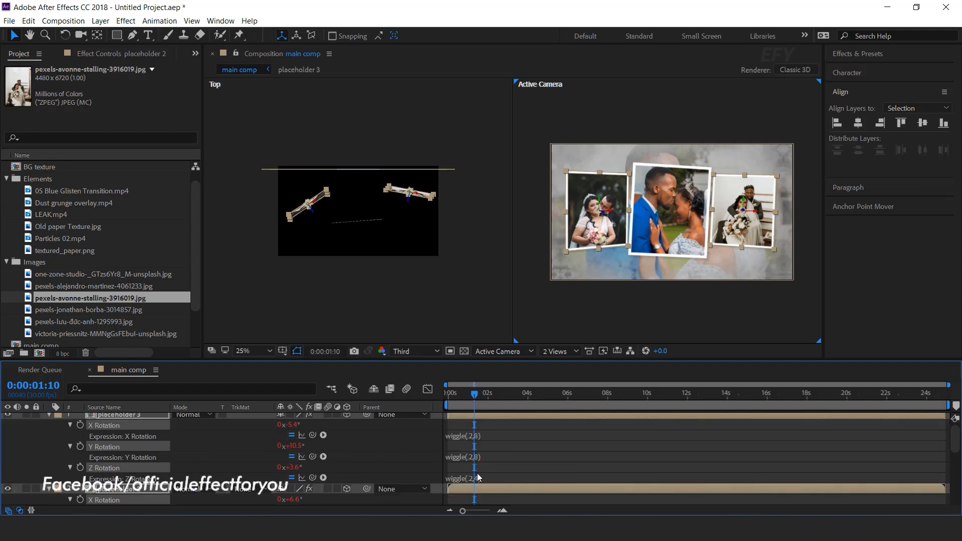
{"action": "scroll", "coordinate": [134, 413], "scroll_direction": "up", "scroll_amount": 1}
{"action": "left_click", "coordinate": [49, 417]}
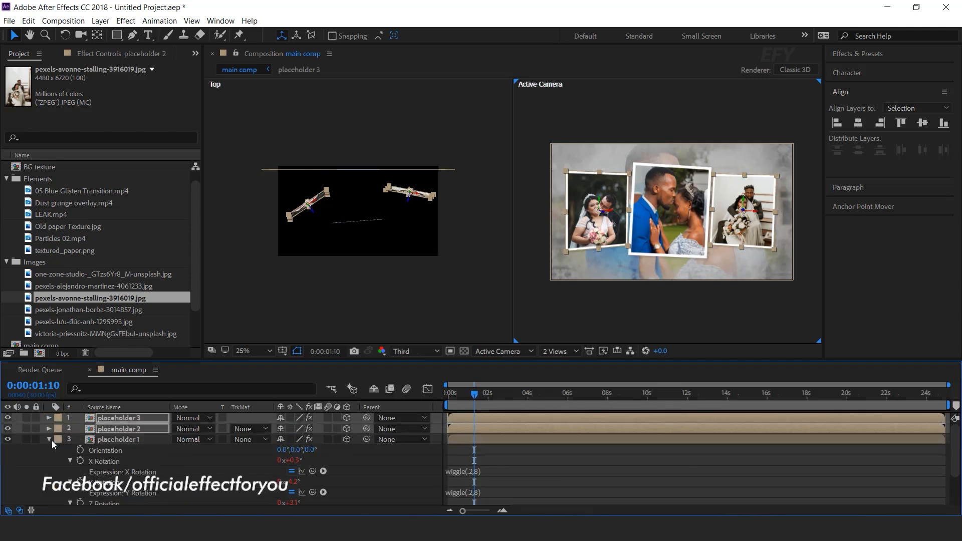
{"action": "left_click", "coordinate": [48, 429]}
{"action": "left_click", "coordinate": [428, 490]}
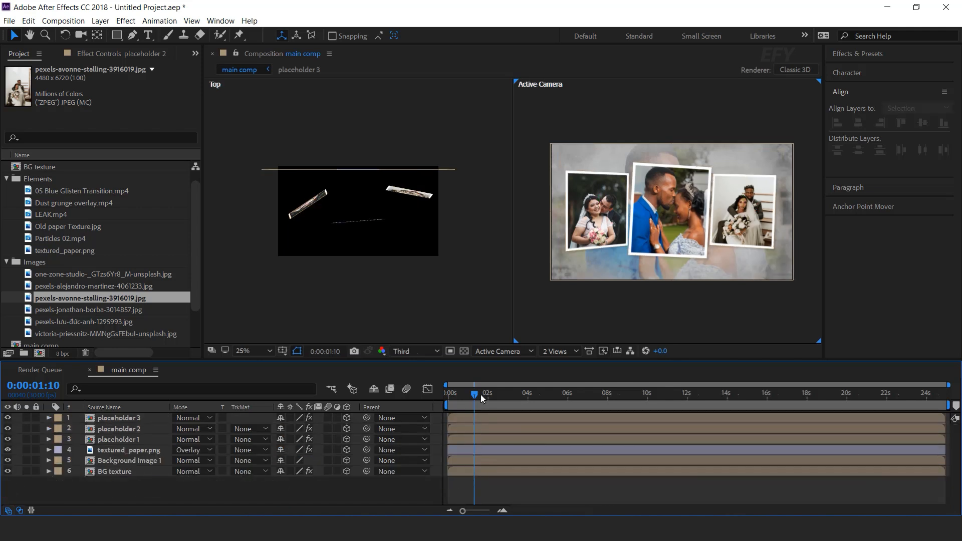
{"action": "key", "text": "space"}
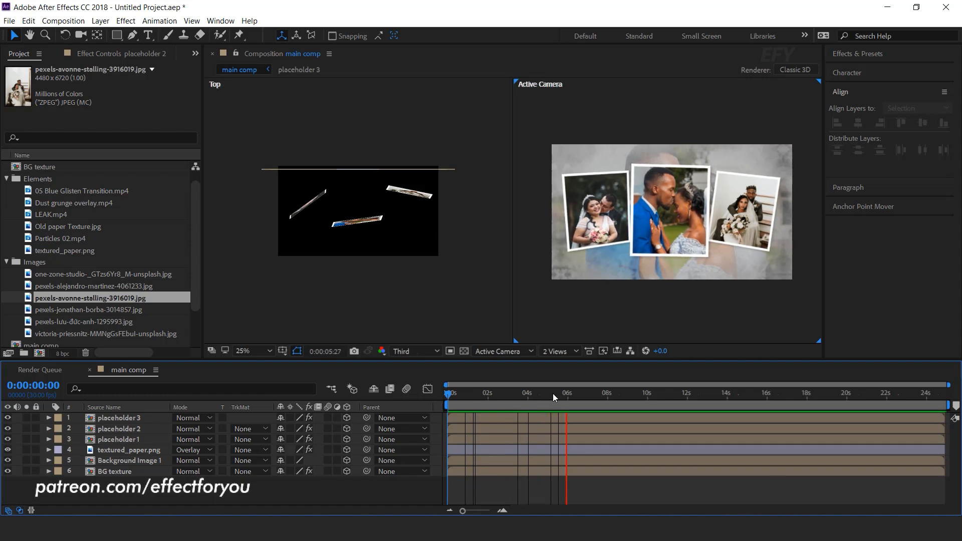
{"action": "key", "text": "space"}
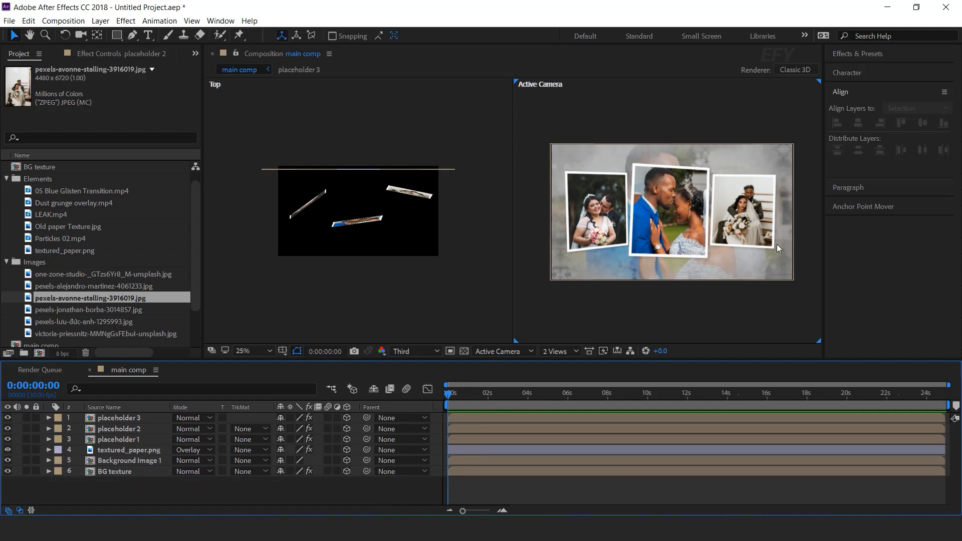
Create a new 1800 x 1000 px composition named text element 1
{"action": "left_click", "coordinate": [5, 263]}
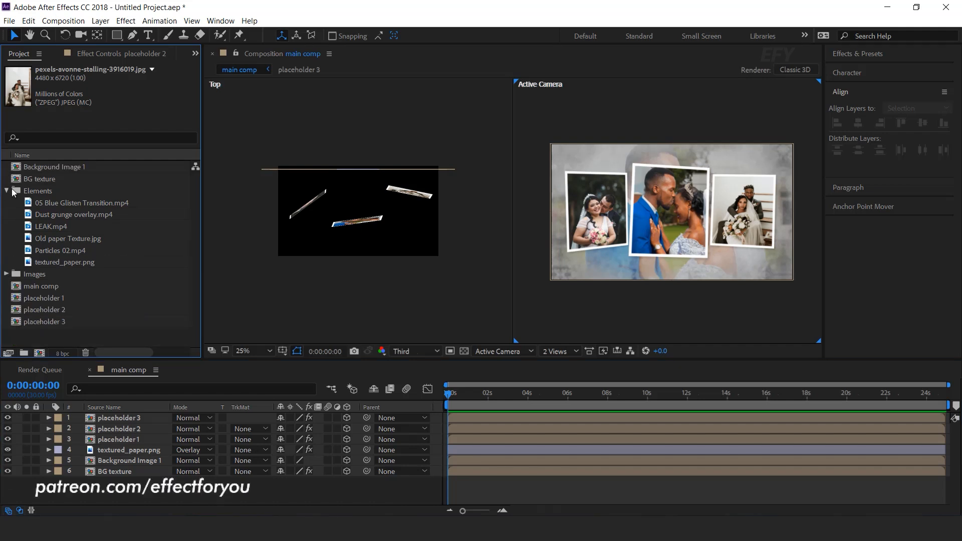
{"action": "left_click", "coordinate": [6, 191]}
{"action": "left_click", "coordinate": [47, 314]}
{"action": "left_click", "coordinate": [40, 354]}
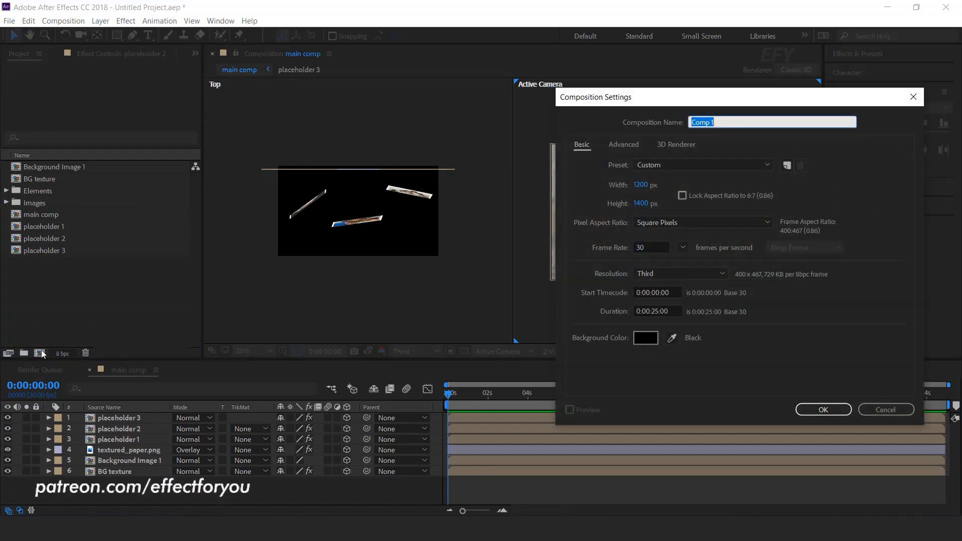
{"action": "left_click", "coordinate": [642, 185]}
{"action": "type", "text": "1800"}
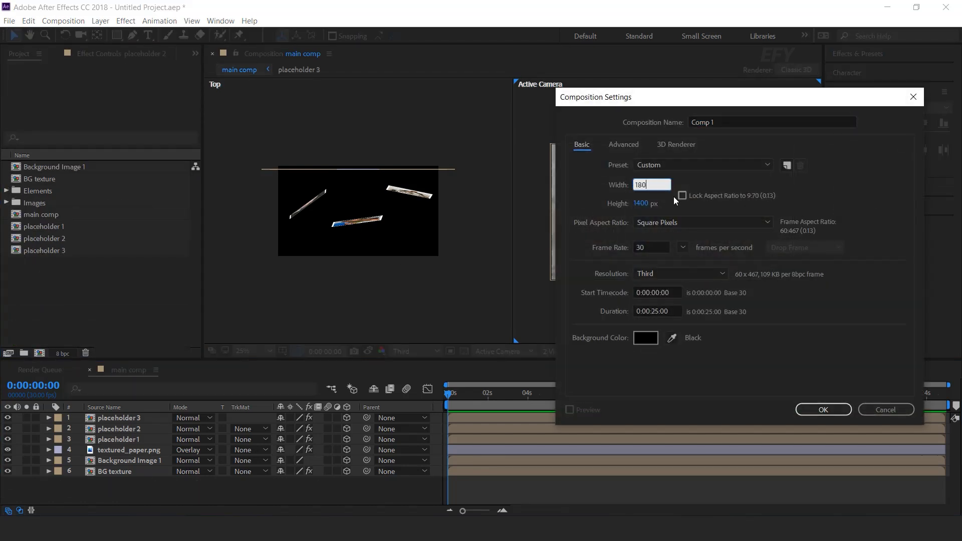
{"action": "key", "text": "Tab"}
{"action": "type", "text": "1000"}
{"action": "left_click", "coordinate": [691, 122]}
{"action": "type", "text": "text element 1"}
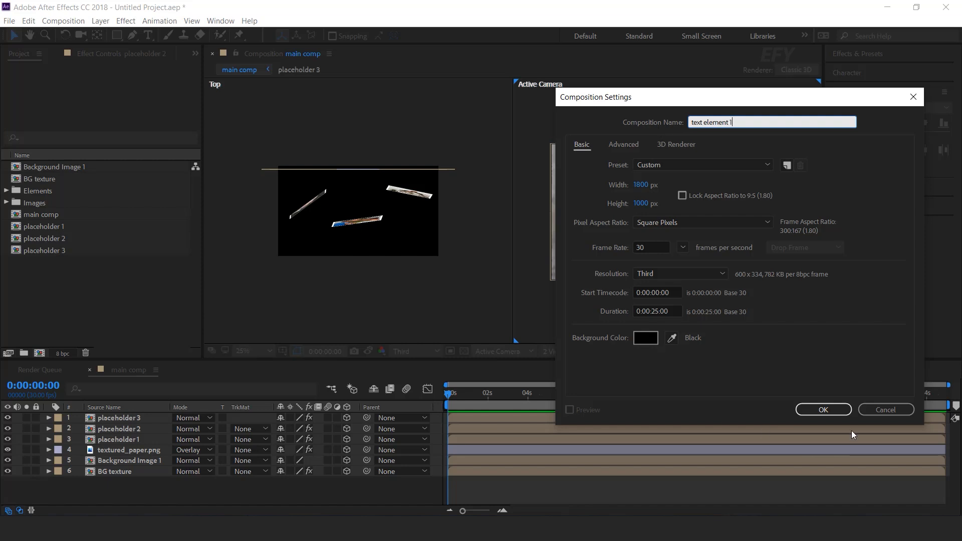
{"action": "left_click", "coordinate": [824, 409]}
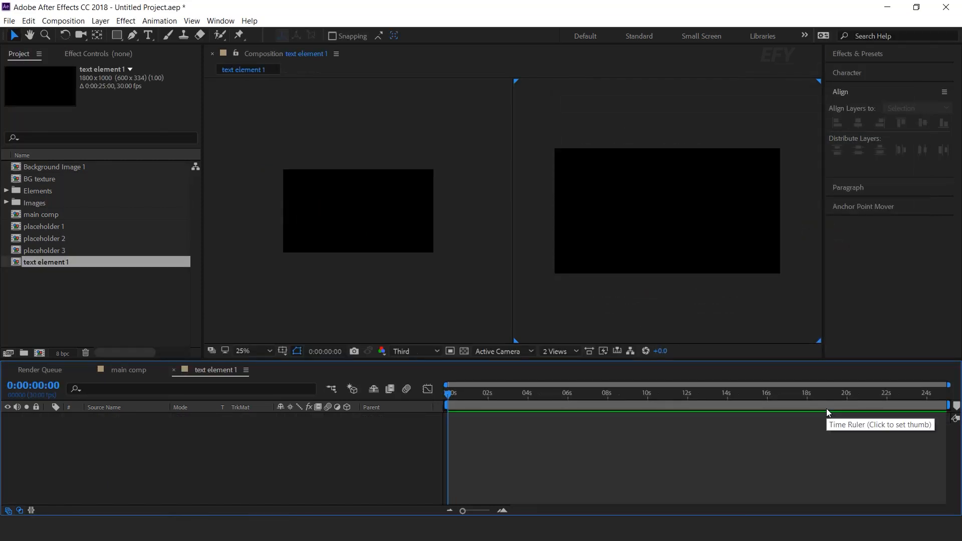
Draw a paragraph text box across the comp and paste the Lorem Ipsum text into it
{"action": "left_click", "coordinate": [148, 36]}
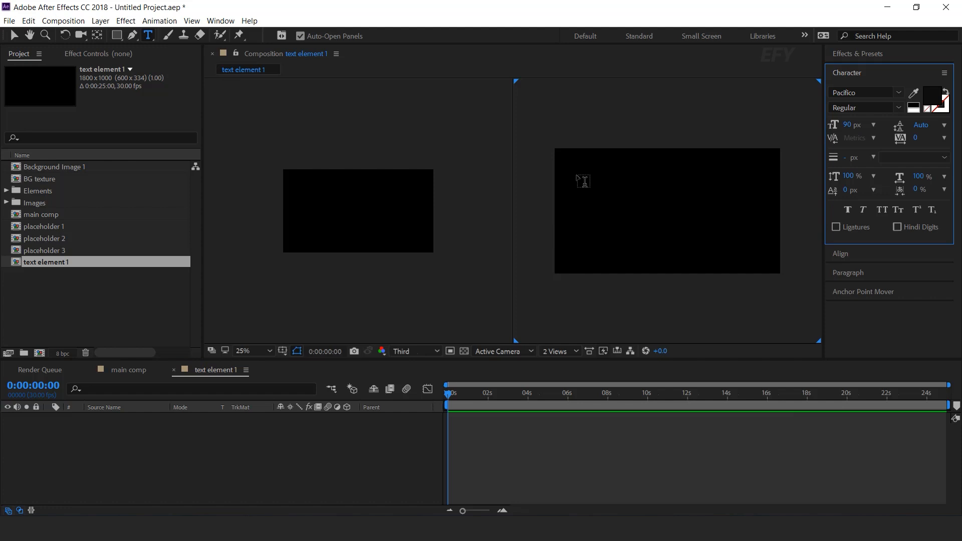
{"action": "left_click_drag", "start_coordinate": [563, 158], "coordinate": [781, 269]}
{"action": "key", "text": "ctrl+v"}
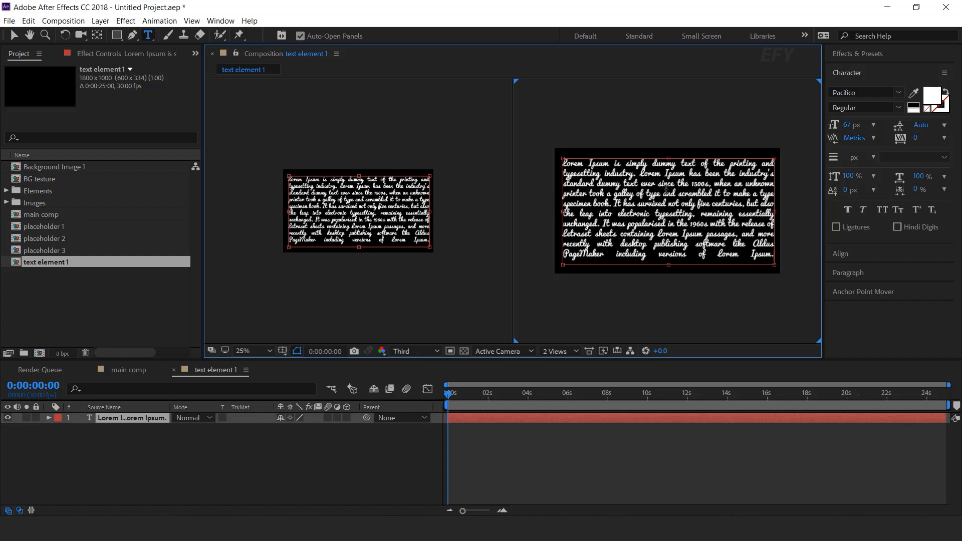
{"action": "left_click", "coordinate": [14, 35]}
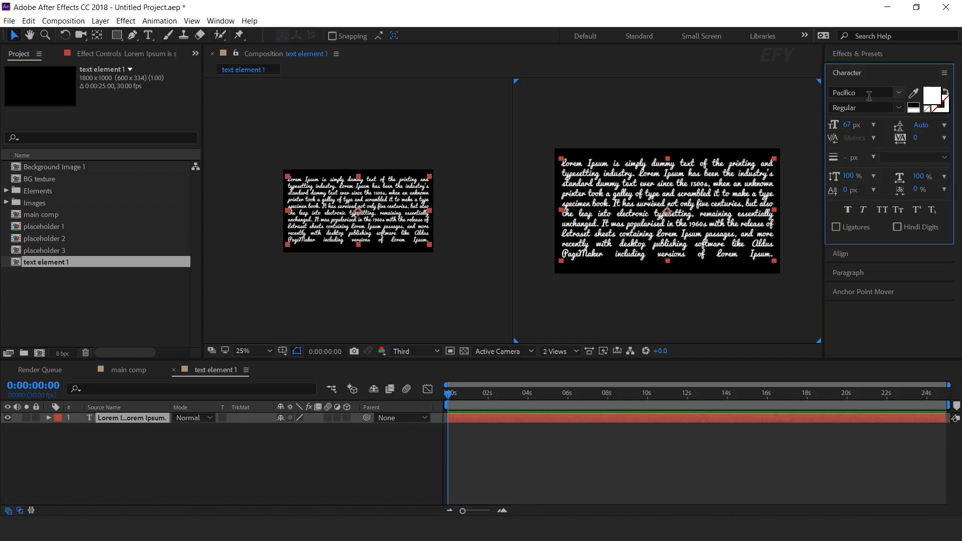
{"action": "left_click", "coordinate": [636, 461]}
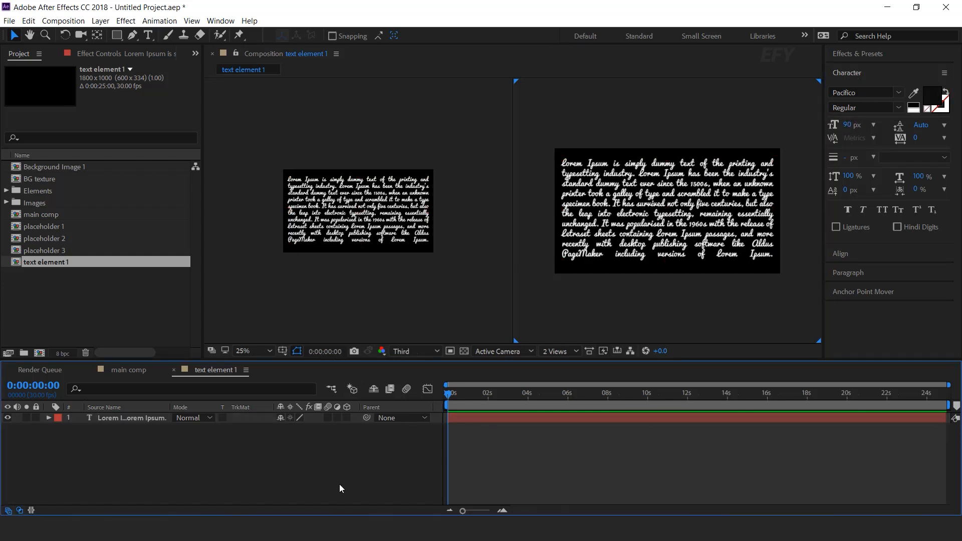
Add the text element 1 comp to main comp as the top layer and make it a 3D layer
{"action": "left_click", "coordinate": [175, 370]}
{"action": "left_click", "coordinate": [40, 283]}
{"action": "left_click", "coordinate": [44, 262]}
{"action": "left_click_drag", "start_coordinate": [44, 262], "coordinate": [137, 420]}
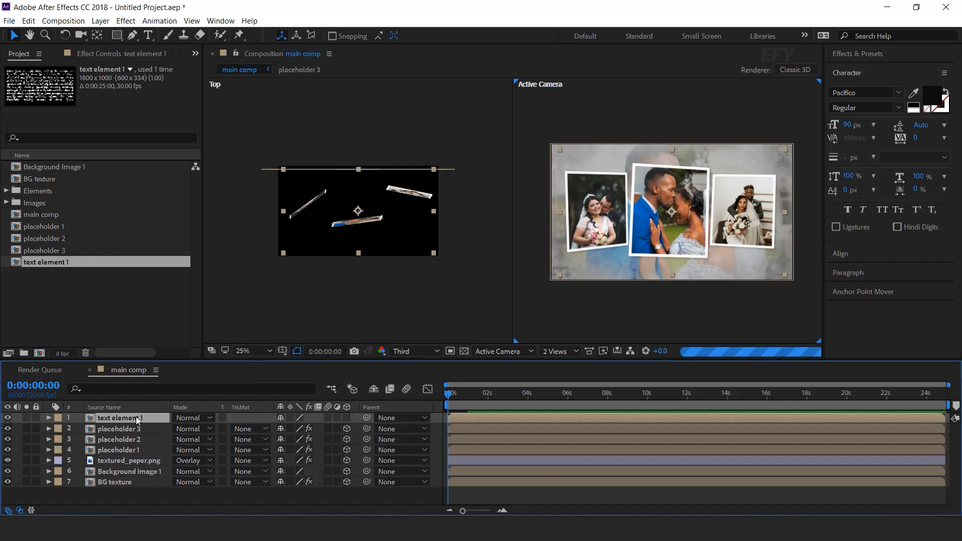
{"action": "left_click", "coordinate": [347, 418]}
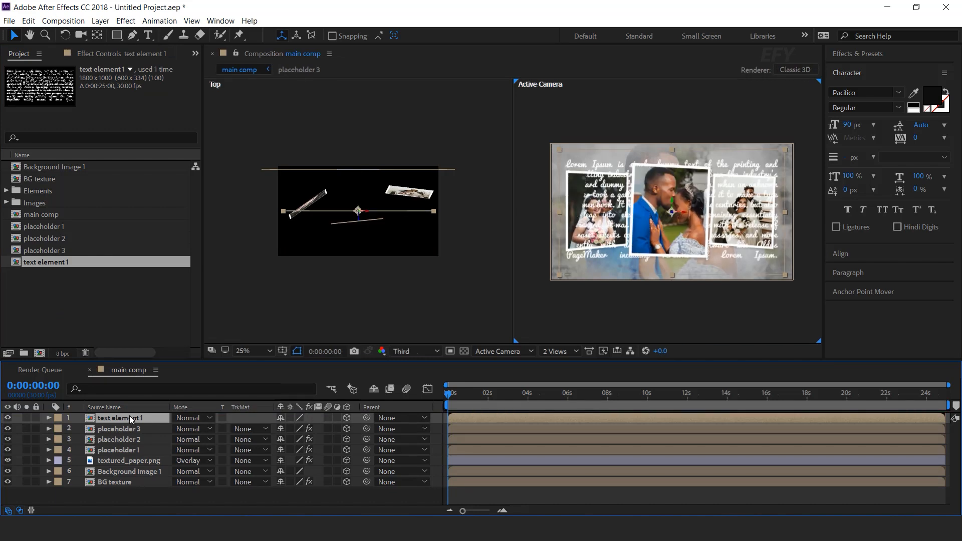
Move the text element layer in the top view and set its scale to 50%
{"action": "left_click_drag", "start_coordinate": [358, 223], "coordinate": [476, 267]}
{"action": "key", "text": "s"}
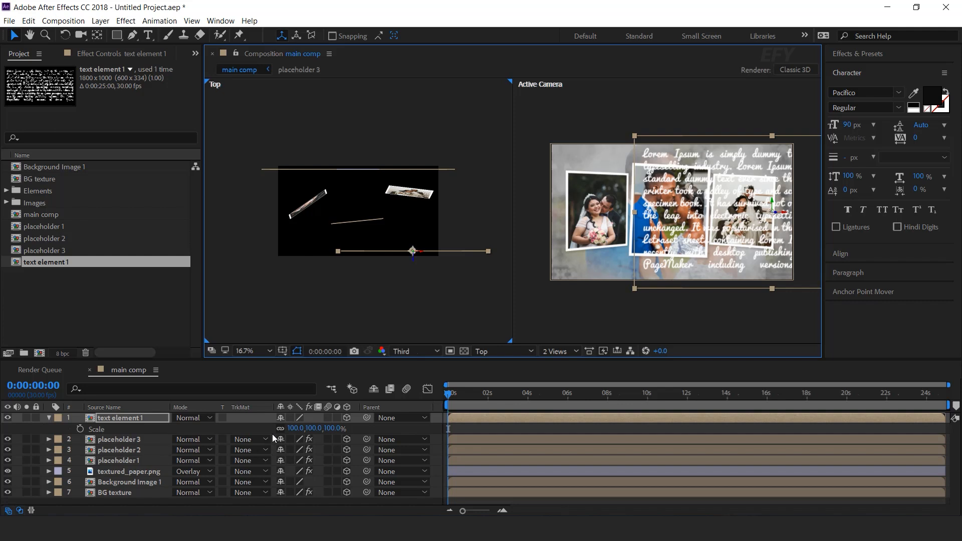
{"action": "left_click", "coordinate": [333, 429]}
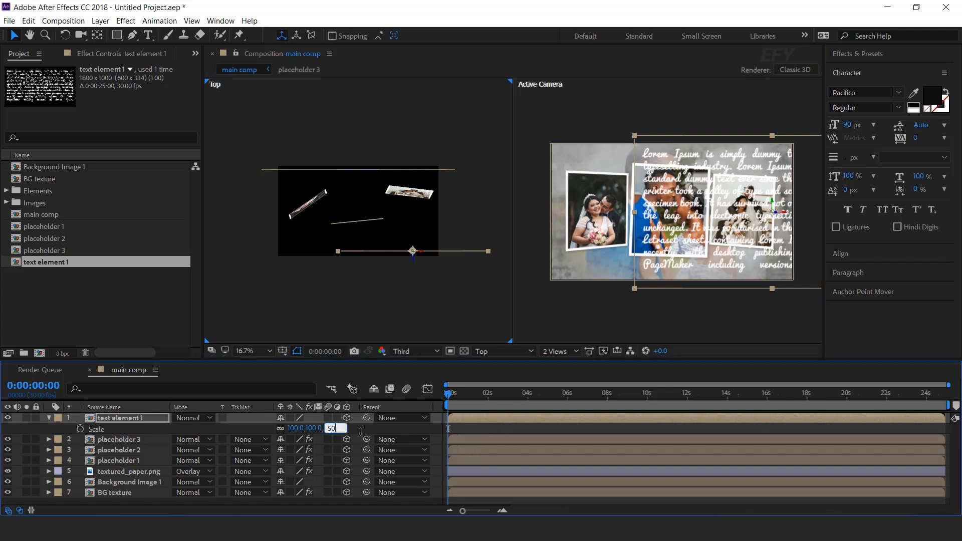
{"action": "type", "text": "50"}
{"action": "key", "text": "Return"}
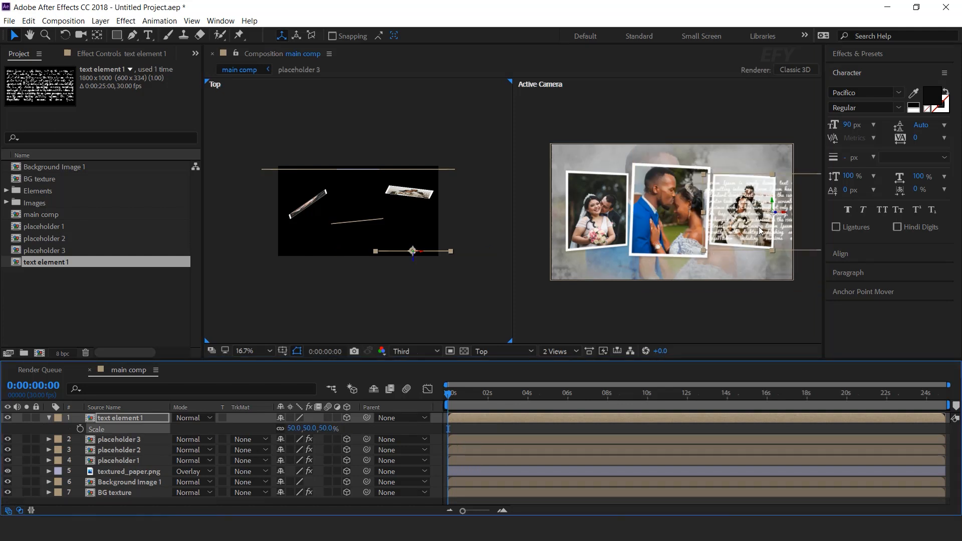
Set the text element layer's scale to 30% and move it to the frame's lower-right corner
{"action": "left_click_drag", "start_coordinate": [775, 203], "coordinate": [776, 229]}
{"action": "left_click_drag", "start_coordinate": [327, 429], "coordinate": [311, 430]}
{"action": "left_click", "coordinate": [328, 429]}
{"action": "type", "text": "30"}
{"action": "key", "text": "Return"}
{"action": "left_click_drag", "start_coordinate": [787, 253], "coordinate": [768, 266]}
Set the text element layer's opacity to 90%
{"action": "key", "text": "t"}
{"action": "left_click", "coordinate": [289, 430]}
{"action": "left_click_drag", "start_coordinate": [281, 429], "coordinate": [240, 430]}
{"action": "left_click", "coordinate": [280, 429]}
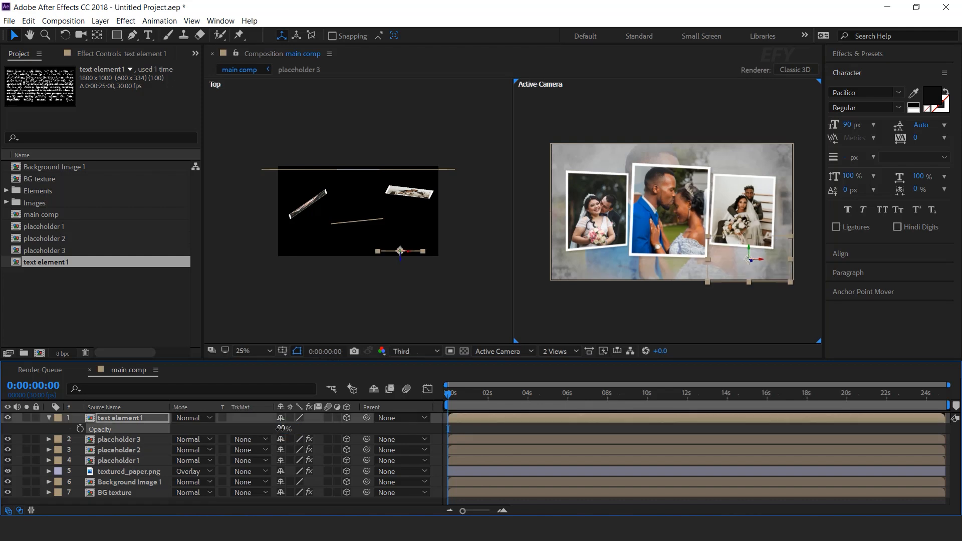
{"action": "left_click", "coordinate": [116, 418]}
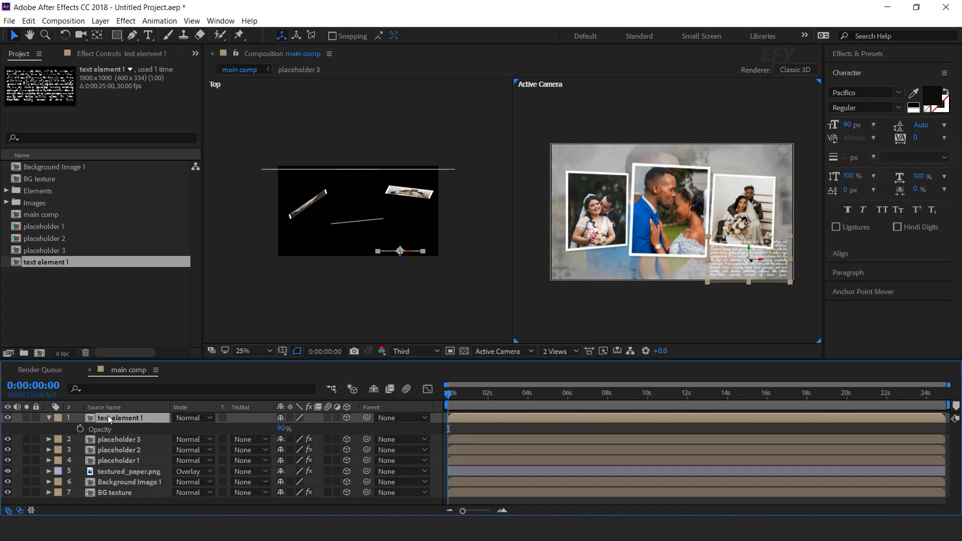
{"action": "left_click", "coordinate": [49, 418]}
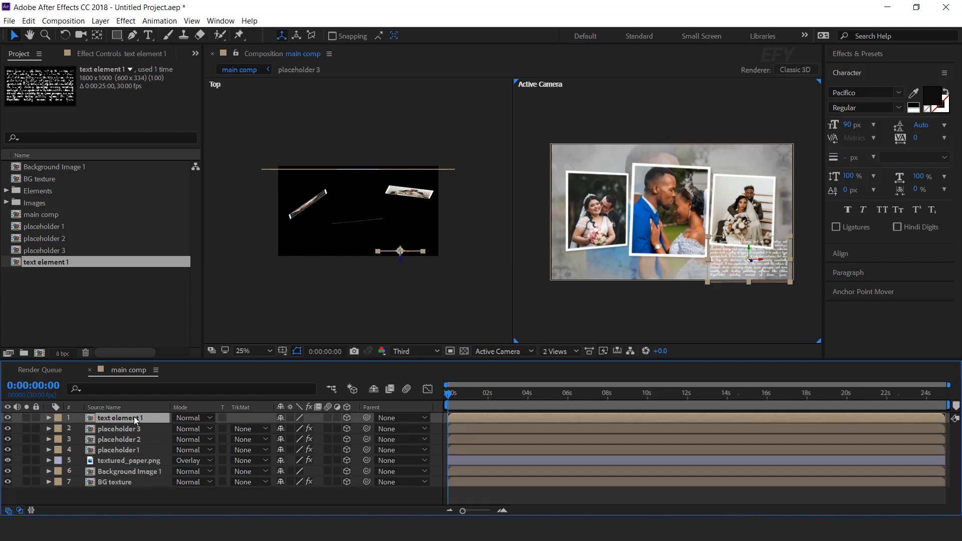
Duplicate the text element layer and move the copy to the frame's upper-left corner
{"action": "key", "text": "ctrl+d"}
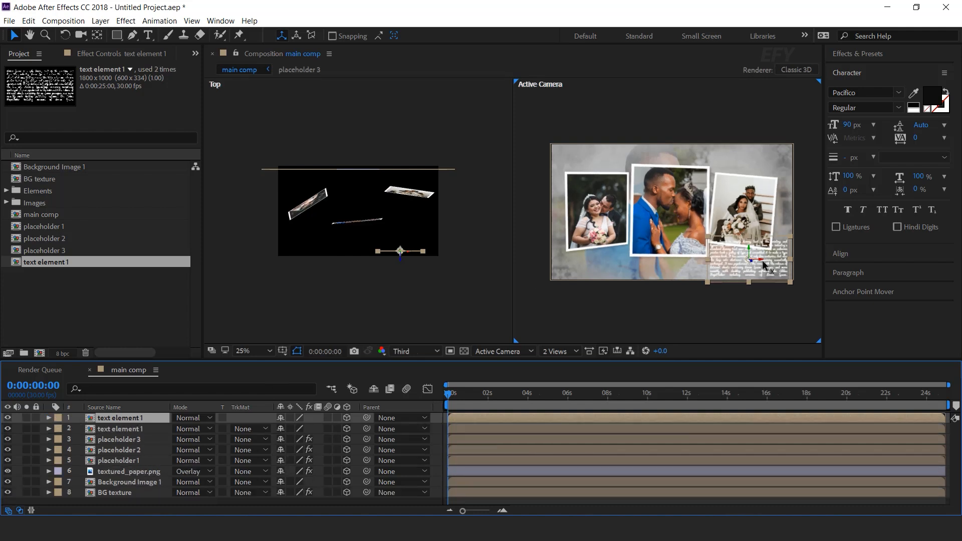
{"action": "left_click_drag", "start_coordinate": [754, 264], "coordinate": [606, 175]}
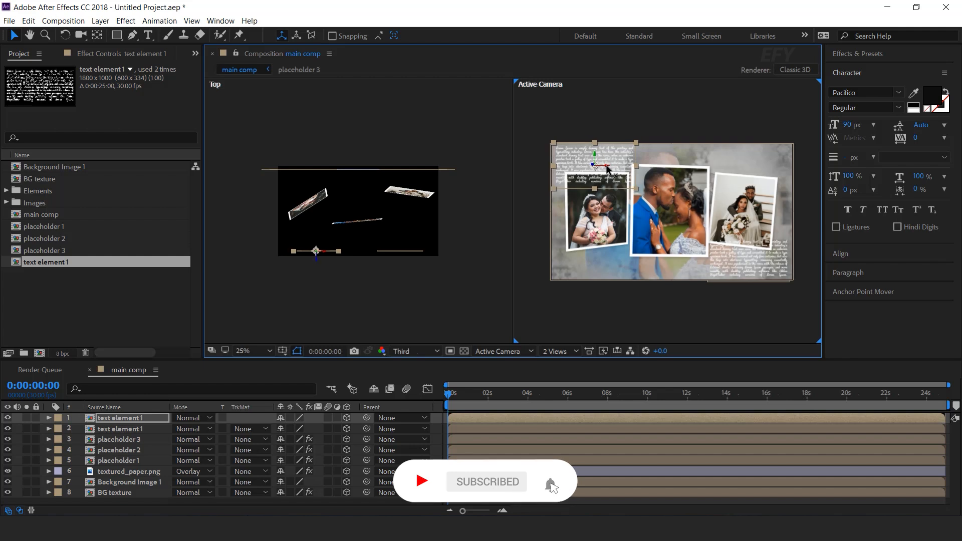
{"action": "left_click", "coordinate": [759, 321]}
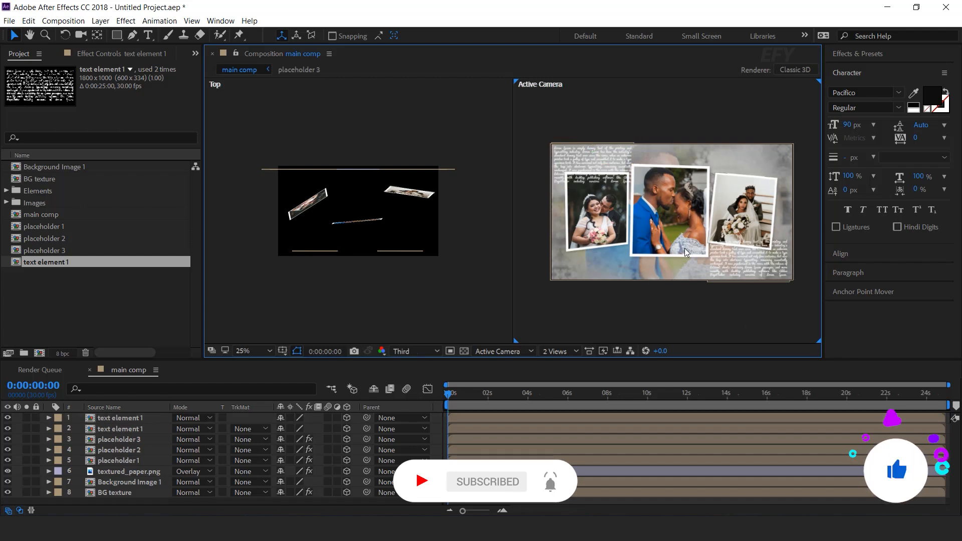
Add a new 50mm camera to main comp
{"action": "left_click", "coordinate": [556, 350]}
{"action": "left_click", "coordinate": [570, 364]}
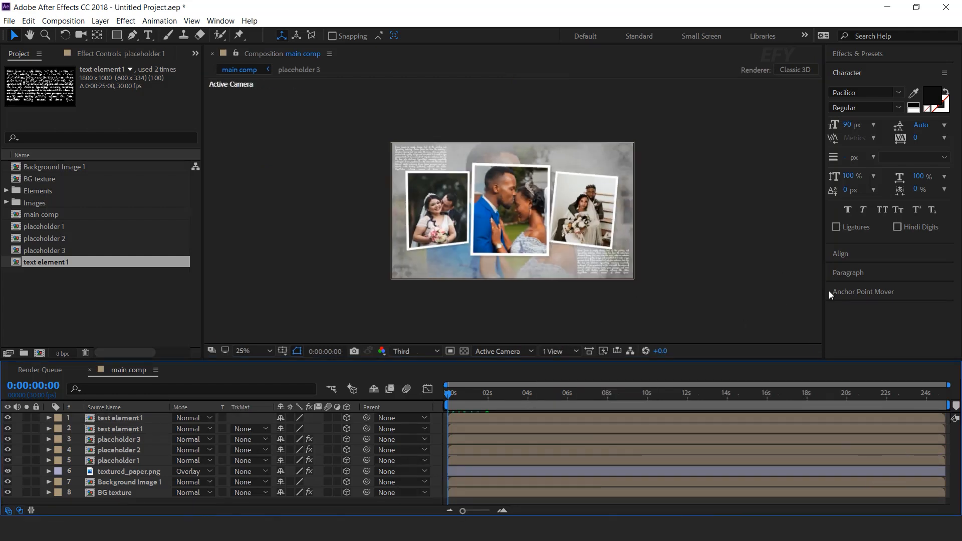
{"action": "right_click", "coordinate": [431, 419]}
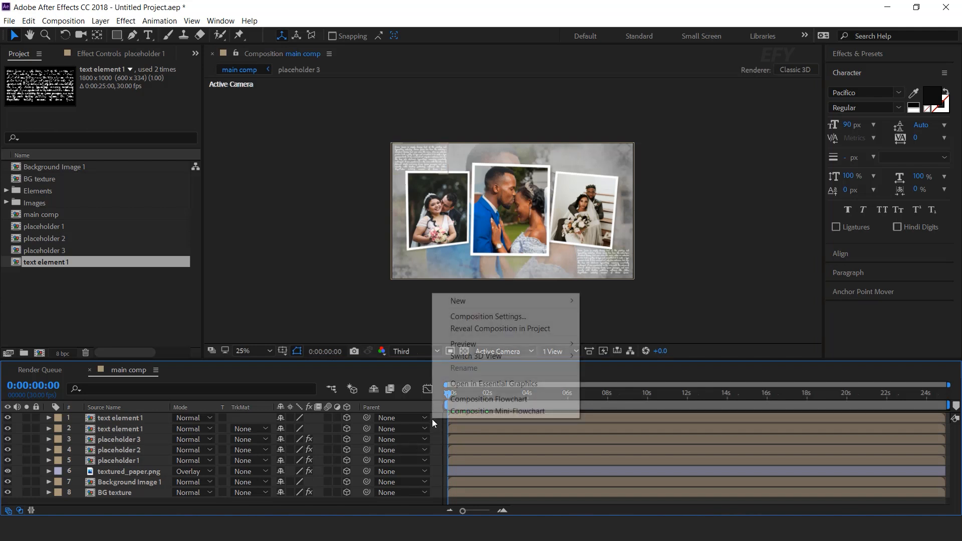
{"action": "mouse_move", "coordinate": [470, 300]}
{"action": "left_click", "coordinate": [624, 351]}
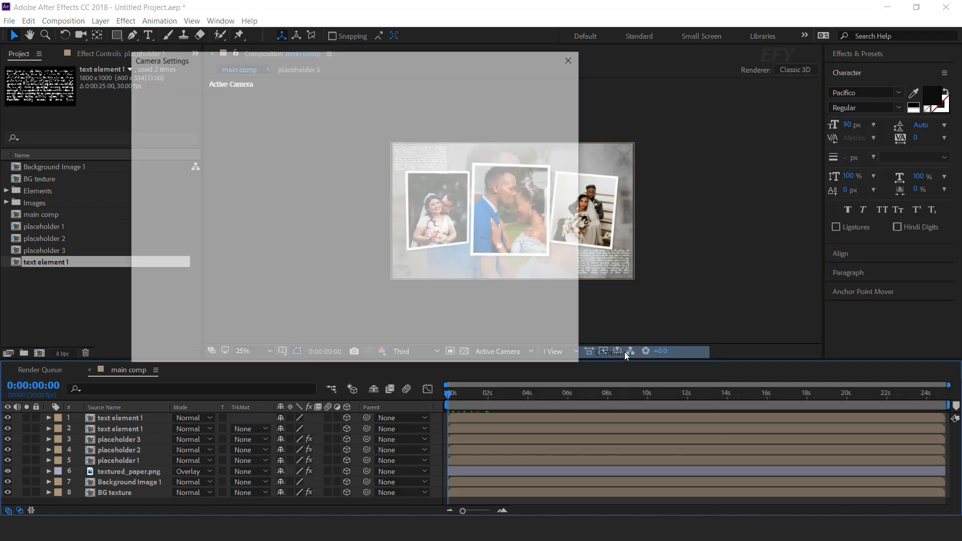
{"action": "left_click", "coordinate": [477, 350]}
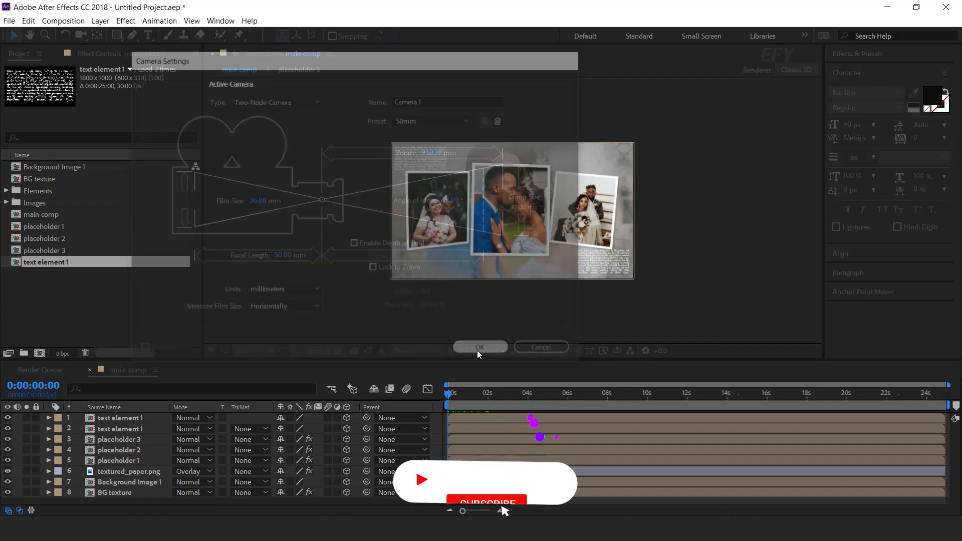
Pre-compose all layers of main comp into a new composition named scene 1
{"action": "key", "text": "ctrl+a"}
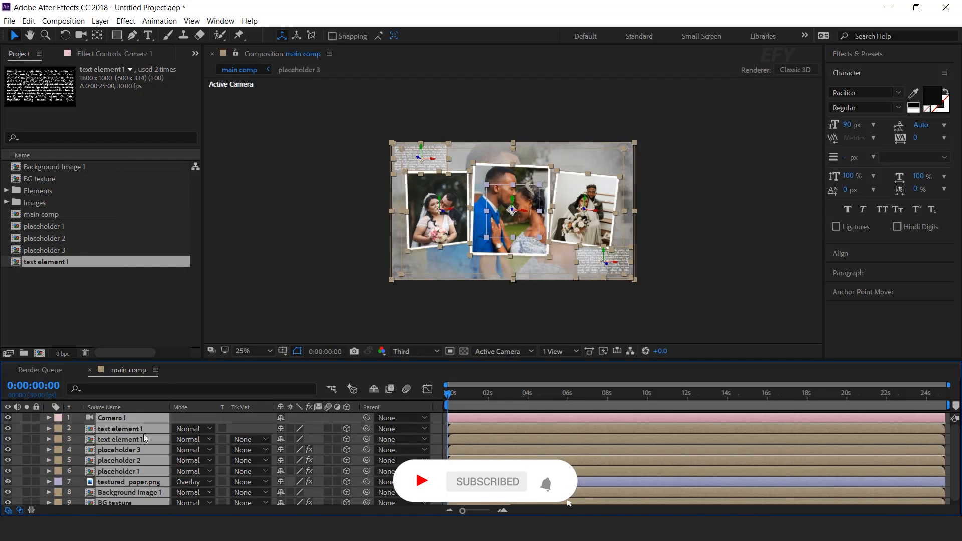
{"action": "right_click", "coordinate": [143, 434]}
{"action": "left_click", "coordinate": [196, 419]}
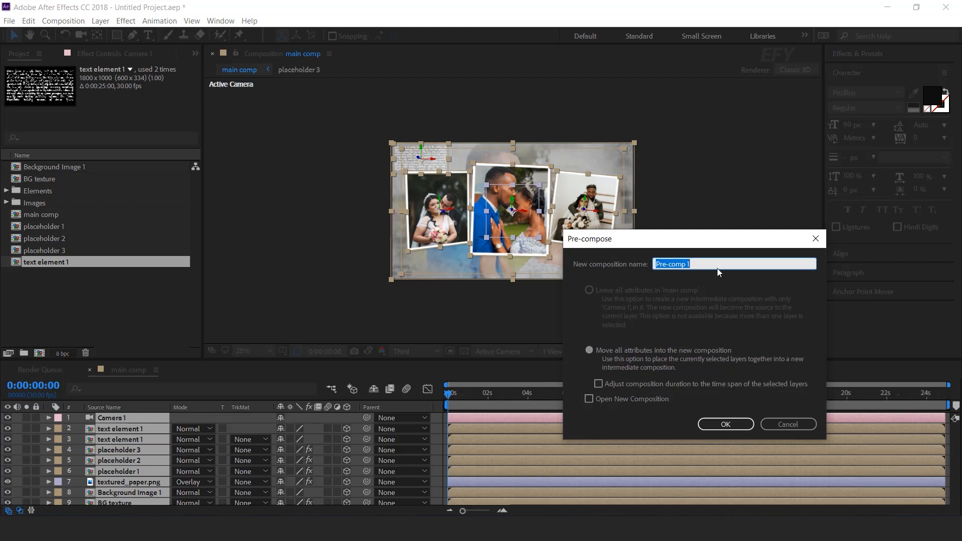
{"action": "type", "text": "scene 1"}
{"action": "left_click", "coordinate": [726, 424]}
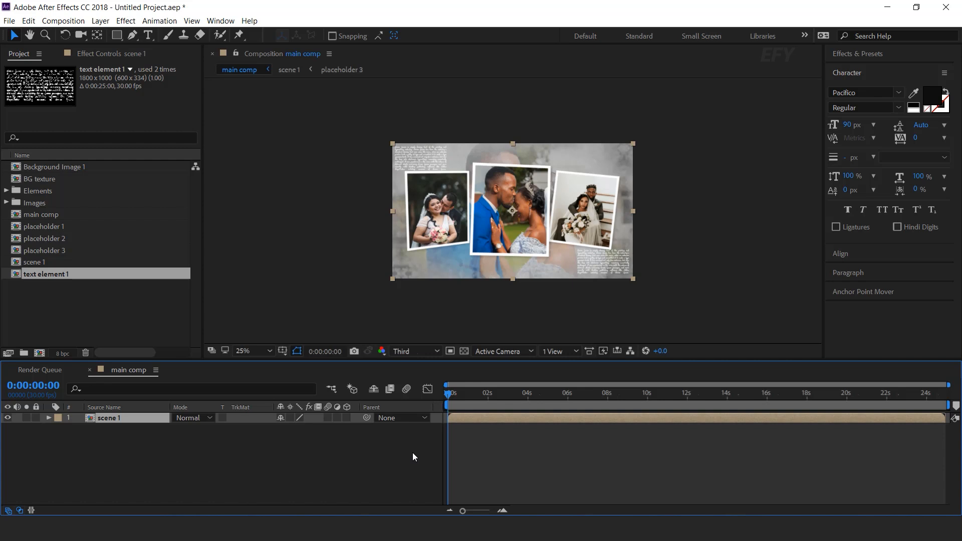
Create a 1920 x 1080 white solid named BG and place it beneath scene 1
{"action": "left_click", "coordinate": [413, 454]}
{"action": "right_click", "coordinate": [316, 448]}
{"action": "mouse_move", "coordinate": [367, 332]}
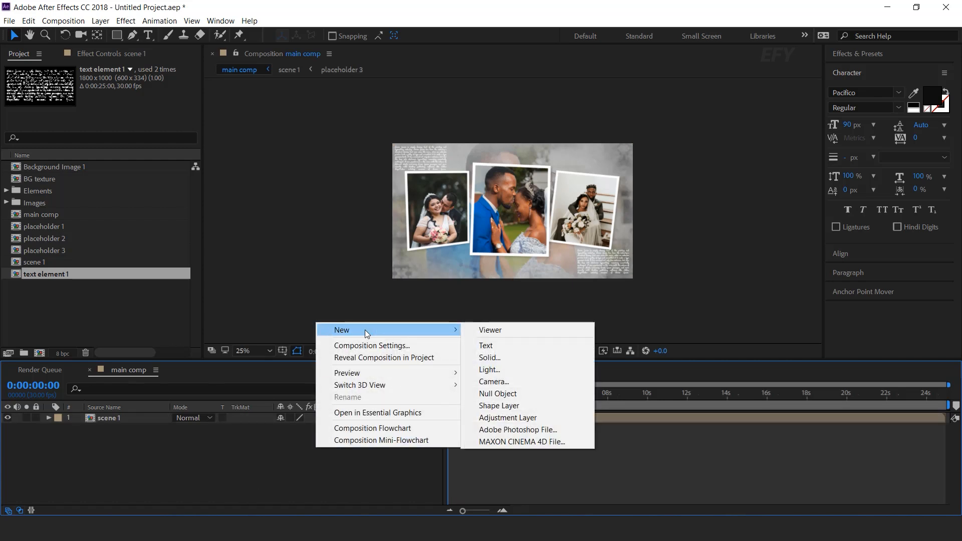
{"action": "left_click", "coordinate": [491, 358]}
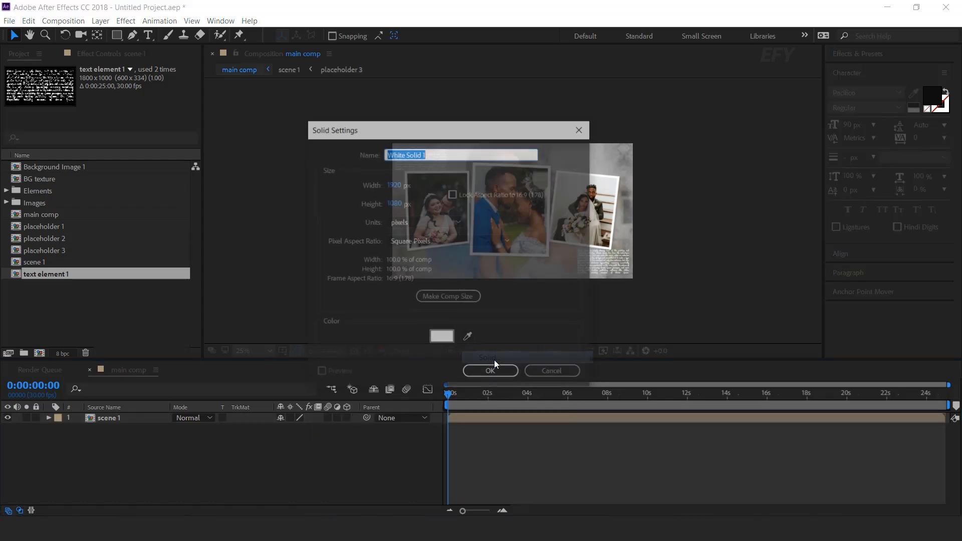
{"action": "type", "text": "BG"}
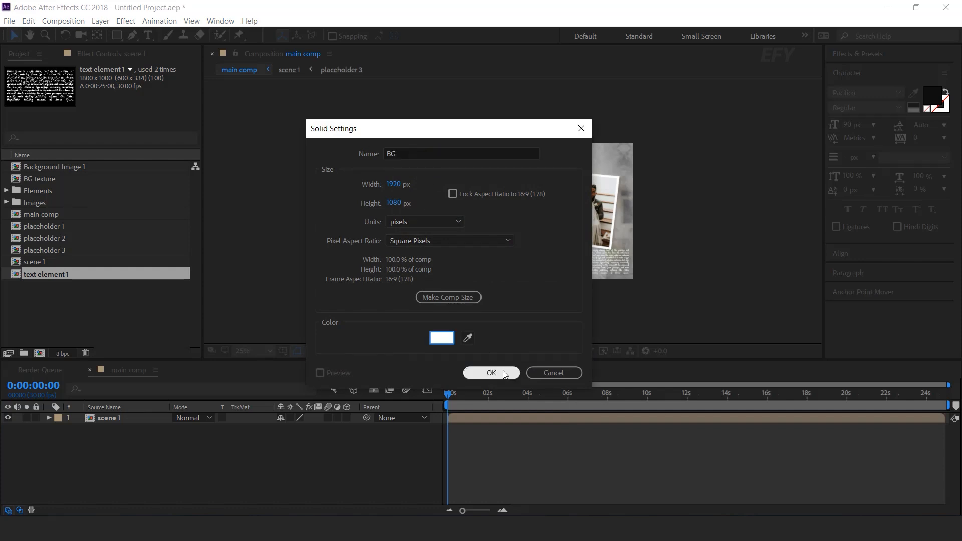
{"action": "left_click", "coordinate": [492, 373]}
{"action": "left_click_drag", "start_coordinate": [118, 418], "coordinate": [129, 443]}
{"action": "left_click", "coordinate": [196, 444]}
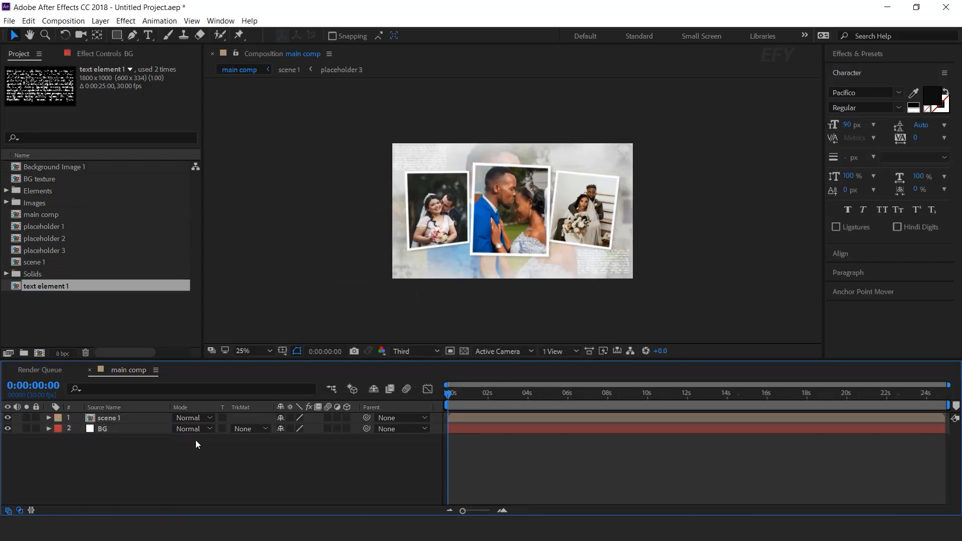
Draw a large ellipse shape layer centred on the comp with the Ellipse tool
{"action": "left_click", "coordinate": [118, 35]}
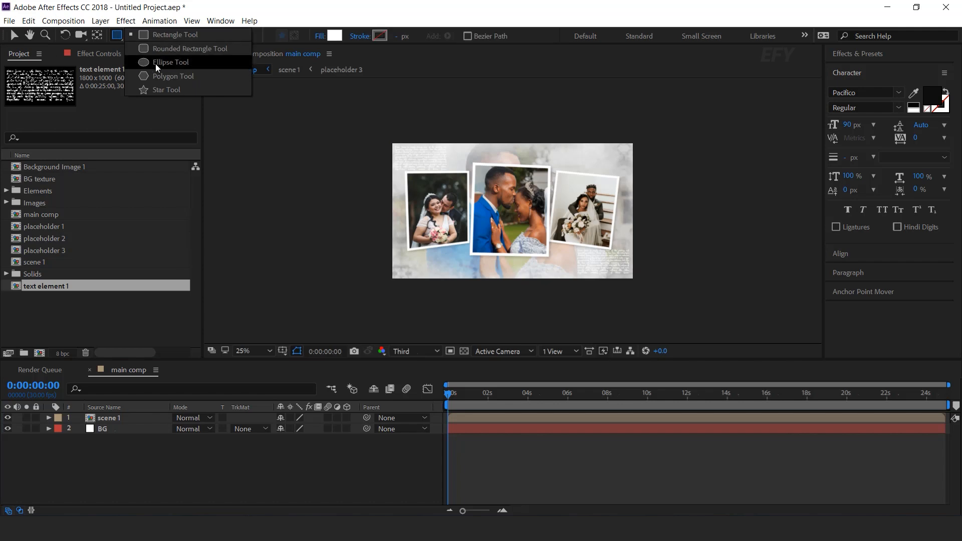
{"action": "left_click", "coordinate": [180, 68]}
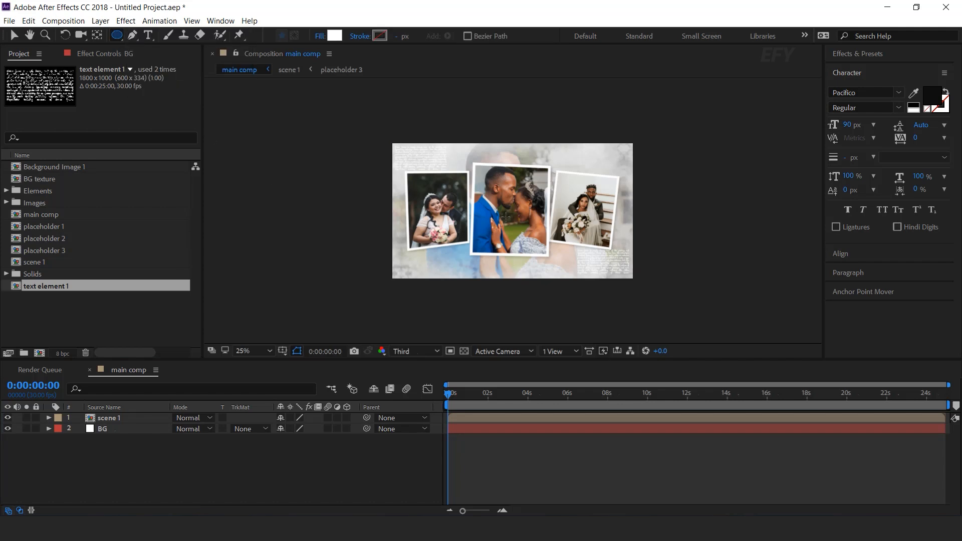
{"action": "left_click_drag", "start_coordinate": [511, 208], "coordinate": [662, 294]}
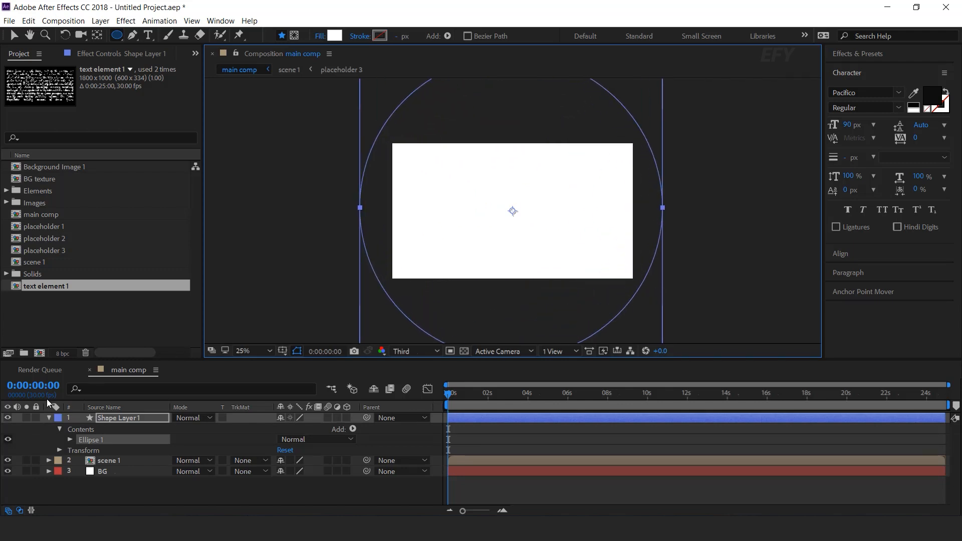
{"action": "left_click", "coordinate": [50, 418]}
Apply Gaussian Blur to the ellipse shape layer and set its Blurriness to 400
{"action": "key", "text": "ctrl+space"}
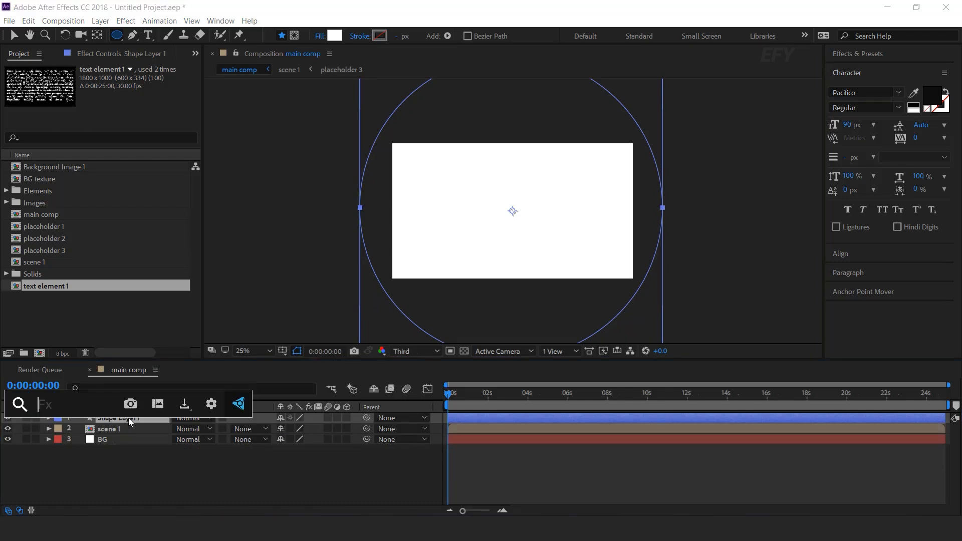
{"action": "type", "text": "gau"}
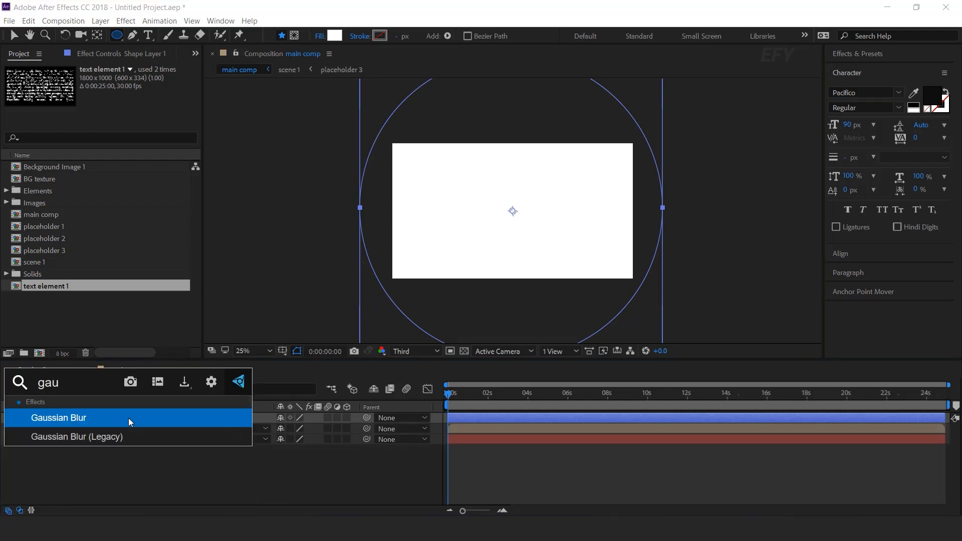
{"action": "left_click", "coordinate": [128, 418]}
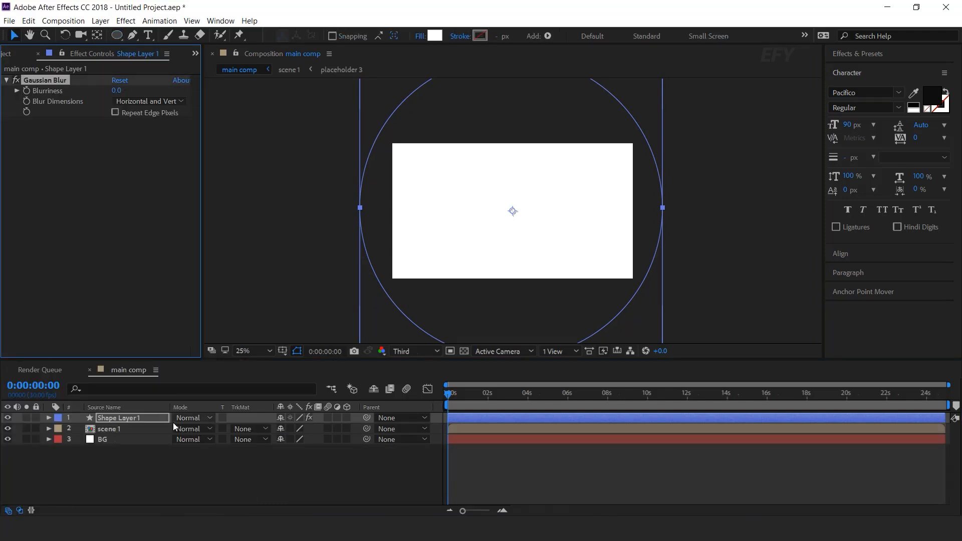
{"action": "left_click", "coordinate": [116, 93]}
Set scene 1's track matte to Alpha Matte from Shape Layer 1, then enable its 3D and collapse transformations switches
{"action": "left_click", "coordinate": [115, 430]}
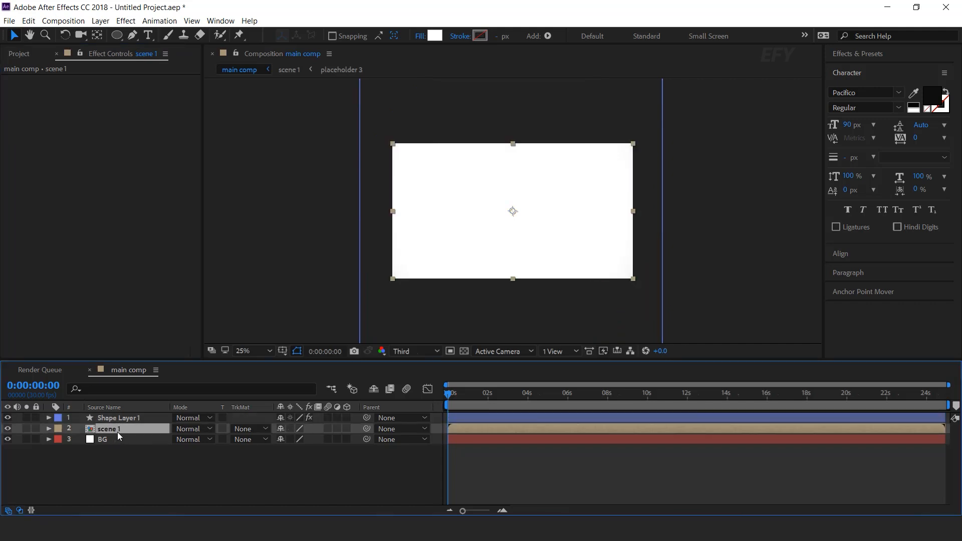
{"action": "left_click", "coordinate": [253, 430]}
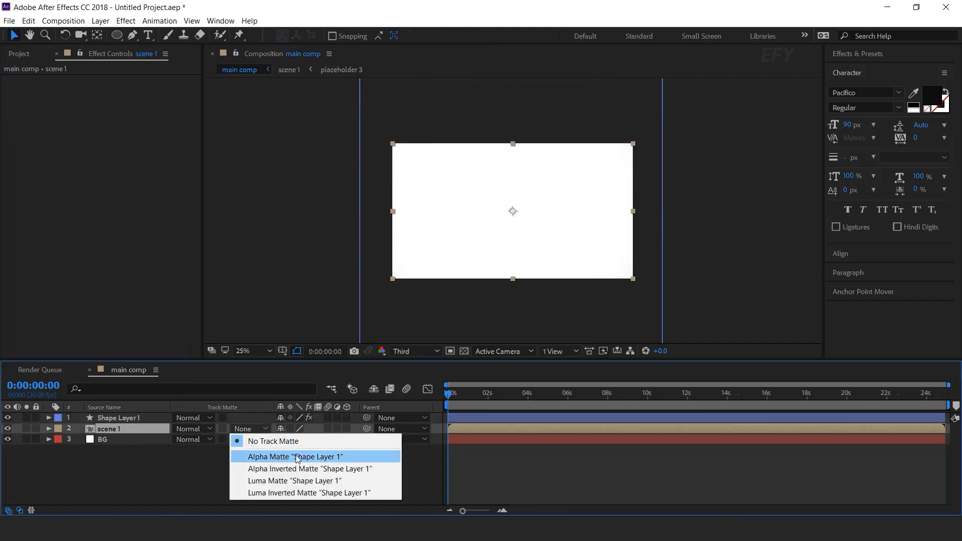
{"action": "left_click", "coordinate": [297, 457]}
{"action": "left_click", "coordinate": [347, 429]}
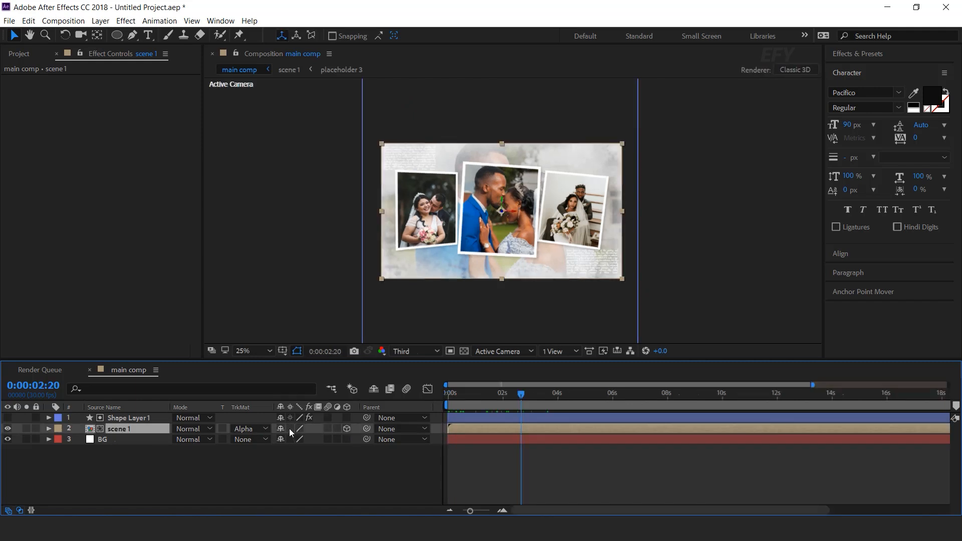
{"action": "left_click", "coordinate": [290, 429]}
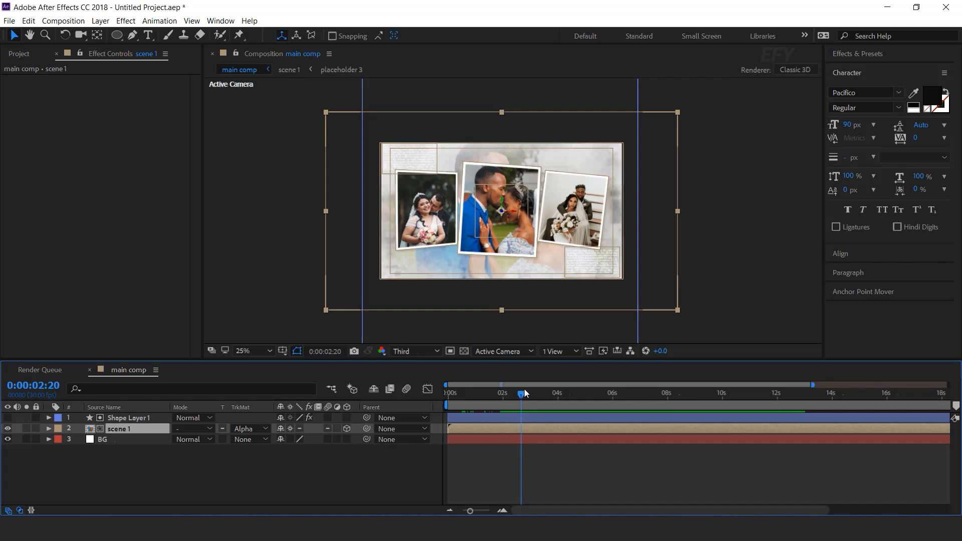
Add position keyframes to both layers at 0:00:02:20 and set their Y position to -1160 at the start
{"action": "left_click", "coordinate": [132, 422], "text": "ctrl"}
{"action": "key", "text": "p"}
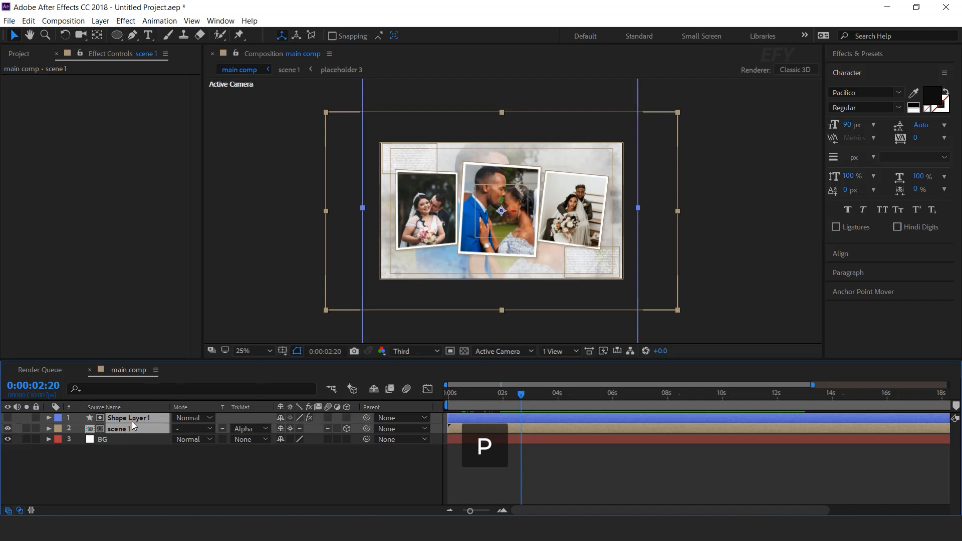
{"action": "left_click", "coordinate": [79, 429]}
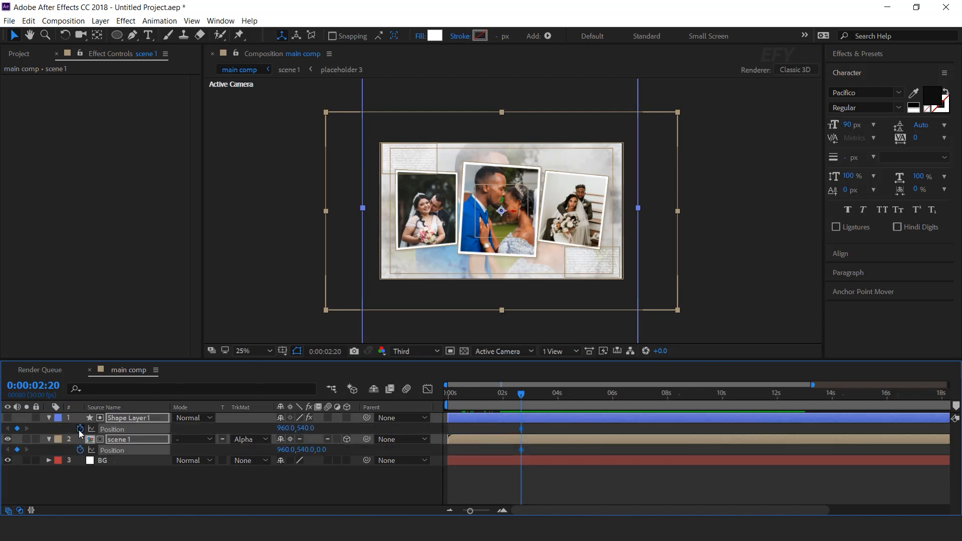
{"action": "left_click_drag", "start_coordinate": [519, 395], "coordinate": [432, 401]}
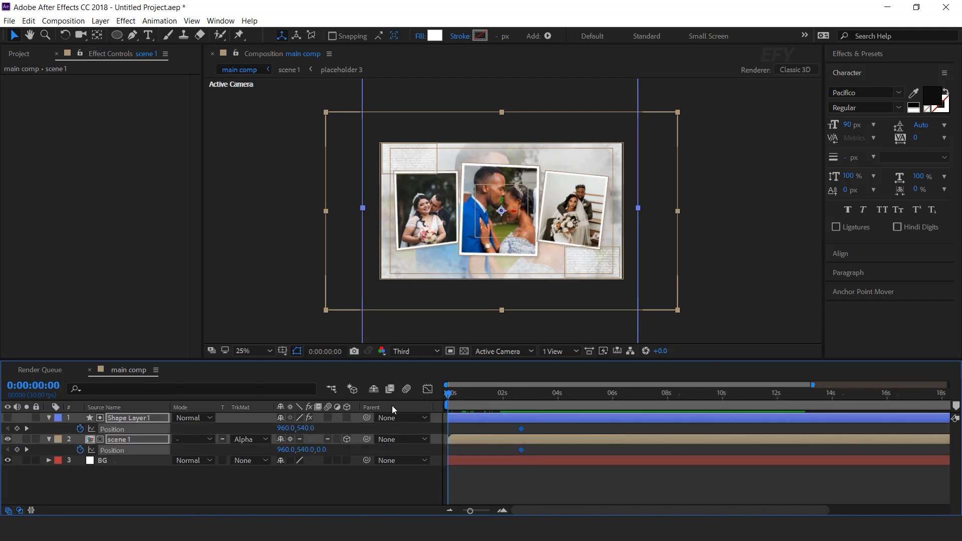
{"action": "left_click_drag", "start_coordinate": [292, 428], "coordinate": [198, 430]}
Apply Easy Ease to the position keyframes and steepen their speed curve in the Graph Editor
{"action": "left_click_drag", "start_coordinate": [537, 428], "coordinate": [434, 456]}
{"action": "right_click", "coordinate": [522, 428]}
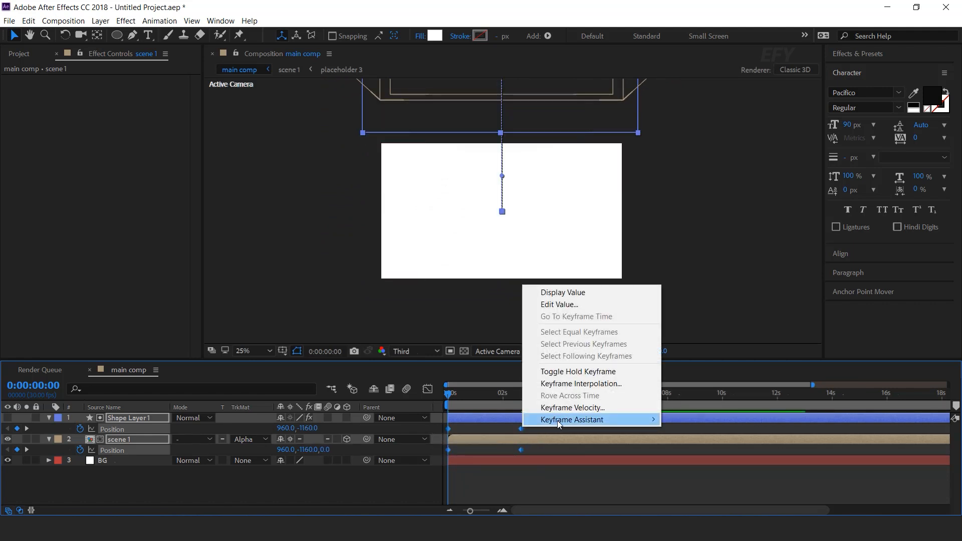
{"action": "mouse_move", "coordinate": [557, 420]}
{"action": "left_click", "coordinate": [729, 456]}
{"action": "left_click", "coordinate": [428, 390]}
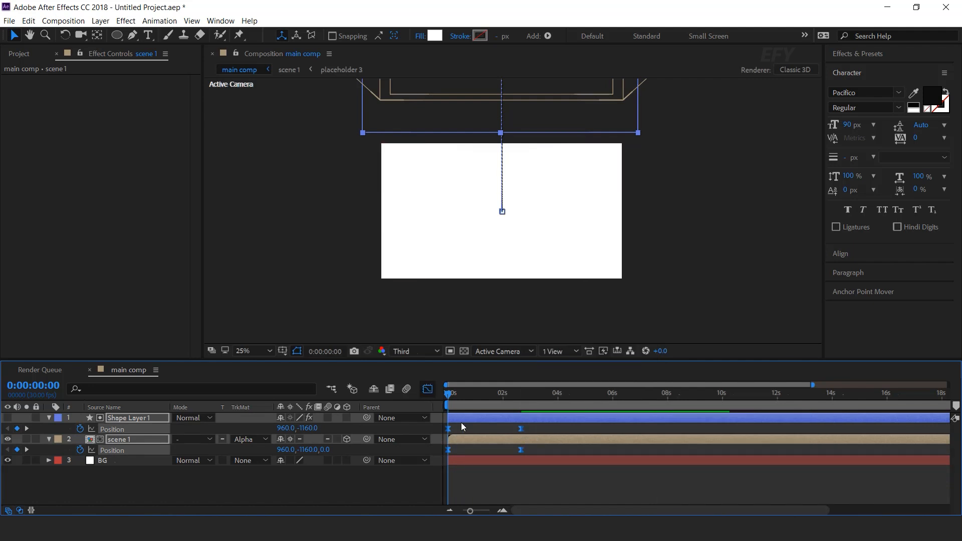
{"action": "left_click_drag", "start_coordinate": [502, 477], "coordinate": [490, 478]}
{"action": "left_click", "coordinate": [427, 389]}
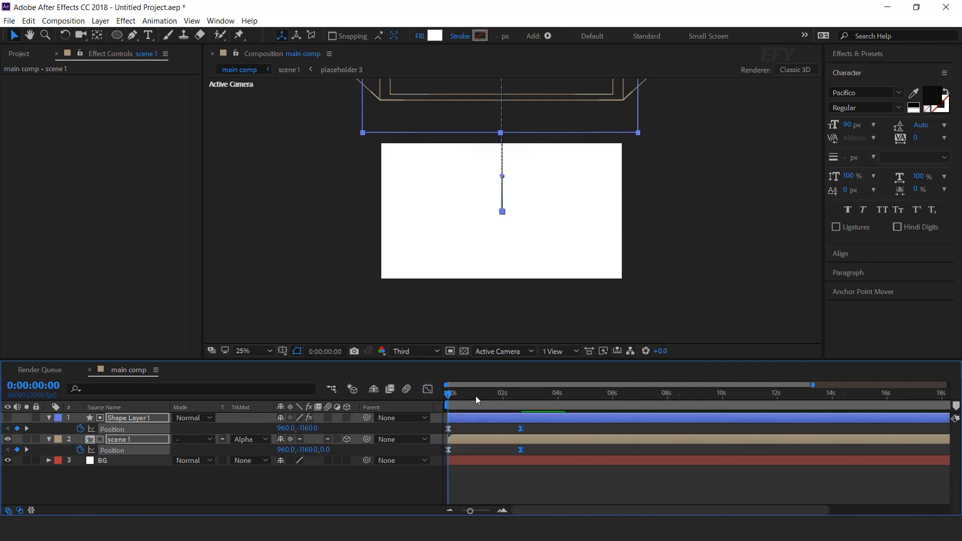
Preview the scene's drop-in animation
{"action": "left_click", "coordinate": [582, 489]}
{"action": "key", "text": "space"}
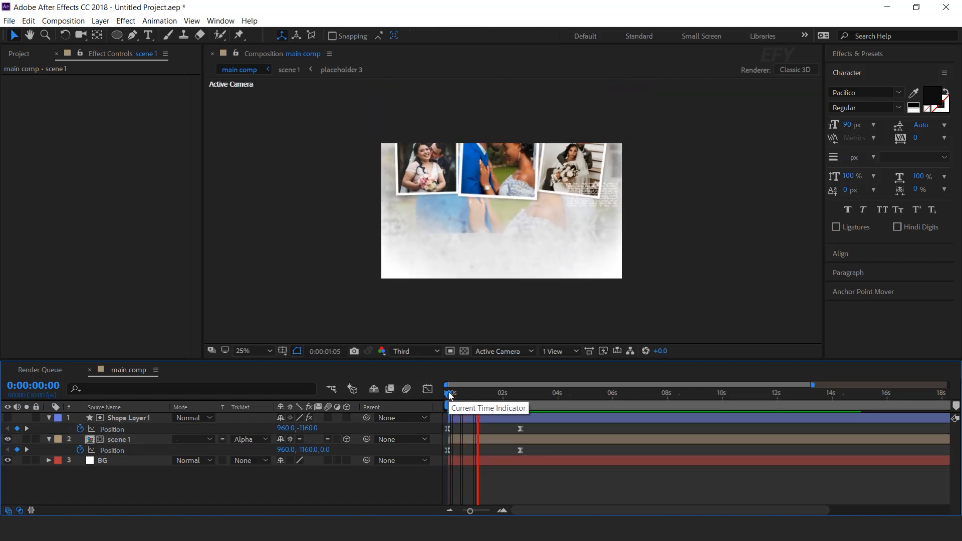
{"action": "key", "text": "space"}
{"action": "key", "text": "space"}
{"action": "key", "text": "space"}
Move the ending position keyframes earlier to about 0:00:02:00 and preview the result
{"action": "left_click_drag", "start_coordinate": [522, 452], "coordinate": [505, 428]}
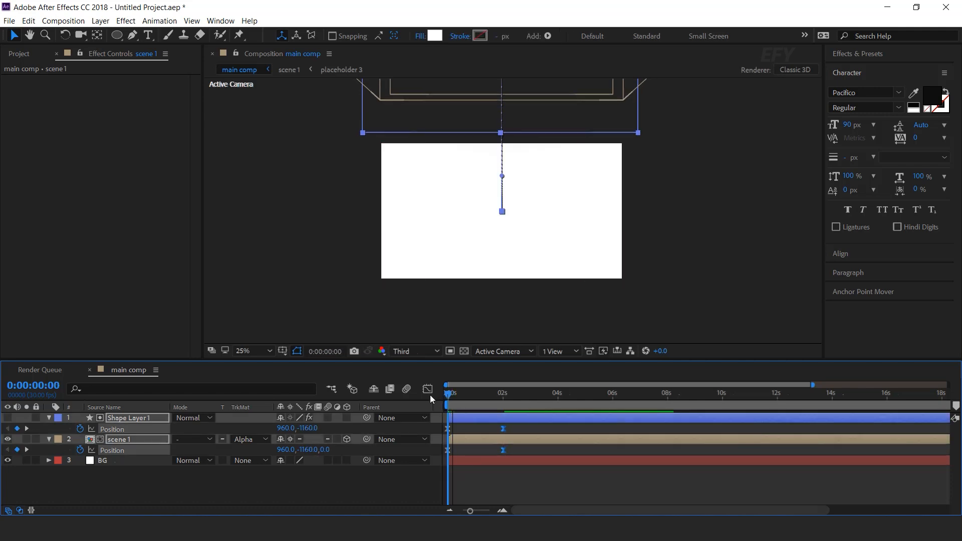
{"action": "left_click", "coordinate": [602, 476]}
{"action": "key", "text": "space"}
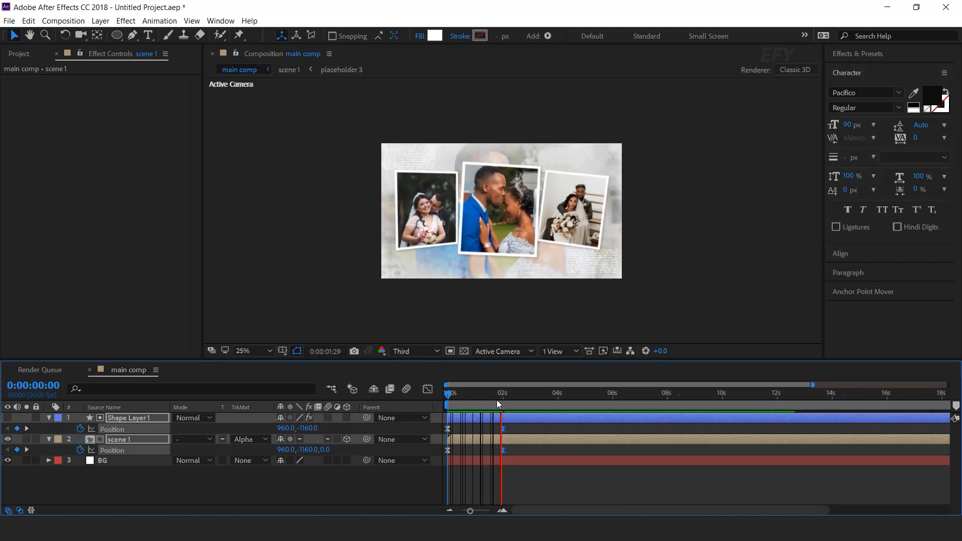
Add position keyframes for both Shape Layer 1 and scene 1 at 0:00:04:01
{"action": "left_click", "coordinate": [512, 397]}
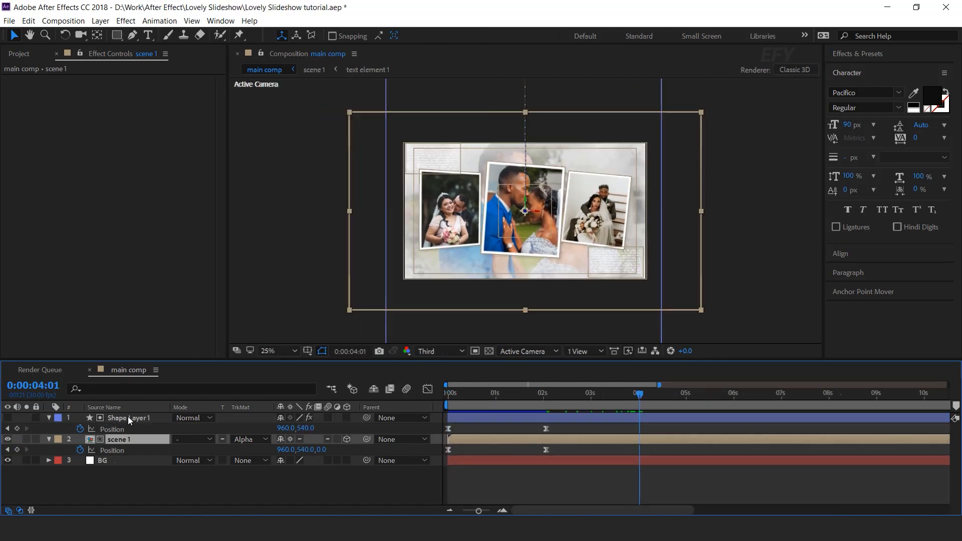
{"action": "left_click", "coordinate": [128, 416]}
{"action": "left_click", "coordinate": [125, 437]}
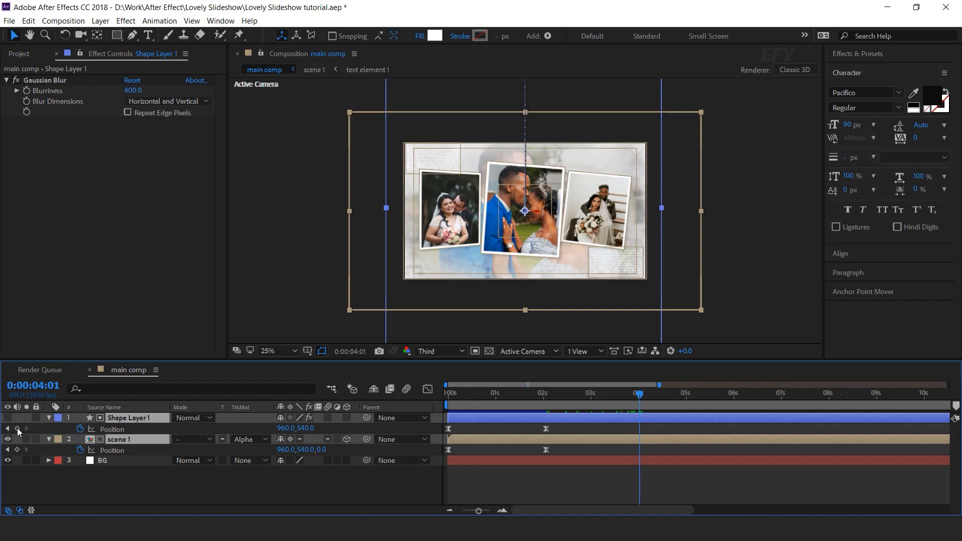
{"action": "key", "text": "alt+shift+p"}
At 0:00:05:21, set both layers' Y position to 2271 so the scene slides down out of frame
{"action": "left_click_drag", "start_coordinate": [635, 393], "coordinate": [719, 396]}
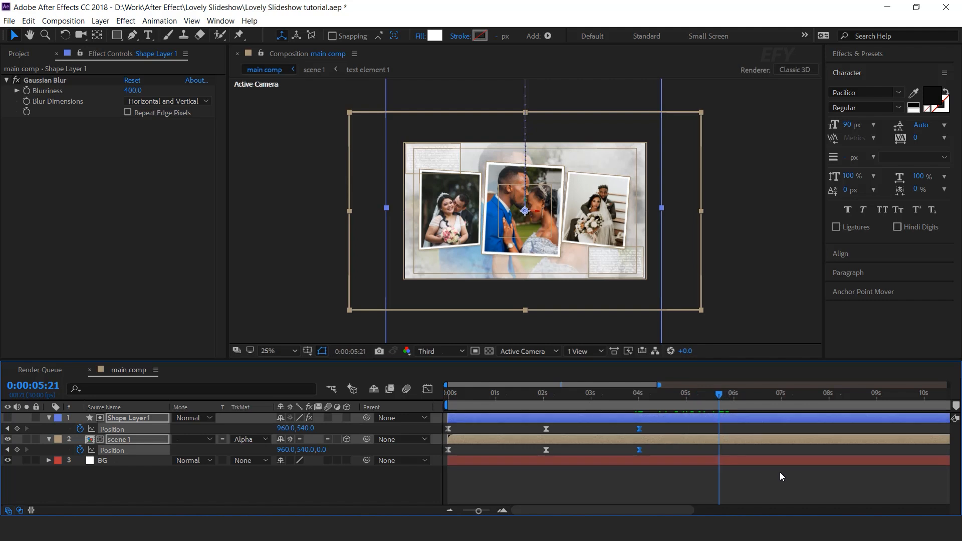
{"action": "left_click_drag", "start_coordinate": [304, 450], "coordinate": [441, 453]}
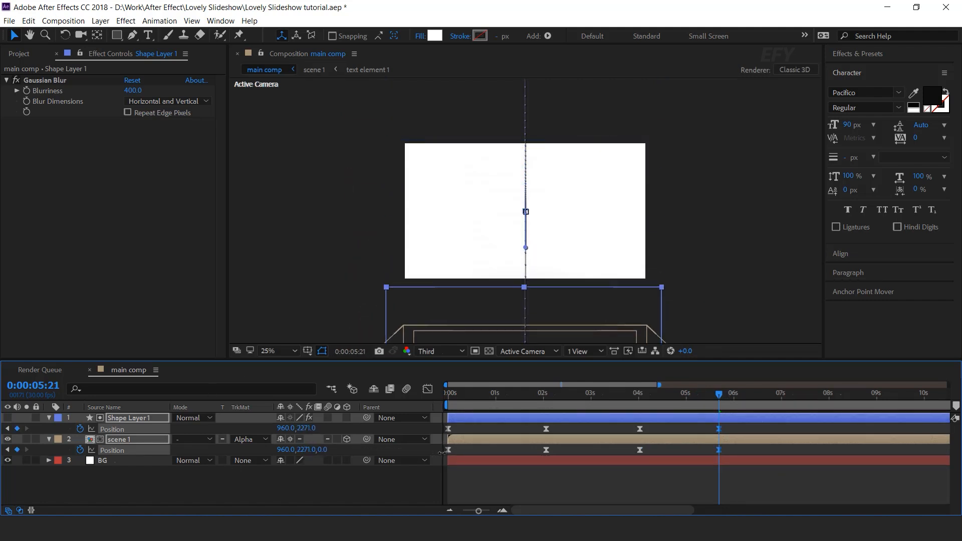
Preview the scene's slide-in and slide-out animation from the beginning
{"action": "left_click_drag", "start_coordinate": [479, 511], "coordinate": [474, 511]}
{"action": "left_click_drag", "start_coordinate": [486, 395], "coordinate": [394, 429]}
{"action": "key", "text": "Home"}
{"action": "key", "text": "space"}
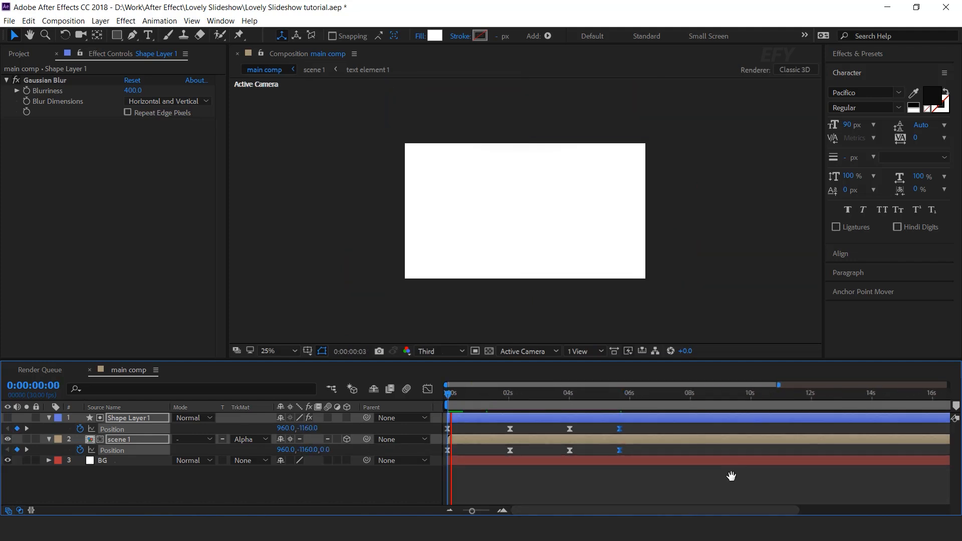
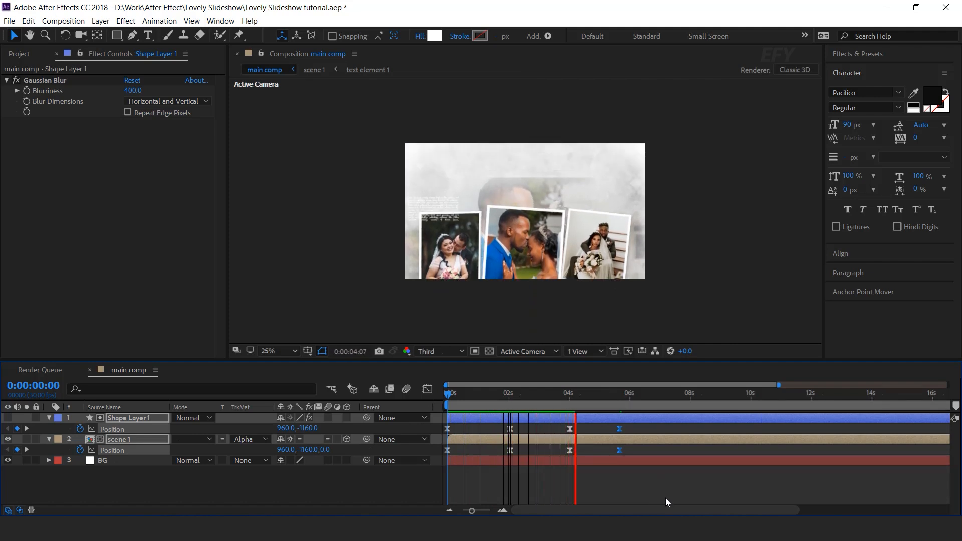
Ease the slide-in and slide-out position keyframes by adjusting their speed graph handles for a smoother motion
{"action": "left_click", "coordinate": [601, 403]}
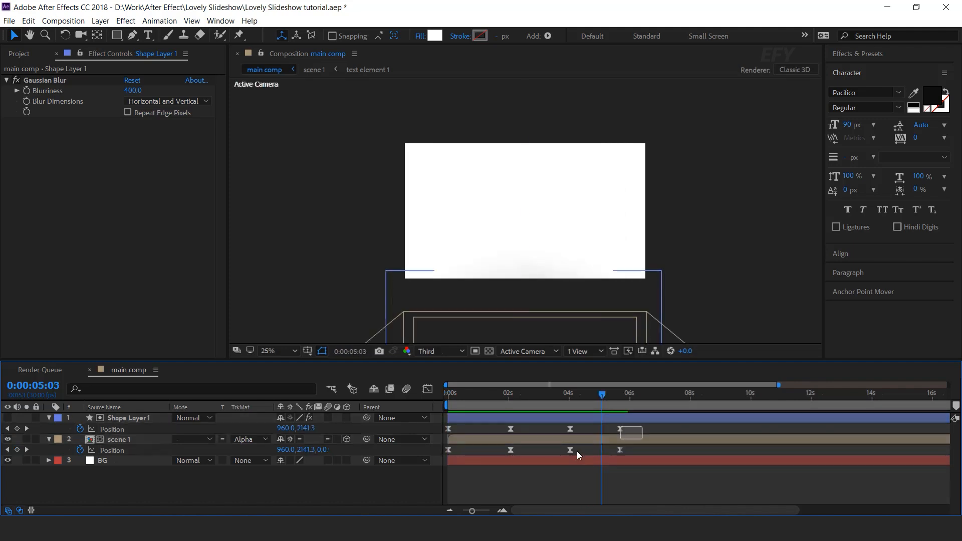
{"action": "left_click", "coordinate": [428, 389]}
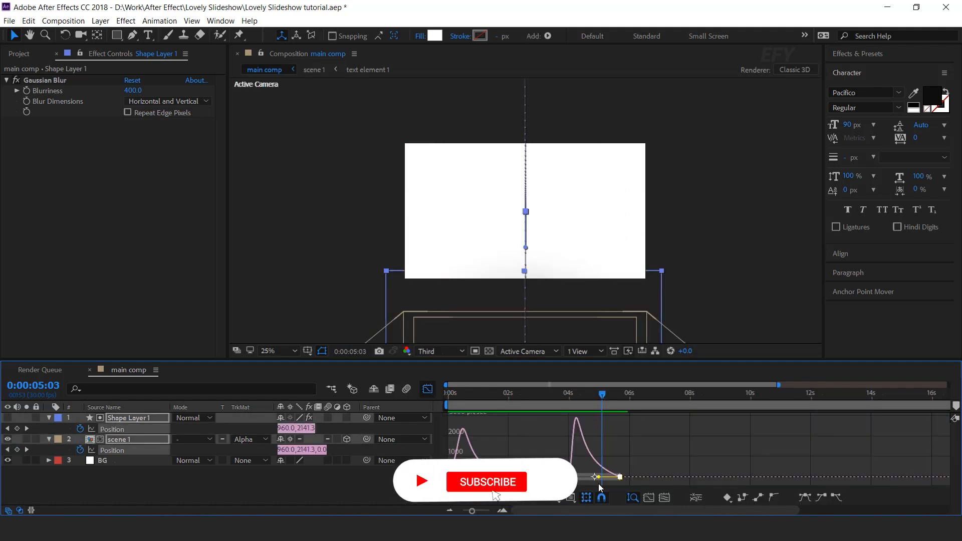
{"action": "left_click_drag", "start_coordinate": [614, 510], "coordinate": [575, 510]}
{"action": "left_click_drag", "start_coordinate": [822, 464], "coordinate": [775, 477]}
{"action": "left_click_drag", "start_coordinate": [708, 468], "coordinate": [735, 477]}
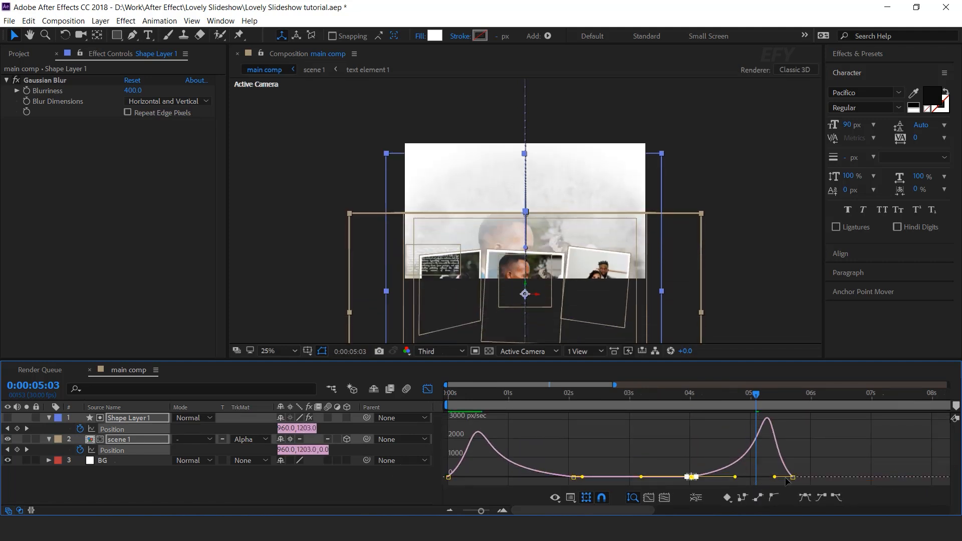
{"action": "left_click", "coordinate": [427, 389]}
Preview the eased slide animation of the scene from the beginning
{"action": "key", "text": "minus"}
{"action": "key", "text": "minus"}
{"action": "mouse_move", "coordinate": [604, 428]}
{"action": "left_mouse_down"}
{"action": "mouse_move", "coordinate": [577, 454]}
{"action": "mouse_move", "coordinate": [589, 429]}
{"action": "left_mouse_up"}
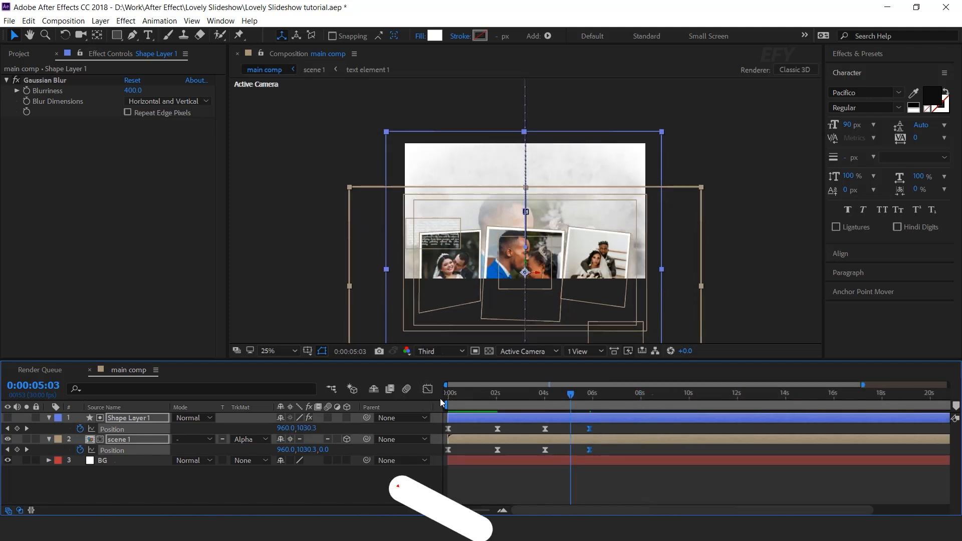
{"action": "key", "text": "Home"}
{"action": "key", "text": "space"}
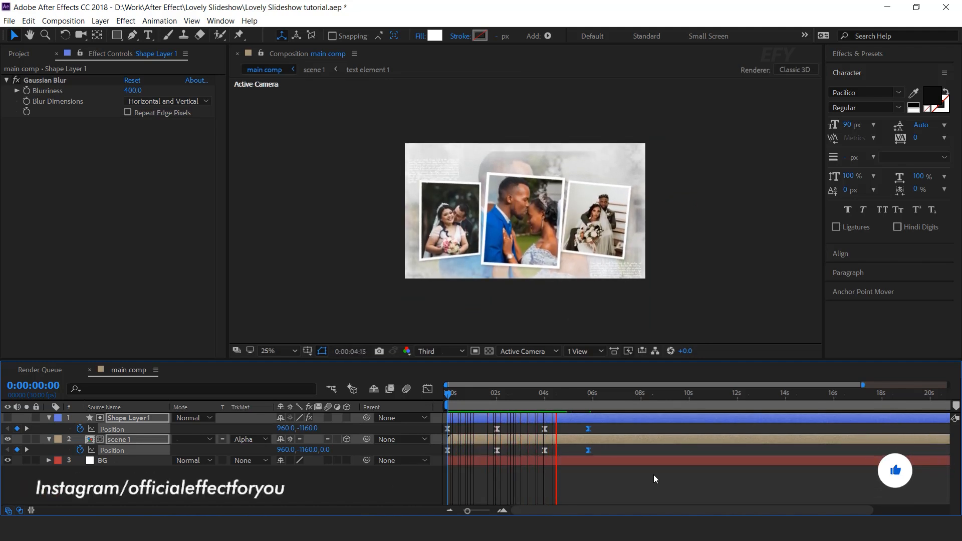
{"action": "key", "text": "space"}
Collapse the Shape Layer 1 and scene 1 layer properties in main comp
{"action": "left_click", "coordinate": [589, 394]}
{"action": "left_click", "coordinate": [49, 438]}
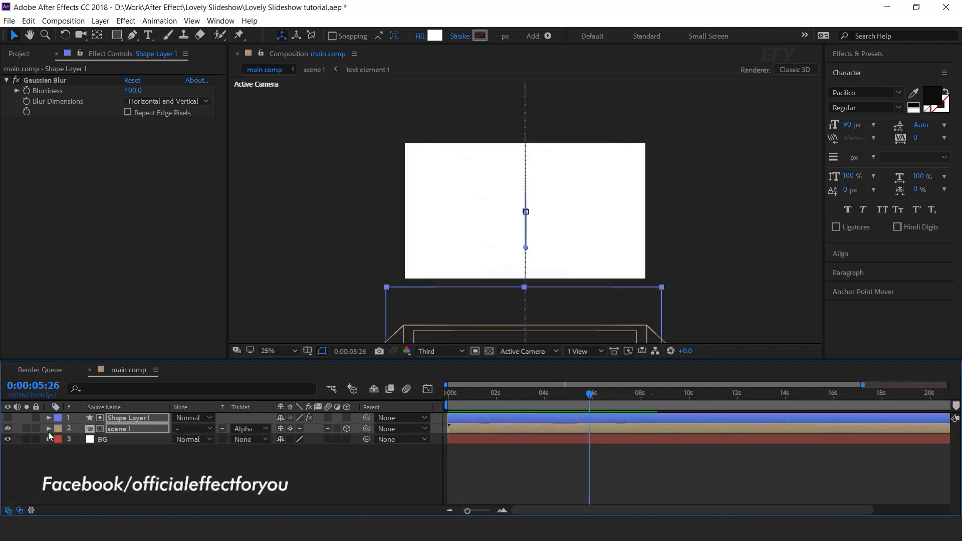
{"action": "left_click", "coordinate": [90, 464]}
{"action": "key", "text": "Home"}
{"action": "left_click_drag", "start_coordinate": [449, 395], "coordinate": [523, 395]}
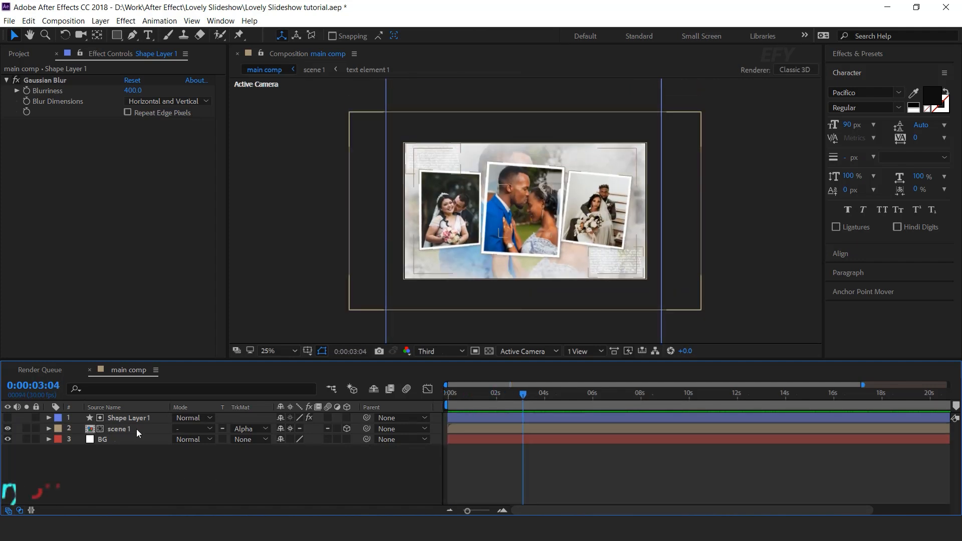
Duplicate the scene 1 composition in the project to create scene 2
{"action": "left_click", "coordinate": [137, 429]}
{"action": "left_click", "coordinate": [15, 53]}
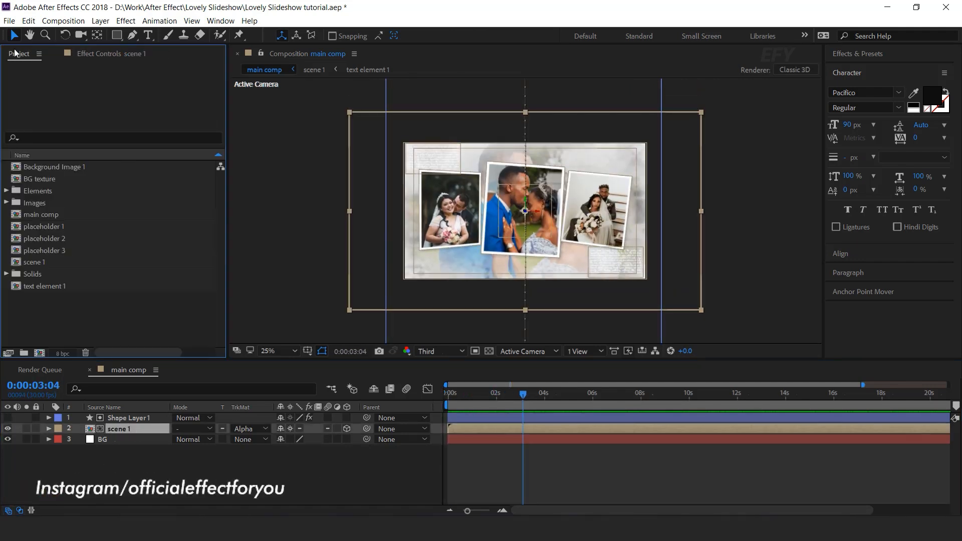
{"action": "left_click", "coordinate": [43, 263]}
{"action": "key", "text": "ctrl+d"}
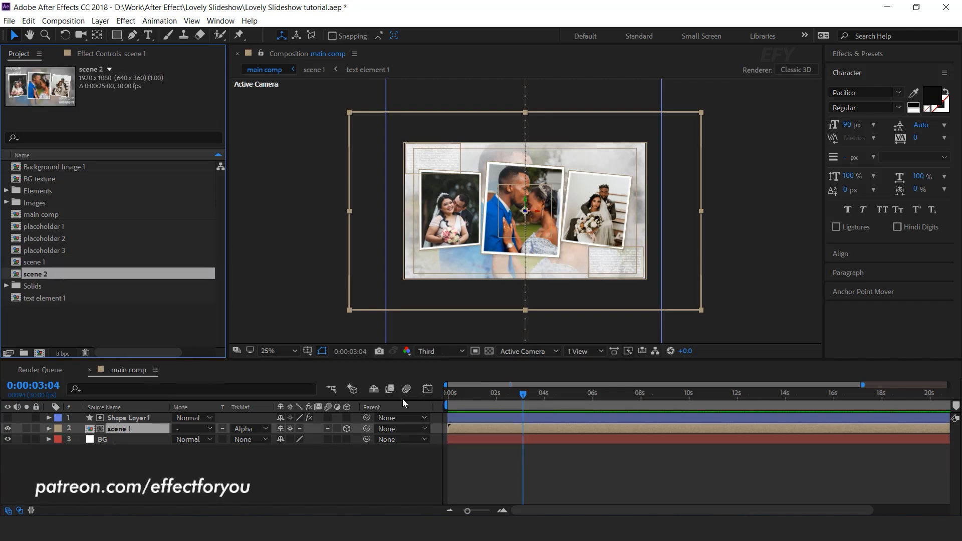
Duplicate the Shape Layer 1 and scene 1 layers and shift the copies to start about 4.8 seconds in
{"action": "left_click", "coordinate": [124, 421]}
{"action": "left_click", "coordinate": [126, 428], "text": "ctrl"}
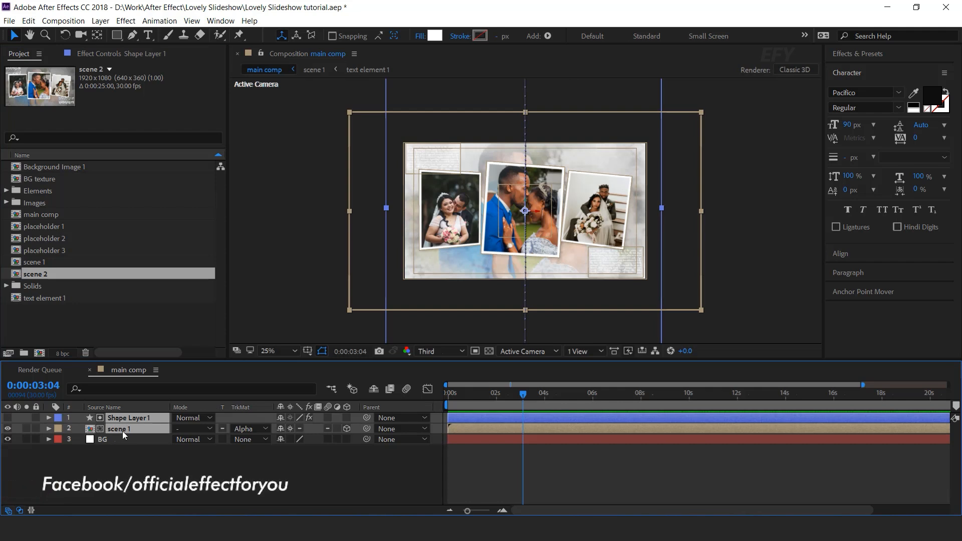
{"action": "key", "text": "ctrl+d"}
{"action": "left_click_drag", "start_coordinate": [460, 427], "coordinate": [594, 427]}
{"action": "left_click_drag", "start_coordinate": [535, 395], "coordinate": [570, 396]}
{"action": "left_click_drag", "start_coordinate": [612, 430], "coordinate": [583, 429]}
{"action": "left_click_drag", "start_coordinate": [575, 396], "coordinate": [553, 395]}
Preview the transition between the original and duplicated scene layers
{"action": "key", "text": "space"}
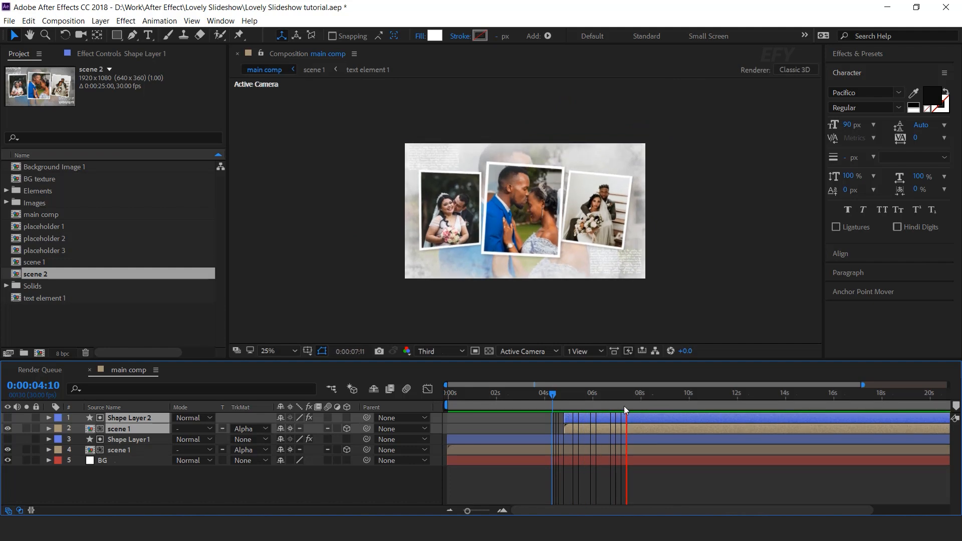
{"action": "left_click_drag", "start_coordinate": [603, 394], "coordinate": [627, 394]}
{"action": "left_click", "coordinate": [670, 479]}
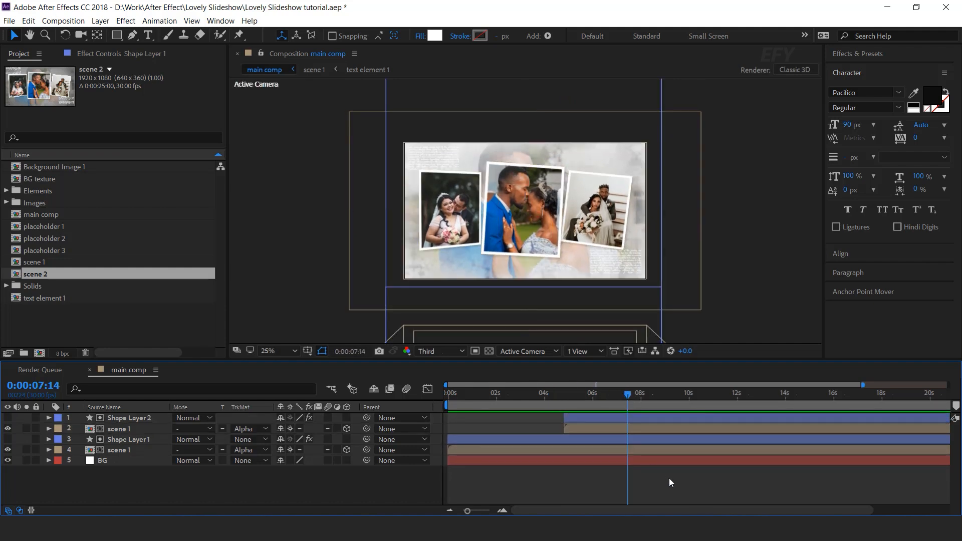
Replace the duplicated scene 1 layer with the scene 2 composition and open scene 2
{"action": "left_click", "coordinate": [621, 429]}
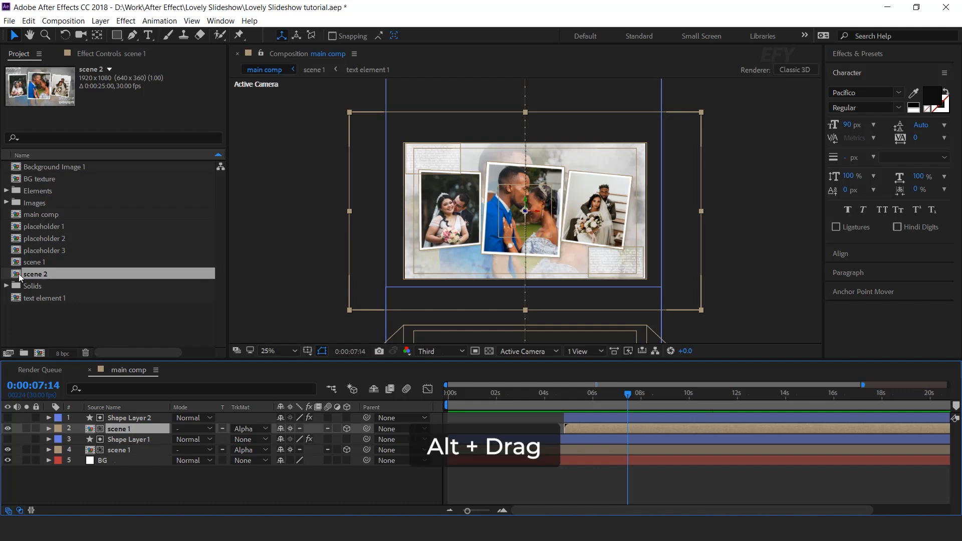
{"action": "left_click_drag", "start_coordinate": [26, 278], "coordinate": [123, 431]}
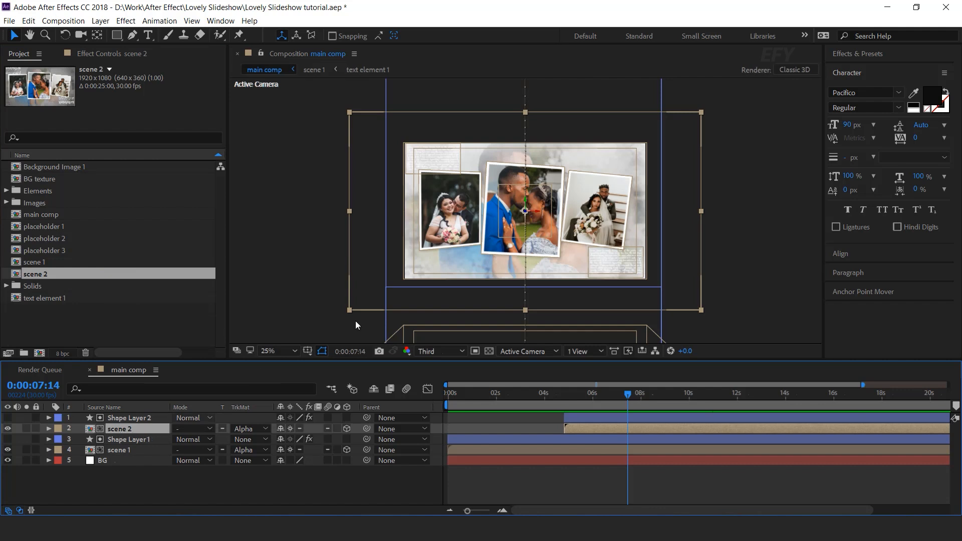
{"action": "double_click", "coordinate": [124, 427]}
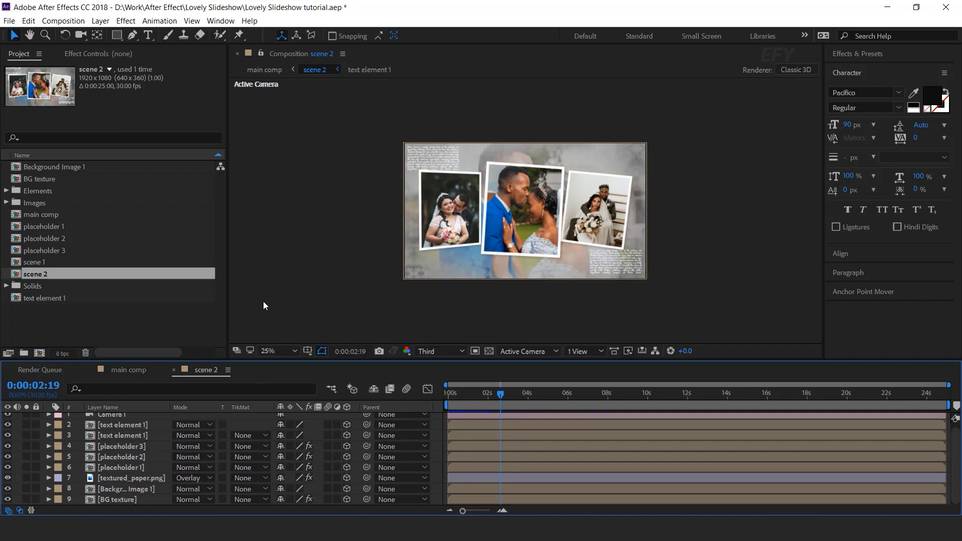
Hide the placeholder 3 layer in scene 2 and select the middle photo frame
{"action": "left_click", "coordinate": [130, 468]}
{"action": "left_click", "coordinate": [129, 460]}
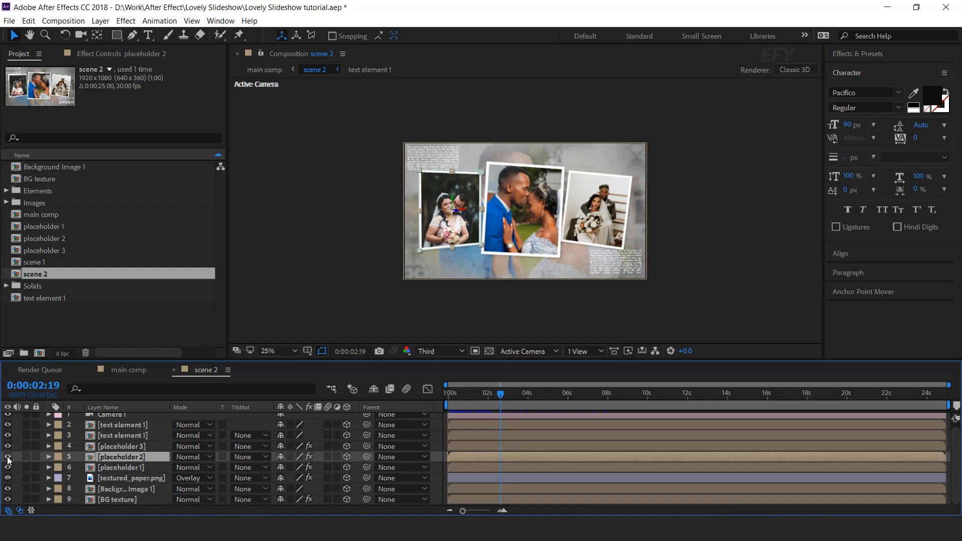
{"action": "left_click", "coordinate": [145, 446]}
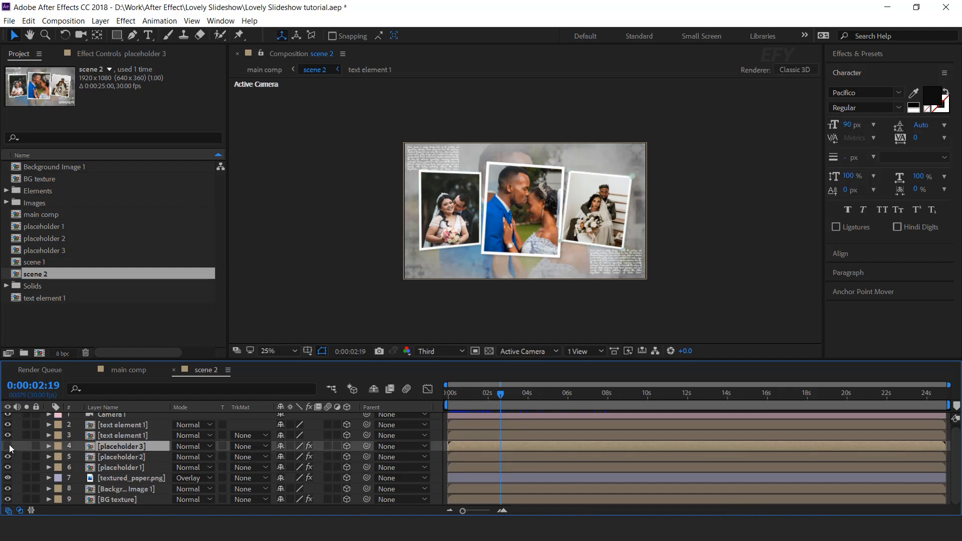
{"action": "left_click", "coordinate": [8, 446]}
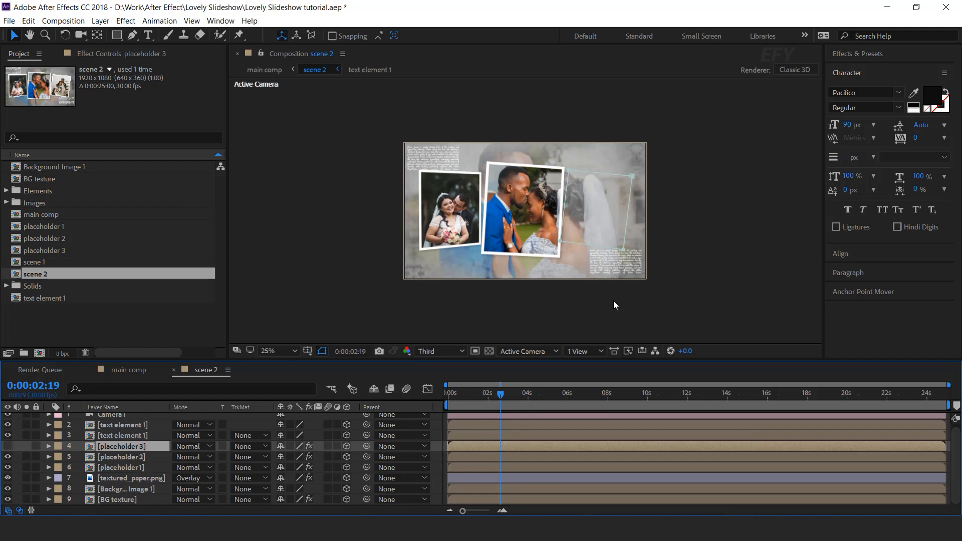
{"action": "left_click", "coordinate": [142, 456]}
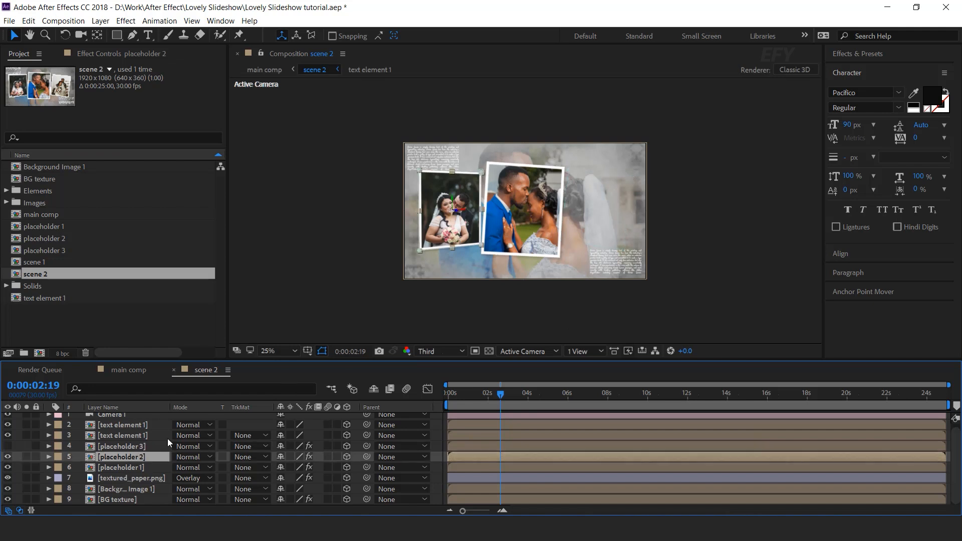
{"action": "left_click", "coordinate": [515, 186]}
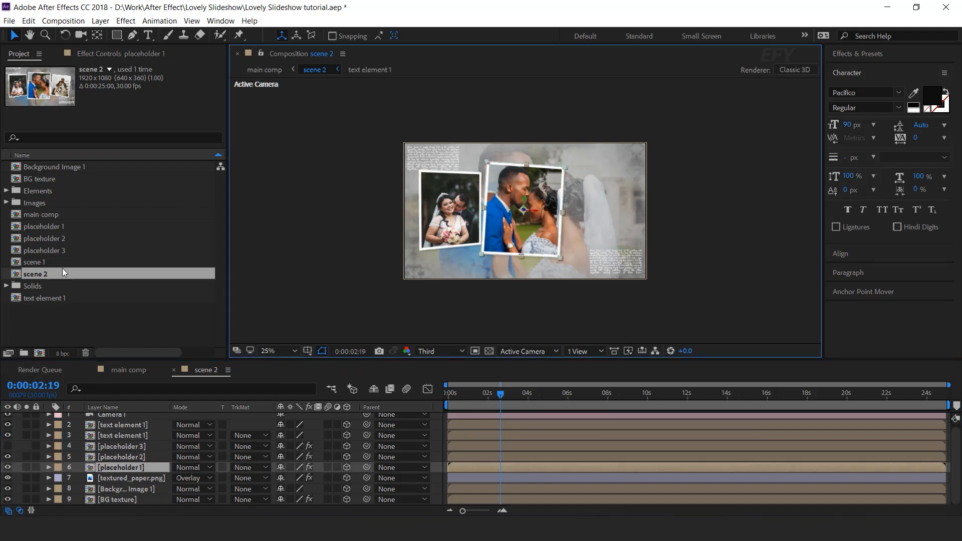
Duplicate the placeholder 3 composition as placeholder 4 and swap it in for the placeholder 1 layer
{"action": "left_click", "coordinate": [63, 253]}
{"action": "key", "text": "ctrl+d"}
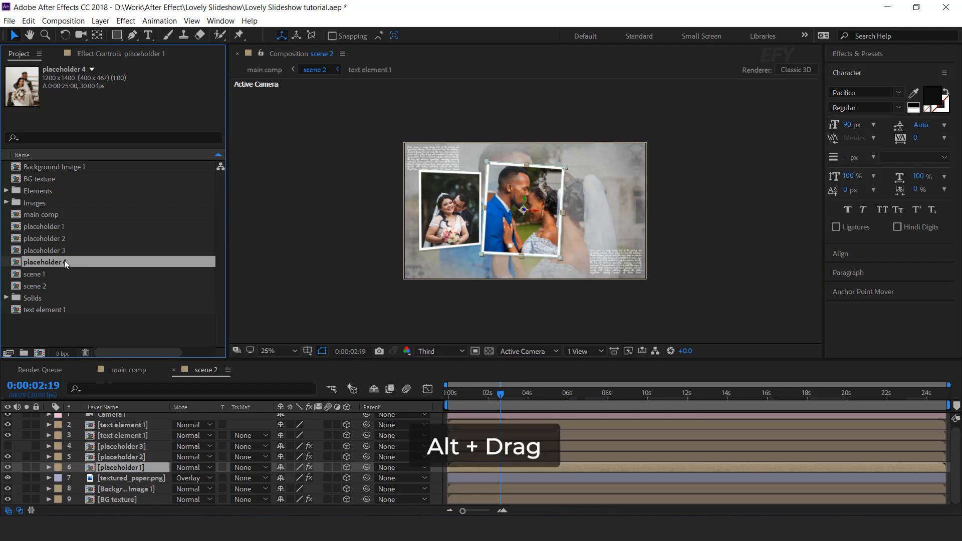
{"action": "left_click_drag", "start_coordinate": [74, 269], "coordinate": [143, 470]}
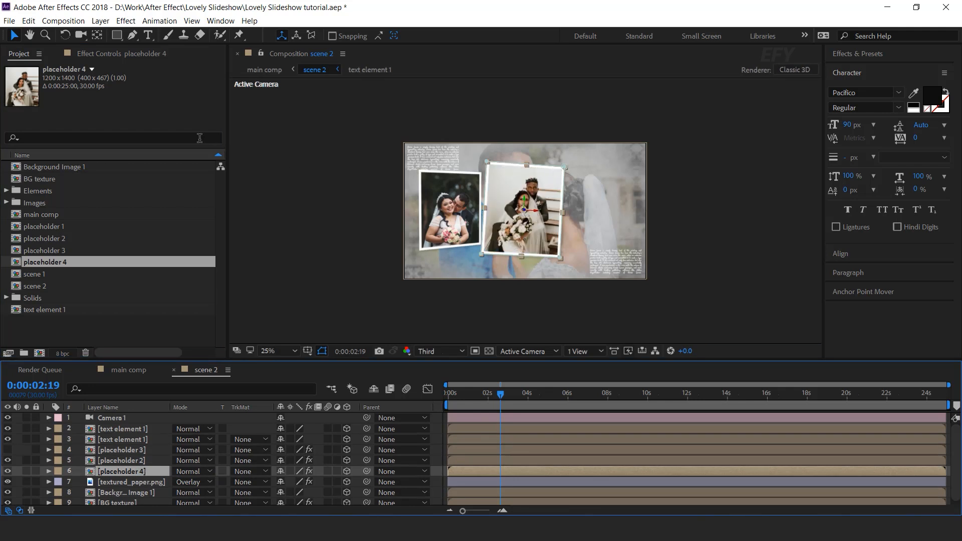
Open placeholder 4 and set its composition size to 2273 × 1300 px
{"action": "double_click", "coordinate": [136, 473]}
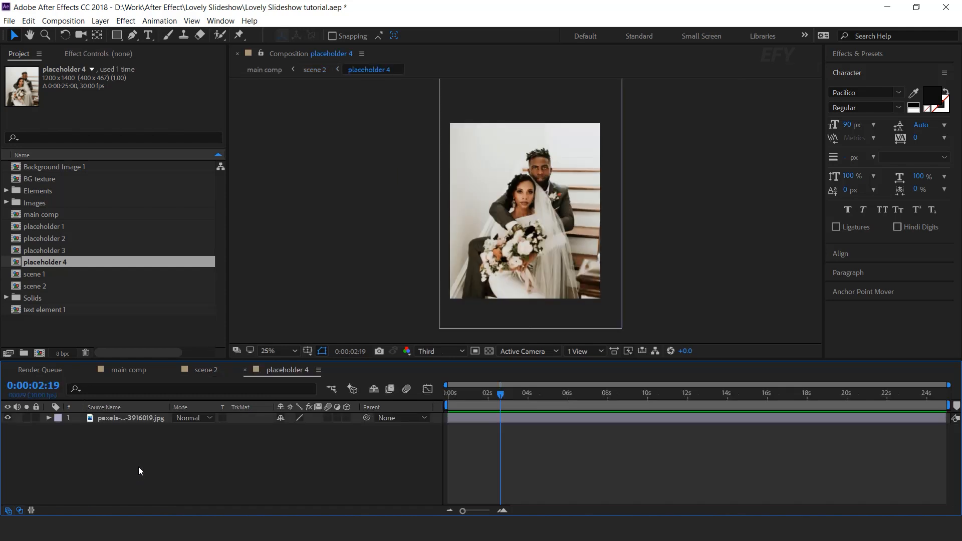
{"action": "left_click", "coordinate": [65, 21]}
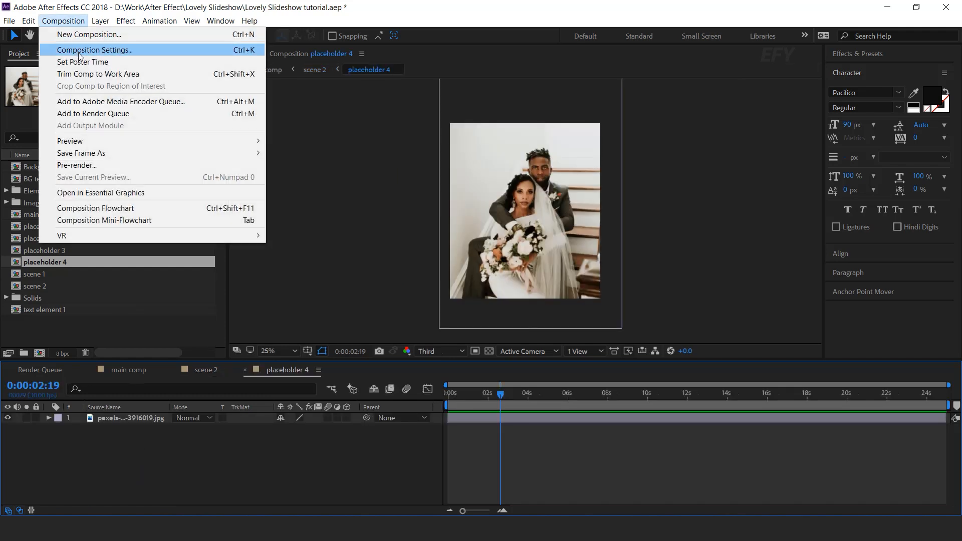
{"action": "left_click", "coordinate": [80, 56]}
{"action": "left_click_drag", "start_coordinate": [674, 106], "coordinate": [478, 320]}
{"action": "left_click_drag", "start_coordinate": [444, 399], "coordinate": [892, 399]}
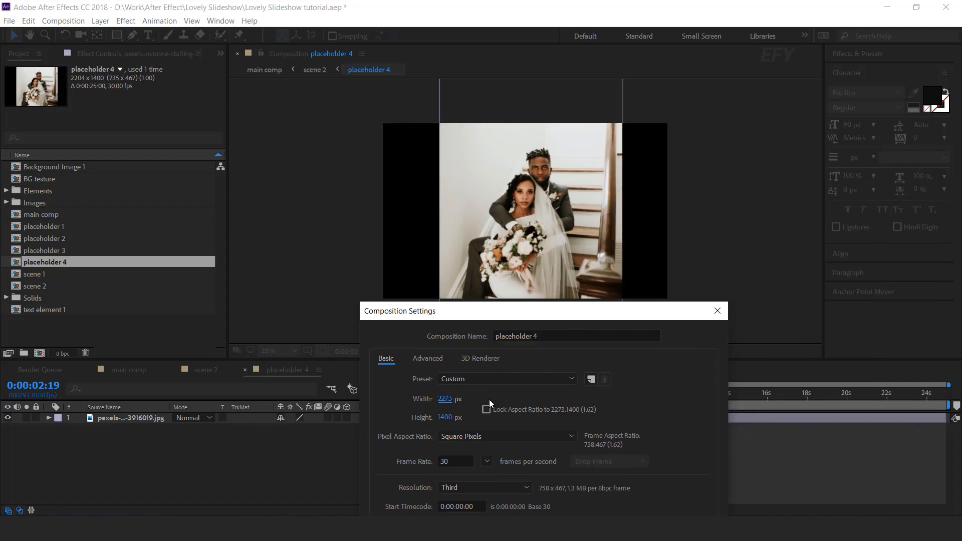
{"action": "left_click_drag", "start_coordinate": [445, 418], "coordinate": [323, 426]}
{"action": "left_click_drag", "start_coordinate": [487, 310], "coordinate": [556, 330]}
{"action": "left_click_drag", "start_coordinate": [513, 443], "coordinate": [595, 445]}
{"action": "left_click", "coordinate": [517, 444]}
{"action": "type", "text": "1300"}
{"action": "key", "text": "Tab"}
{"action": "left_click_drag", "start_coordinate": [658, 340], "coordinate": [669, 202]}
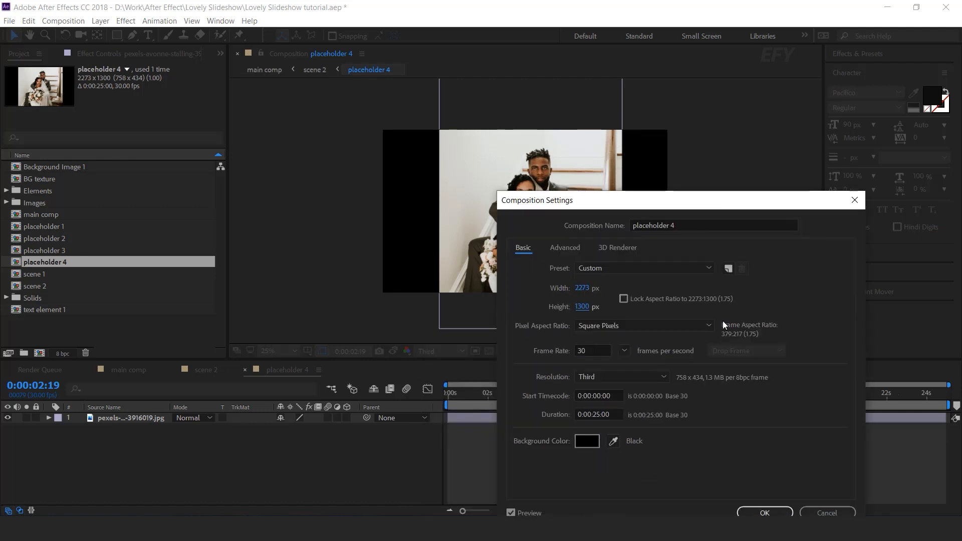
{"action": "left_click", "coordinate": [762, 512]}
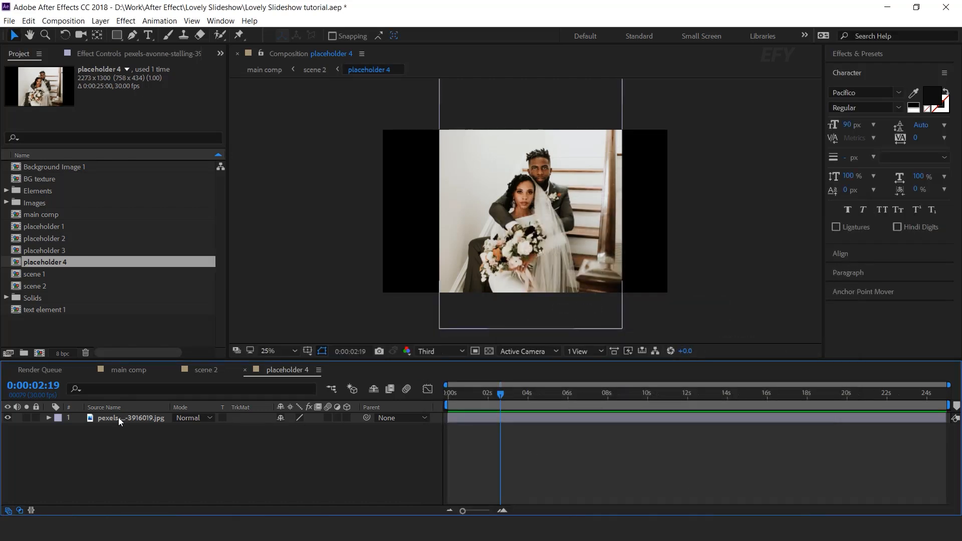
Replace the photo in placeholder 4 with pexels-jonathan-borba-3014857.jpg and scale it to fill the frame
{"action": "left_click", "coordinate": [6, 203]}
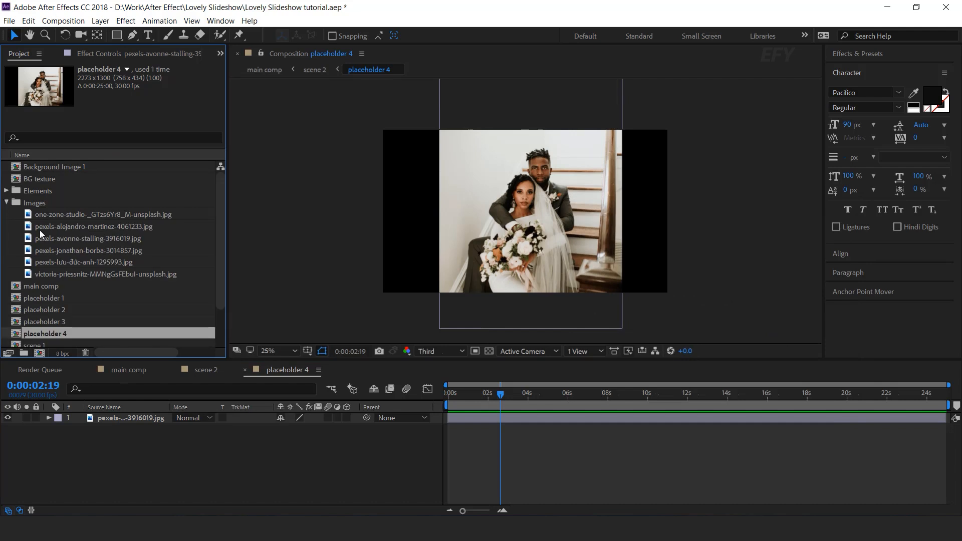
{"action": "left_click", "coordinate": [135, 237]}
{"action": "left_click_drag", "start_coordinate": [134, 245], "coordinate": [166, 418]}
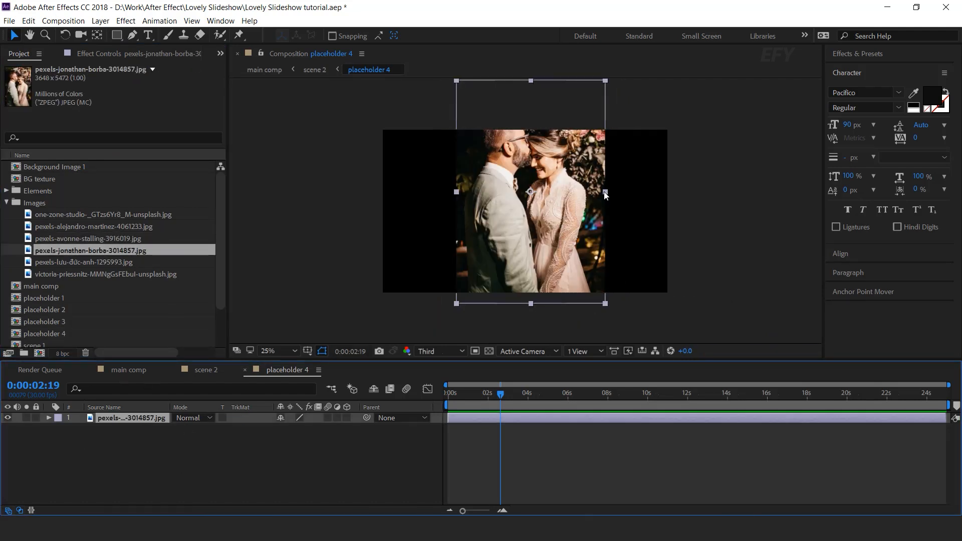
{"action": "left_click_drag", "start_coordinate": [604, 193], "coordinate": [674, 205]}
{"action": "left_click_drag", "start_coordinate": [583, 191], "coordinate": [580, 275]}
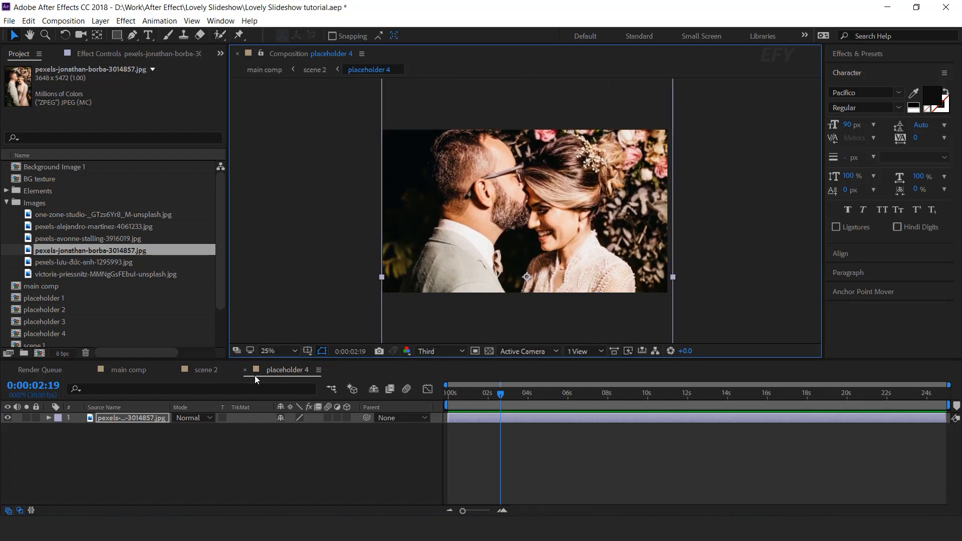
Return to scene 2 and move the new landscape photo frame to the right
{"action": "left_click", "coordinate": [244, 370]}
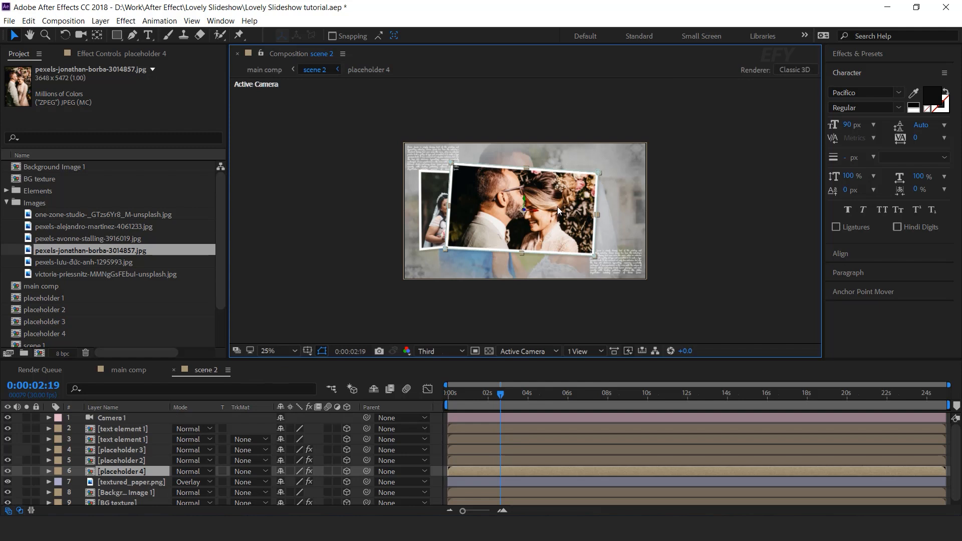
{"action": "left_click_drag", "start_coordinate": [535, 212], "coordinate": [572, 211]}
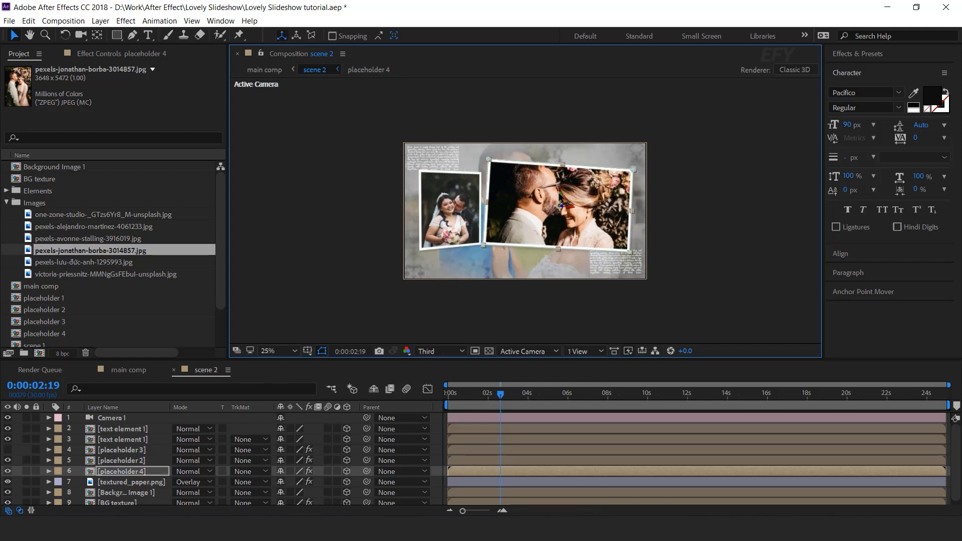
Duplicate the placeholder 3 composition as placeholder 5 and swap it in for the placeholder 2 layer
{"action": "left_click", "coordinate": [451, 229]}
{"action": "left_click", "coordinate": [6, 203]}
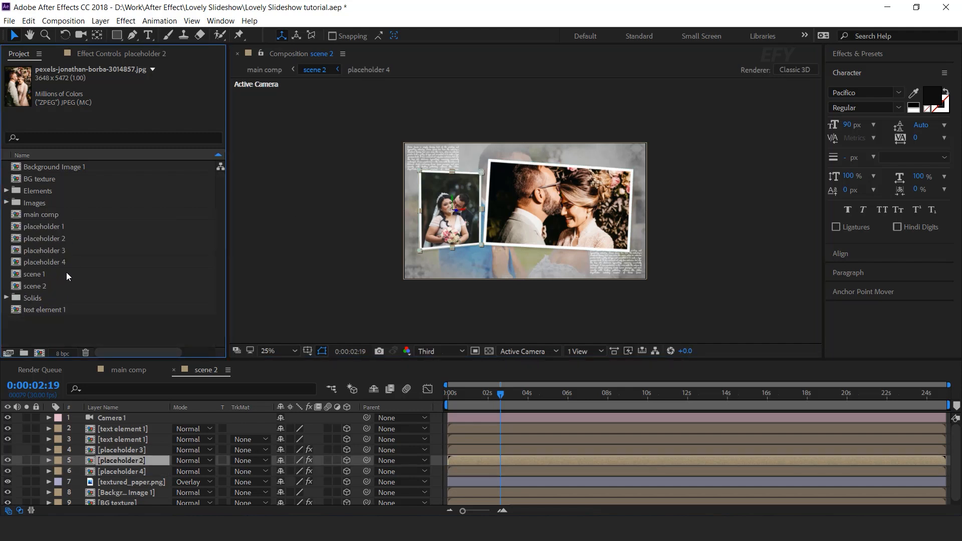
{"action": "left_click", "coordinate": [65, 261]}
{"action": "left_click", "coordinate": [56, 250]}
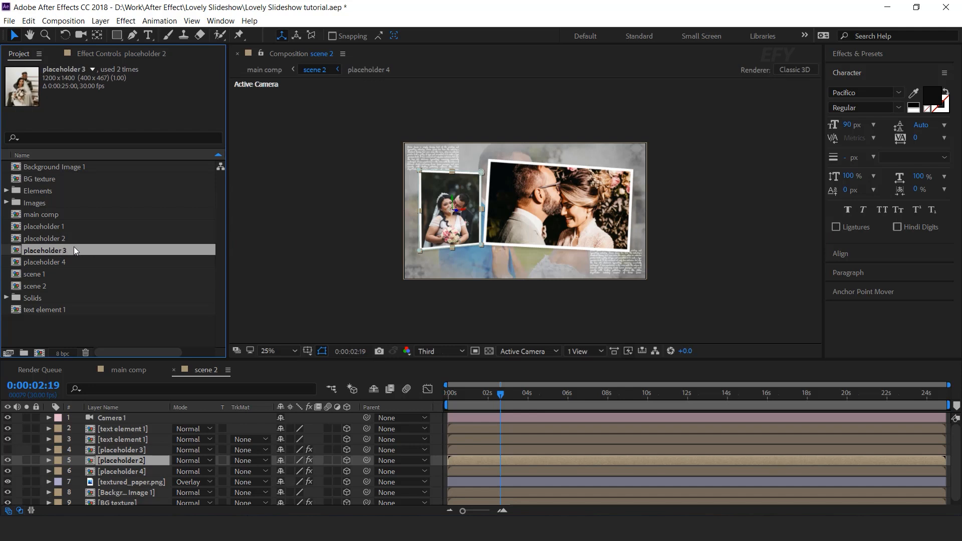
{"action": "key", "text": "ctrl+d"}
{"action": "left_click_drag", "start_coordinate": [54, 272], "coordinate": [146, 462]}
Open placeholder 5 and replace its photo with pexels-luu-đức-anh-1295993.jpg, then return to scene 2
{"action": "double_click", "coordinate": [145, 462]}
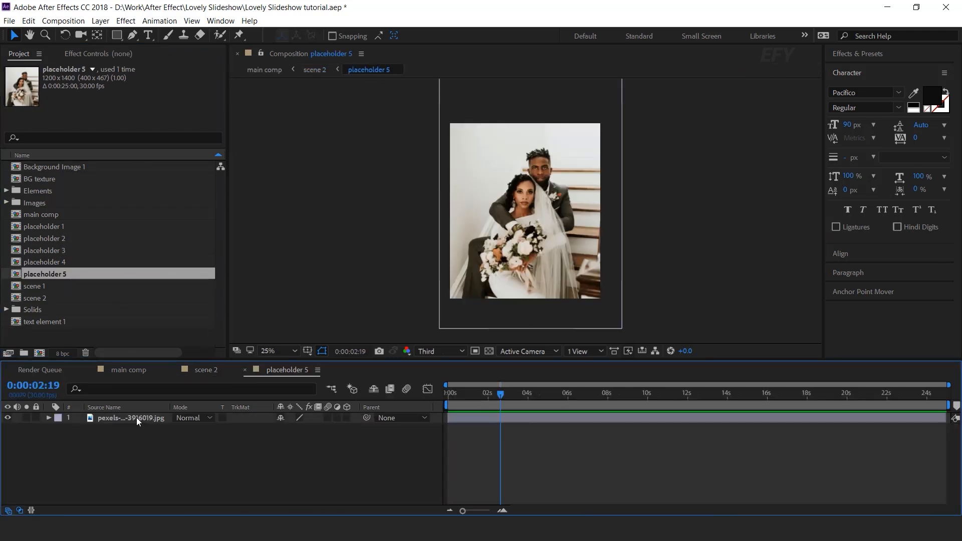
{"action": "left_click", "coordinate": [6, 202]}
{"action": "left_click", "coordinate": [86, 250]}
{"action": "left_click_drag", "start_coordinate": [100, 262], "coordinate": [193, 464]}
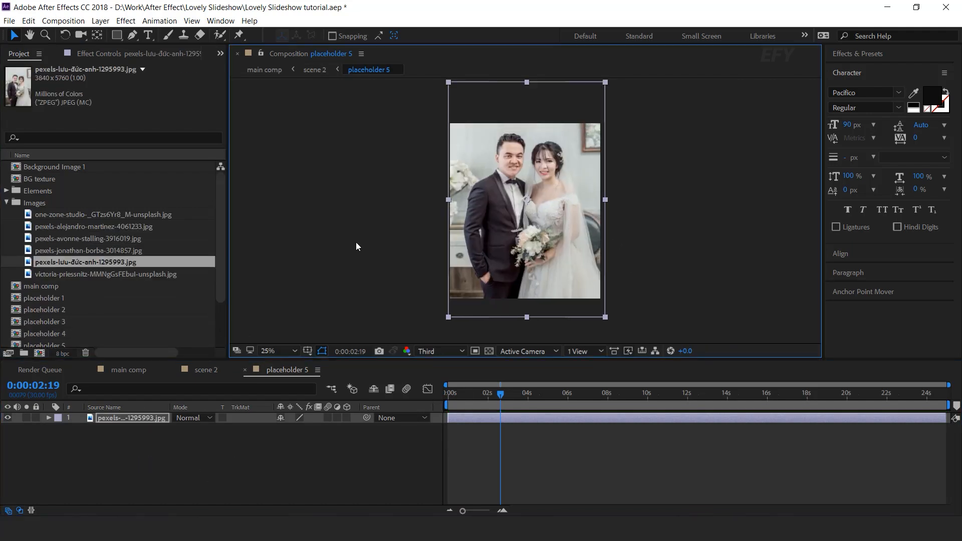
{"action": "left_click", "coordinate": [245, 369]}
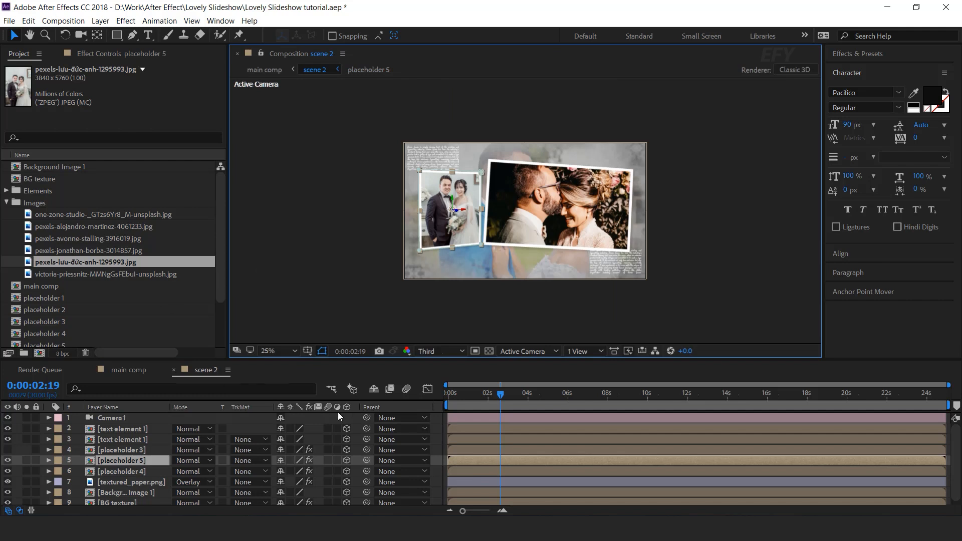
In the main comp, delete the trailing position keyframes of Shape Layer 2 and the scene 2 layer
{"action": "left_click", "coordinate": [125, 370]}
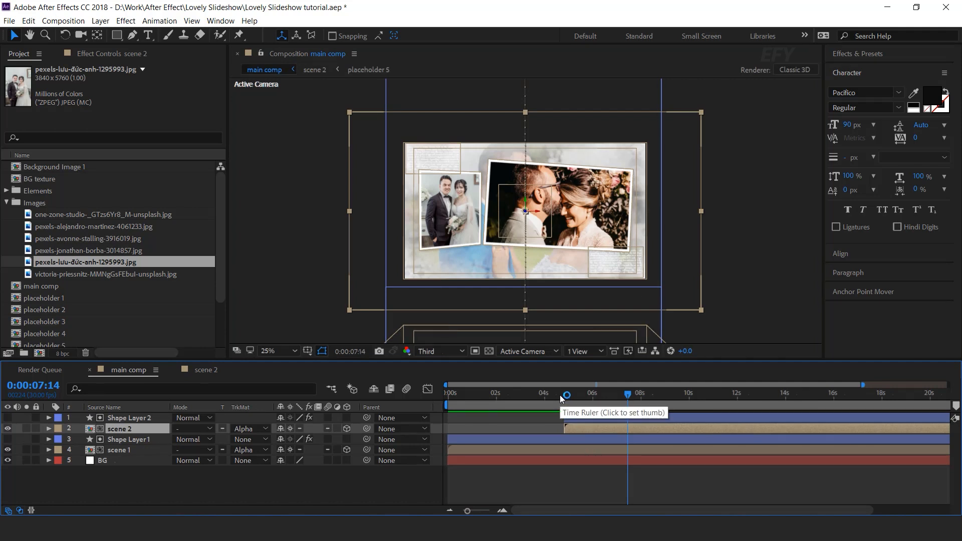
{"action": "mouse_move", "coordinate": [560, 395]}
{"action": "left_mouse_down"}
{"action": "mouse_move", "coordinate": [644, 390]}
{"action": "mouse_move", "coordinate": [669, 425]}
{"action": "left_mouse_up"}
{"action": "left_click", "coordinate": [669, 419]}
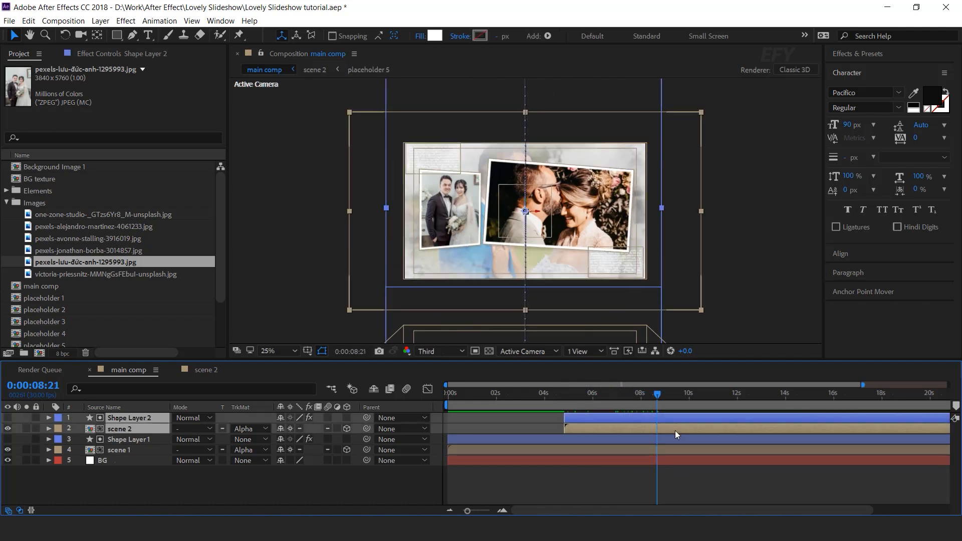
{"action": "key", "text": "u"}
{"action": "mouse_move", "coordinate": [602, 395]}
{"action": "left_mouse_down"}
{"action": "mouse_move", "coordinate": [581, 397]}
{"action": "mouse_move", "coordinate": [597, 394]}
{"action": "left_mouse_up"}
{"action": "left_click_drag", "start_coordinate": [742, 426], "coordinate": [675, 449]}
{"action": "key", "text": "Delete"}
{"action": "left_click", "coordinate": [559, 398]}
{"action": "left_click_drag", "start_coordinate": [557, 398], "coordinate": [659, 401]}
{"action": "left_click", "coordinate": [681, 441]}
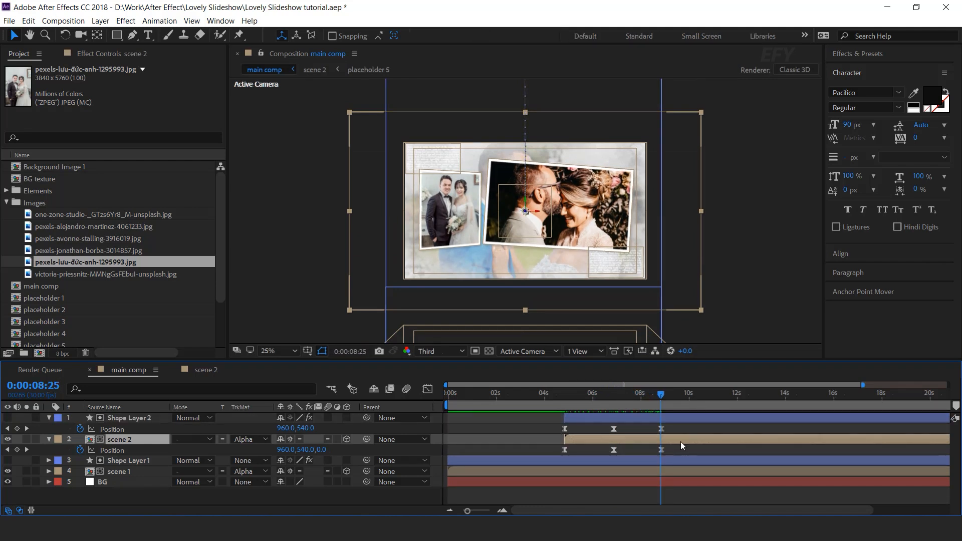
Keyframe the scene 2 layer's Z rotation from 0° at 8:25 to 30° at 11:08
{"action": "key", "text": "shift+r"}
{"action": "left_click", "coordinate": [81, 493]}
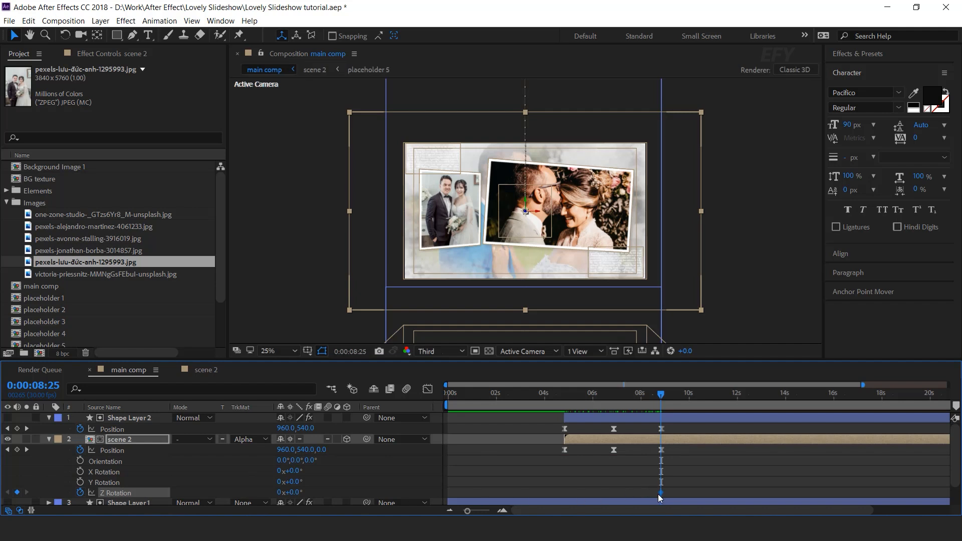
{"action": "left_click_drag", "start_coordinate": [670, 397], "coordinate": [722, 399]}
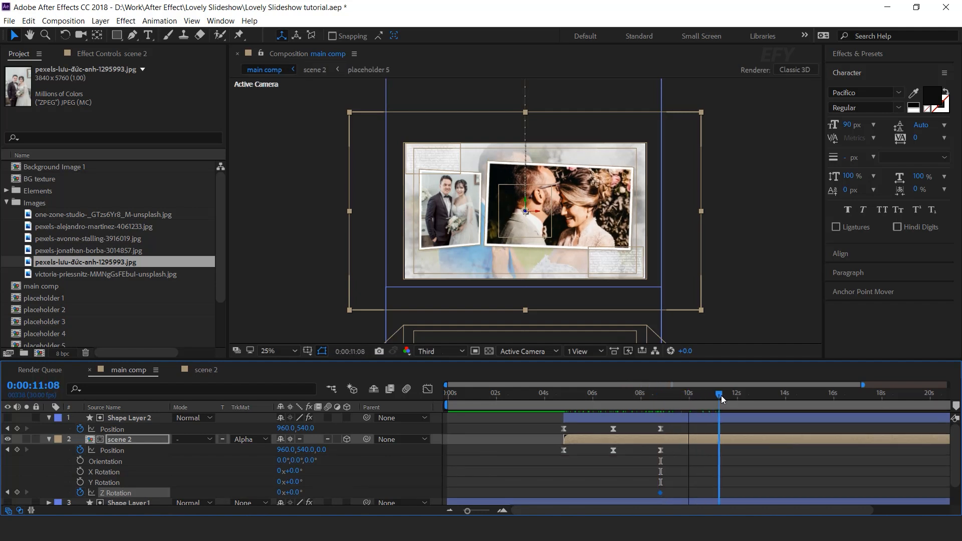
{"action": "left_click_drag", "start_coordinate": [297, 496], "coordinate": [300, 499]}
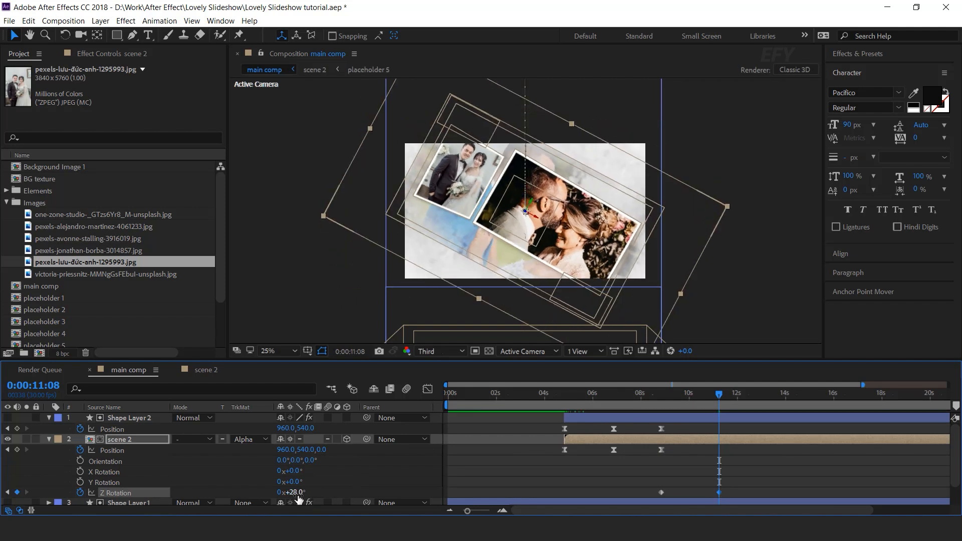
{"action": "left_click", "coordinate": [296, 492]}
{"action": "type", "text": "30"}
{"action": "key", "text": "Return"}
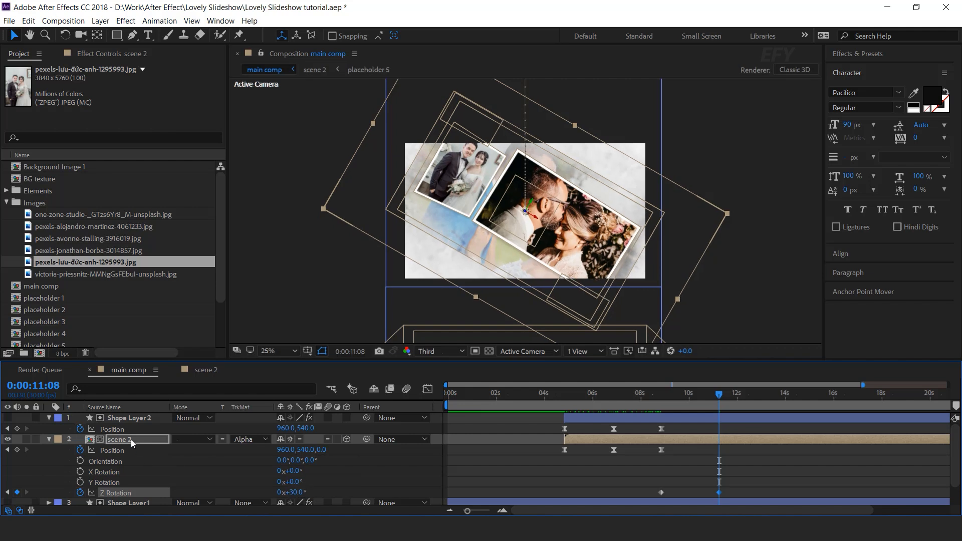
At 11:08, move Shape Layer 2 and scene 2 off-frame to a position of about 3152, 1722
{"action": "left_click", "coordinate": [131, 440]}
{"action": "left_click", "coordinate": [130, 419], "text": "shift"}
{"action": "left_click_drag", "start_coordinate": [305, 430], "coordinate": [466, 430]}
{"action": "left_click_drag", "start_coordinate": [304, 450], "coordinate": [335, 450]}
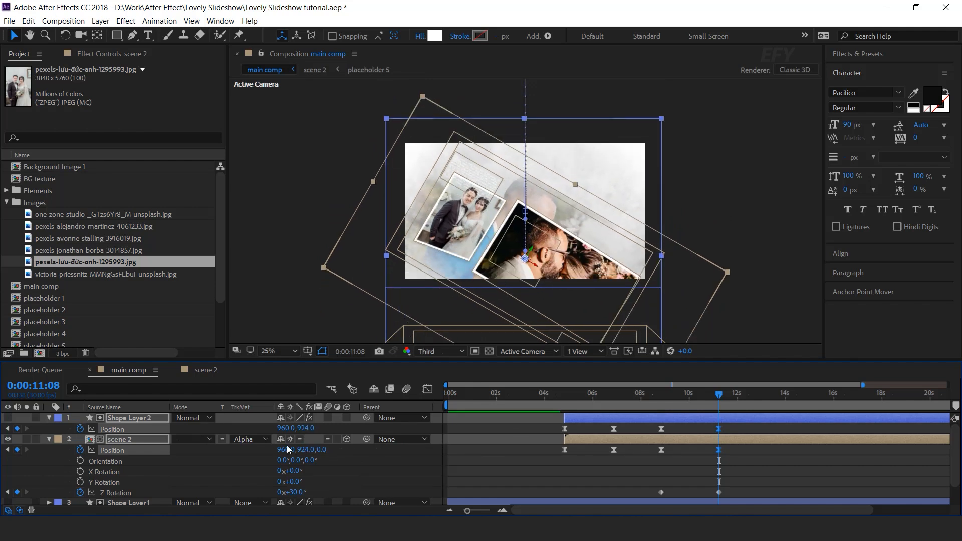
{"action": "left_click_drag", "start_coordinate": [285, 429], "coordinate": [492, 436]}
{"action": "left_click_drag", "start_coordinate": [306, 430], "coordinate": [532, 441]}
{"action": "left_click_drag", "start_coordinate": [311, 449], "coordinate": [434, 453]}
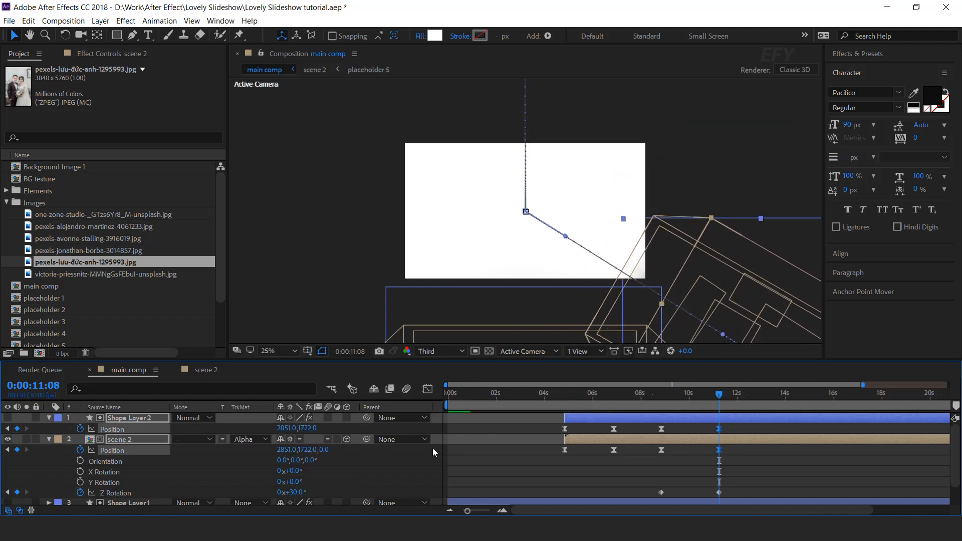
{"action": "left_click_drag", "start_coordinate": [284, 429], "coordinate": [319, 473]}
Set the scene 2 layer's end Z rotation keyframe at 11:08 to 40°
{"action": "left_click", "coordinate": [554, 396]}
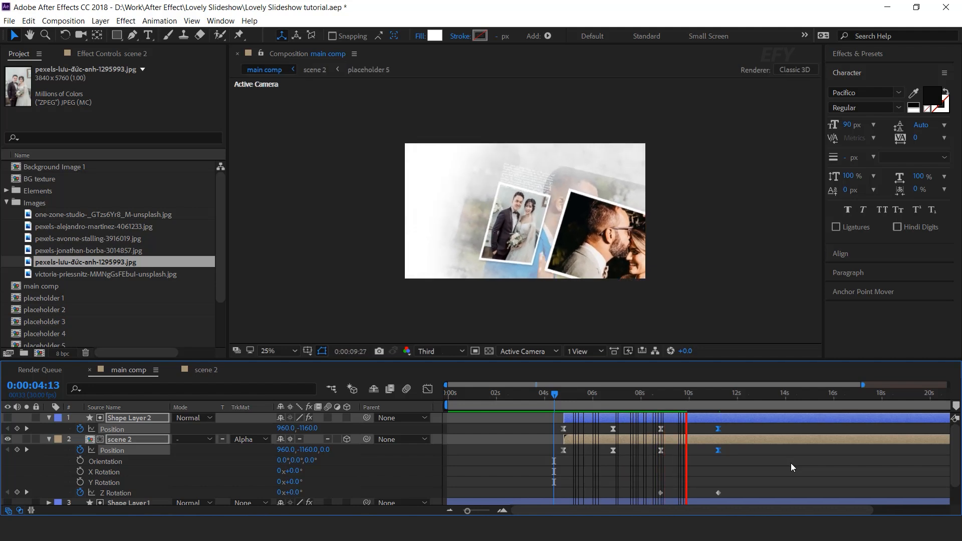
{"action": "left_click", "coordinate": [656, 395]}
{"action": "mouse_move", "coordinate": [664, 396]}
{"action": "left_mouse_down"}
{"action": "mouse_move", "coordinate": [691, 396]}
{"action": "mouse_move", "coordinate": [667, 405]}
{"action": "left_mouse_up"}
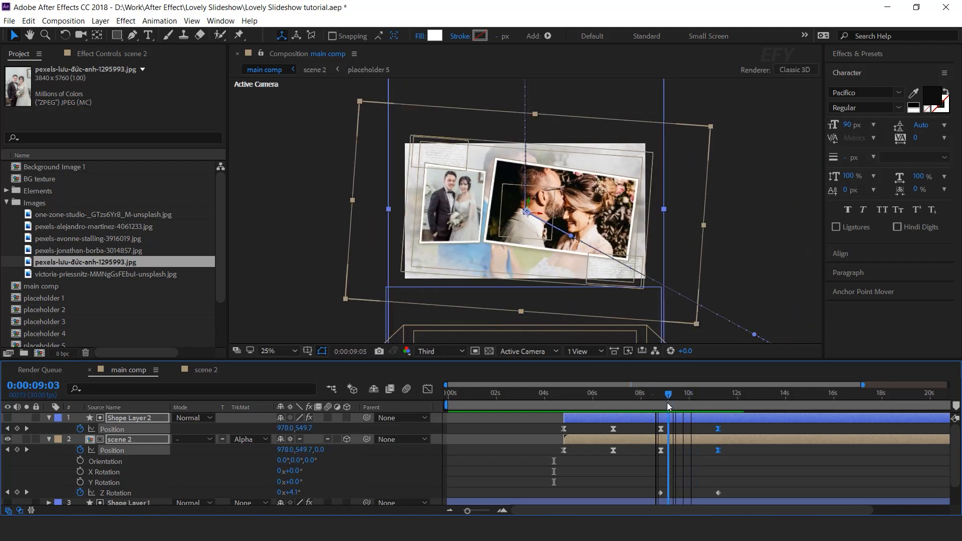
{"action": "left_click", "coordinate": [27, 493]}
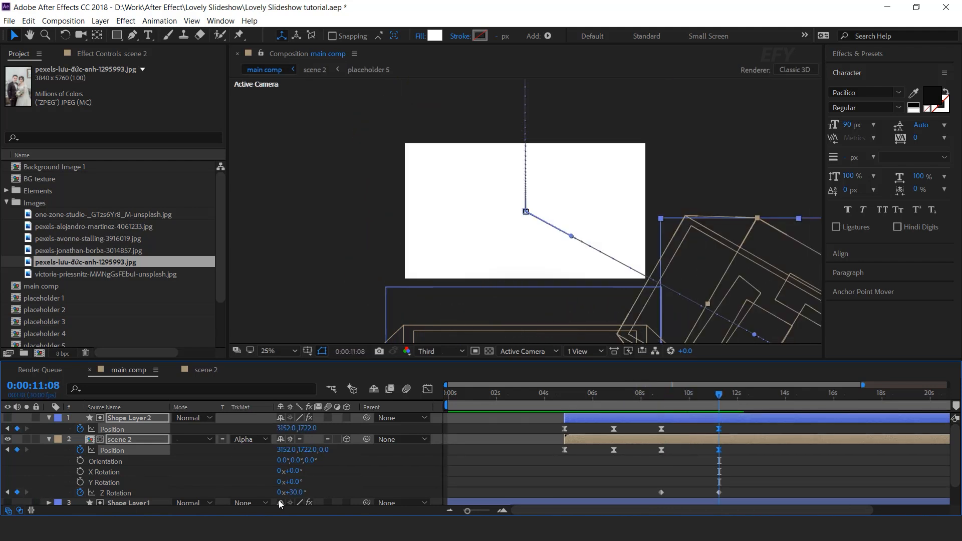
{"action": "left_click", "coordinate": [296, 492]}
{"action": "type", "text": "40"}
{"action": "key", "text": "Return"}
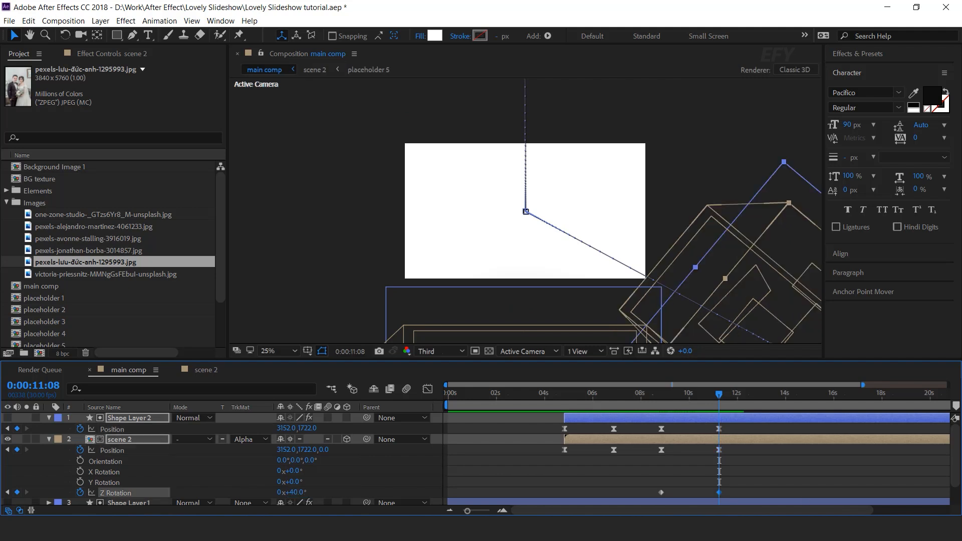
Apply Easy Ease to the Z rotation keyframes
{"action": "left_click_drag", "start_coordinate": [748, 475], "coordinate": [633, 495]}
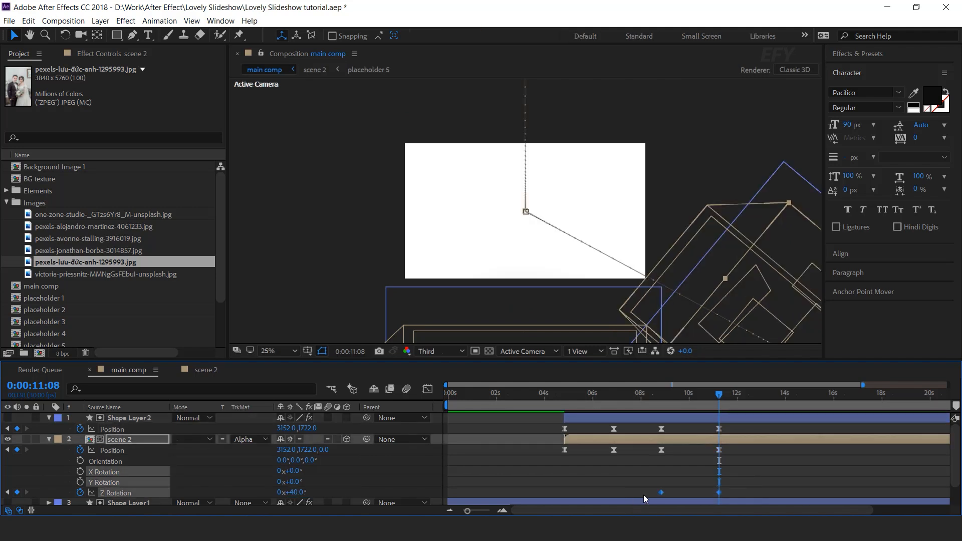
{"action": "right_click", "coordinate": [662, 493]}
{"action": "mouse_move", "coordinate": [687, 483]}
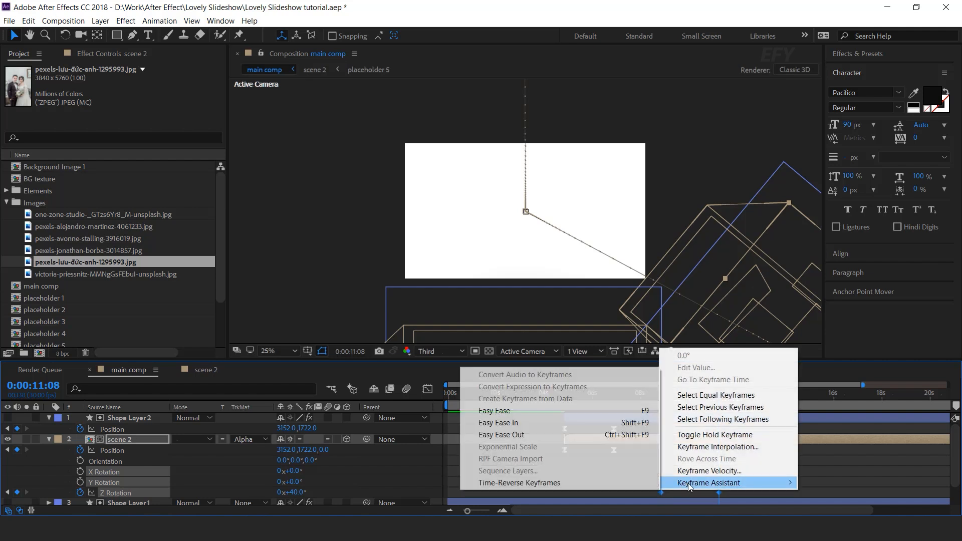
{"action": "left_click", "coordinate": [517, 410]}
Reshape the position speed curves in the Graph Editor by dragging their influence handles
{"action": "left_click", "coordinate": [423, 389]}
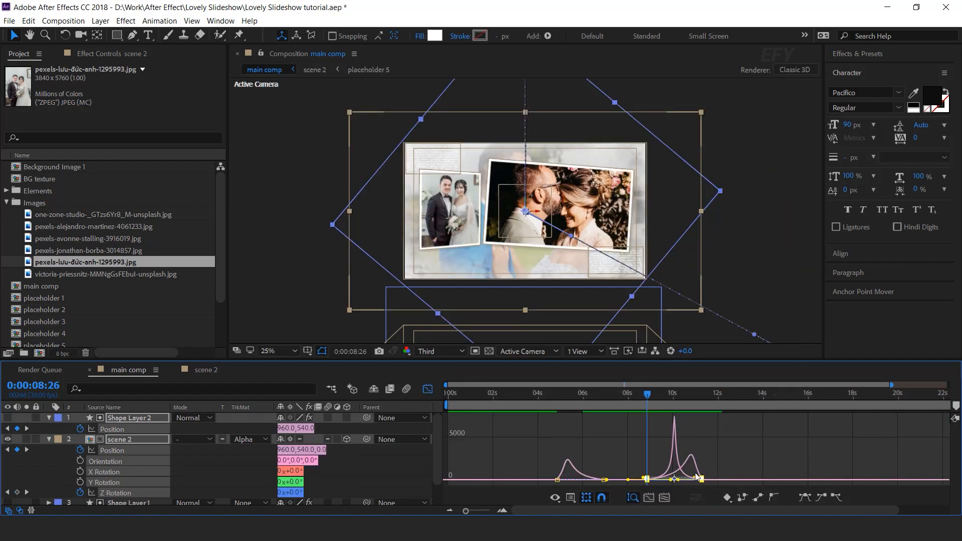
{"action": "scroll", "coordinate": [695, 475], "scroll_direction": "up", "scroll_amount": 5}
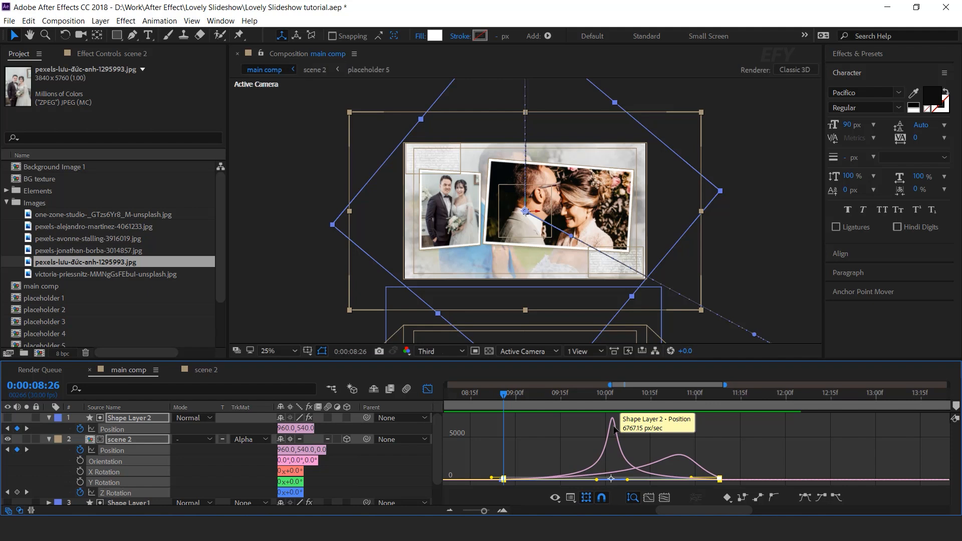
{"action": "left_click", "coordinate": [616, 430]}
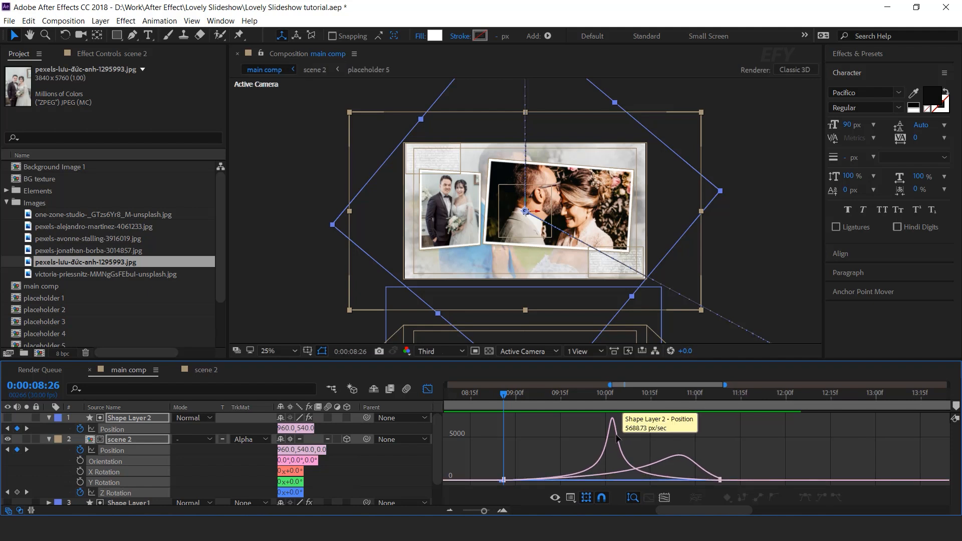
{"action": "left_click_drag", "start_coordinate": [632, 479], "coordinate": [693, 478]}
{"action": "left_click_drag", "start_coordinate": [597, 471], "coordinate": [598, 472]}
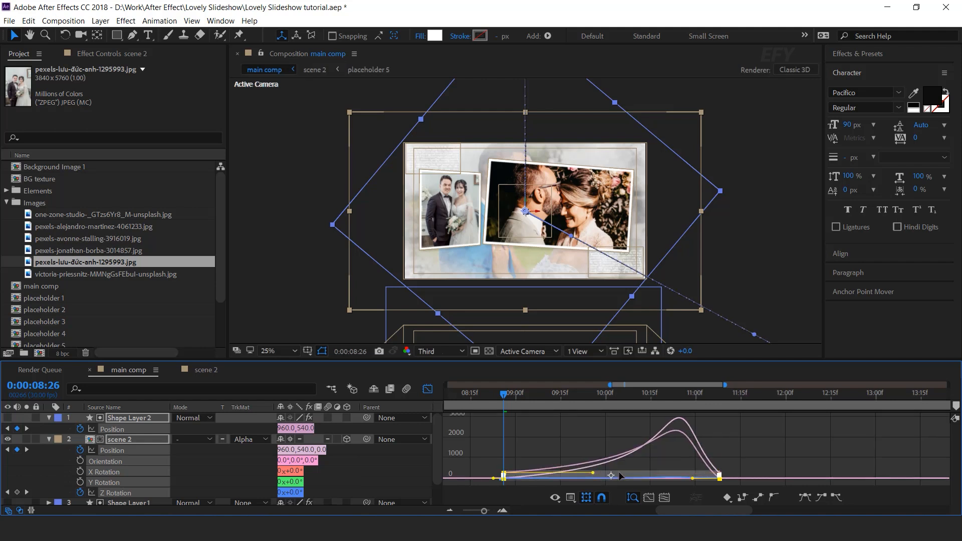
{"action": "left_click", "coordinate": [721, 475]}
{"action": "left_click_drag", "start_coordinate": [724, 483], "coordinate": [720, 482]}
{"action": "left_click", "coordinate": [426, 391]}
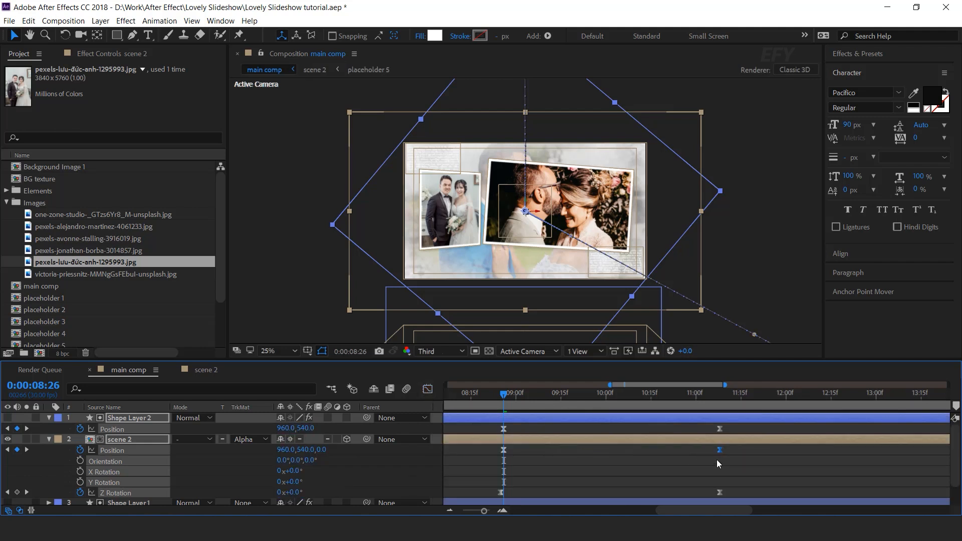
Shift the end position and rotation keyframes slightly earlier on the timeline
{"action": "scroll", "coordinate": [716, 458], "scroll_direction": "down", "scroll_amount": 3}
{"action": "left_click_drag", "start_coordinate": [612, 397], "coordinate": [538, 399]}
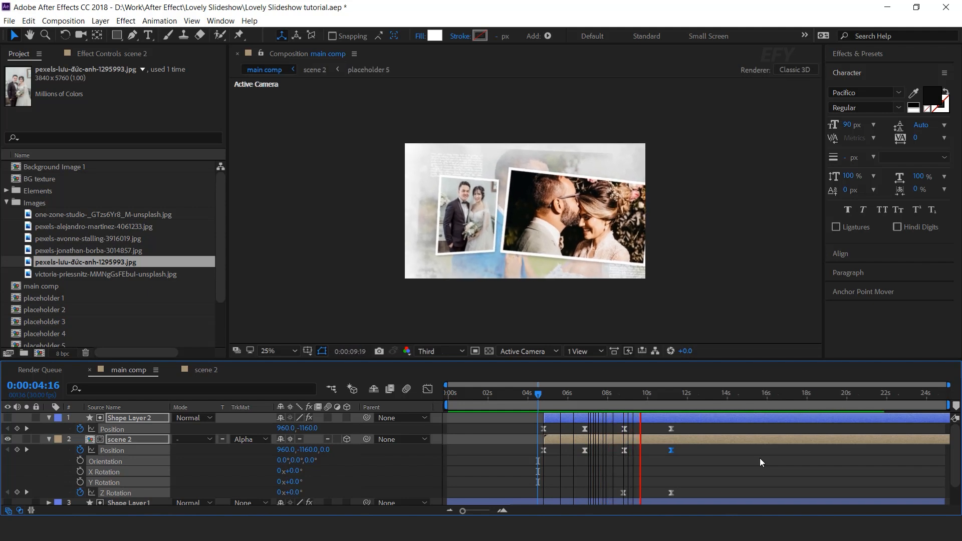
{"action": "left_click_drag", "start_coordinate": [621, 396], "coordinate": [656, 396]}
{"action": "left_click_drag", "start_coordinate": [696, 432], "coordinate": [663, 499]}
{"action": "left_click_drag", "start_coordinate": [672, 429], "coordinate": [666, 428]}
Play back and scrub through the scene 1 to scene 2 transition in the main comp
{"action": "left_click", "coordinate": [611, 395]}
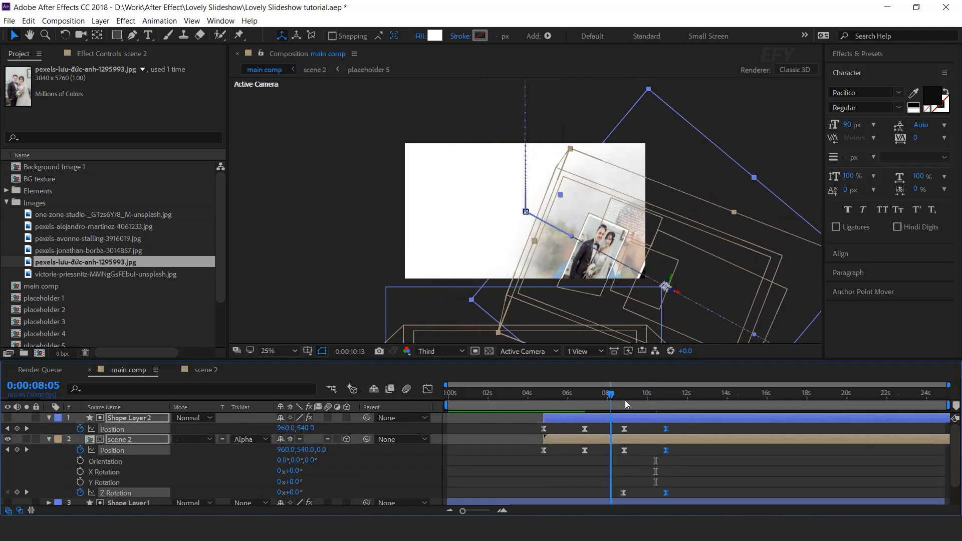
{"action": "key", "text": "space"}
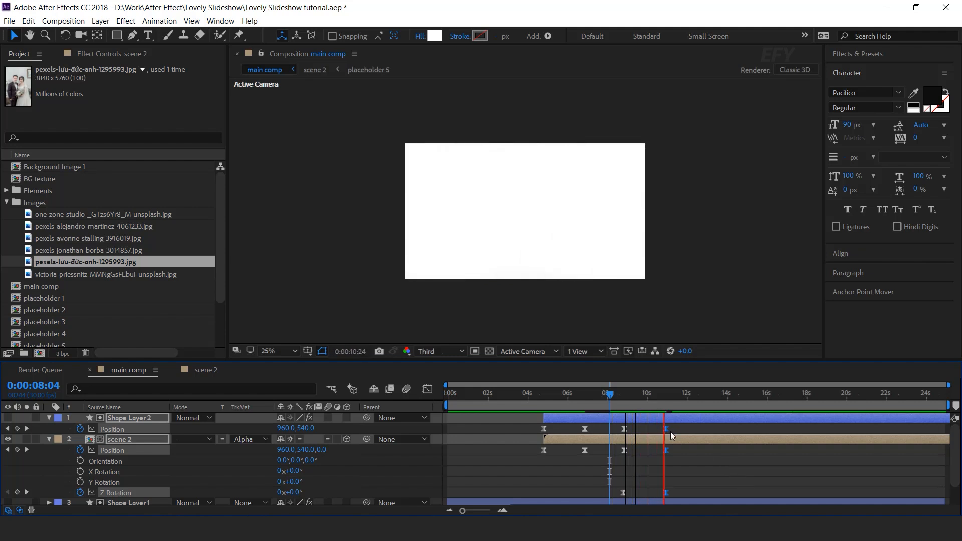
{"action": "left_click", "coordinate": [630, 396]}
{"action": "left_click_drag", "start_coordinate": [630, 395], "coordinate": [651, 395]}
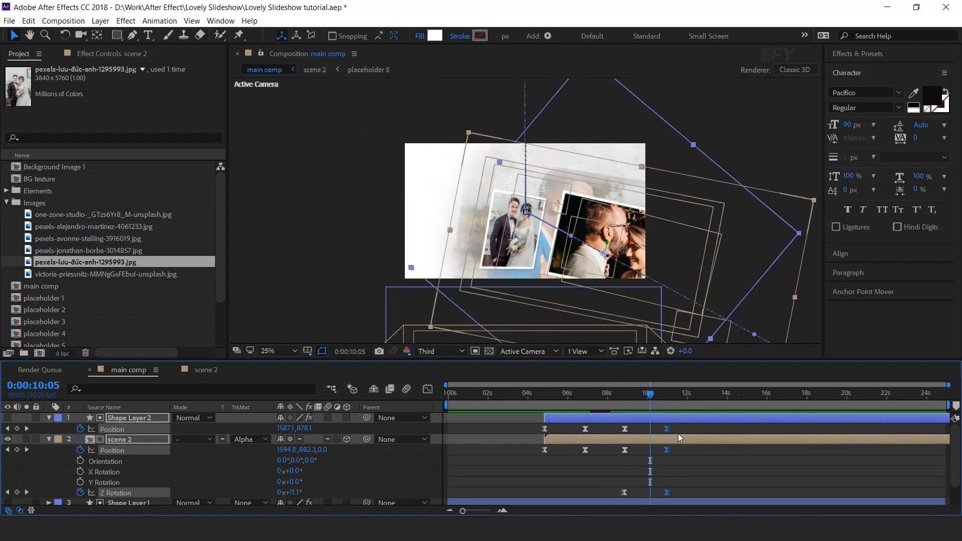
{"action": "left_click", "coordinate": [718, 459]}
{"action": "key", "text": "space"}
{"action": "left_click", "coordinate": [653, 396]}
{"action": "left_click_drag", "start_coordinate": [657, 396], "coordinate": [660, 396]}
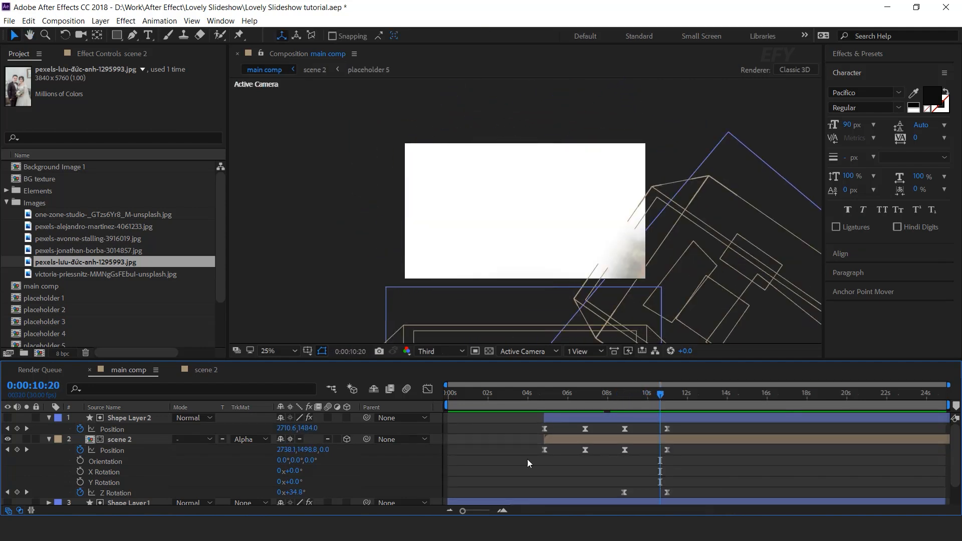
{"action": "left_click", "coordinate": [50, 439]}
{"action": "left_click", "coordinate": [49, 418]}
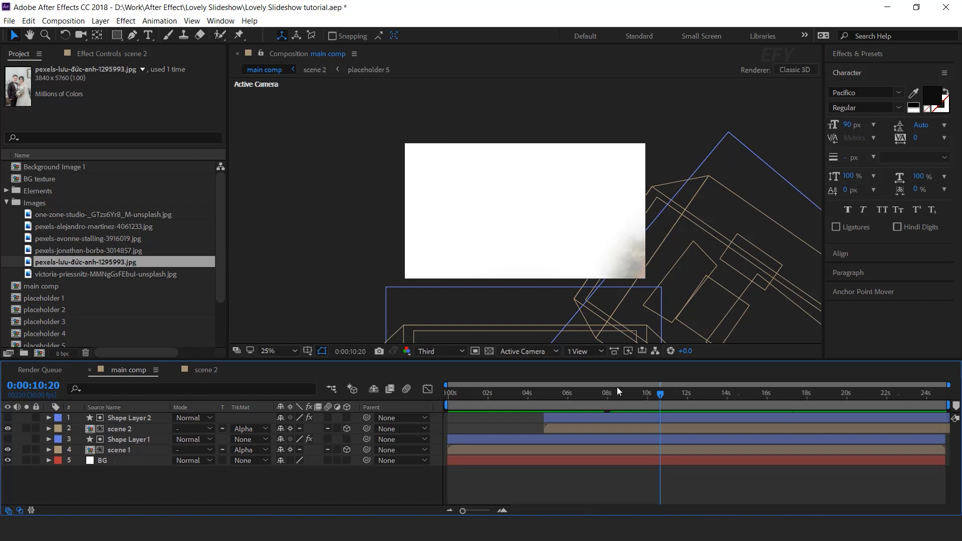
{"action": "left_click_drag", "start_coordinate": [659, 395], "coordinate": [531, 395]}
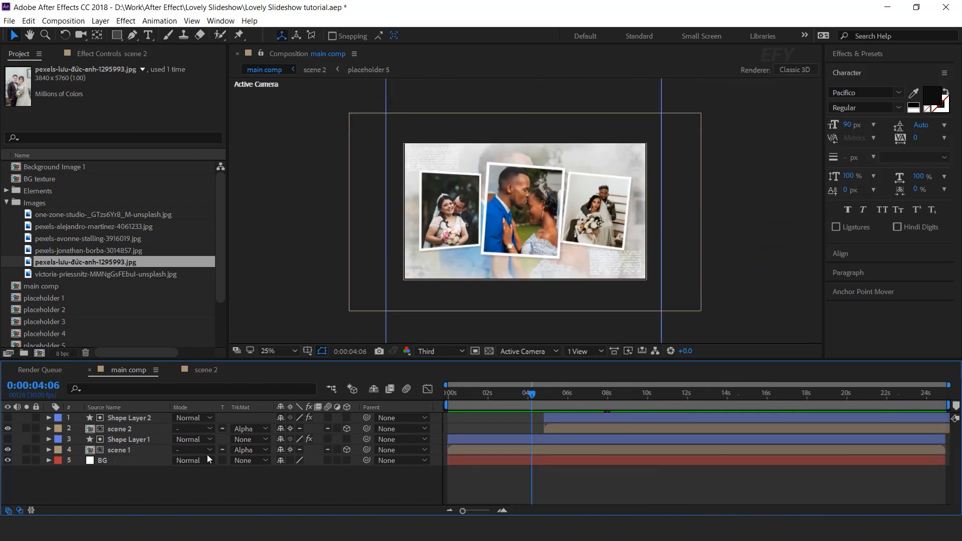
Add Dust grunge overlay.mp4 from Elements atop the main comp in Screen mode, scaled to cover the frame
{"action": "left_click", "coordinate": [6, 203]}
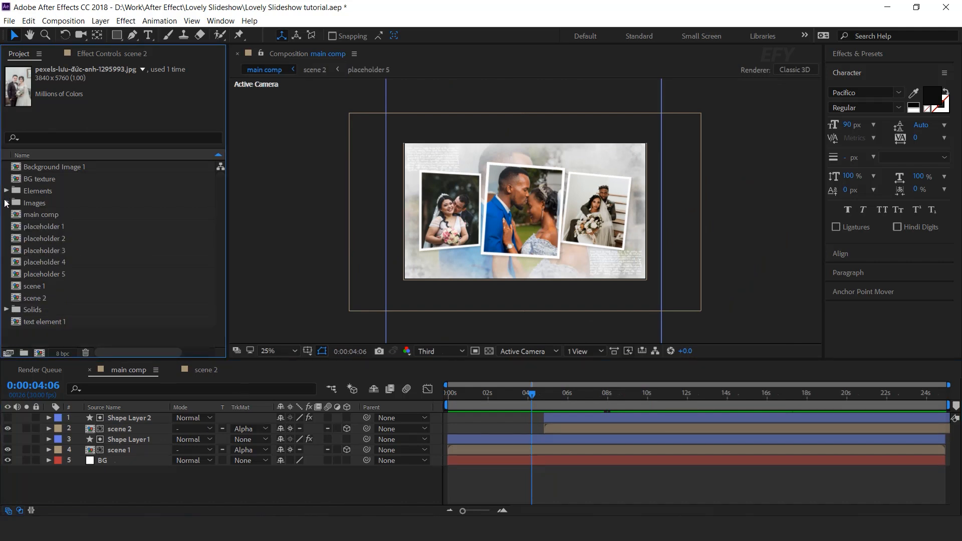
{"action": "left_click", "coordinate": [6, 191]}
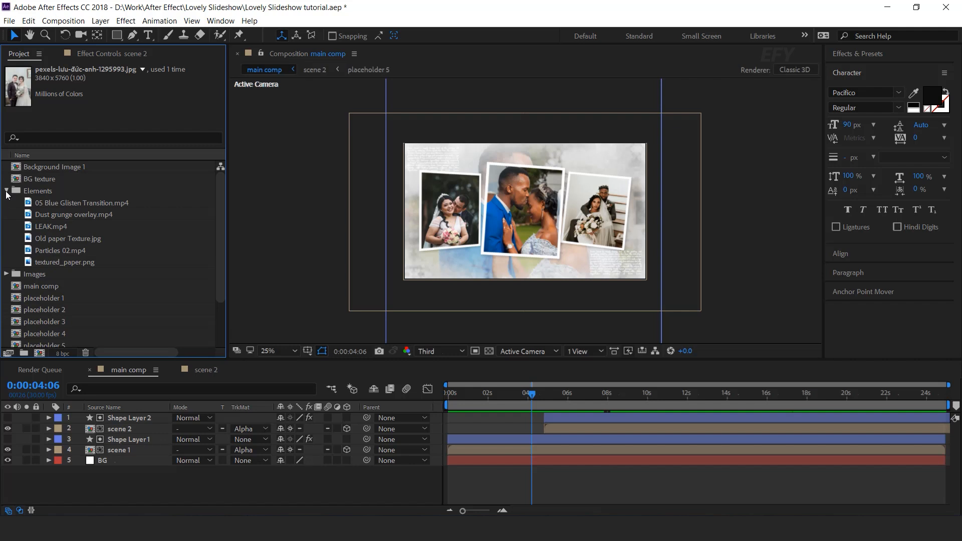
{"action": "left_click", "coordinate": [48, 217]}
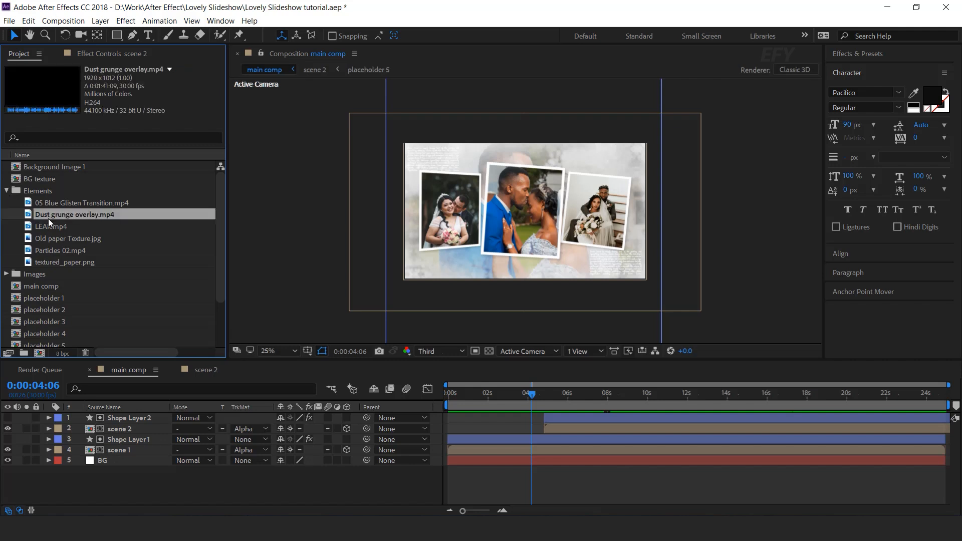
{"action": "left_click_drag", "start_coordinate": [48, 218], "coordinate": [146, 417]}
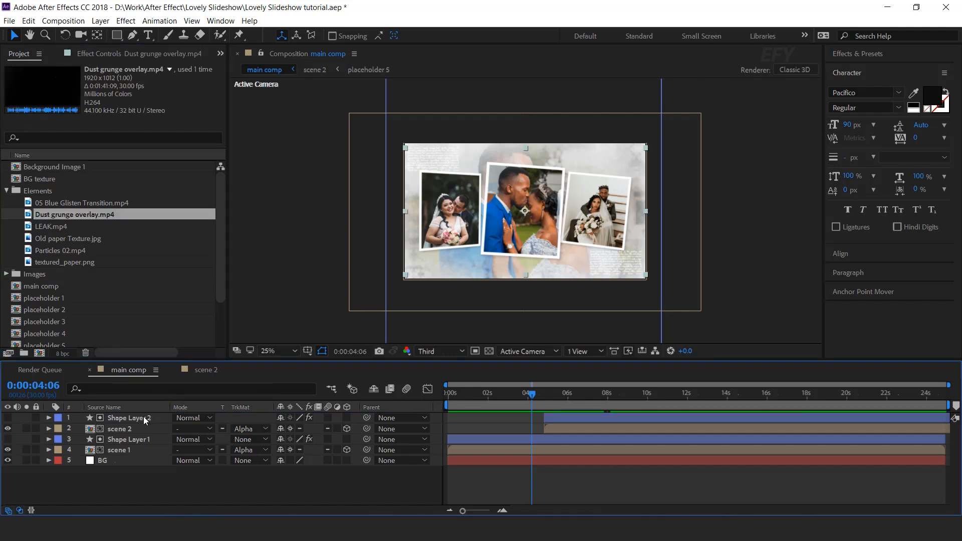
{"action": "left_click", "coordinate": [191, 417]}
{"action": "left_click", "coordinate": [228, 207]}
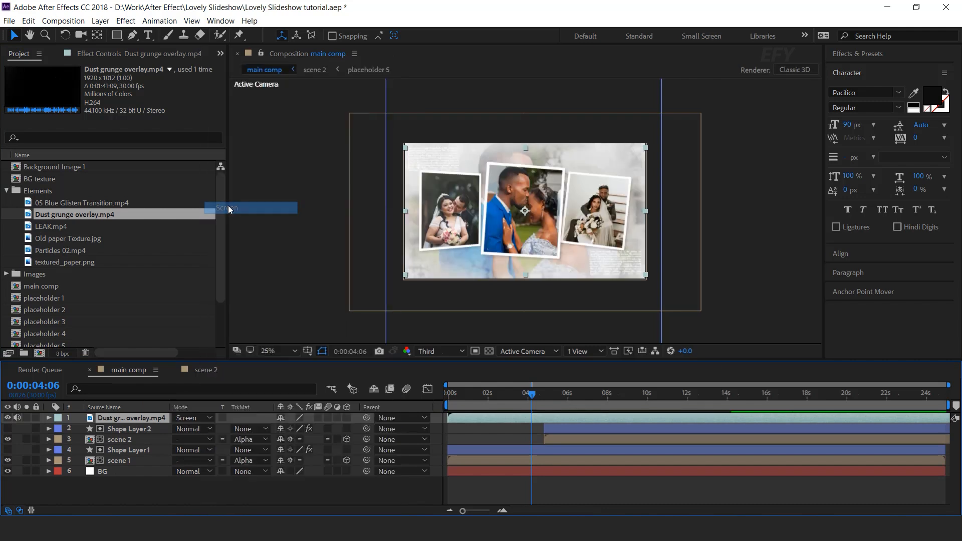
{"action": "left_click", "coordinate": [646, 209]}
{"action": "left_click_drag", "start_coordinate": [738, 233], "coordinate": [718, 237]}
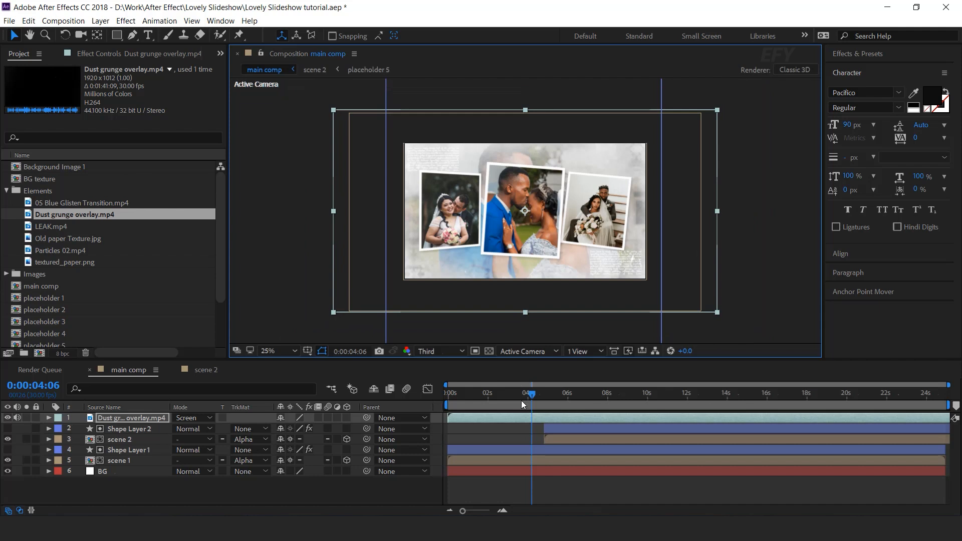
Add LEAK.mp4 from Elements atop the main comp and set its blend mode to Screen
{"action": "left_click_drag", "start_coordinate": [45, 227], "coordinate": [151, 417]}
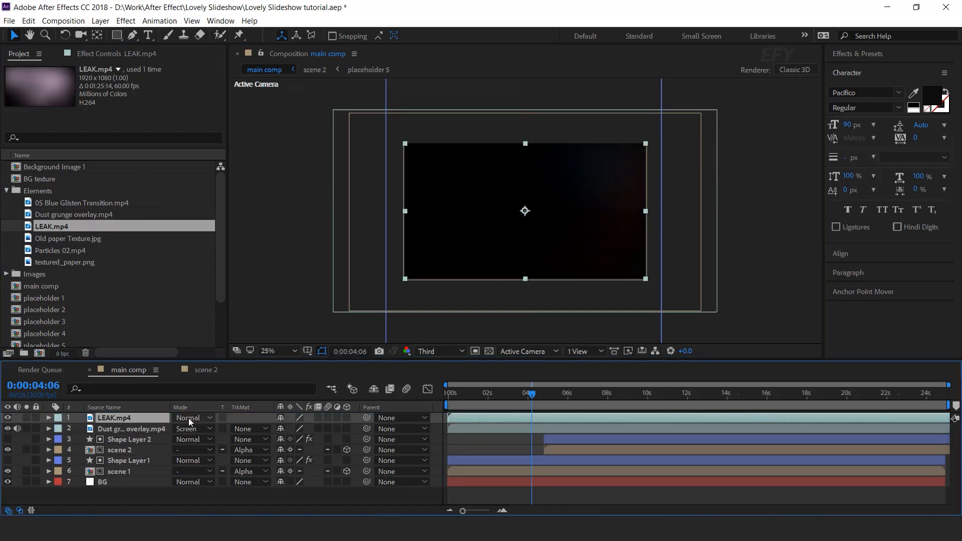
{"action": "left_click", "coordinate": [188, 418]}
{"action": "left_click", "coordinate": [242, 208]}
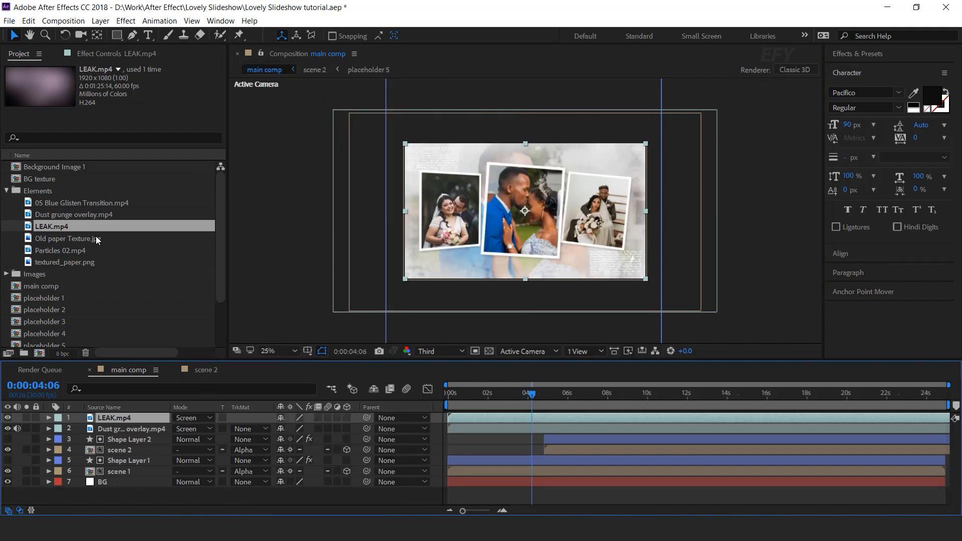
Add Particles 02.mp4 atop the main comp and set its blend mode to Screen
{"action": "left_click_drag", "start_coordinate": [81, 252], "coordinate": [150, 414]}
{"action": "left_click", "coordinate": [197, 419]}
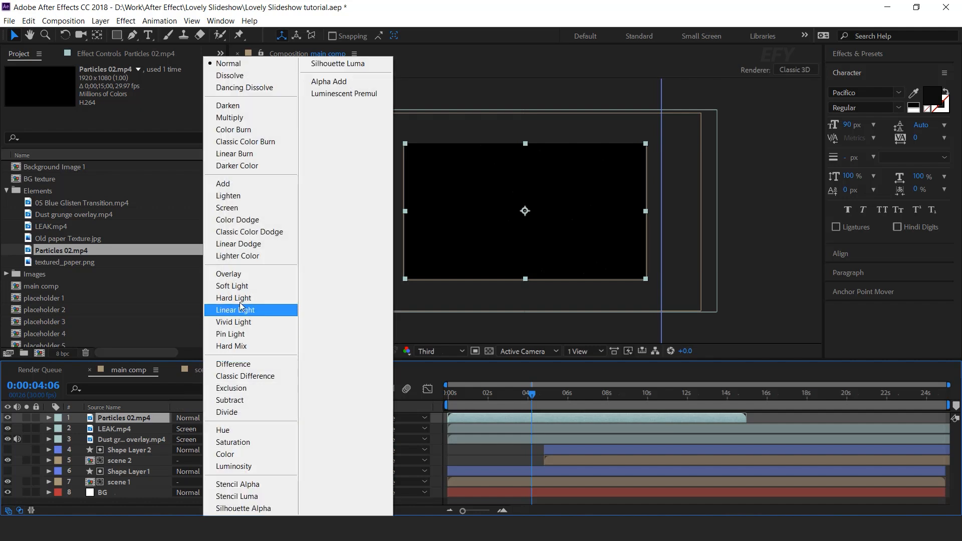
{"action": "left_click", "coordinate": [242, 207]}
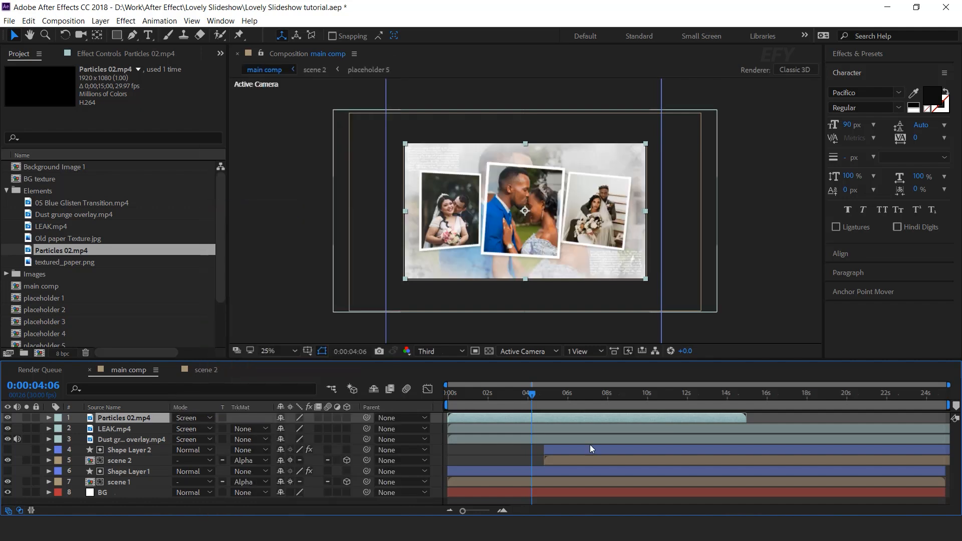
Add 05 Blue Glisten Transition.mp4 atop the main comp in Screen mode and scale it down to fit the frame
{"action": "left_click", "coordinate": [79, 202]}
{"action": "left_click_drag", "start_coordinate": [152, 392], "coordinate": [149, 417]}
{"action": "left_click", "coordinate": [189, 417]}
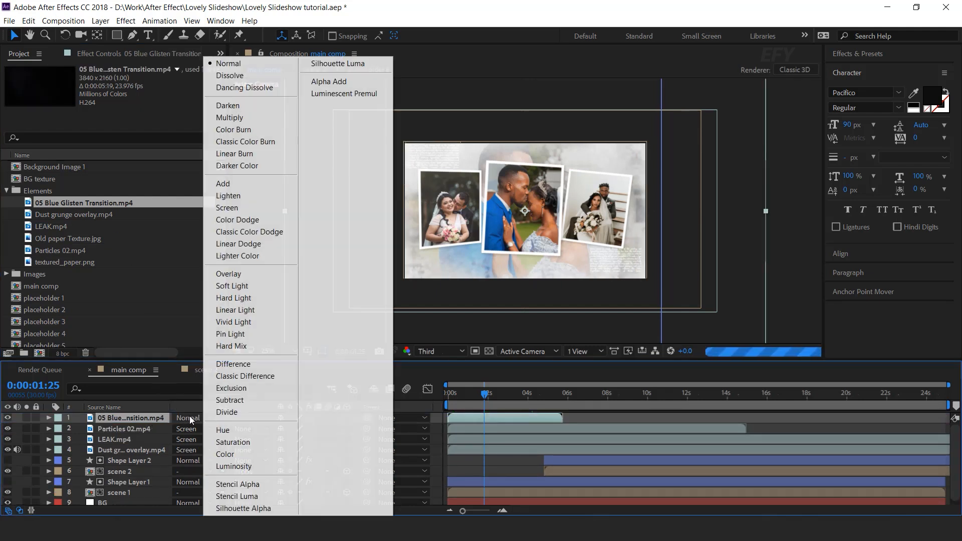
{"action": "left_click", "coordinate": [251, 210]}
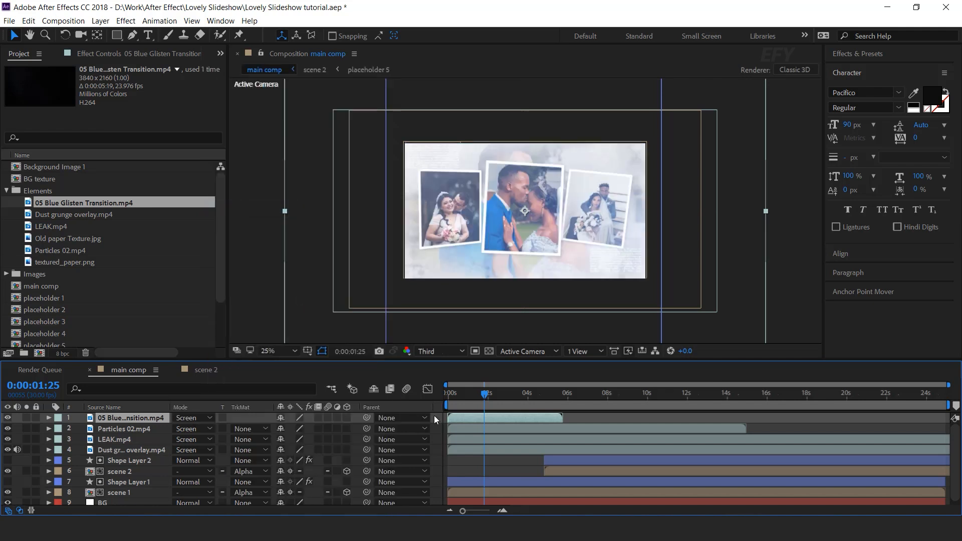
{"action": "left_click_drag", "start_coordinate": [765, 212], "coordinate": [668, 216]}
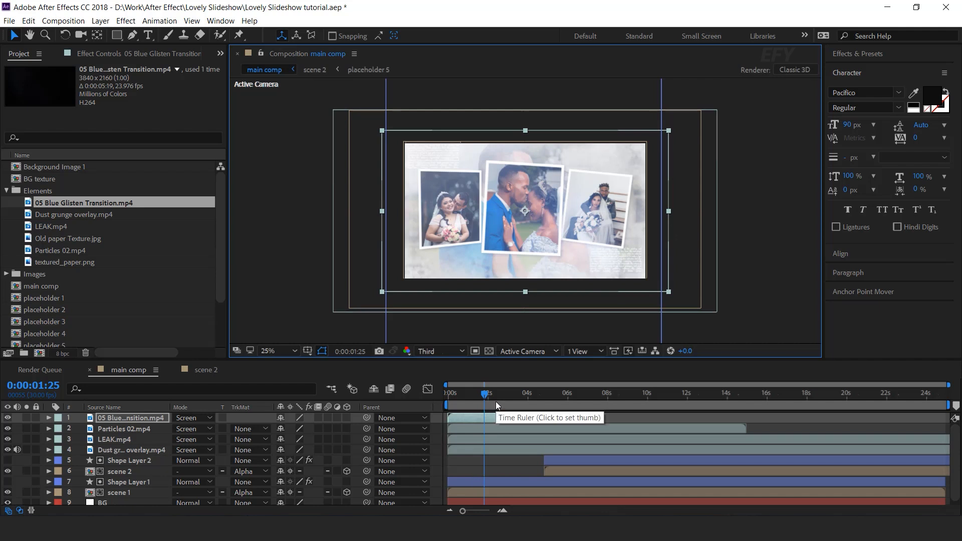
Create a new solid layer named light leak in the main comp
{"action": "left_click", "coordinate": [7, 191]}
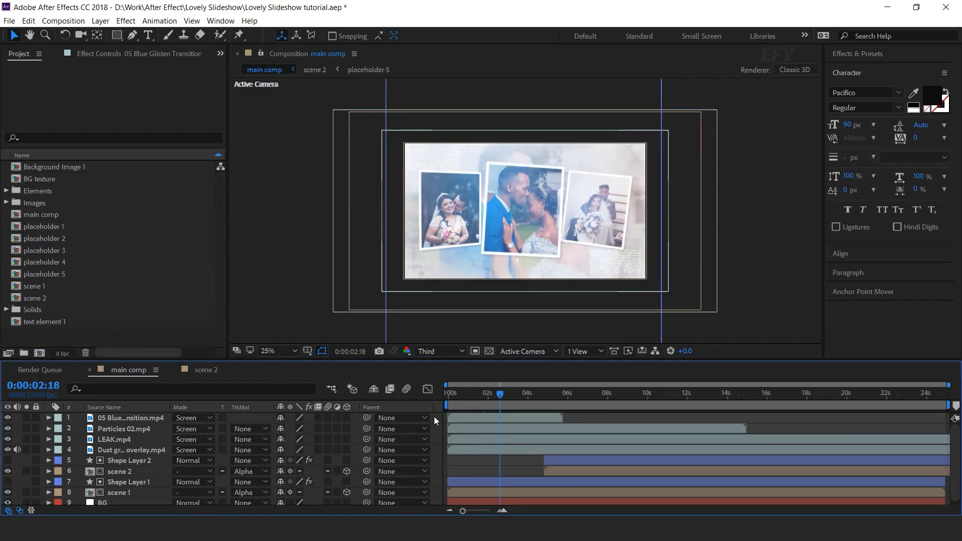
{"action": "right_click", "coordinate": [434, 416]}
{"action": "mouse_move", "coordinate": [453, 300]}
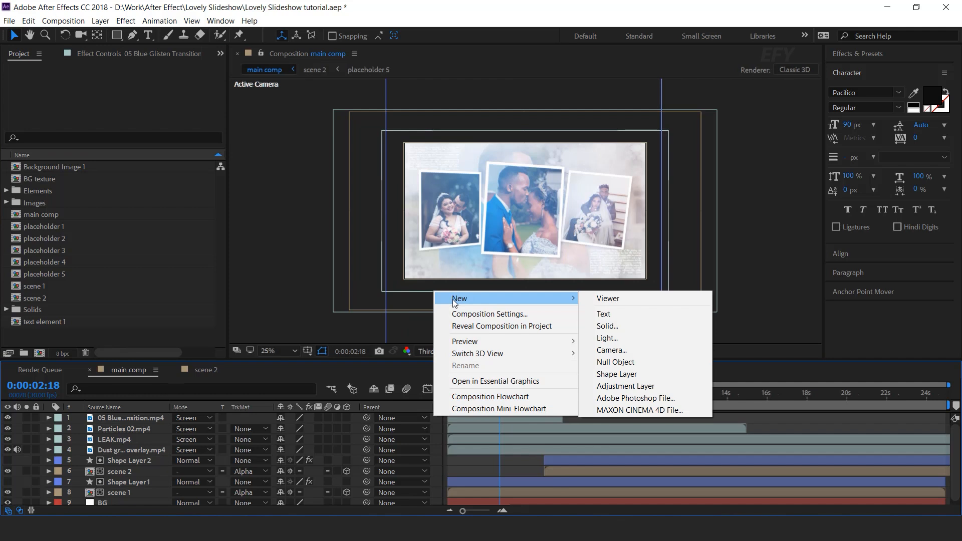
{"action": "left_click", "coordinate": [606, 326]}
{"action": "type", "text": "li"}
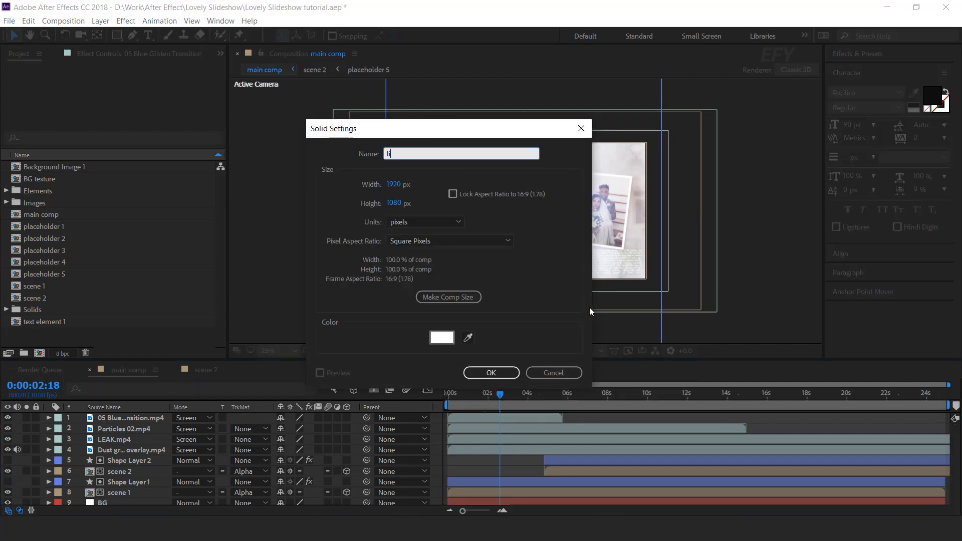
{"action": "type", "text": "ght leak"}
{"action": "key", "text": "Return"}
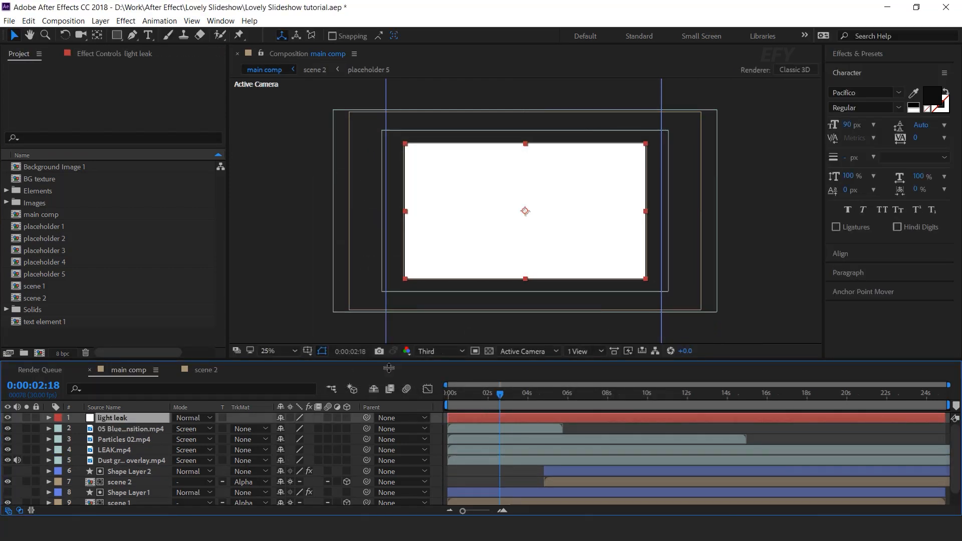
Apply the Fractal Noise effect to the light leak solid
{"action": "key", "text": "ctrl+space"}
{"action": "type", "text": "fra"}
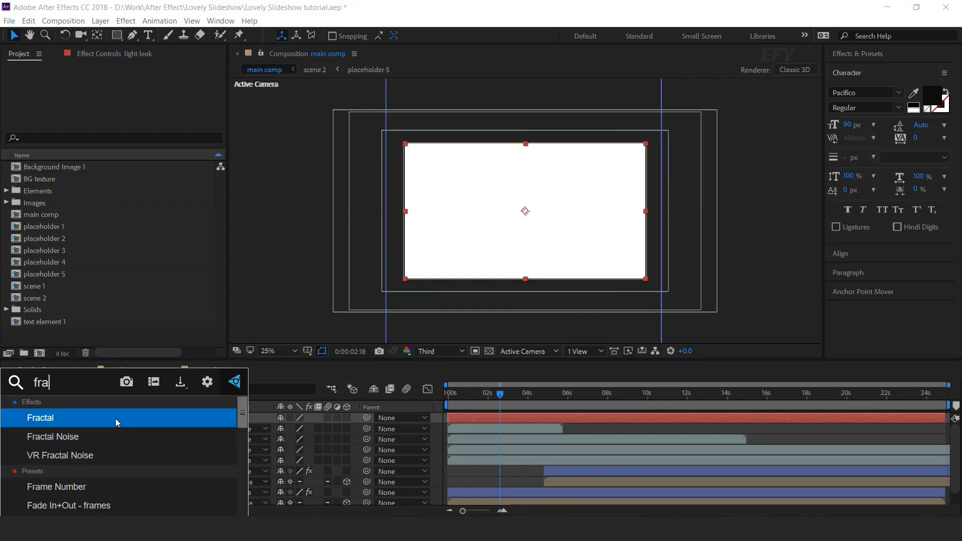
{"action": "key", "text": "Down"}
{"action": "key", "text": "Return"}
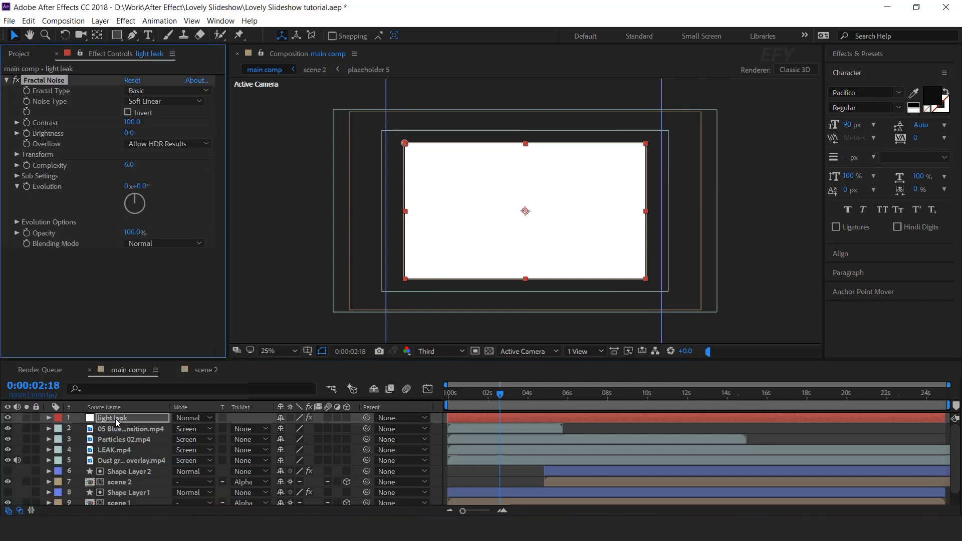
Set the Fractal Noise Contrast to 250 and Brightness to -40
{"action": "left_click", "coordinate": [133, 123]}
{"action": "type", "text": "140"}
{"action": "key", "text": "Return"}
{"action": "type", "text": "250"}
{"action": "key", "text": "Return"}
{"action": "left_click_drag", "start_coordinate": [129, 134], "coordinate": [106, 136]}
{"action": "left_click", "coordinate": [138, 133]}
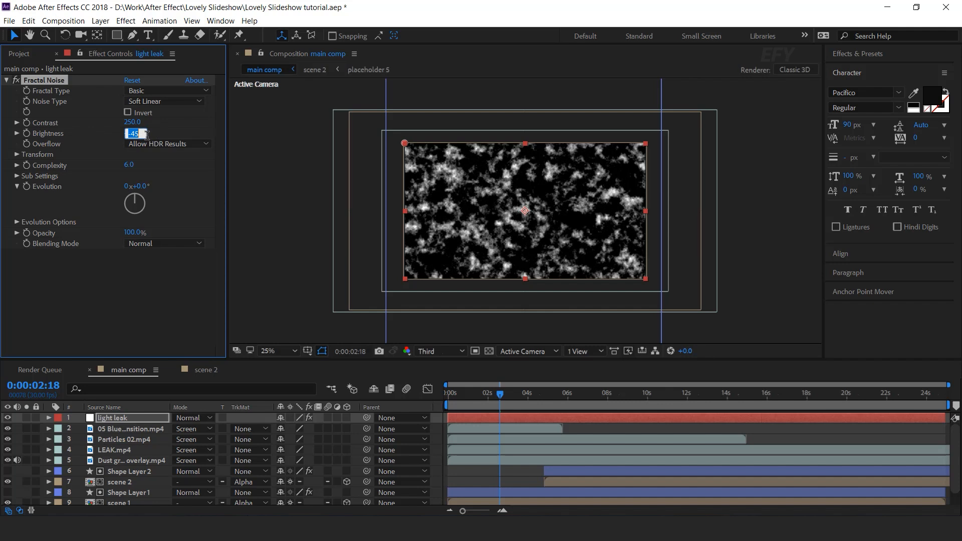
{"action": "type", "text": "-40"}
{"action": "key", "text": "Return"}
Set the Fractal Noise Transform Scale to 2500
{"action": "left_click", "coordinate": [17, 154]}
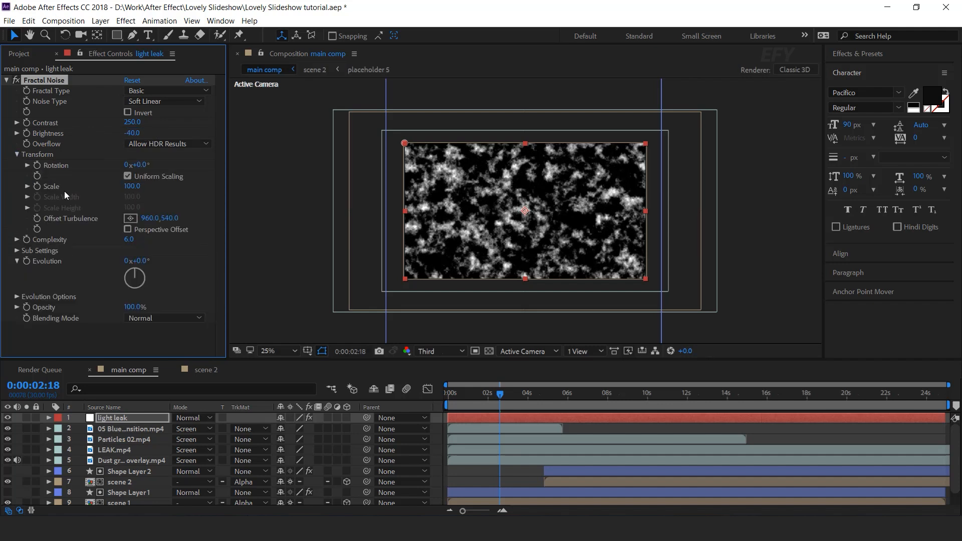
{"action": "left_click_drag", "start_coordinate": [127, 189], "coordinate": [456, 191]}
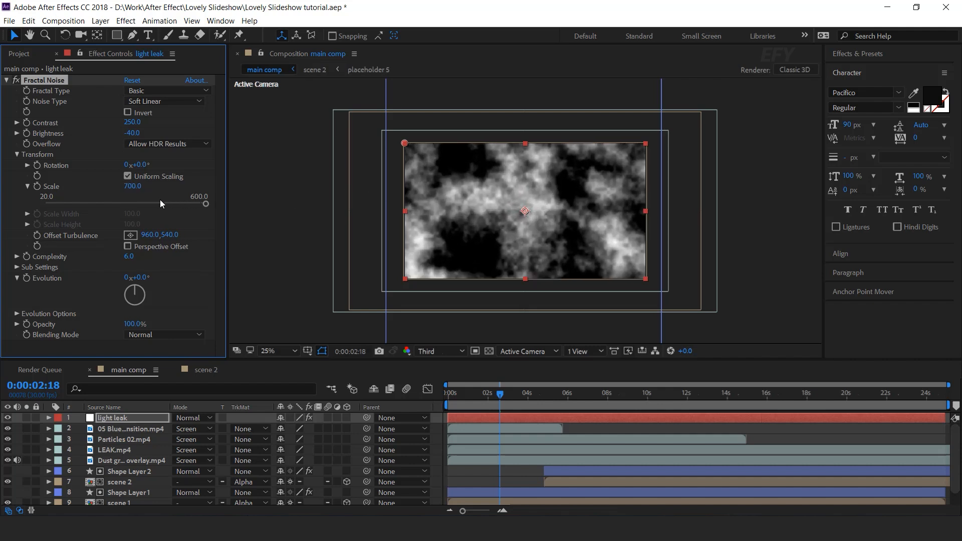
{"action": "left_click_drag", "start_coordinate": [132, 188], "coordinate": [952, 192]}
{"action": "left_click", "coordinate": [138, 187]}
{"action": "type", "text": "2500"}
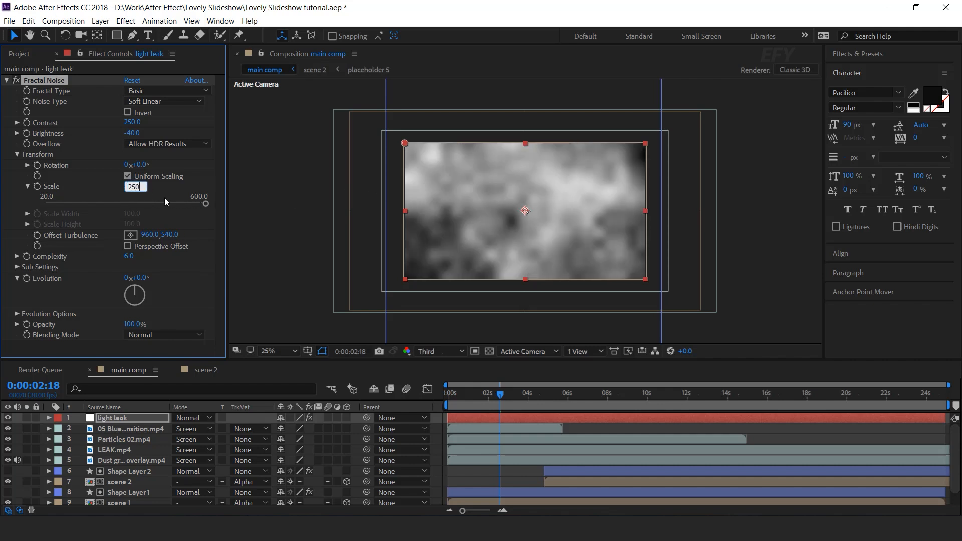
{"action": "key", "text": "Return"}
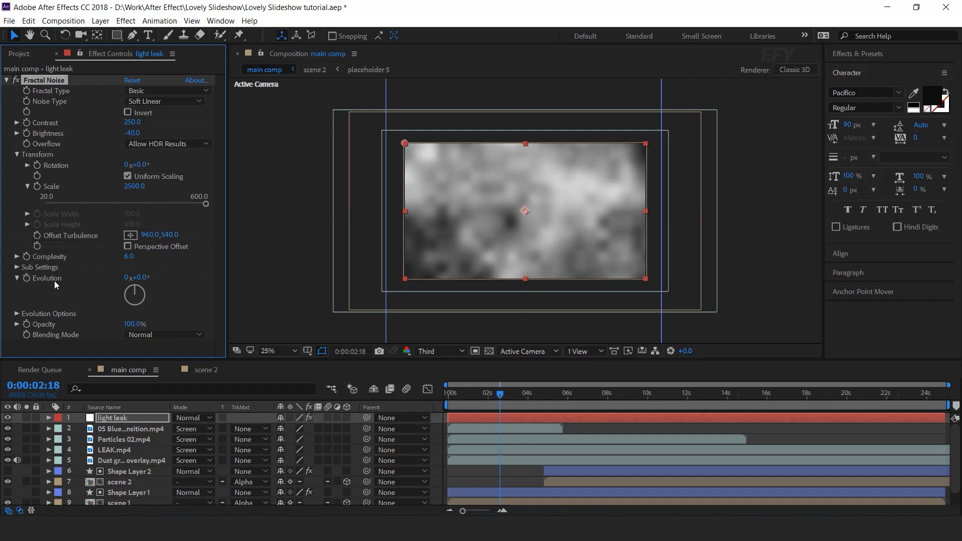
Add the expression time*120 to the Fractal Noise Evolution property
{"action": "left_click", "coordinate": [27, 279], "text": "alt"}
{"action": "type", "text": "ti"}
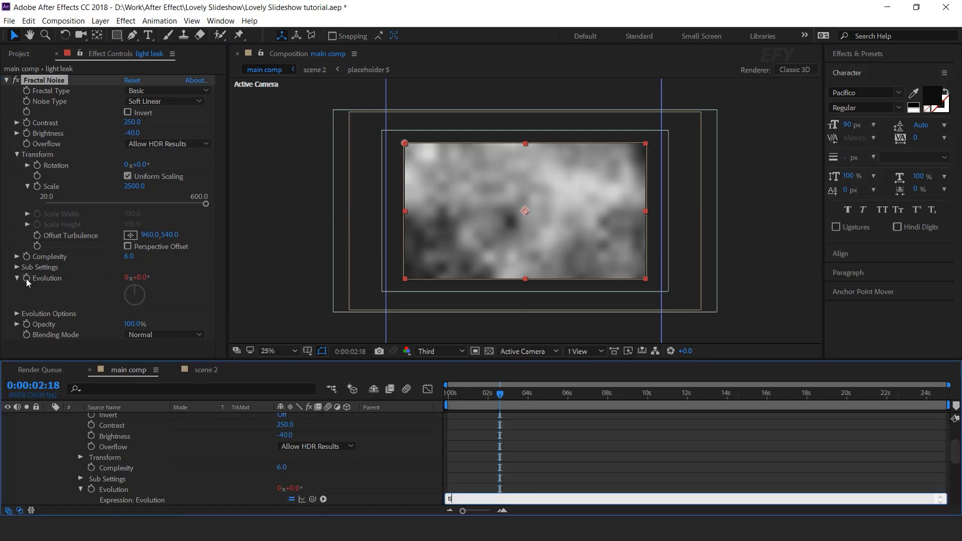
{"action": "type", "text": "me*120"}
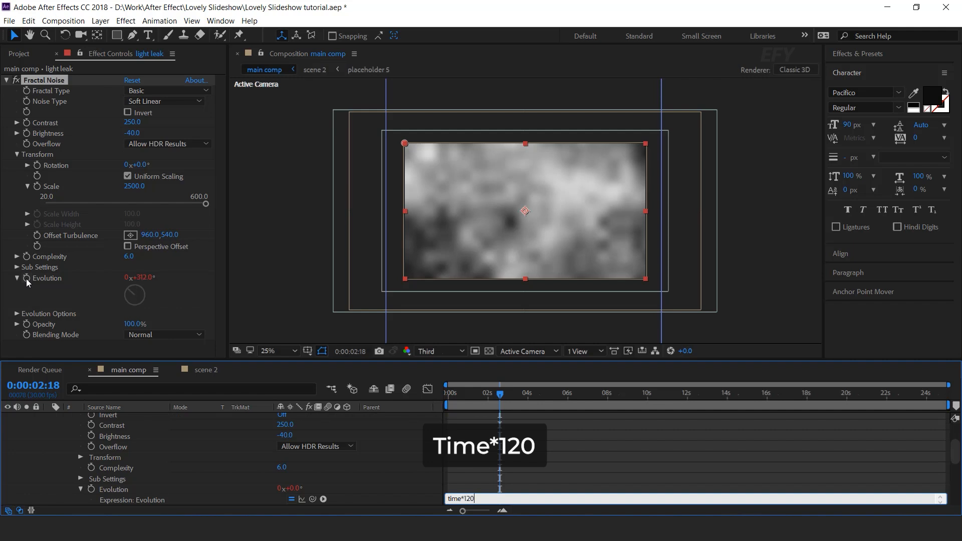
{"action": "key", "text": "KP_Enter"}
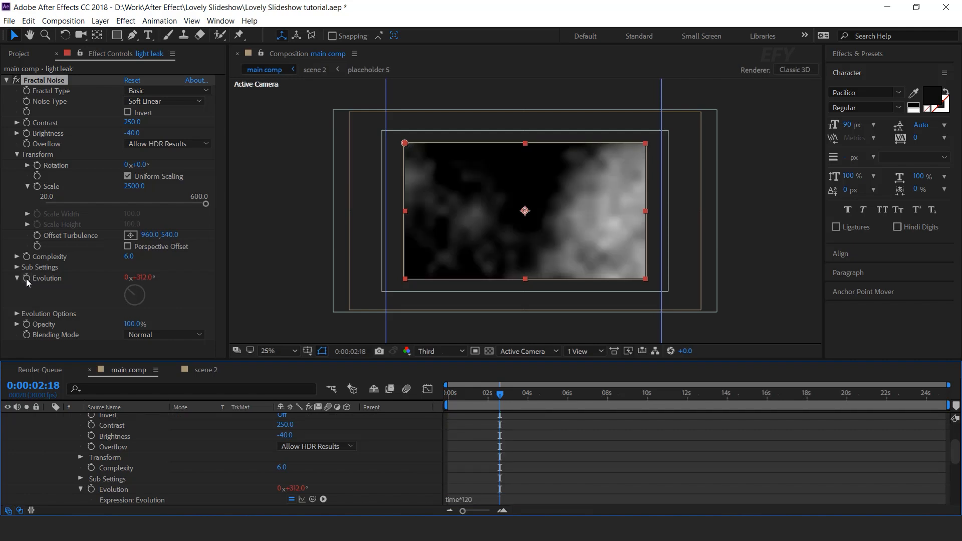
Set the light leak layer's blend mode to Screen
{"action": "left_click_drag", "start_coordinate": [476, 396], "coordinate": [517, 397]}
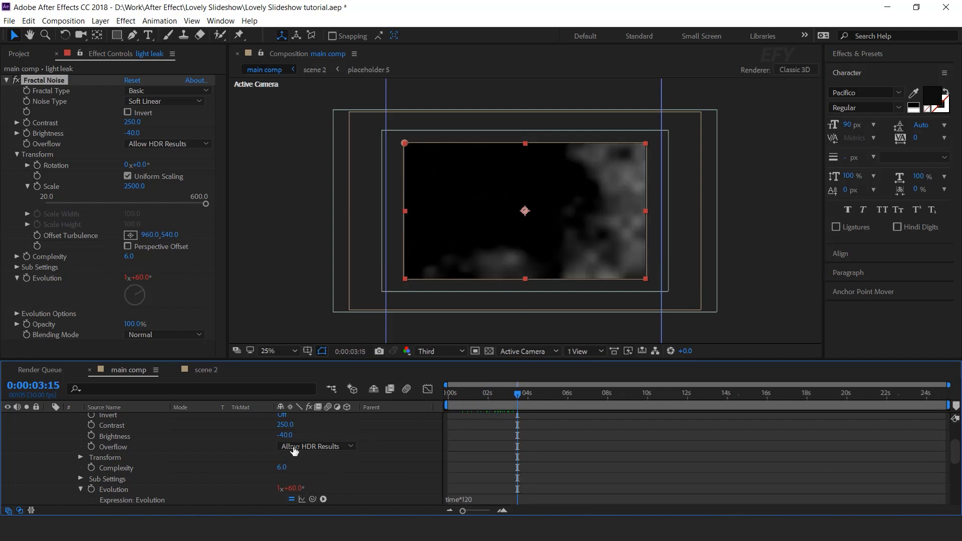
{"action": "scroll", "coordinate": [294, 451], "scroll_direction": "up", "scroll_amount": 3}
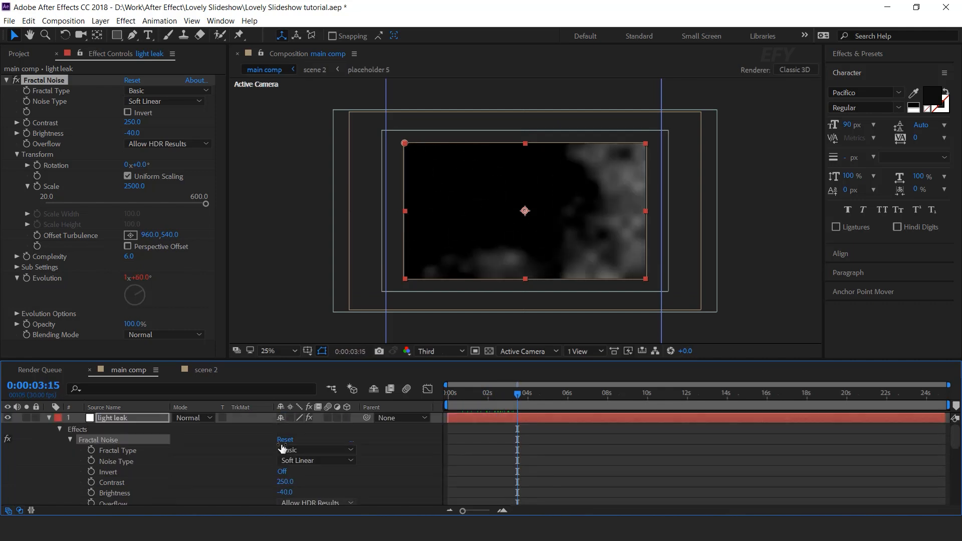
{"action": "left_click", "coordinate": [50, 417]}
{"action": "left_click", "coordinate": [190, 417]}
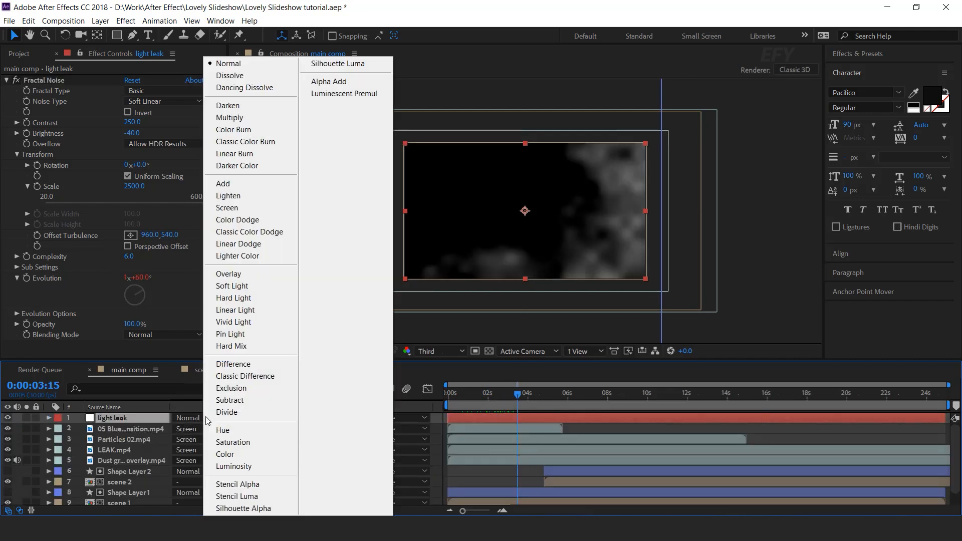
{"action": "left_click", "coordinate": [221, 208]}
Apply the Colorama effect to the light leak layer
{"action": "left_click", "coordinate": [483, 393]}
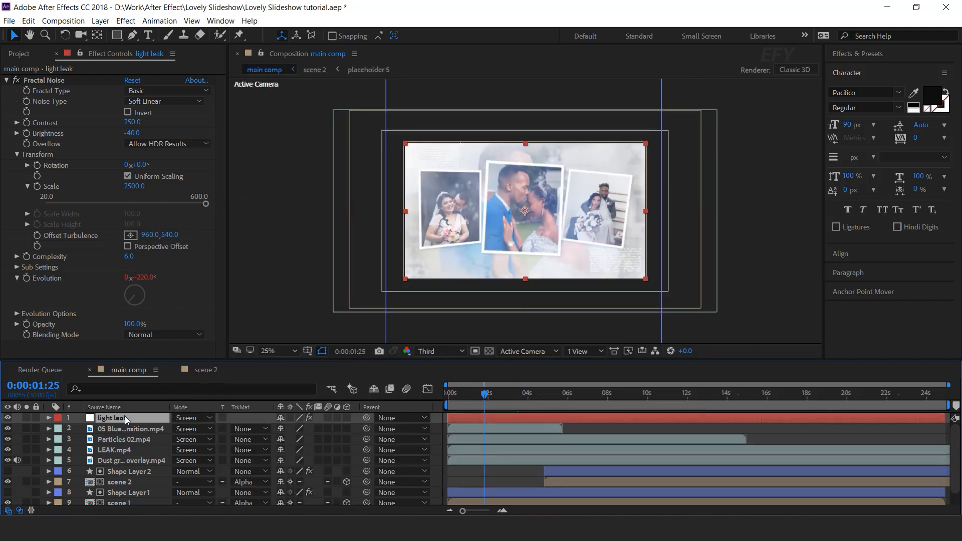
{"action": "key", "text": "ctrl+space"}
{"action": "type", "text": "color"}
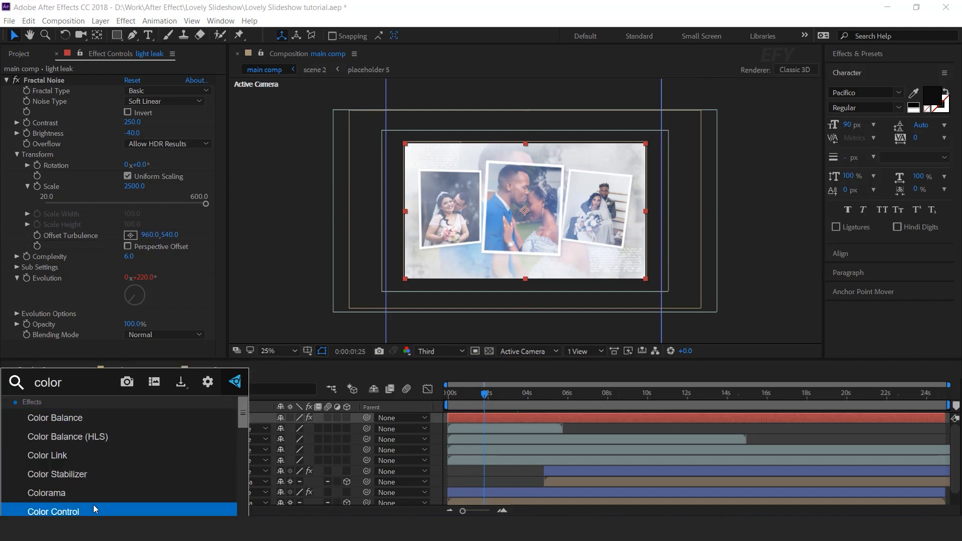
{"action": "left_click", "coordinate": [75, 492]}
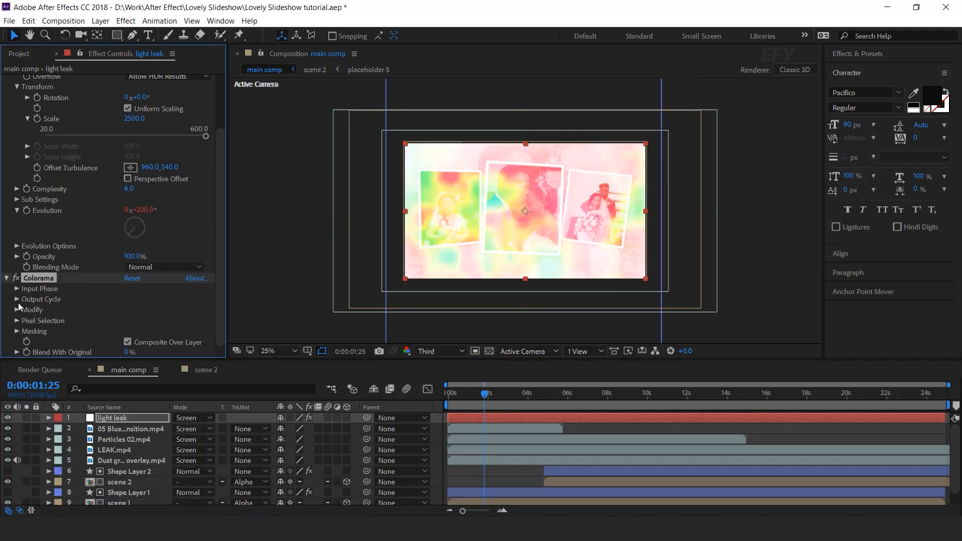
Rearrange the Colorama Output Cycle wheel by moving its color triangles to new positions
{"action": "left_click", "coordinate": [17, 299]}
{"action": "scroll", "coordinate": [16, 299], "scroll_direction": "down", "scroll_amount": 3}
{"action": "scroll", "coordinate": [146, 257], "scroll_direction": "down", "scroll_amount": 2}
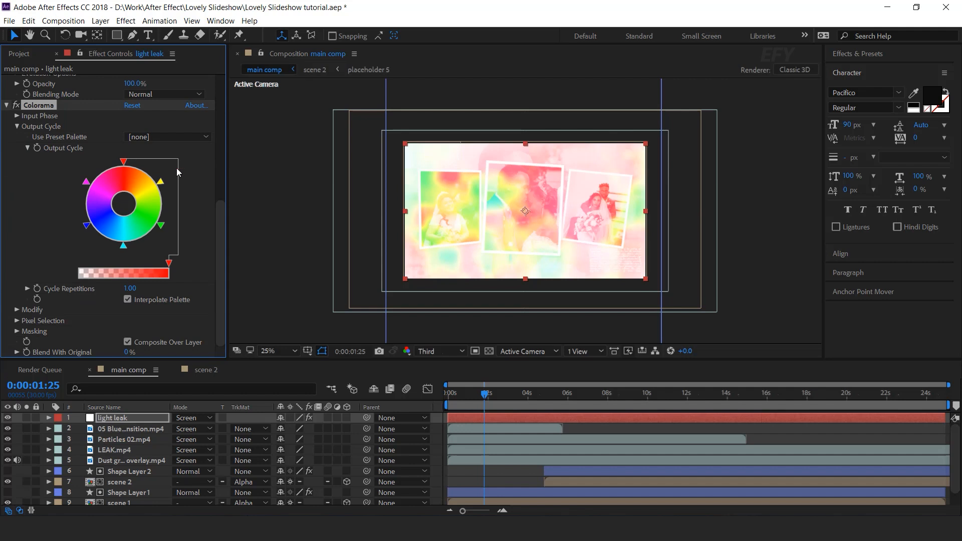
{"action": "left_click_drag", "start_coordinate": [124, 247], "coordinate": [139, 258]}
{"action": "left_click_drag", "start_coordinate": [160, 227], "coordinate": [187, 249]}
{"action": "left_click_drag", "start_coordinate": [87, 227], "coordinate": [81, 217]}
{"action": "left_click_drag", "start_coordinate": [87, 183], "coordinate": [59, 220]}
{"action": "left_click_drag", "start_coordinate": [161, 183], "coordinate": [83, 205]}
Recolor two Output Cycle triangles with red and orange swatches
{"action": "left_click", "coordinate": [117, 240]}
{"action": "left_click", "coordinate": [37, 170]}
{"action": "left_click", "coordinate": [32, 219]}
{"action": "left_click", "coordinate": [157, 222]}
{"action": "left_click", "coordinate": [165, 52]}
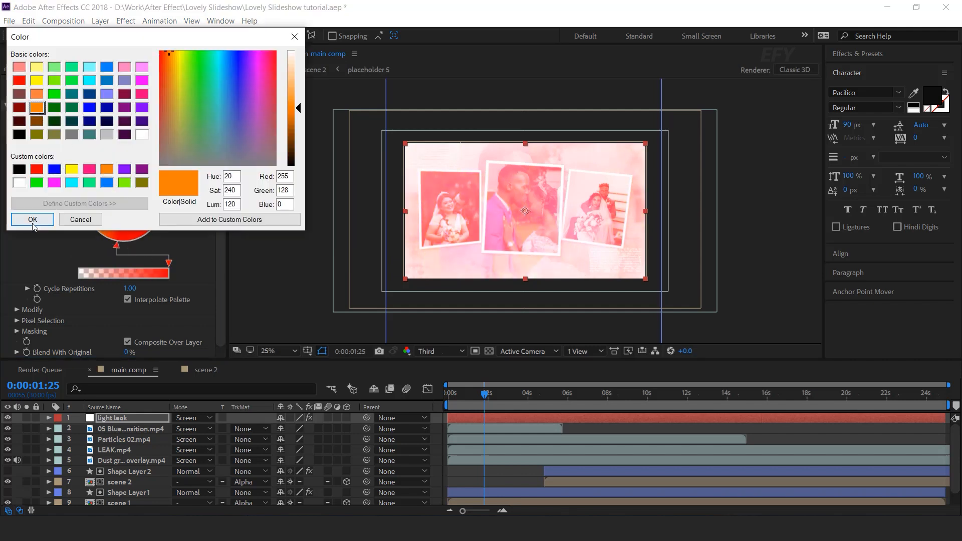
{"action": "left_click", "coordinate": [33, 219]}
Recolor two more Output Cycle triangles with yellow and orange swatches
{"action": "left_click", "coordinate": [157, 188]}
{"action": "left_click", "coordinate": [72, 169]}
{"action": "left_click", "coordinate": [33, 219]}
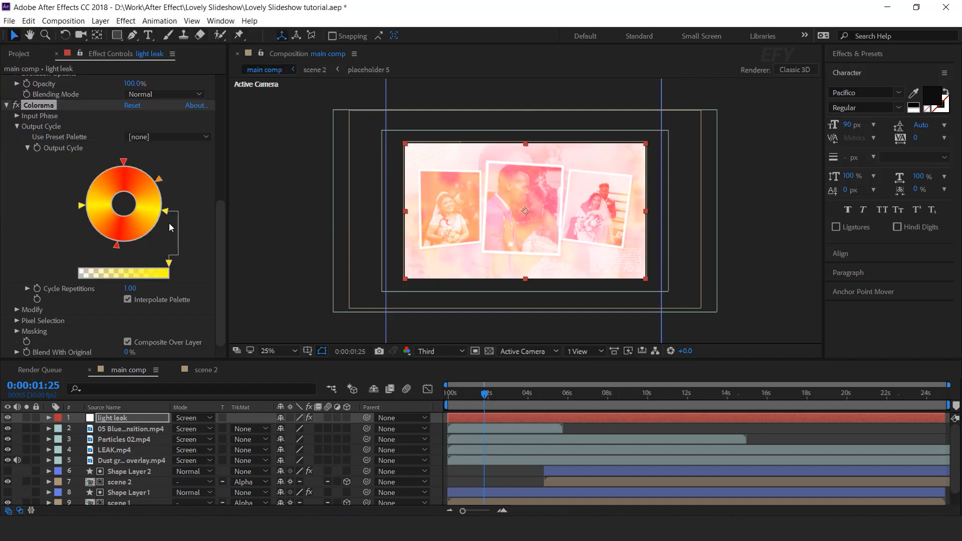
{"action": "mouse_move", "coordinate": [118, 247]}
{"action": "left_mouse_down"}
{"action": "mouse_move", "coordinate": [150, 245]}
{"action": "mouse_move", "coordinate": [121, 248]}
{"action": "left_mouse_up"}
{"action": "double_click", "coordinate": [166, 214]}
{"action": "left_click", "coordinate": [38, 97]}
{"action": "left_click", "coordinate": [33, 219]}
Fine-tune the Output Cycle triangle positions and recolor one more triangle in a warm tone
{"action": "left_click_drag", "start_coordinate": [166, 213], "coordinate": [127, 246]}
{"action": "left_click_drag", "start_coordinate": [158, 178], "coordinate": [151, 170]}
{"action": "mouse_move", "coordinate": [128, 245]}
{"action": "left_mouse_down"}
{"action": "mouse_move", "coordinate": [166, 199]}
{"action": "mouse_move", "coordinate": [132, 246]}
{"action": "left_mouse_up"}
{"action": "left_click_drag", "start_coordinate": [166, 200], "coordinate": [165, 216]}
{"action": "left_click_drag", "start_coordinate": [151, 171], "coordinate": [155, 174]}
{"action": "left_click_drag", "start_coordinate": [164, 215], "coordinate": [133, 247]}
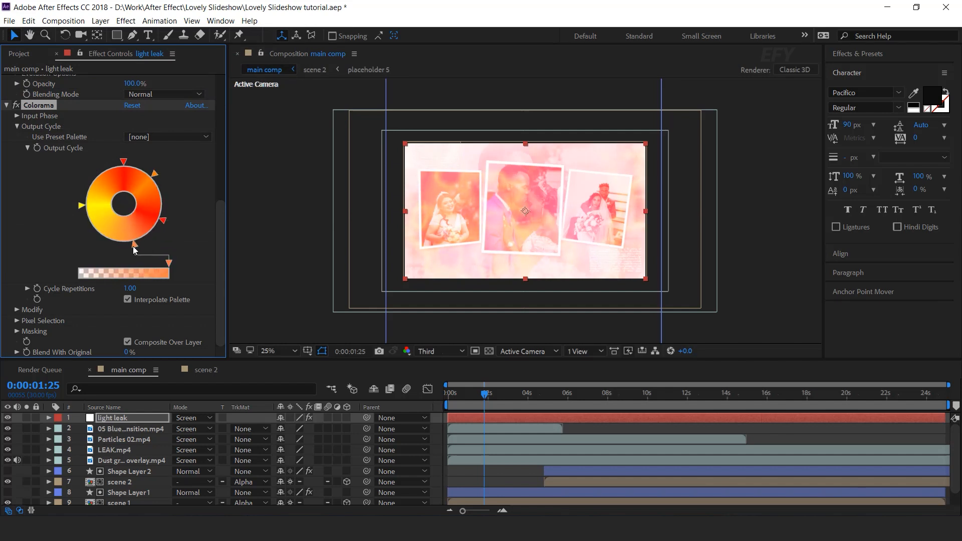
{"action": "double_click", "coordinate": [133, 246]}
{"action": "left_click", "coordinate": [107, 173]}
{"action": "left_click", "coordinate": [32, 220]}
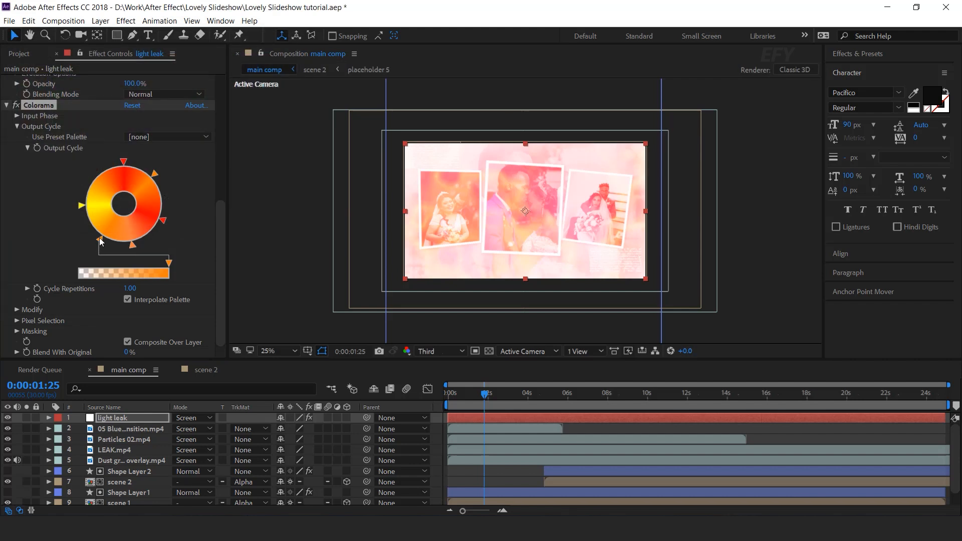
{"action": "left_click_drag", "start_coordinate": [133, 245], "coordinate": [138, 246]}
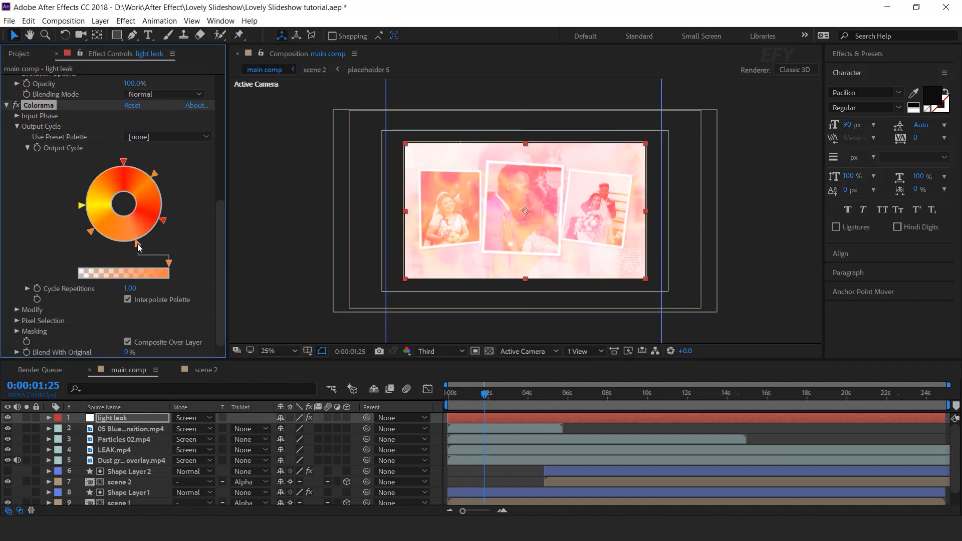
{"action": "left_click", "coordinate": [7, 106]}
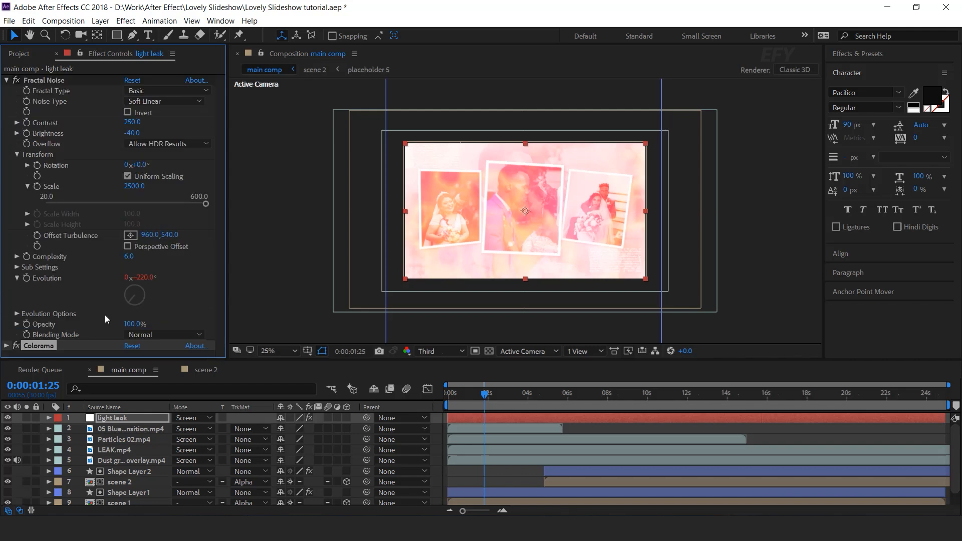
Apply a Transform effect to the light leak layer and set its Scale to 193
{"action": "left_click", "coordinate": [127, 420]}
{"action": "key", "text": "ctrl+space"}
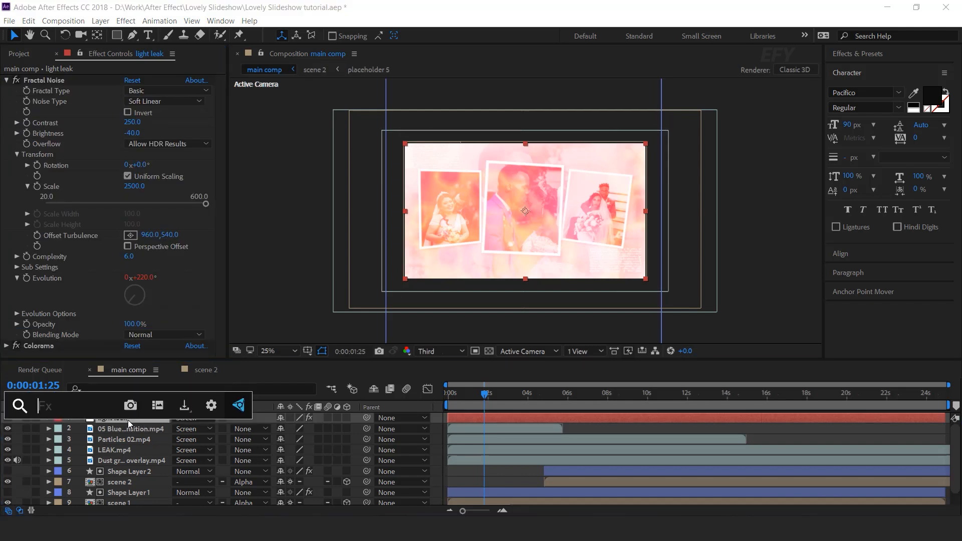
{"action": "type", "text": "tra"}
{"action": "key", "text": "Return"}
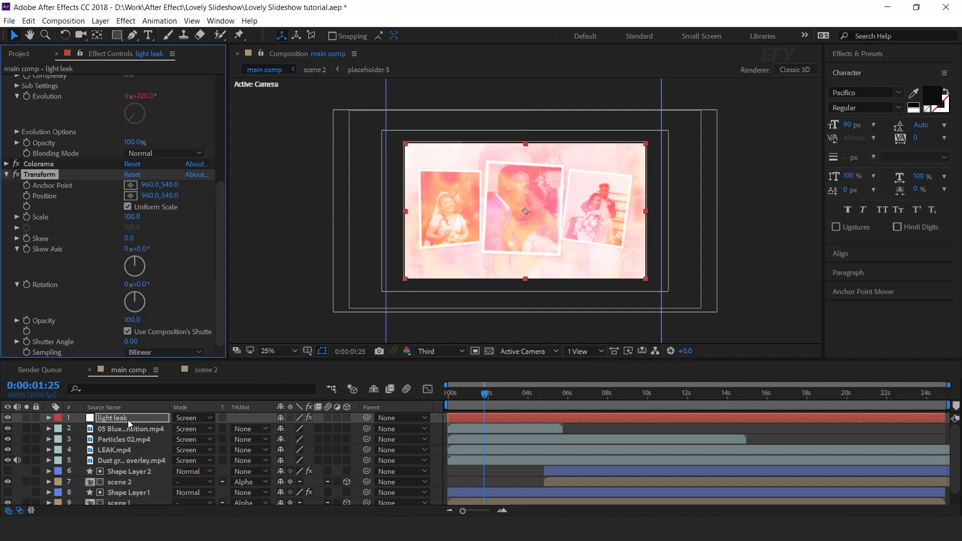
{"action": "left_click_drag", "start_coordinate": [132, 217], "coordinate": [176, 207]}
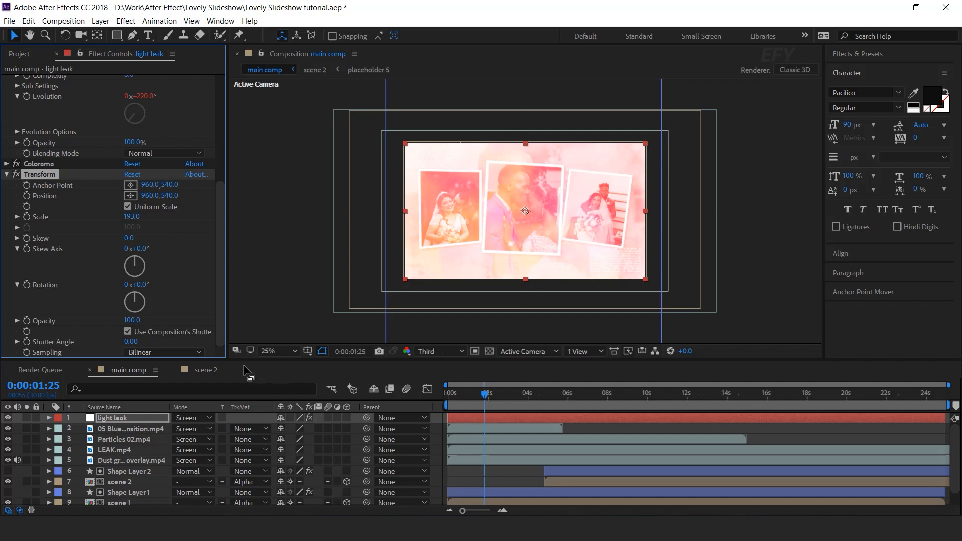
Set the light leak layer's opacity to 60% and move the current time to about 2 seconds 19 frames
{"action": "left_click", "coordinate": [108, 419]}
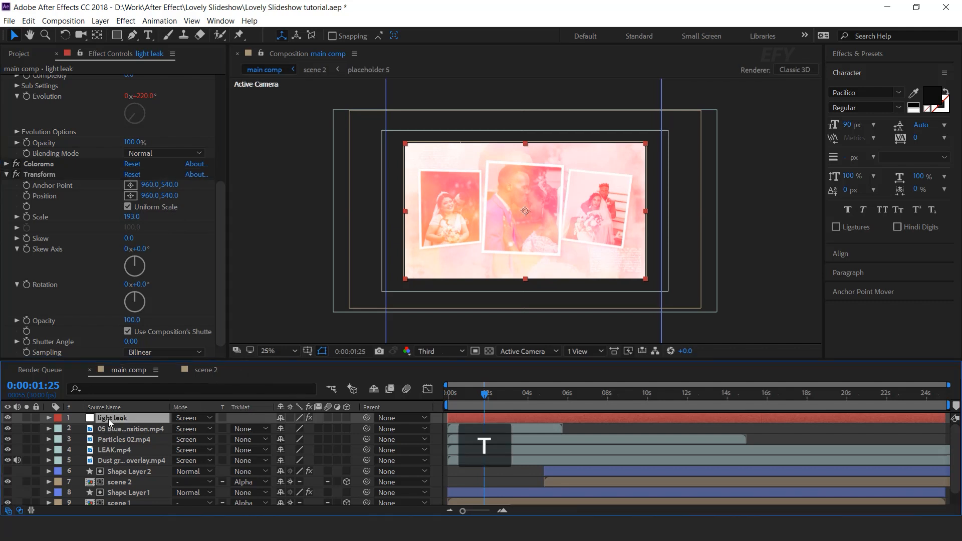
{"action": "key", "text": "t"}
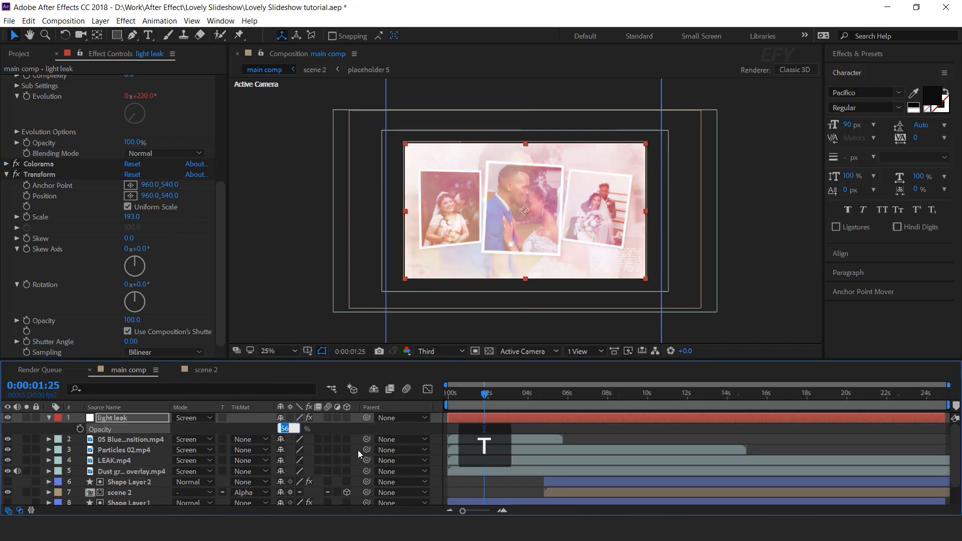
{"action": "type", "text": "60"}
{"action": "key", "text": "Return"}
{"action": "left_click", "coordinate": [445, 396]}
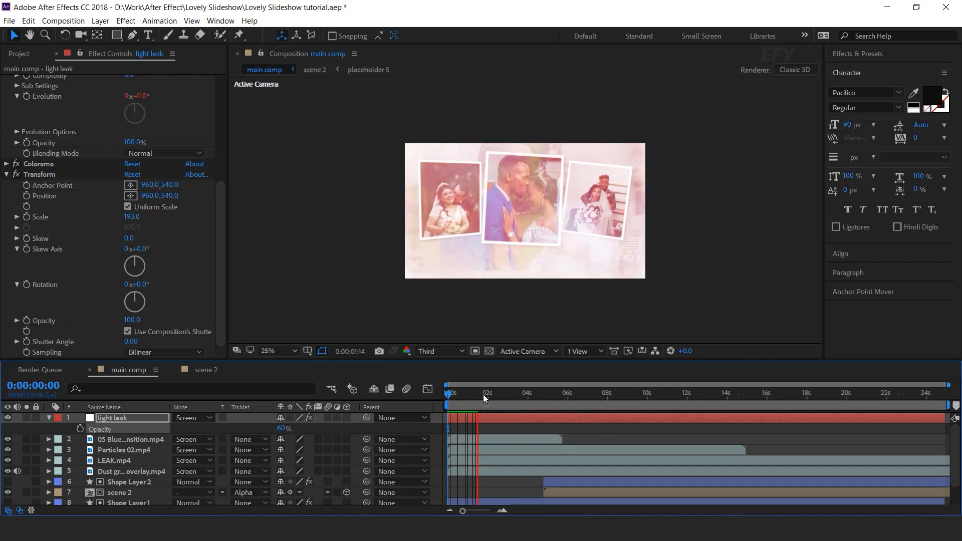
{"action": "left_click_drag", "start_coordinate": [495, 395], "coordinate": [500, 393]}
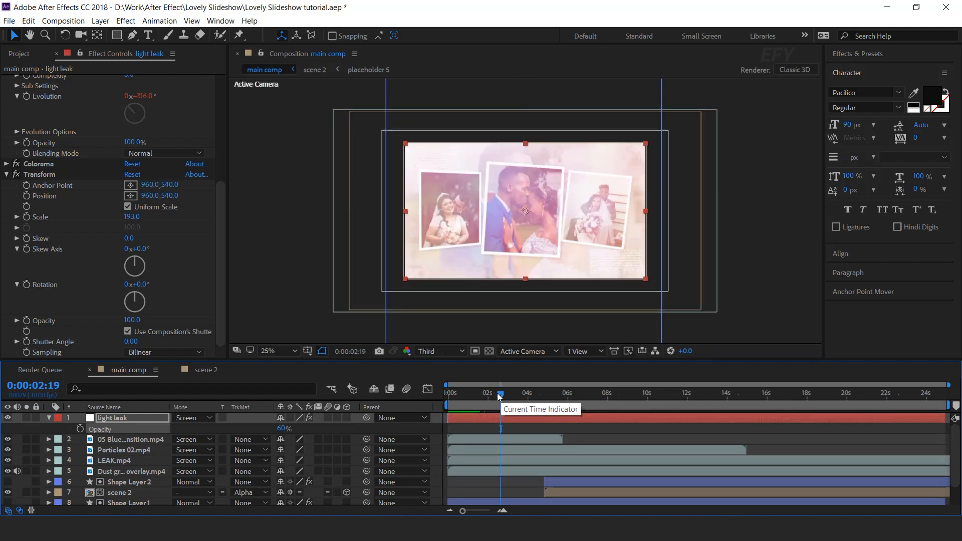
{"action": "left_click", "coordinate": [50, 418]}
{"action": "left_click", "coordinate": [147, 418]}
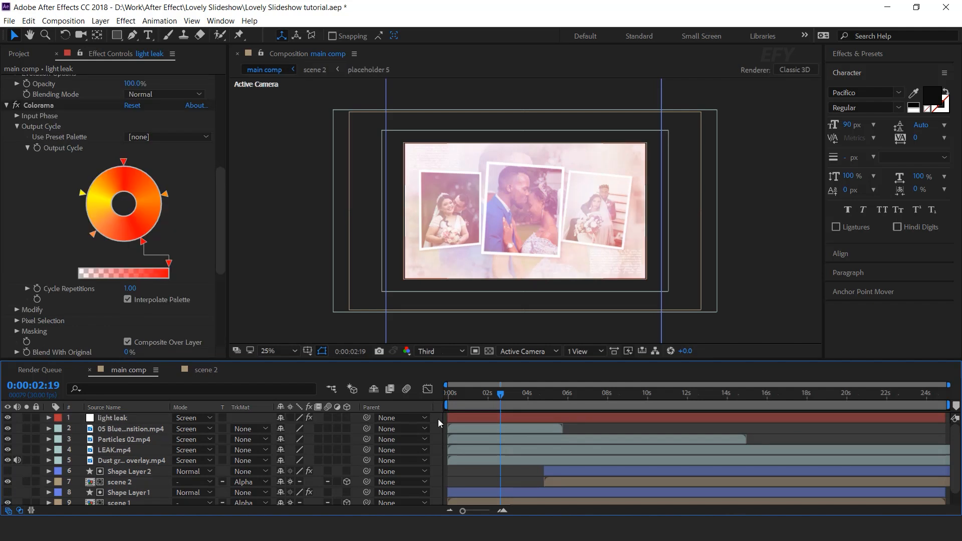
Create a new white 1920 x 1080 px solid layer in the main comp
{"action": "right_click", "coordinate": [439, 424]}
{"action": "mouse_move", "coordinate": [462, 301]}
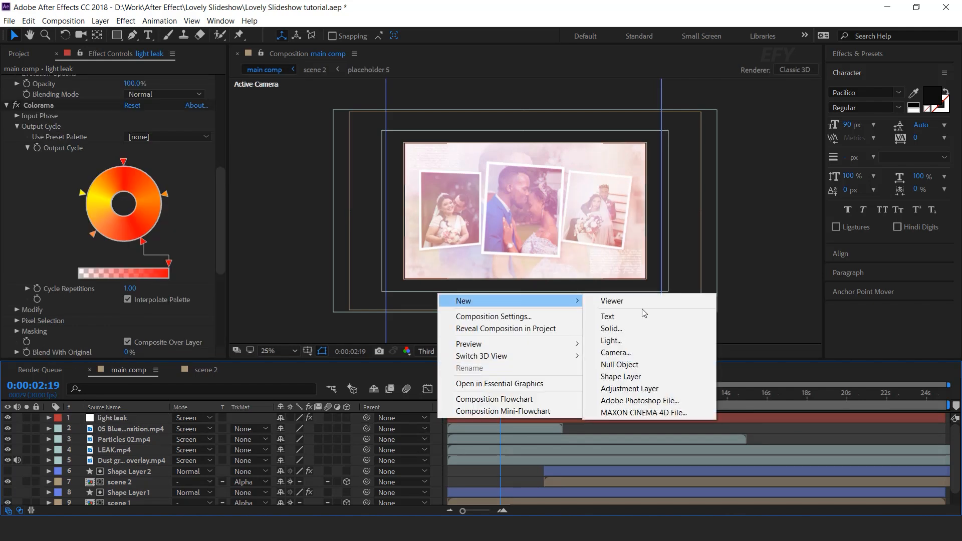
{"action": "left_click", "coordinate": [646, 328]}
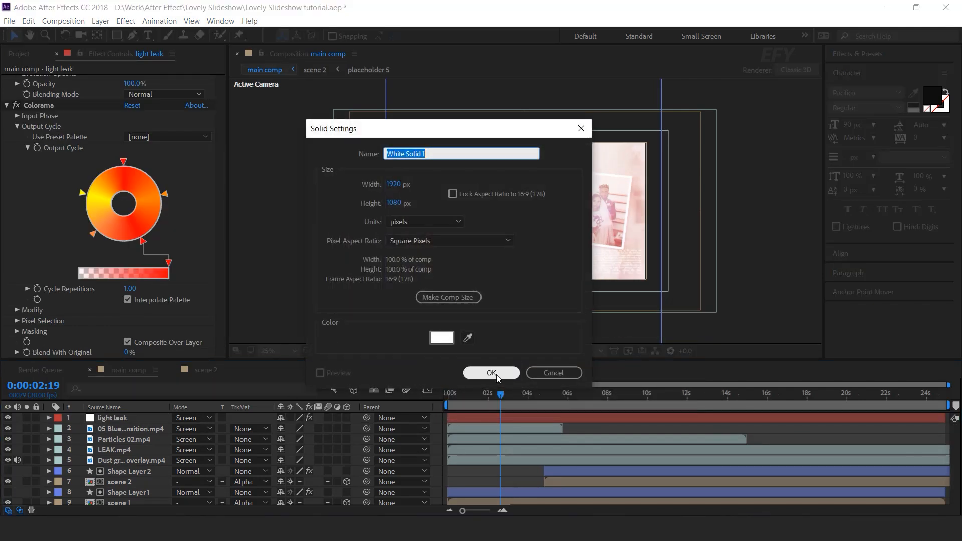
{"action": "left_click", "coordinate": [483, 372]}
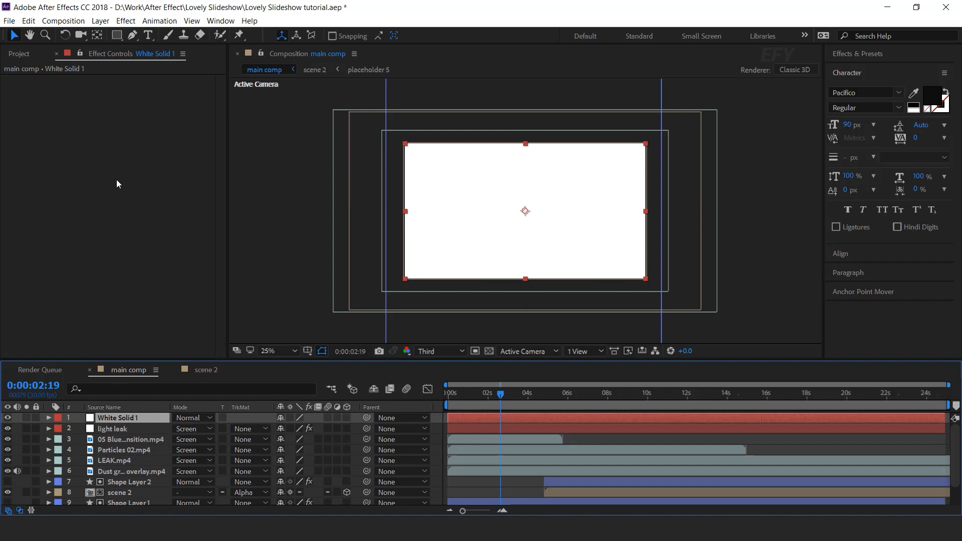
Add a full-size elliptical mask to the white solid and set the mask mode to Subtract
{"action": "left_click_drag", "start_coordinate": [125, 37], "coordinate": [172, 64]}
{"action": "double_click", "coordinate": [117, 35]}
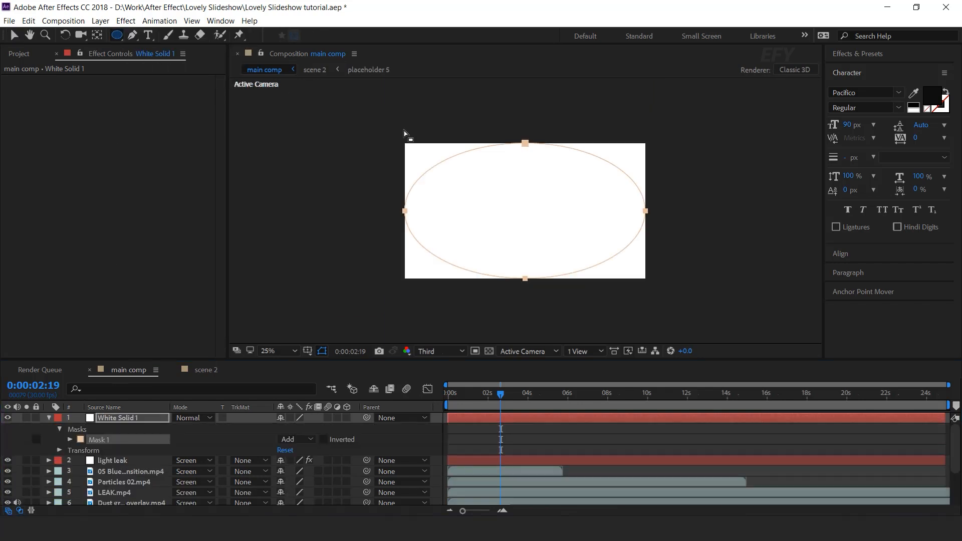
{"action": "left_click", "coordinate": [296, 440]}
{"action": "left_click", "coordinate": [309, 380]}
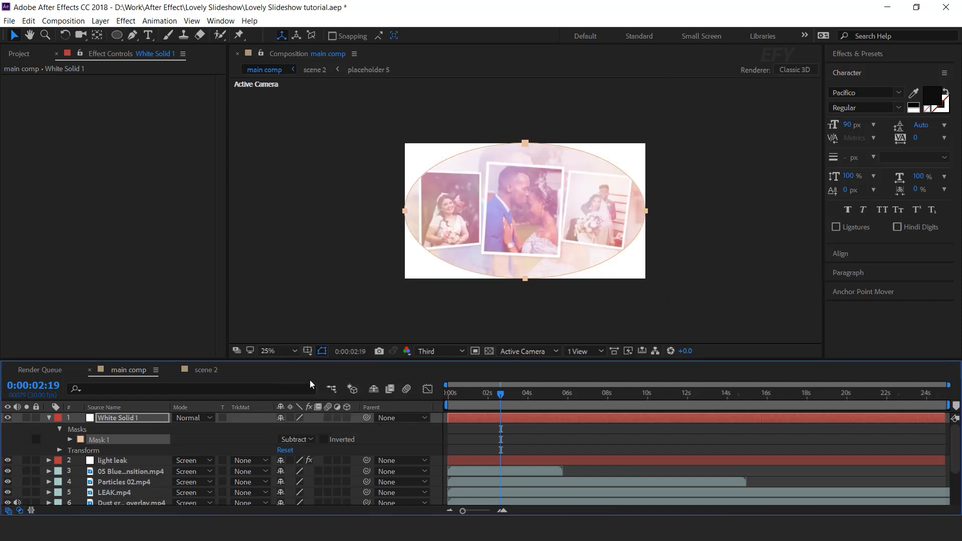
Feather the ellipse mask by 272 px and stretch its vertices slightly outward past the frame edges
{"action": "left_click", "coordinate": [70, 439]}
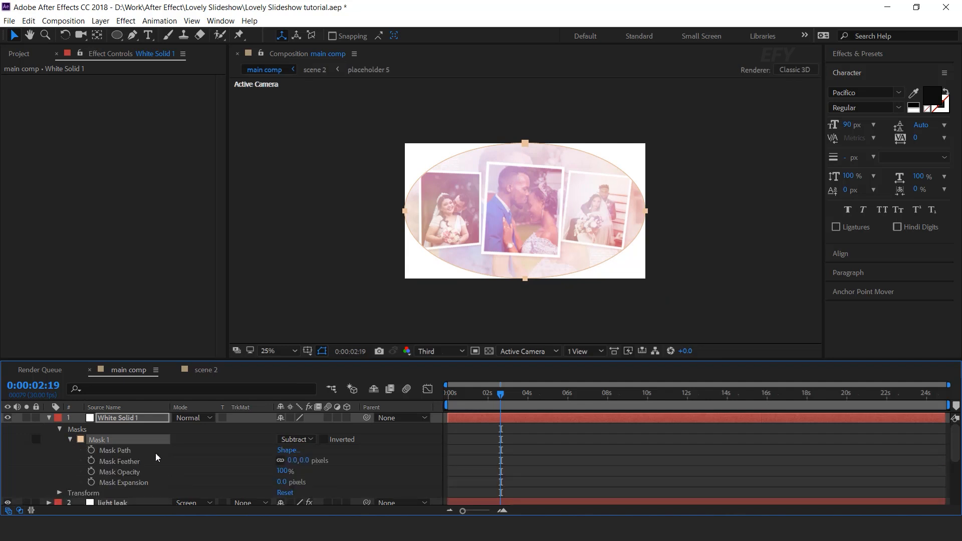
{"action": "left_click_drag", "start_coordinate": [306, 462], "coordinate": [479, 464]}
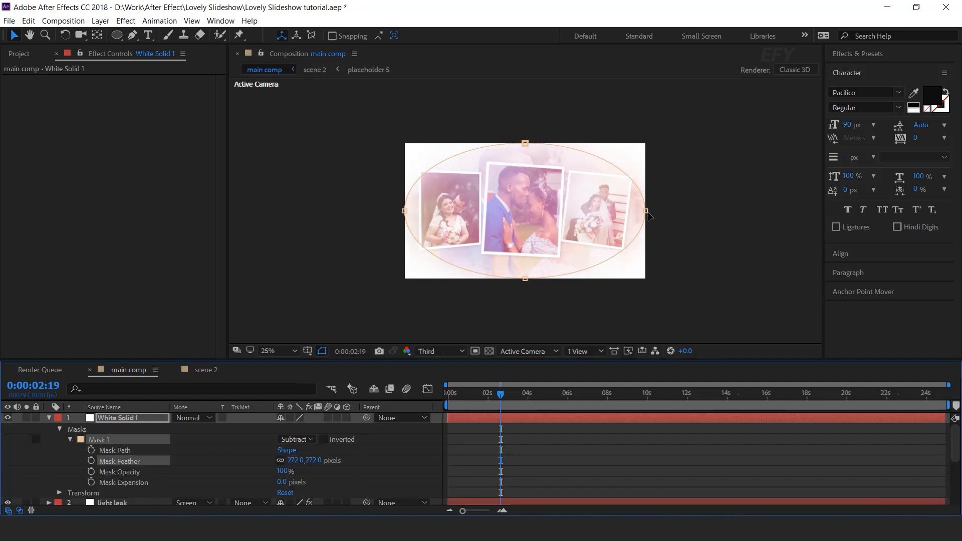
{"action": "left_click", "coordinate": [646, 212]}
{"action": "left_click_drag", "start_coordinate": [525, 144], "coordinate": [527, 146]}
{"action": "left_click_drag", "start_coordinate": [405, 211], "coordinate": [415, 213]}
{"action": "left_click_drag", "start_coordinate": [525, 278], "coordinate": [524, 273]}
{"action": "left_click_drag", "start_coordinate": [645, 211], "coordinate": [642, 211]}
{"action": "left_click_drag", "start_coordinate": [527, 146], "coordinate": [524, 149]}
{"action": "left_click_drag", "start_coordinate": [640, 211], "coordinate": [661, 204]}
{"action": "left_click_drag", "start_coordinate": [524, 149], "coordinate": [523, 141]}
{"action": "left_click_drag", "start_coordinate": [415, 212], "coordinate": [401, 212]}
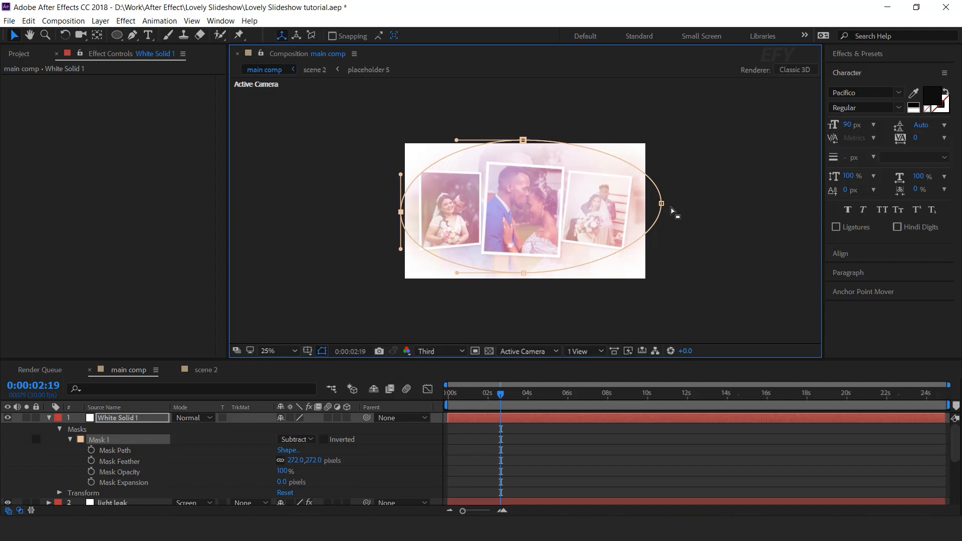
{"action": "left_click", "coordinate": [563, 466]}
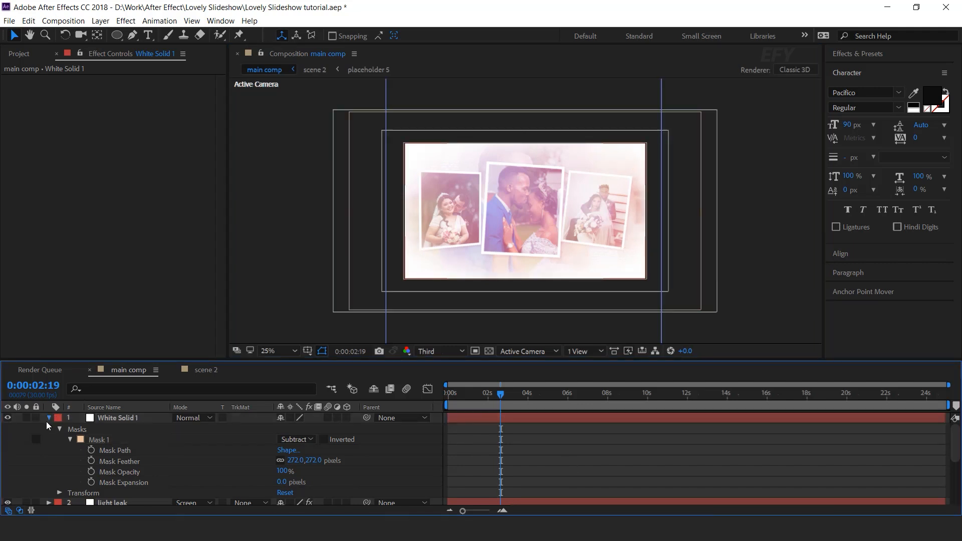
{"action": "left_click", "coordinate": [49, 418]}
Add a new adjustment layer at the top of the main comp
{"action": "right_click", "coordinate": [435, 418]}
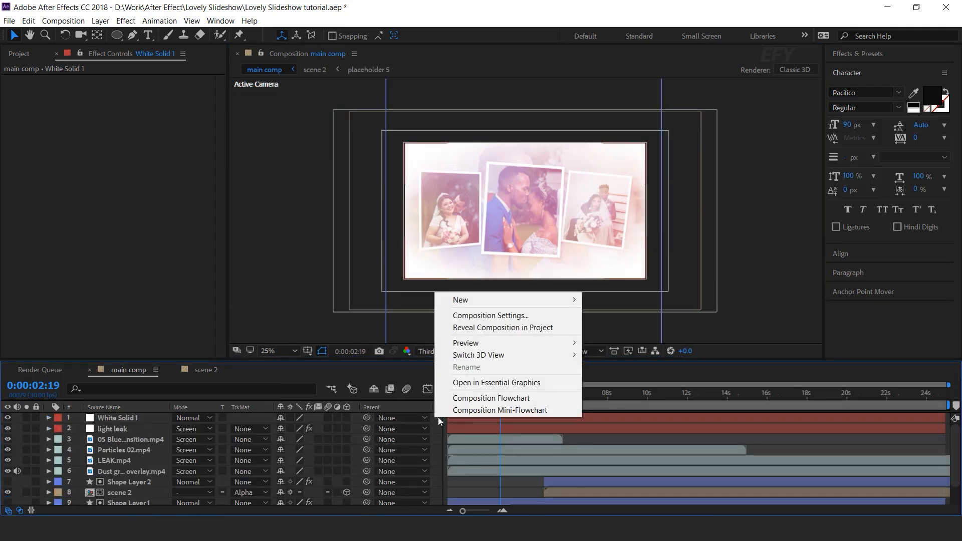
{"action": "mouse_move", "coordinate": [566, 301]}
{"action": "left_click", "coordinate": [641, 389]}
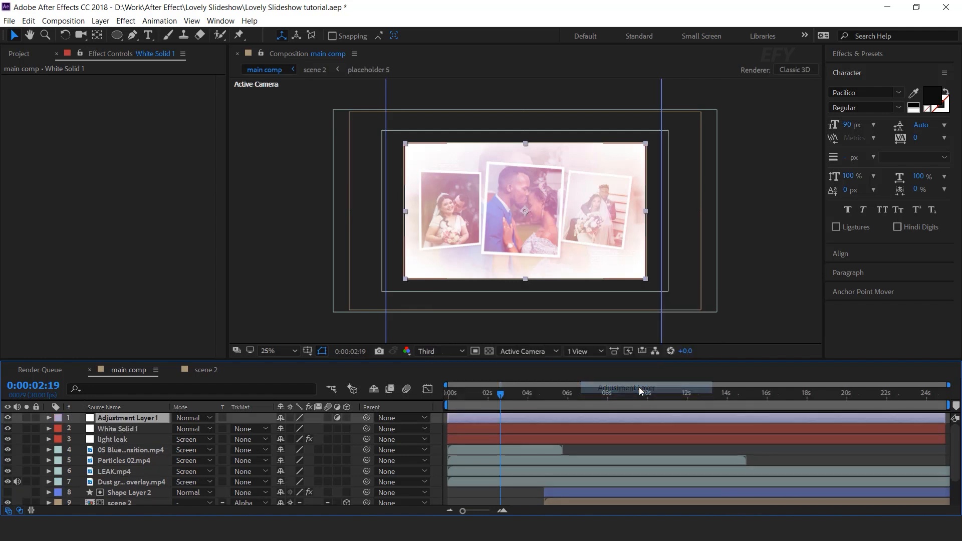
Apply Curves to the adjustment layer and bend the RGB curve into a gentle S shape
{"action": "key", "text": "ctrl+space"}
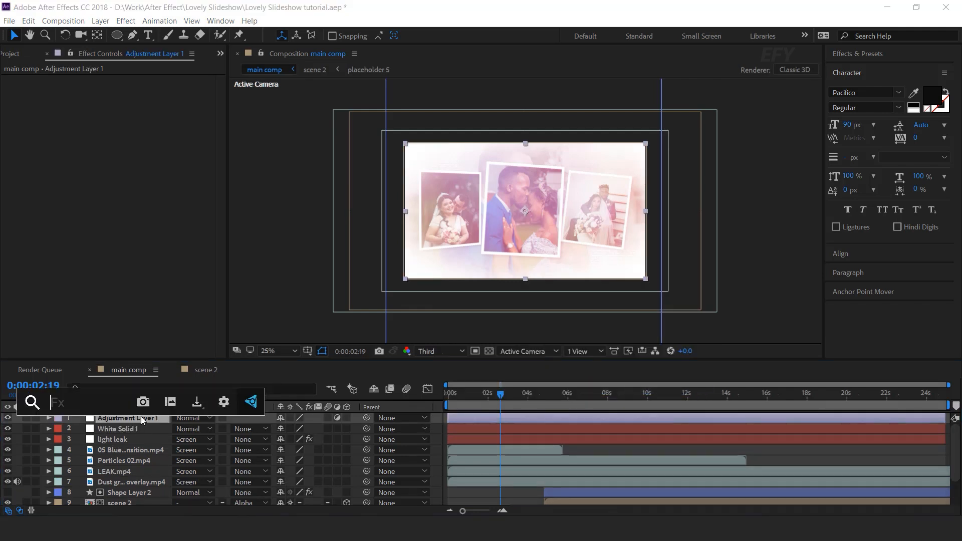
{"action": "type", "text": "cu"}
{"action": "key", "text": "Return"}
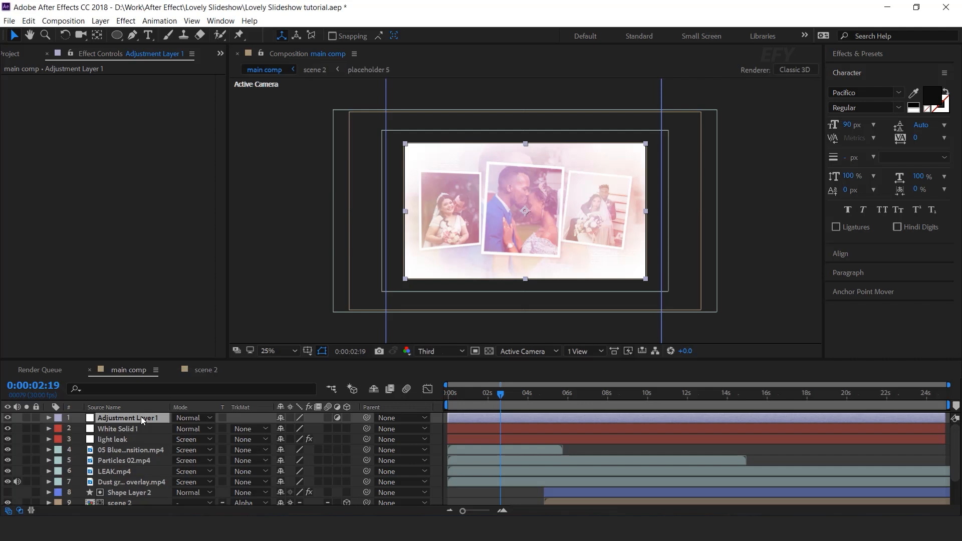
{"action": "left_click_drag", "start_coordinate": [68, 245], "coordinate": [75, 248]}
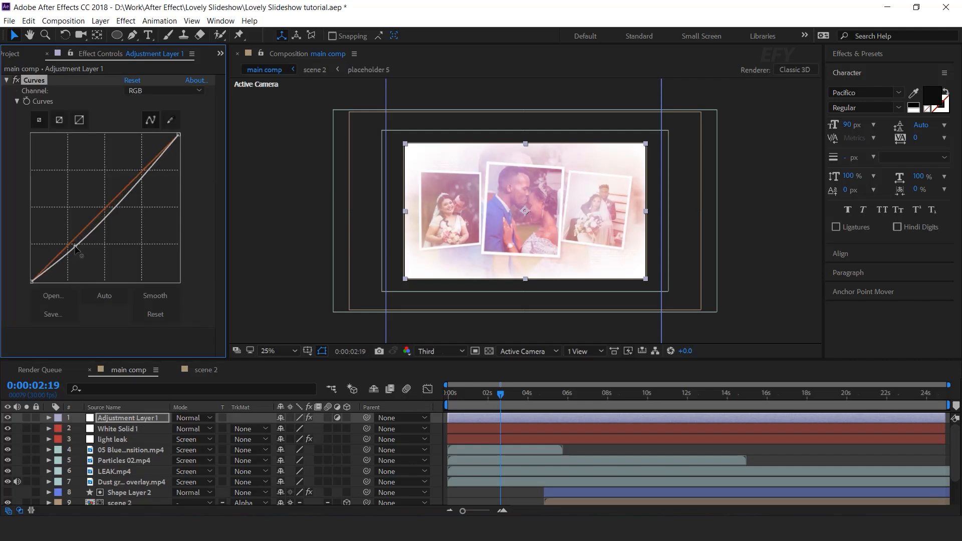
{"action": "left_click_drag", "start_coordinate": [143, 179], "coordinate": [138, 172]}
{"action": "left_click_drag", "start_coordinate": [75, 247], "coordinate": [75, 243]}
{"action": "left_click_drag", "start_coordinate": [136, 173], "coordinate": [136, 170]}
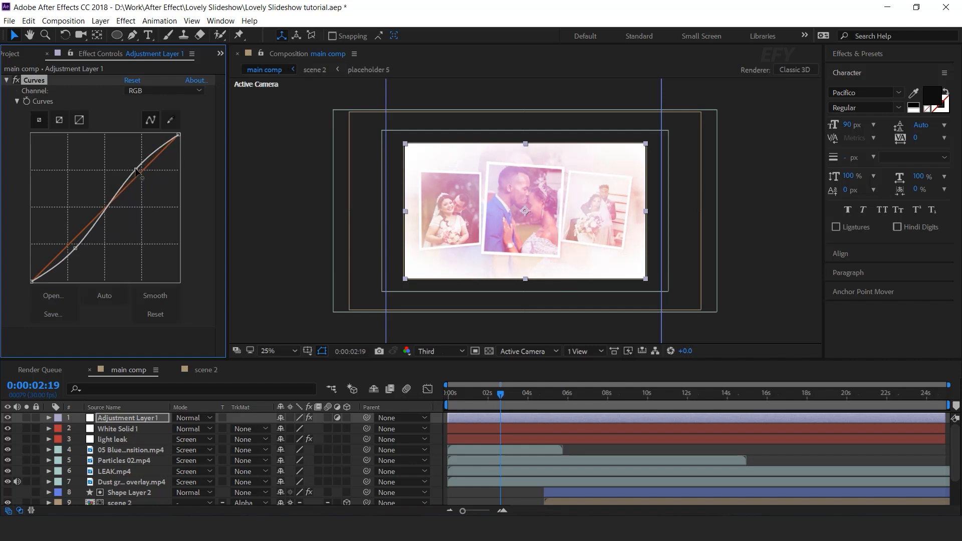
Apply Sharpen to the adjustment layer with a Sharpen Amount of 40
{"action": "key", "text": "ctrl+space"}
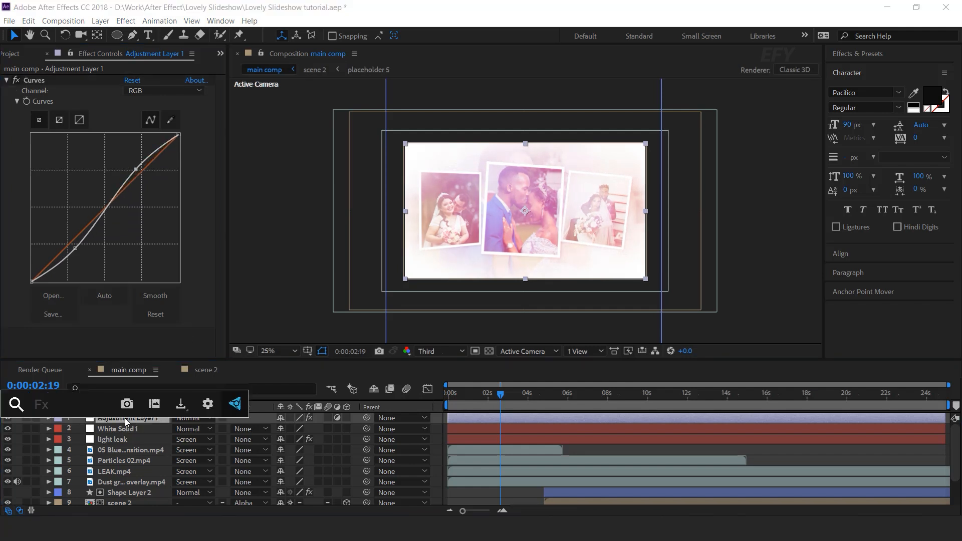
{"action": "type", "text": "sh"}
{"action": "key", "text": "Escape"}
{"action": "left_click_drag", "start_coordinate": [126, 344], "coordinate": [143, 342]}
{"action": "left_click", "coordinate": [127, 344]}
{"action": "type", "text": "40"}
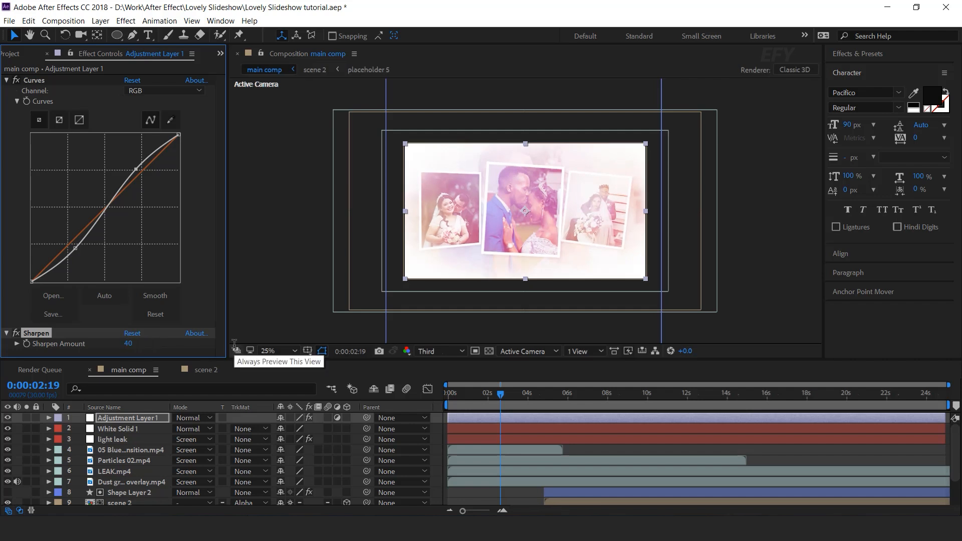
Apply Noise to the adjustment layer with Amount of Noise set to 3.0%
{"action": "left_click", "coordinate": [136, 418]}
{"action": "key", "text": "ctrl+space"}
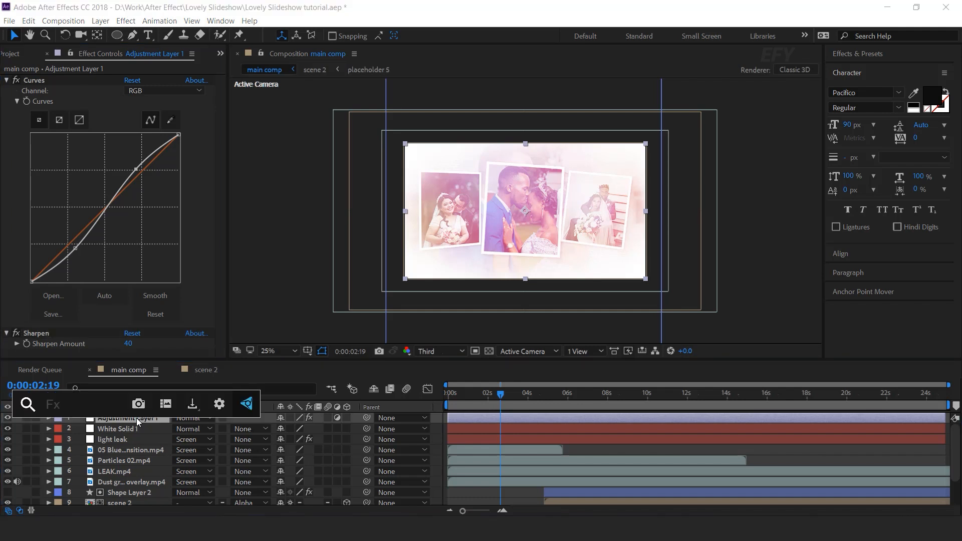
{"action": "type", "text": "no"}
{"action": "key", "text": "Return"}
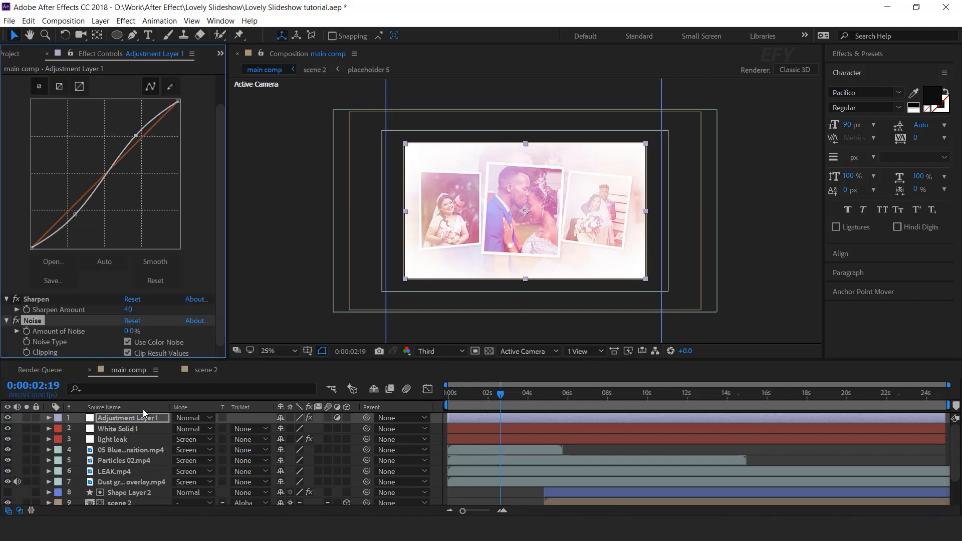
{"action": "left_click", "coordinate": [128, 331]}
{"action": "type", "text": "30"}
{"action": "key", "text": "Return"}
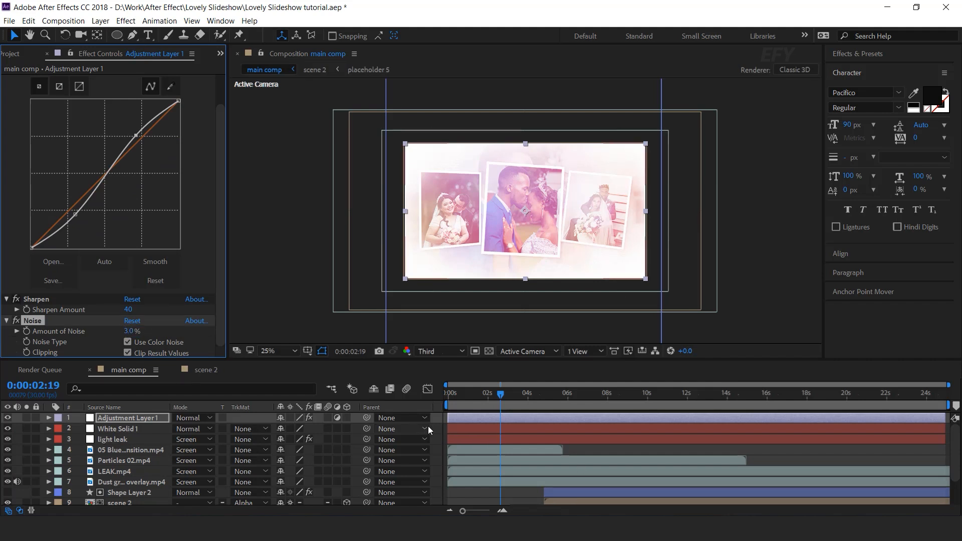
Add a new Two-Node Camera with the 50mm preset to the main comp
{"action": "left_click", "coordinate": [437, 416]}
{"action": "key", "text": "Page_Down"}
{"action": "key", "text": "Page_Down"}
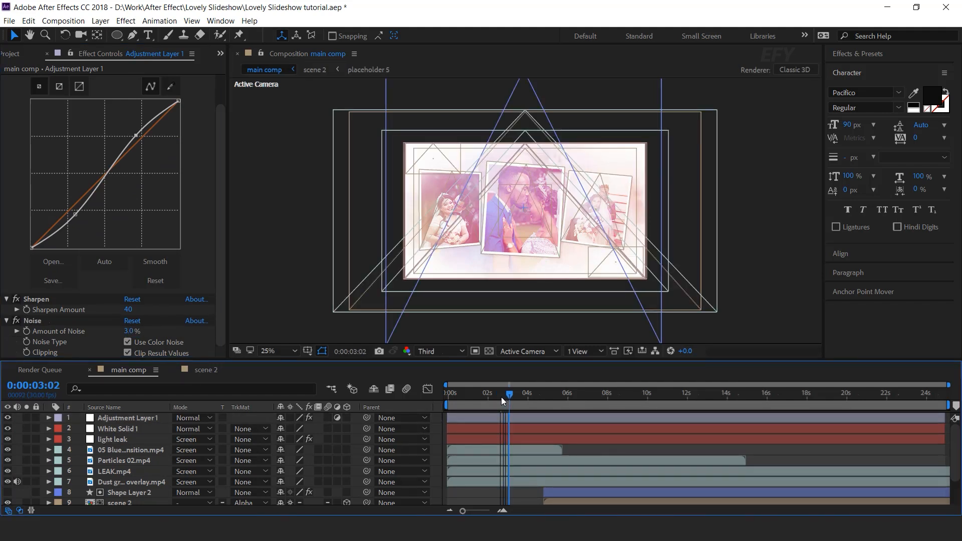
{"action": "right_click", "coordinate": [438, 420]}
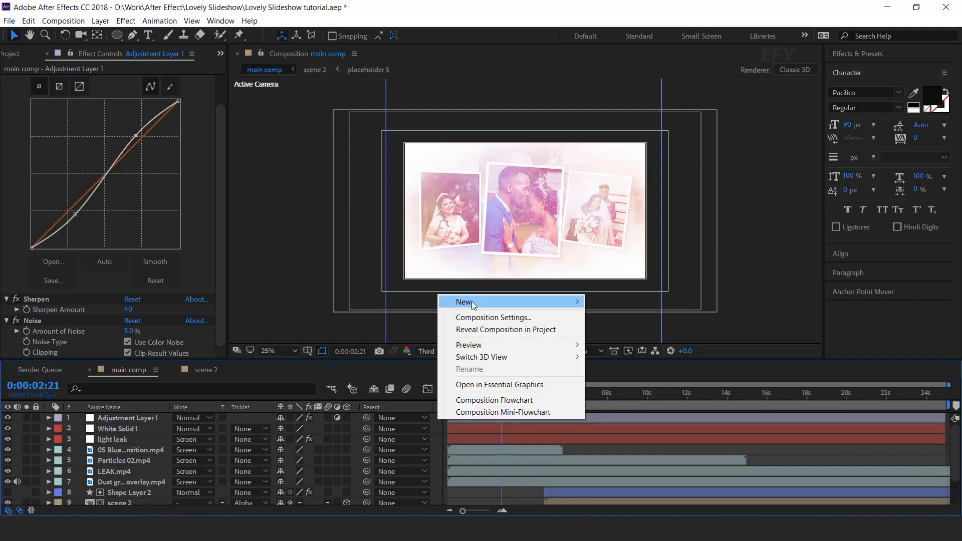
{"action": "mouse_move", "coordinate": [471, 302]}
{"action": "left_click", "coordinate": [644, 354]}
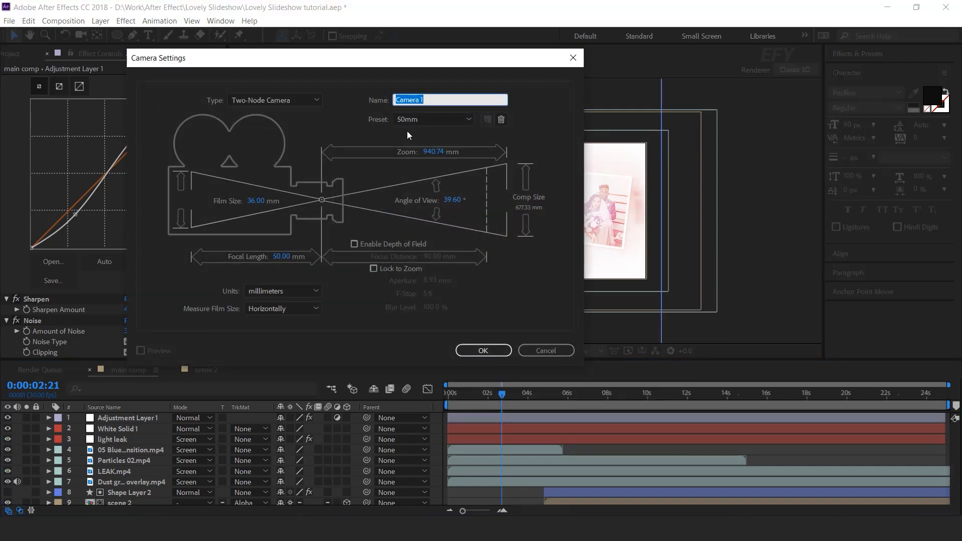
{"action": "left_click", "coordinate": [481, 347]}
Add a null object and parent Camera 1 to Null 1
{"action": "right_click", "coordinate": [437, 427]}
{"action": "mouse_move", "coordinate": [477, 308]}
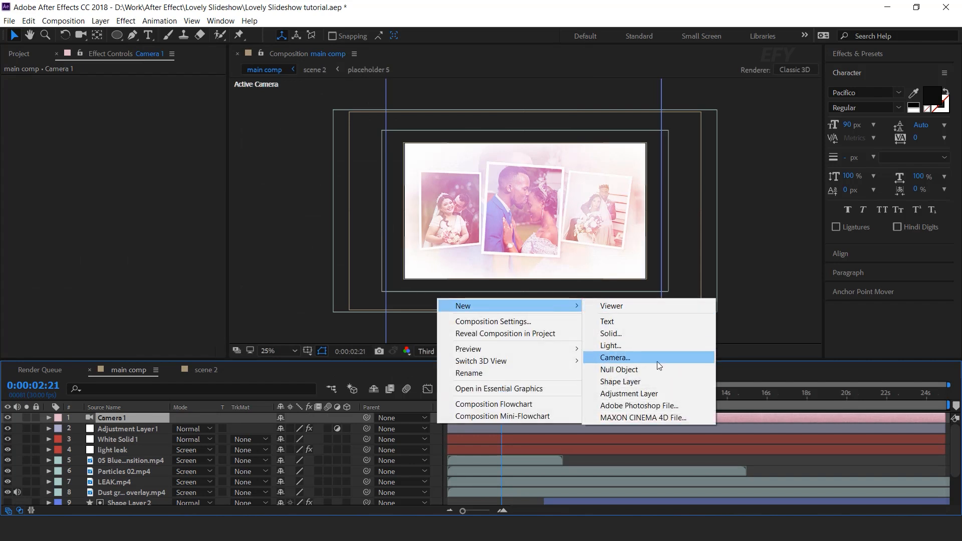
{"action": "left_click", "coordinate": [639, 370]}
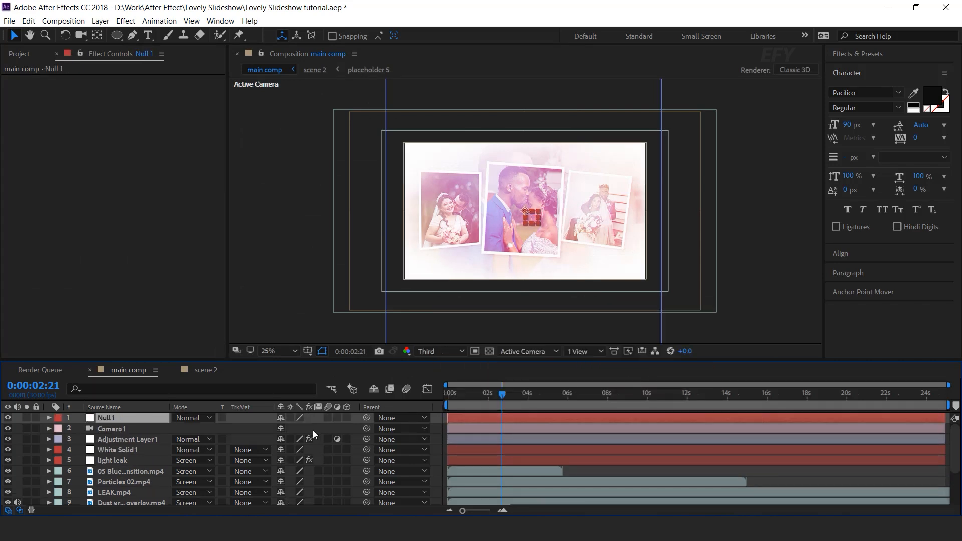
{"action": "left_click", "coordinate": [131, 431]}
{"action": "left_click_drag", "start_coordinate": [368, 428], "coordinate": [129, 417]}
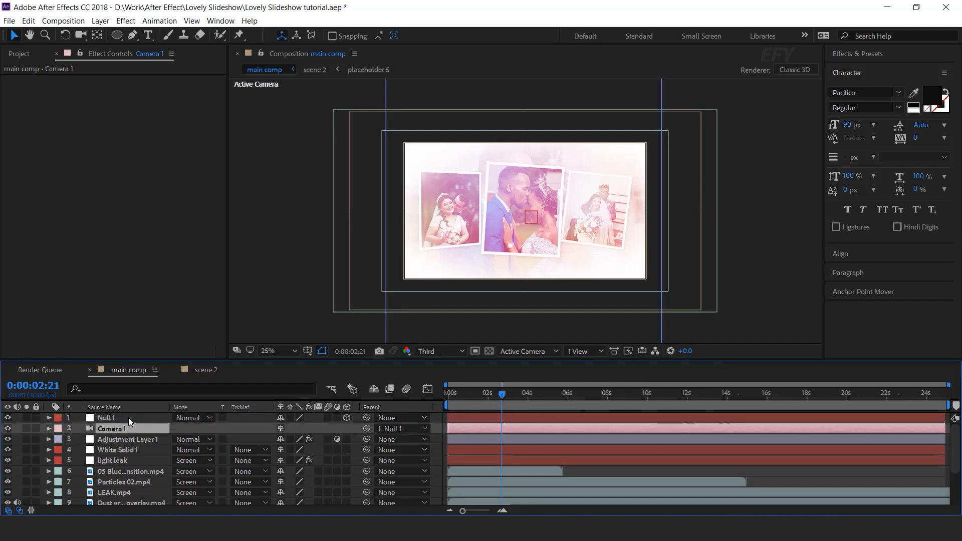
Add a wiggle(2,5) expression to Null 1's Position property
{"action": "left_click", "coordinate": [128, 417]}
{"action": "key", "text": "p"}
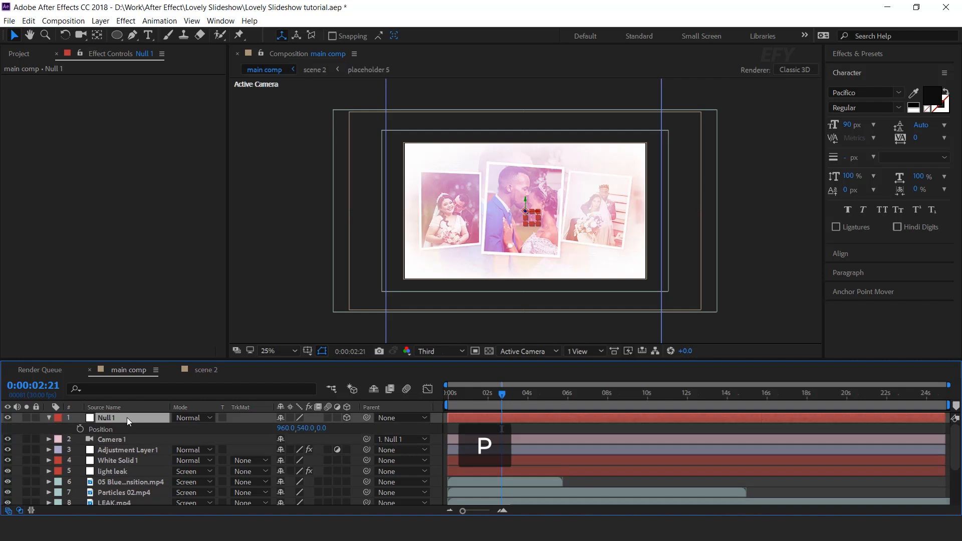
{"action": "key", "text": "shift+r"}
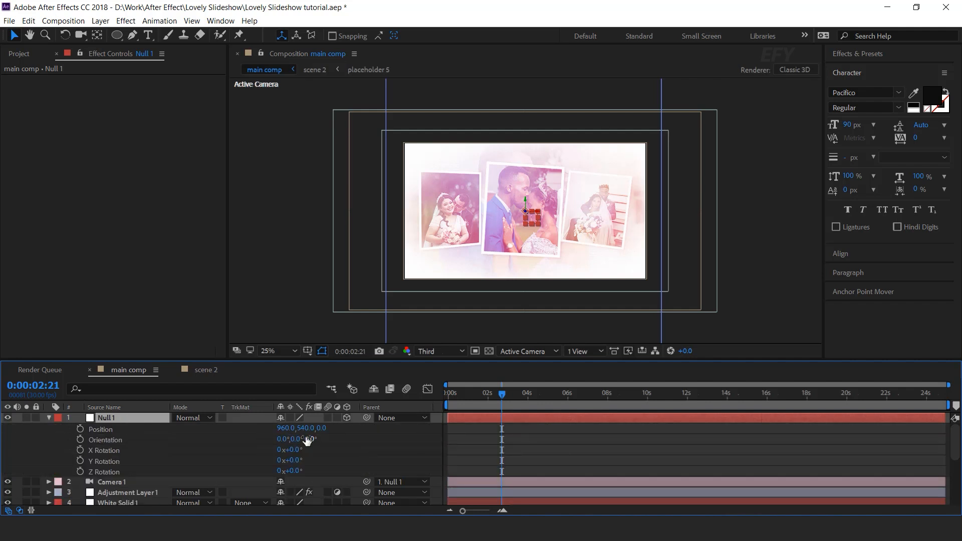
{"action": "left_click", "coordinate": [80, 429], "text": "alt"}
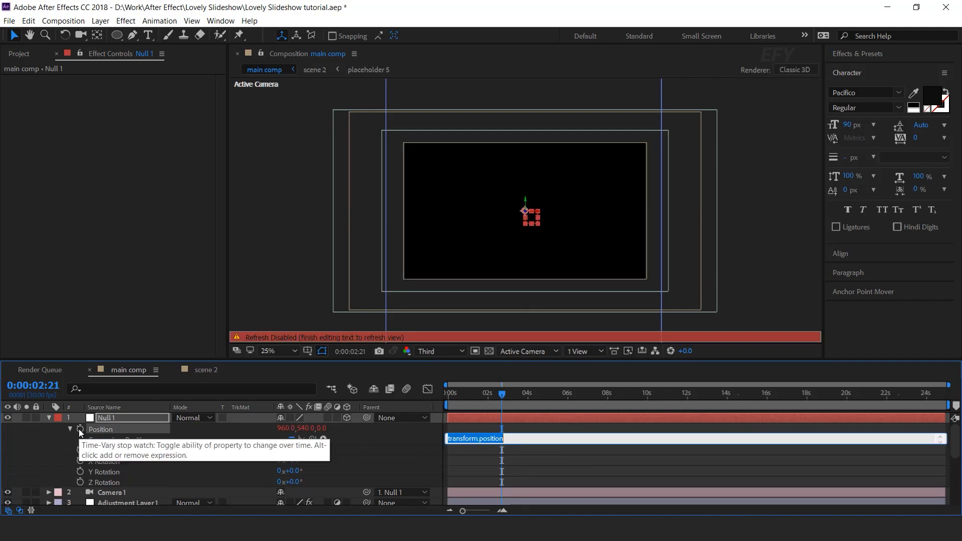
{"action": "type", "text": "wiggle(2,5"}
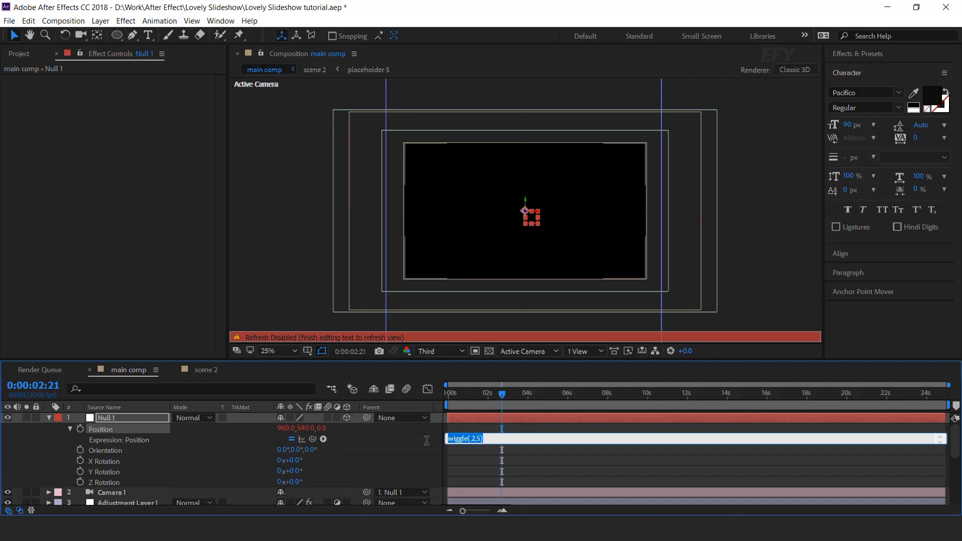
{"action": "left_click", "coordinate": [428, 442]}
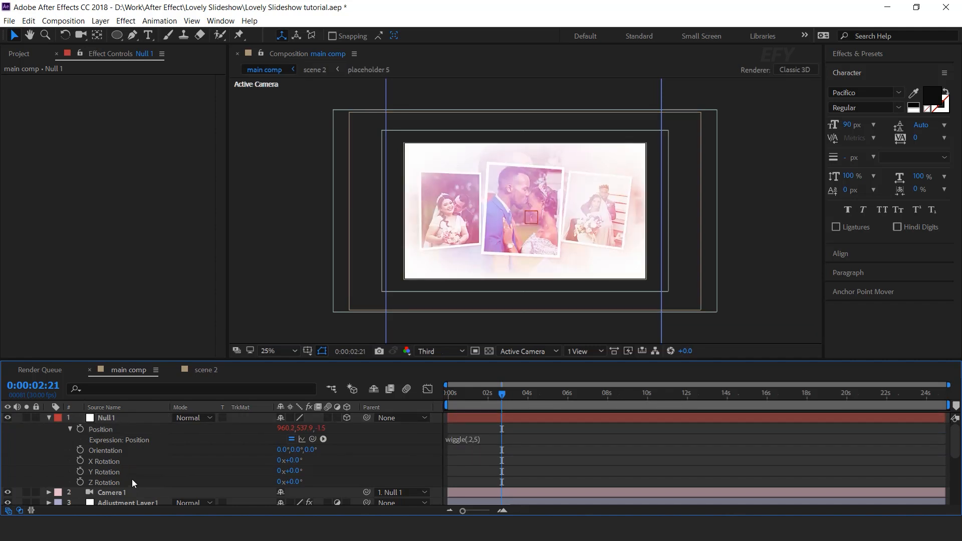
Paste the wiggle(2,5) expression onto Null 1's X, Y and Z Rotation properties
{"action": "left_click", "coordinate": [80, 461], "text": "alt"}
{"action": "type", "text": "wiggle(.2,5)"}
{"action": "left_click", "coordinate": [107, 480]}
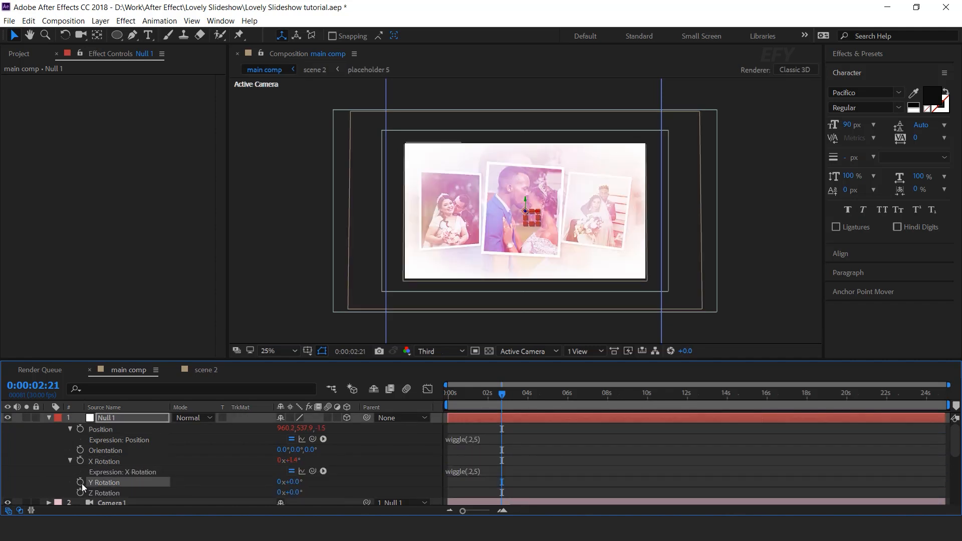
{"action": "left_click", "coordinate": [80, 482], "text": "alt"}
{"action": "type", "text": "wiggle(.2,5)"}
{"action": "scroll", "coordinate": [117, 481], "scroll_direction": "down", "scroll_amount": 2}
{"action": "left_click", "coordinate": [106, 441]}
{"action": "left_click", "coordinate": [79, 439], "text": "alt"}
{"action": "type", "text": "wiggle(.2,5)"}
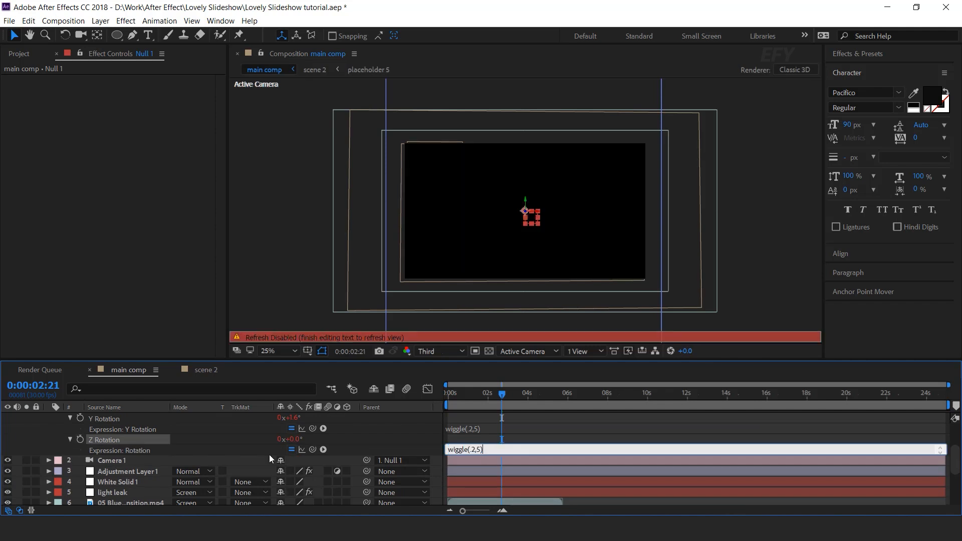
{"action": "left_click", "coordinate": [537, 427]}
{"action": "left_click", "coordinate": [435, 436]}
{"action": "scroll", "coordinate": [75, 440], "scroll_direction": "up", "scroll_amount": 2}
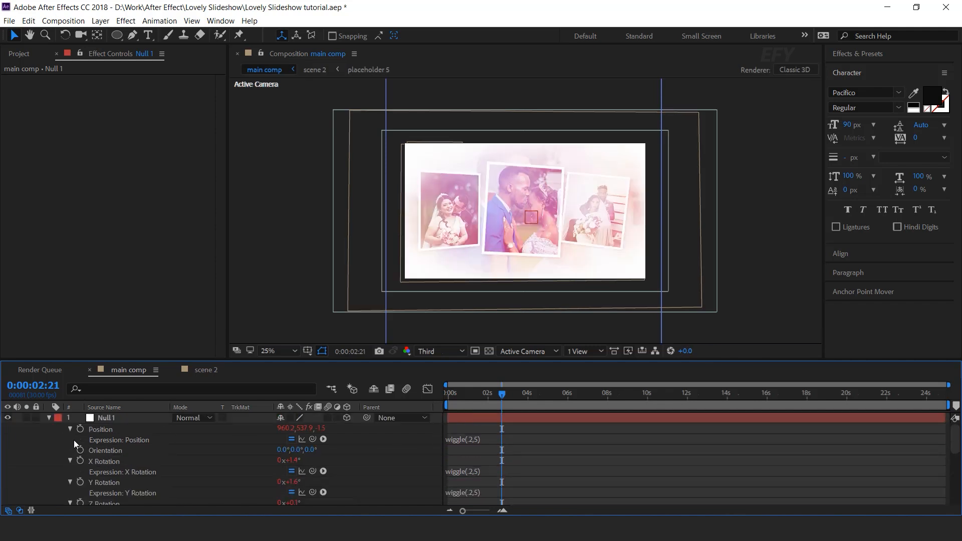
Collapse Null 1 and preview the main composition's camera movement
{"action": "left_click", "coordinate": [49, 418]}
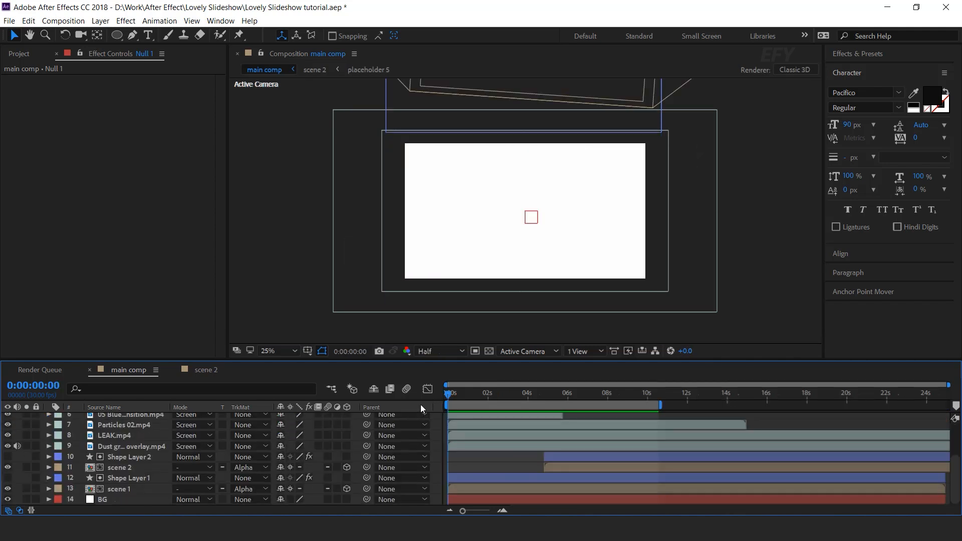
{"action": "key", "text": "space"}
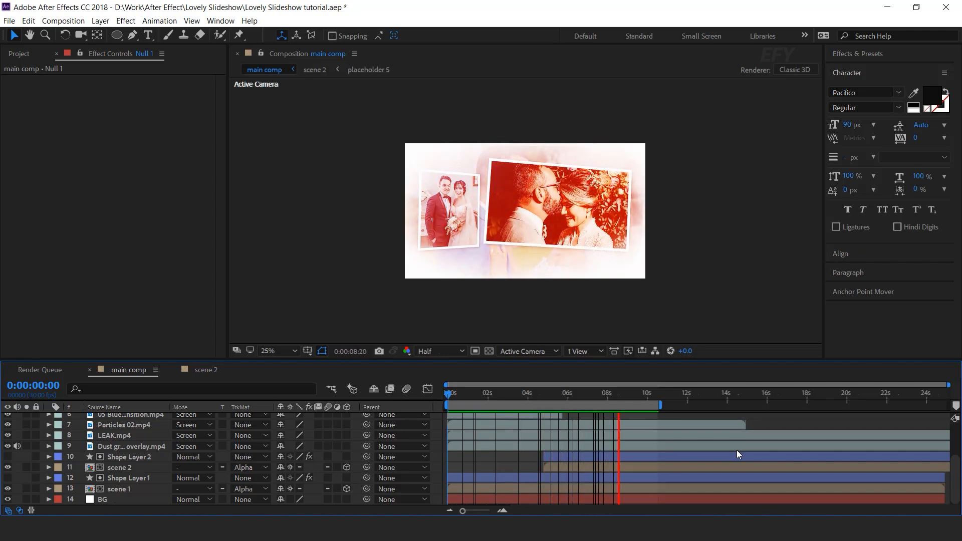
{"action": "left_click_drag", "start_coordinate": [617, 395], "coordinate": [605, 395]}
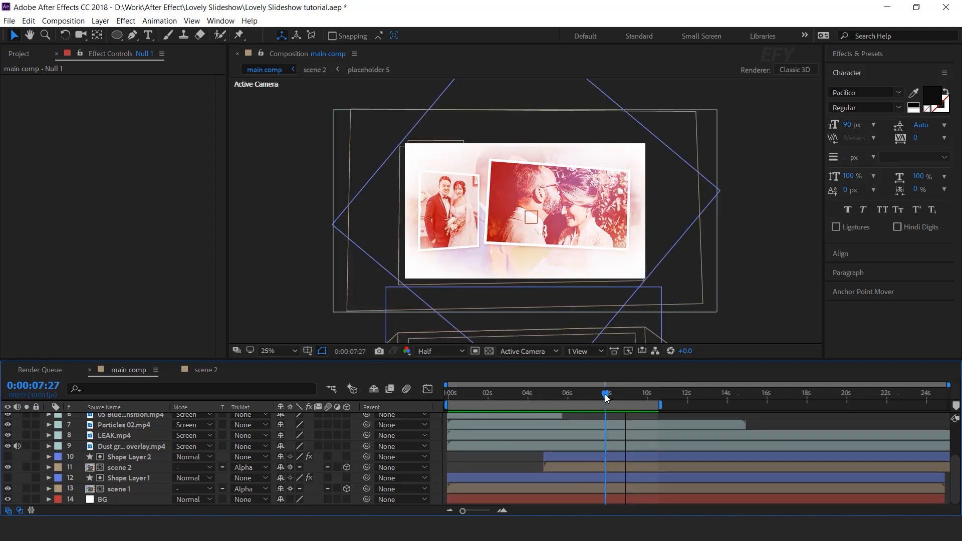
{"action": "scroll", "coordinate": [160, 475], "scroll_direction": "up", "scroll_amount": 3}
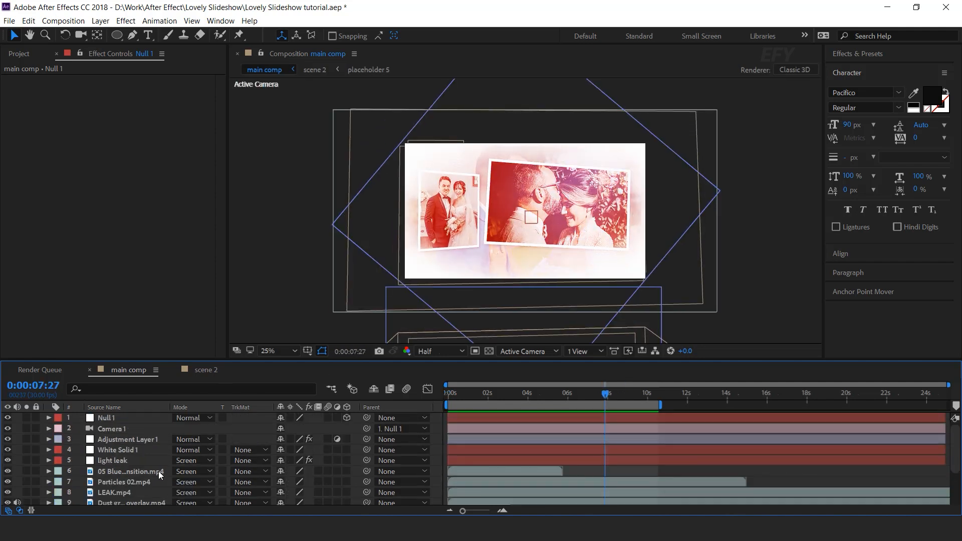
Set the light leak layer's opacity to 50% and scrub the timeline to check it
{"action": "left_click", "coordinate": [119, 463]}
{"action": "type", "text": "t"}
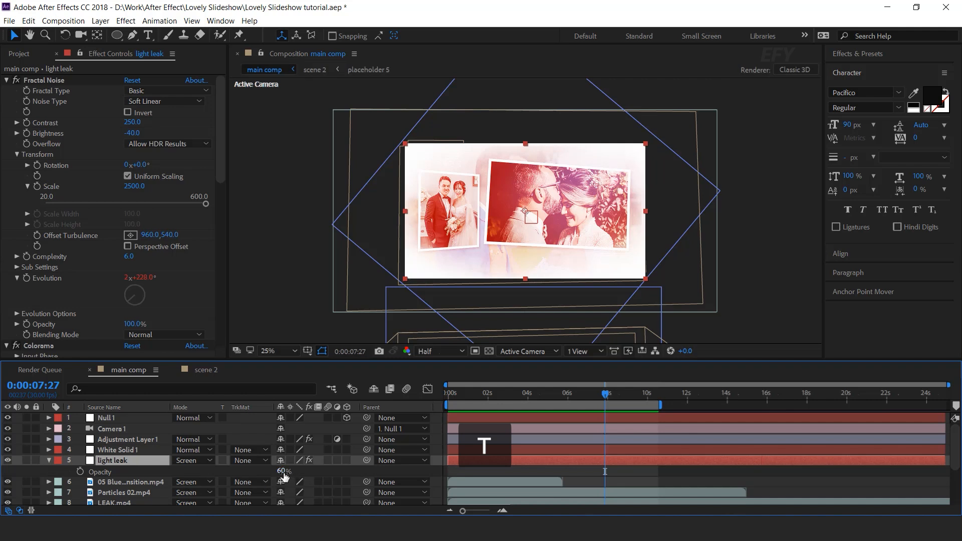
{"action": "type", "text": "30"}
{"action": "key", "text": "Return"}
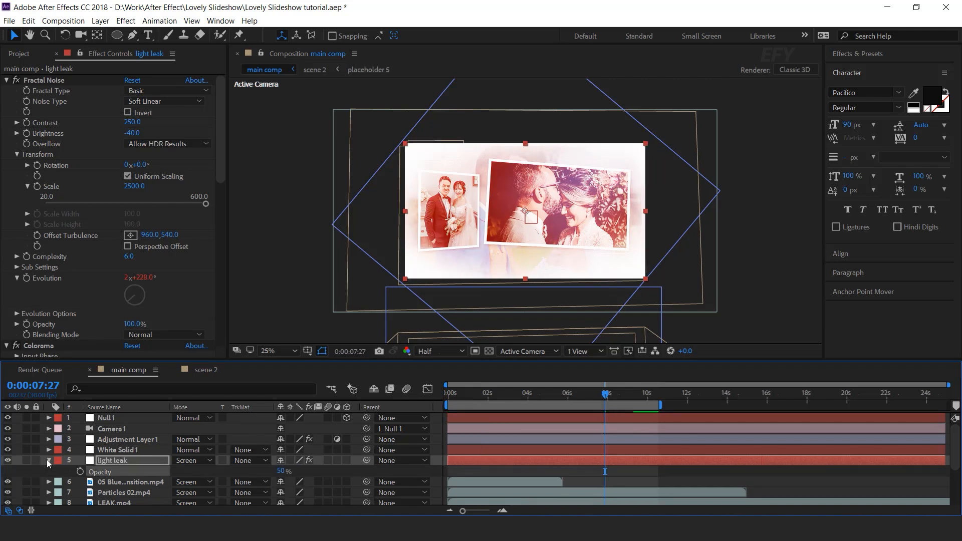
{"action": "left_click", "coordinate": [48, 460]}
{"action": "left_click", "coordinate": [436, 460]}
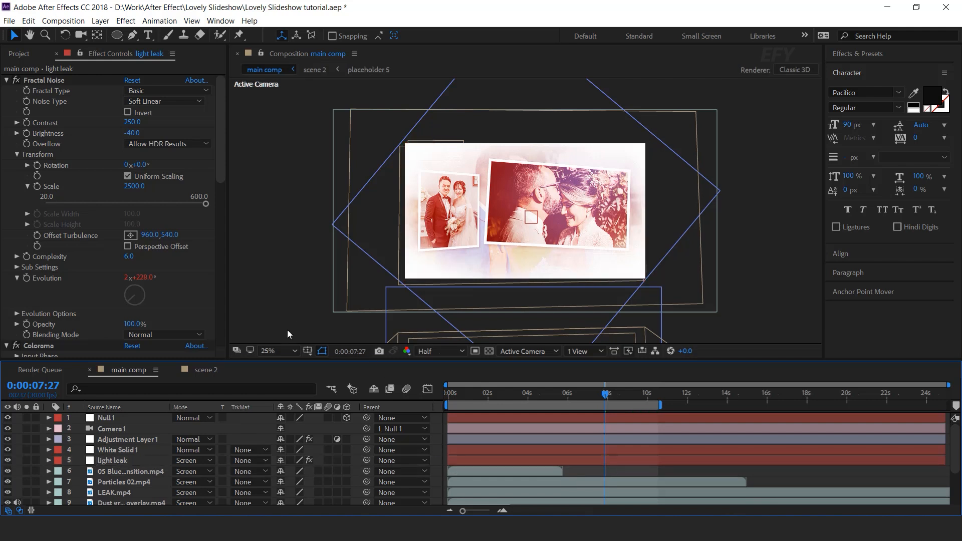
{"action": "left_click_drag", "start_coordinate": [608, 399], "coordinate": [628, 396]}
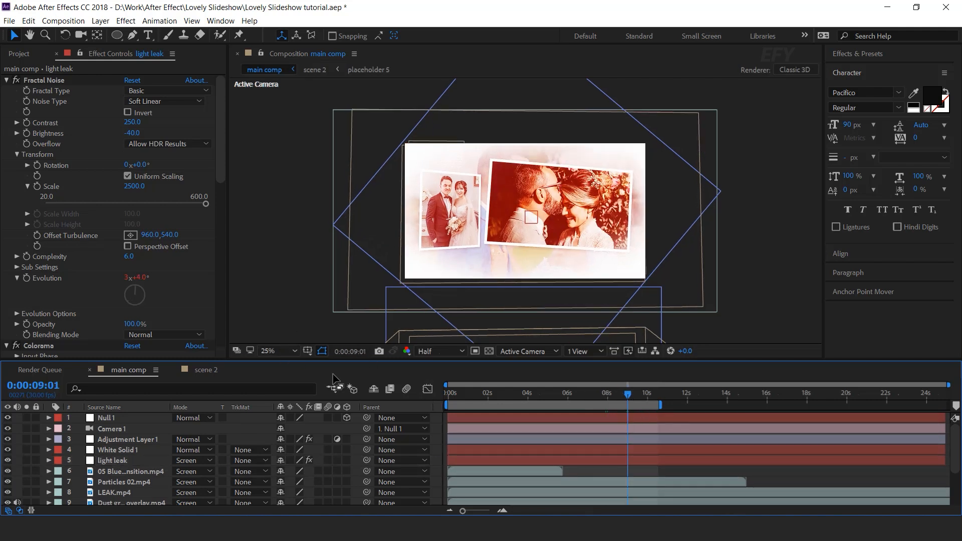